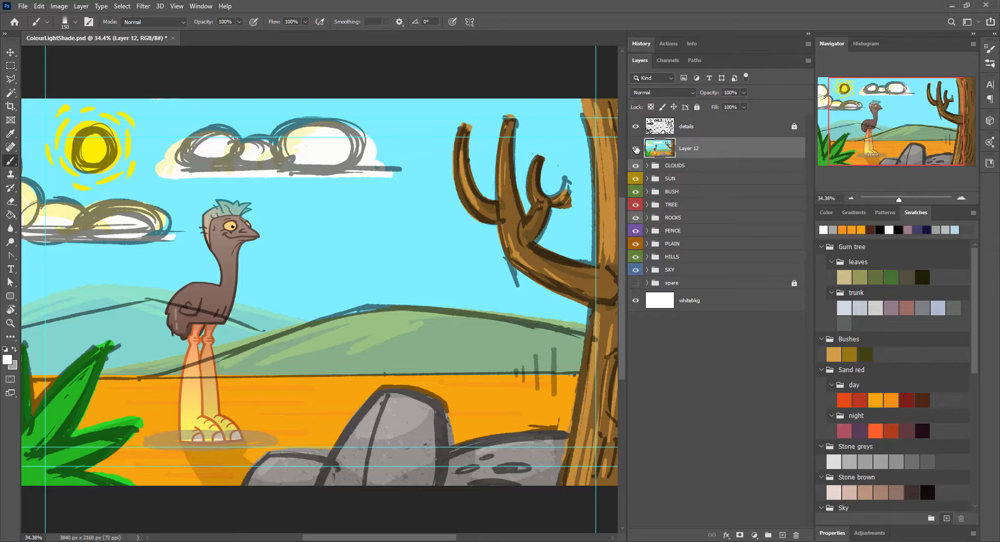
# Step: Hide the details sketch, the merged Layer 12 reference and every scene group except SKY
pyautogui.keyDown('alt'); pyautogui.click(637, 150); pyautogui.keyUp('alt')
pyautogui.keyDown('alt'); pyautogui.click(637, 150); pyautogui.keyUp('alt')
pyautogui.keyDown('alt'); pyautogui.click(639, 150); pyautogui.keyUp('alt')
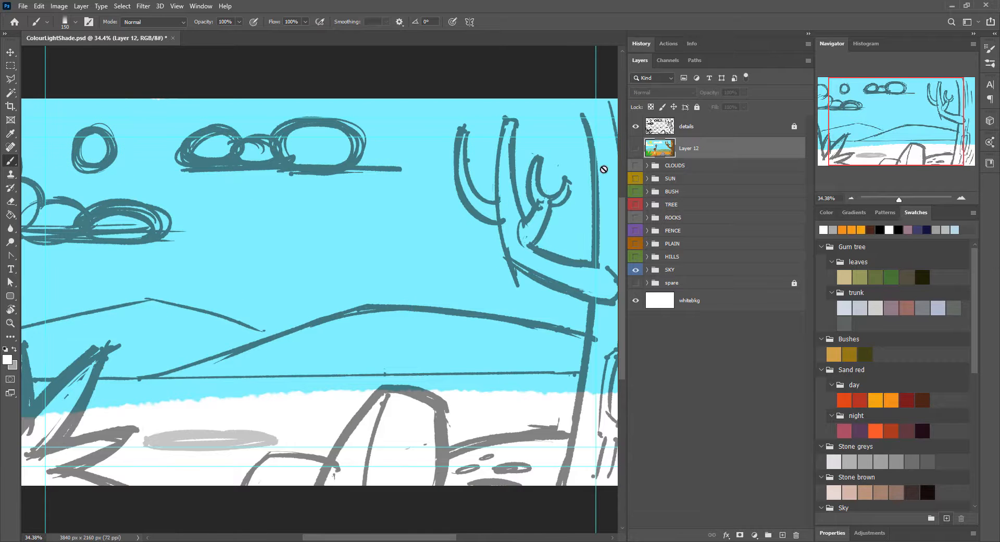
pyautogui.keyDown('alt'); pyautogui.click(635, 148); pyautogui.keyUp('alt')
pyautogui.click(636, 149)
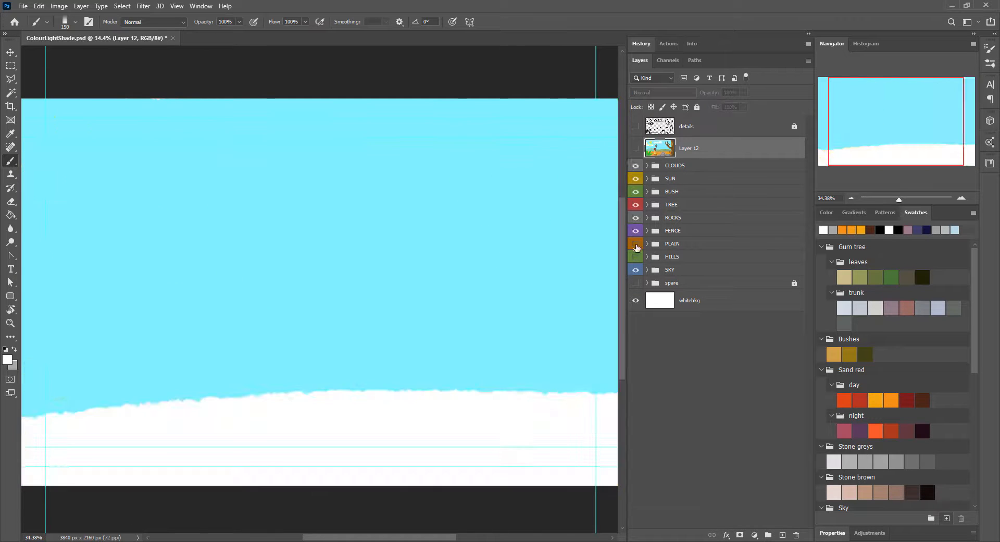
pyautogui.click(636, 149)
pyautogui.click(637, 149)
pyautogui.moveTo(974, 261); pyautogui.dragTo(973, 322)
pyautogui.click(636, 148)
pyautogui.click(636, 148)
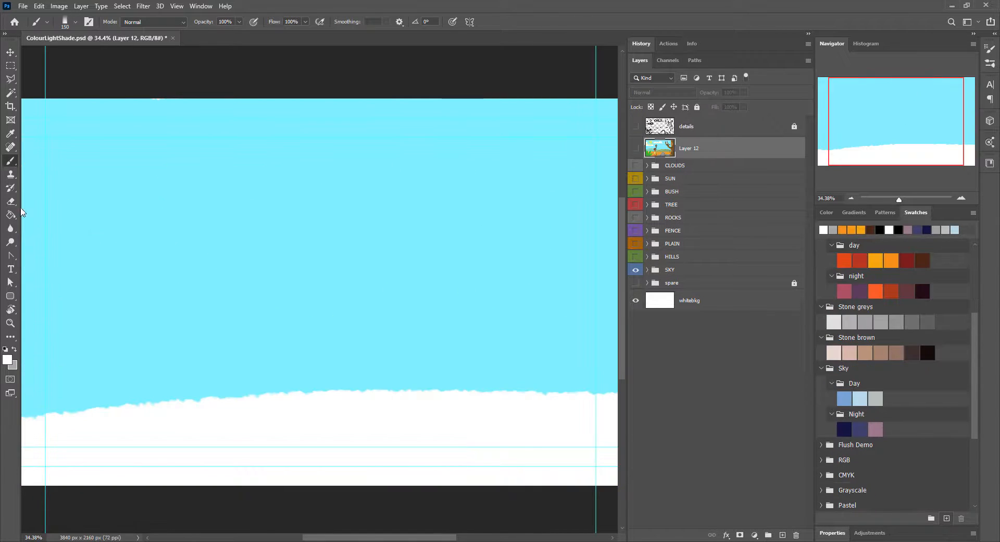
# Step: Set up the Gradient tool with the two blue Sky Day swatches and add a new layer in the SKY group
pyautogui.press('g')
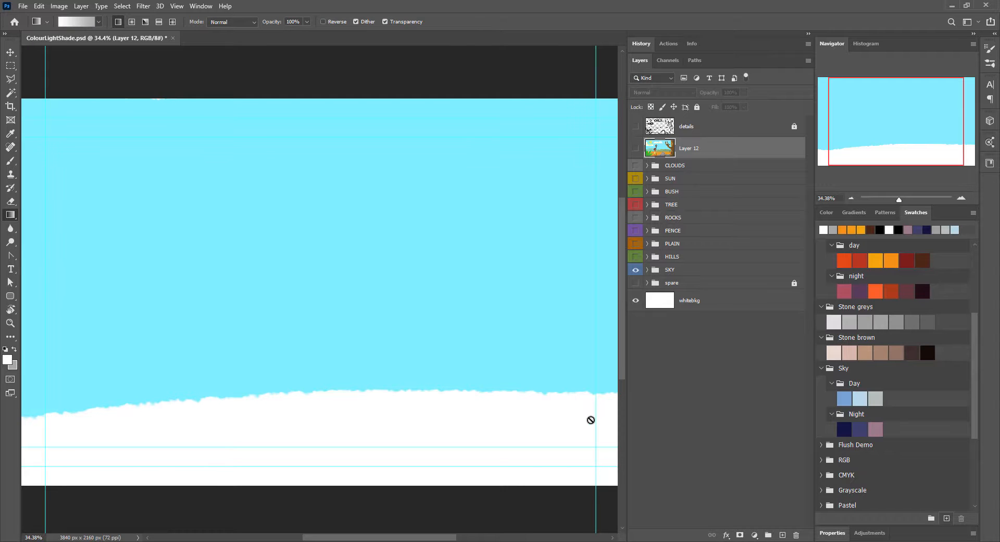
pyautogui.scroll(2, 896, 434)
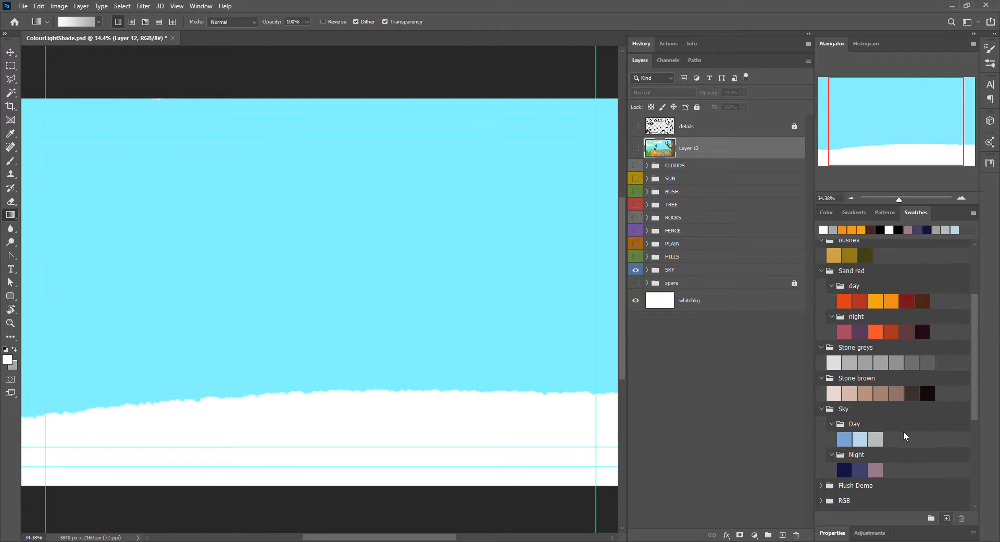
pyautogui.click(845, 439)
pyautogui.click(875, 440)
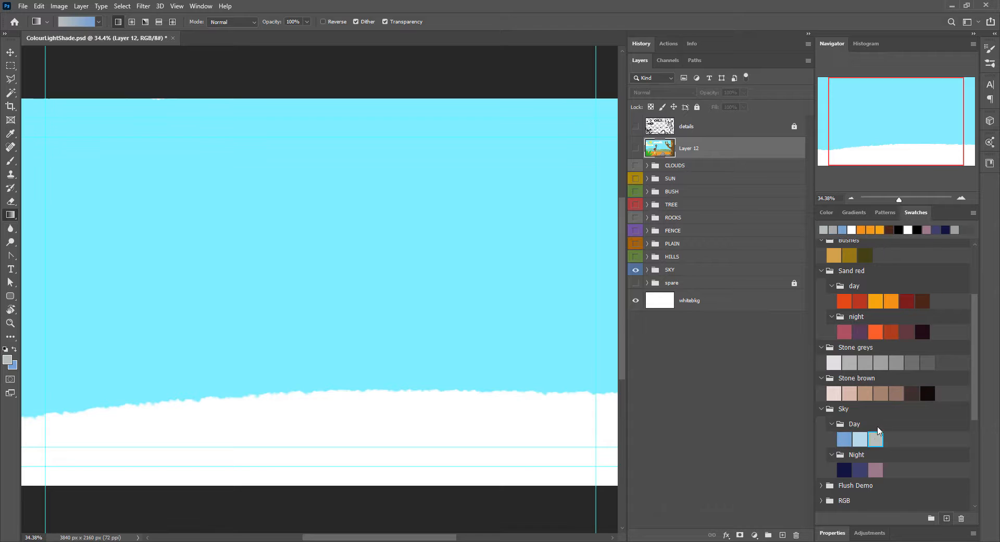
pyautogui.click(861, 437)
pyautogui.click(648, 270)
pyautogui.click(671, 269)
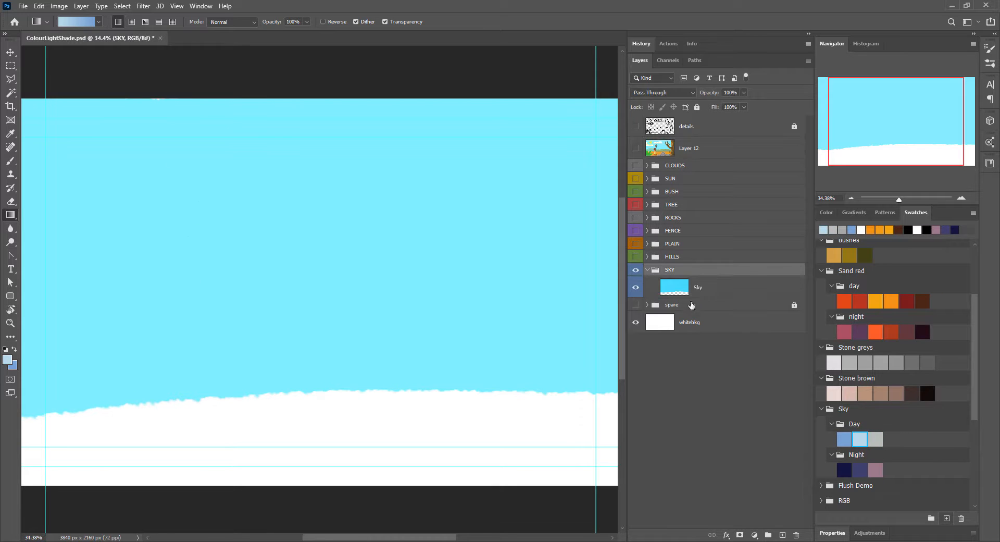
pyautogui.click(783, 536)
# Step: Fill the new sky layer with a top-to-bottom gradient from mid blue to light blue
pyautogui.moveTo(291, 251); pyautogui.dragTo(291, 323)
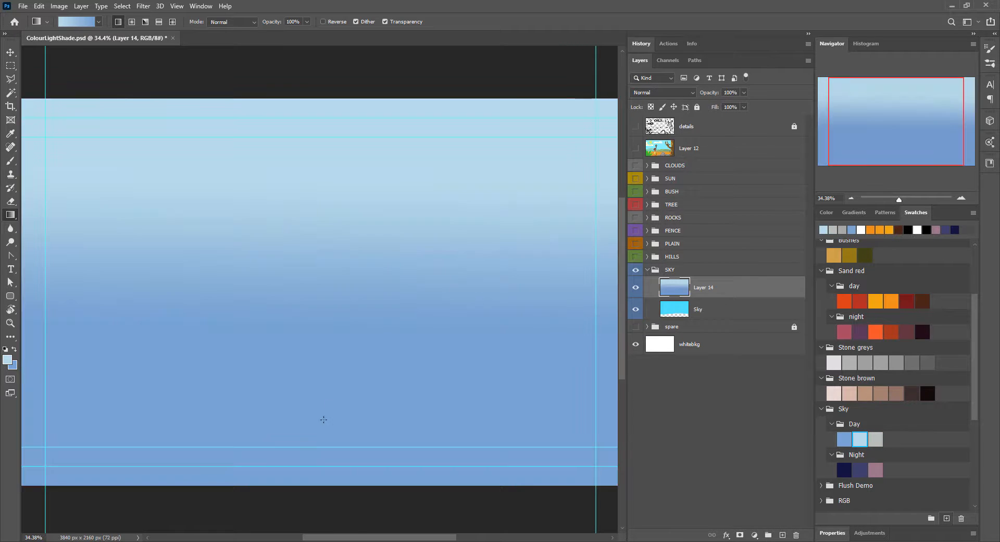
pyautogui.hotkey('ctrl', 'z')
pyautogui.press('x')
pyautogui.moveTo(322, 156); pyautogui.dragTo(367, 330)
pyautogui.hotkey('ctrl', 'z')
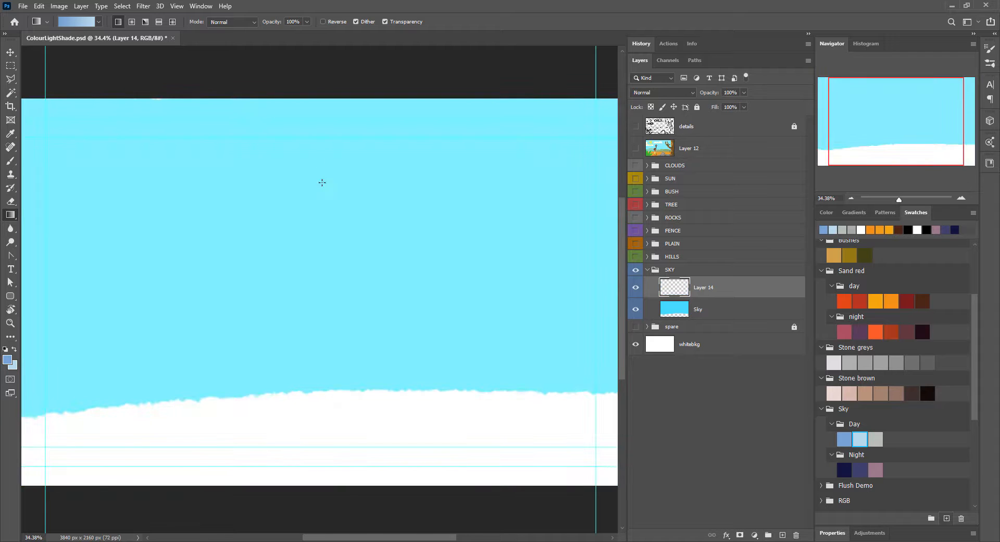
pyautogui.click(636, 149)
pyautogui.moveTo(322, 182)
pyautogui.mouseDown()
pyautogui.moveTo(408, 176)
pyautogui.moveTo(415, 192)
pyautogui.moveTo(385, 422)
pyautogui.mouseUp()
pyautogui.click(635, 149)
# Step: Show the HILLS group and compress the sky gradient vertically with Free Transform so it ends behind the hills
pyautogui.click(635, 256)
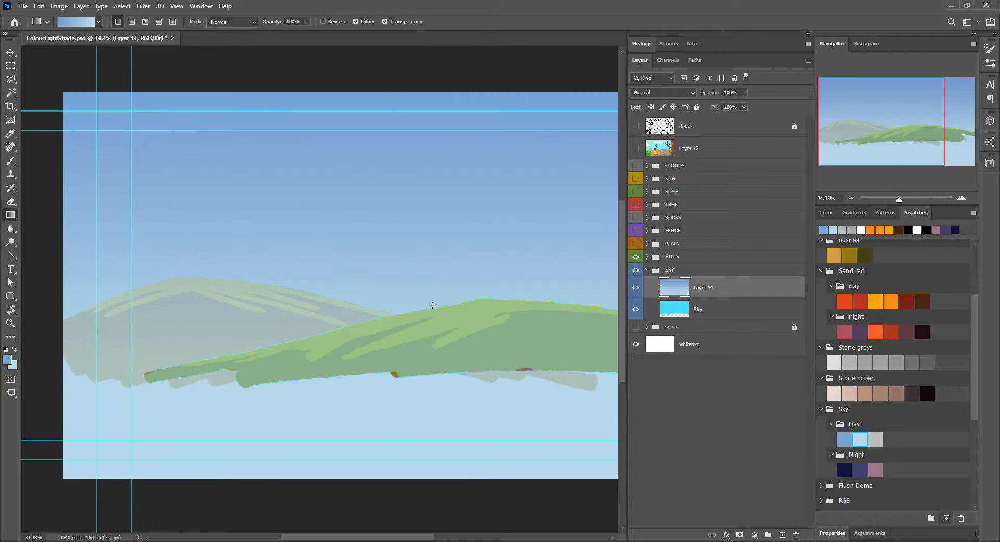
pyautogui.click(81, 6)
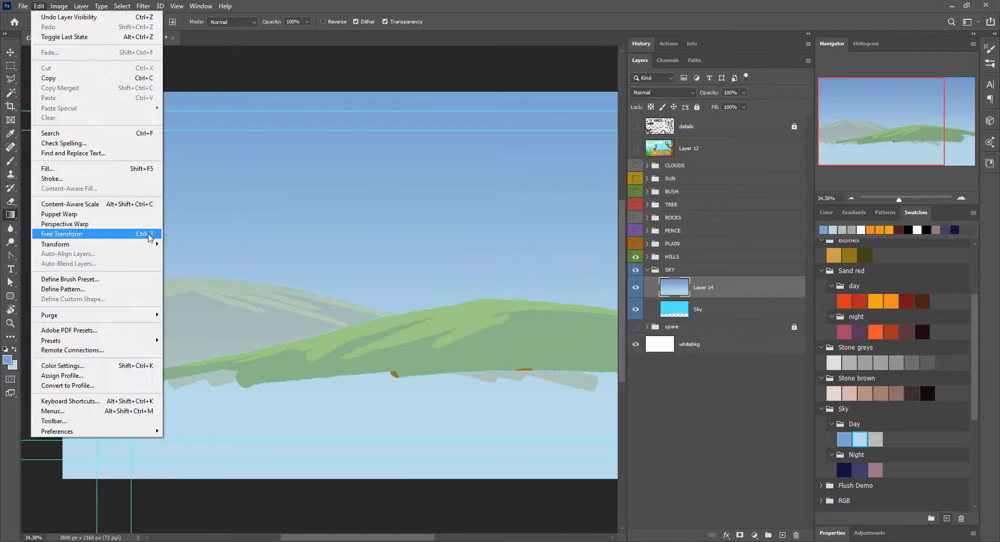
pyautogui.click(148, 231)
pyautogui.moveTo(407, 93); pyautogui.dragTo(417, 157)
pyautogui.press('Return')
pyautogui.hscroll(3, 451, 206)
pyautogui.press('v')
pyautogui.hotkey('ctrl', '-')
pyautogui.hotkey('ctrl', '-')
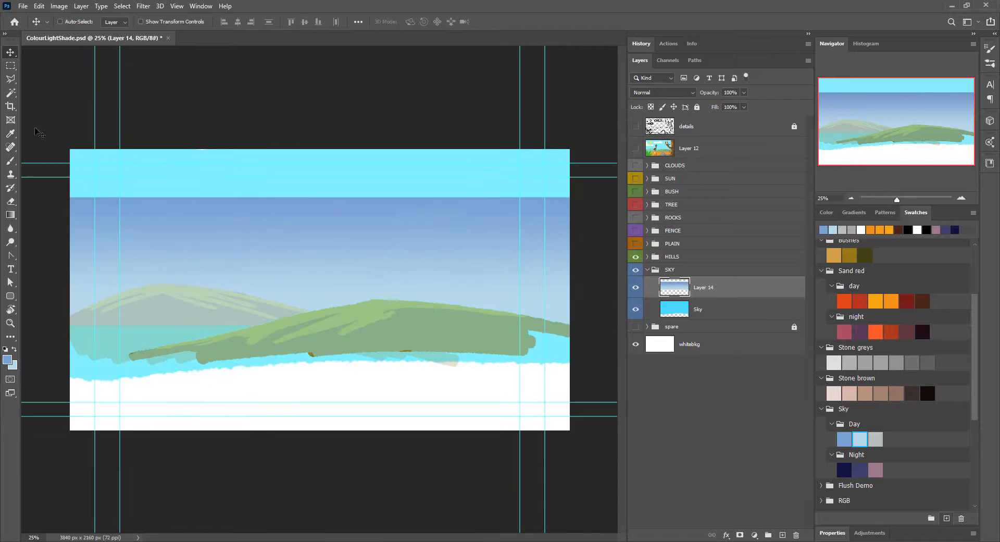
# Step: Select the full-width strip above the compressed gradient and fill it with the mid-blue foreground colour
pyautogui.press('m')
pyautogui.moveTo(66, 144); pyautogui.dragTo(575, 202)
pyautogui.rightClick(16, 215)
pyautogui.click(46, 225)
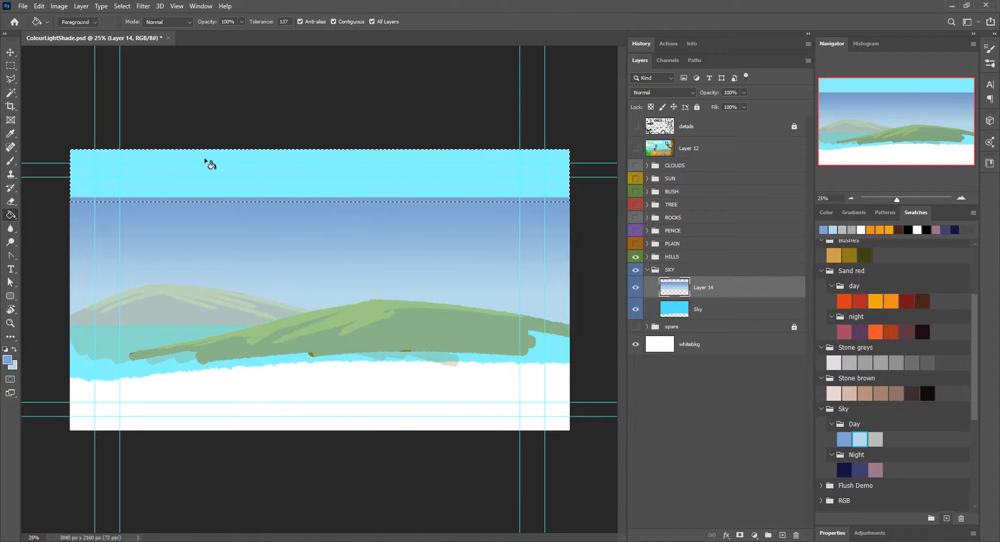
pyautogui.click(205, 159)
pyautogui.hotkey('ctrl', 'z')
pyautogui.hotkey('ctrl', 'shift', 'z')
pyautogui.hotkey('ctrl', 'z')
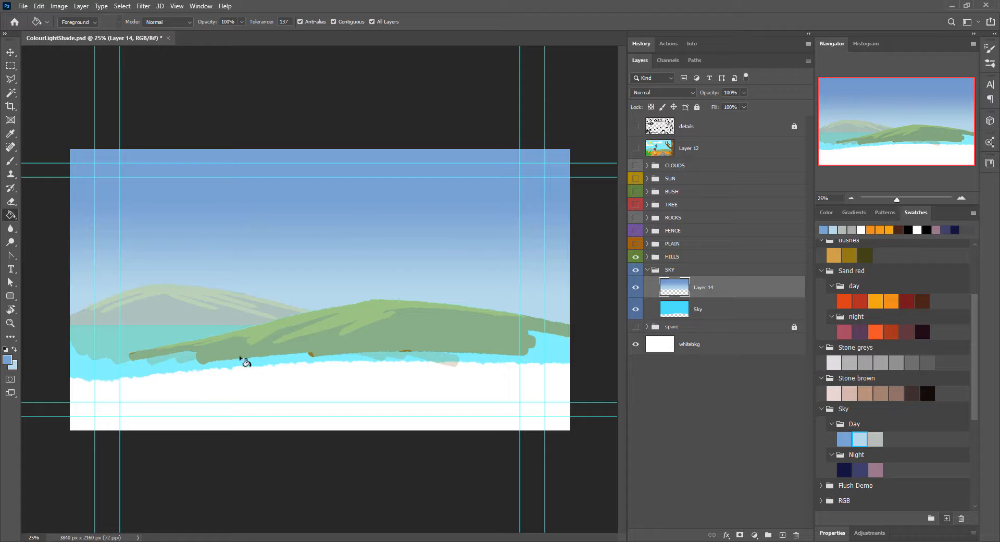
# Step: Add a new layer above the sky gradient and choose the Sim ScragMaster 325 brush
pyautogui.click(781, 534)
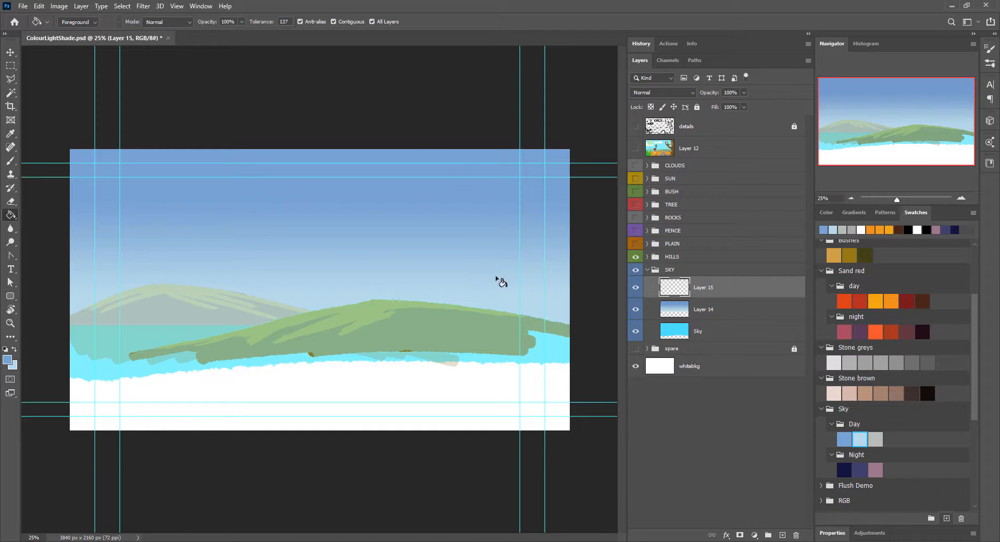
pyautogui.press('F5')
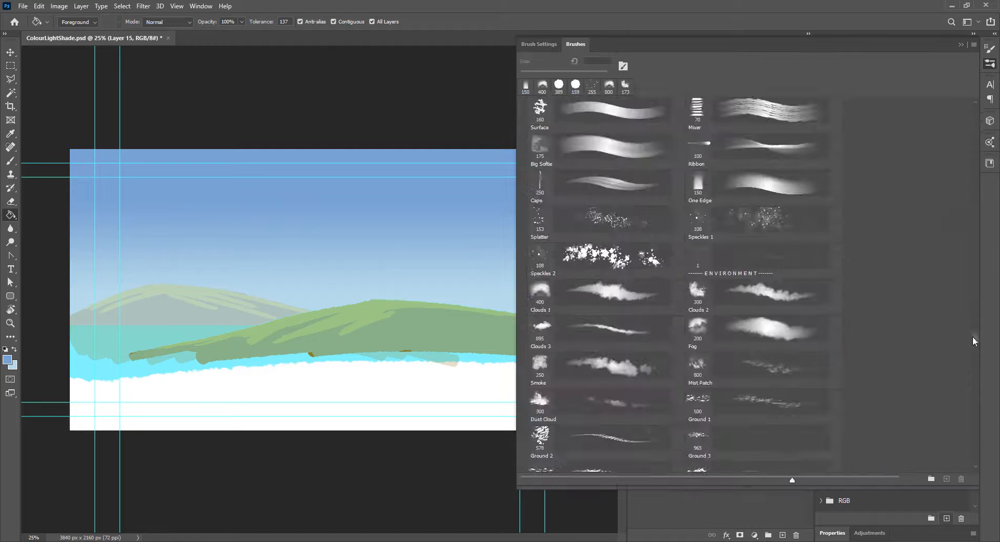
pyautogui.click(611, 110)
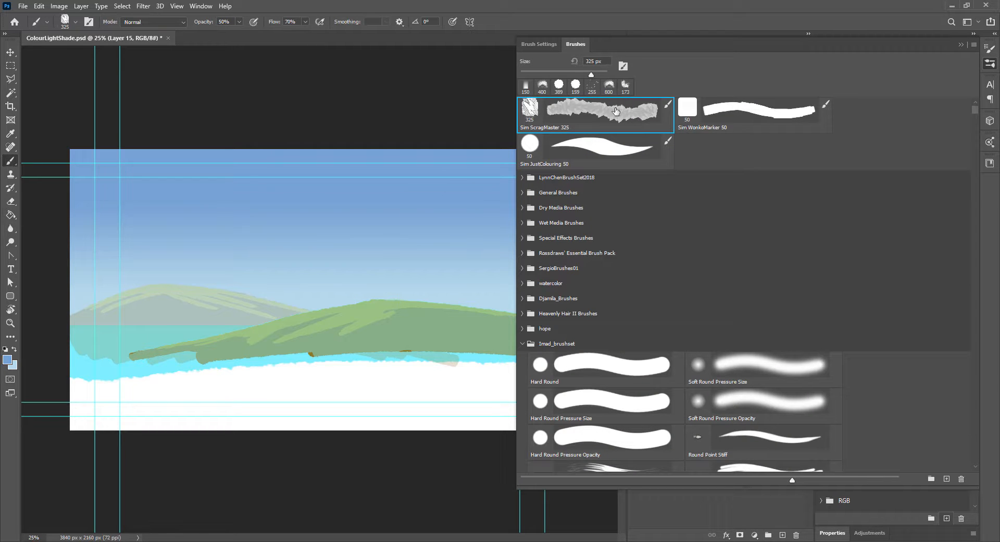
pyautogui.press('F5')
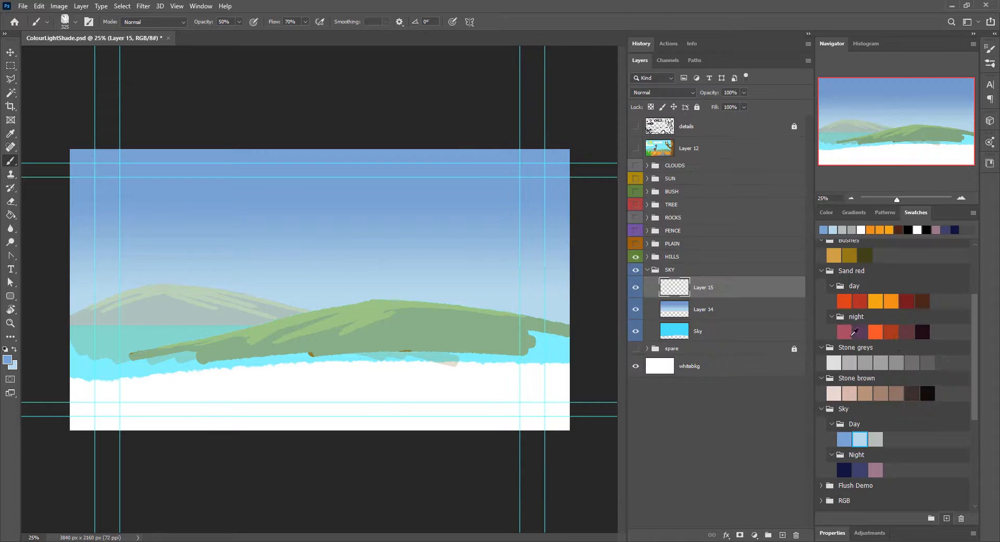
pyautogui.click(912, 390)
pyautogui.moveTo(439, 199); pyautogui.dragTo(143, 245)
pyautogui.hotkey('ctrl', 'z')
# Step: Set the textured brush to 1400 px size, 16% opacity and 29% flow
pyautogui.press(']')
pyautogui.press(']')
pyautogui.press(']')
pyautogui.press(']')
pyautogui.press(']')
pyautogui.press(']')
pyautogui.press(']')
pyautogui.press(']')
pyautogui.press(']')
pyautogui.press(']')
pyautogui.press(']')
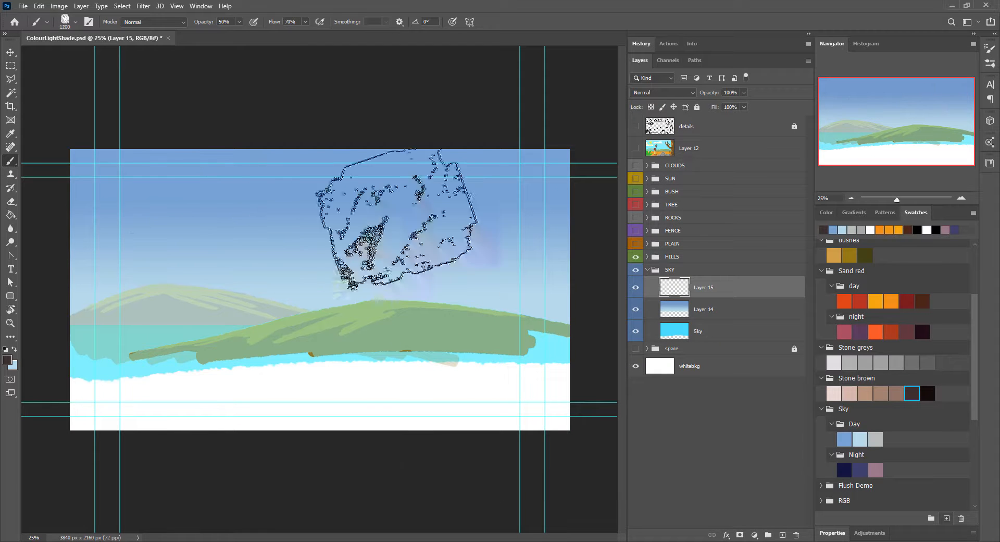
pyautogui.moveTo(81, 196); pyautogui.dragTo(592, 190)
pyautogui.hotkey('ctrl', 'z')
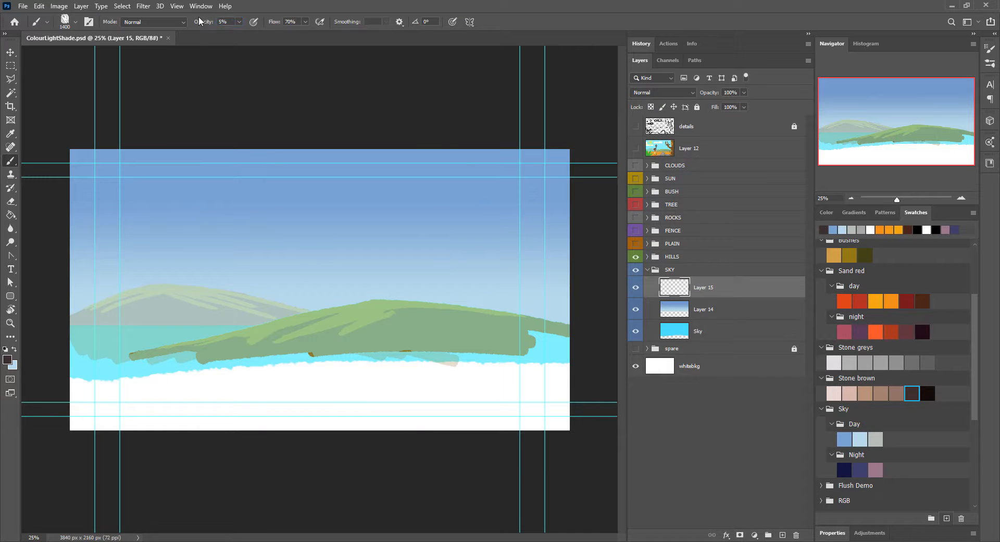
pyautogui.moveTo(199, 21); pyautogui.dragTo(203, 25)
pyautogui.moveTo(275, 29); pyautogui.dragTo(270, 25)
# Step: Paint large translucent texture strokes over the lower sky and horizon with the mauve Sky Night swatch
pyautogui.moveTo(141, 249); pyautogui.dragTo(349, 255)
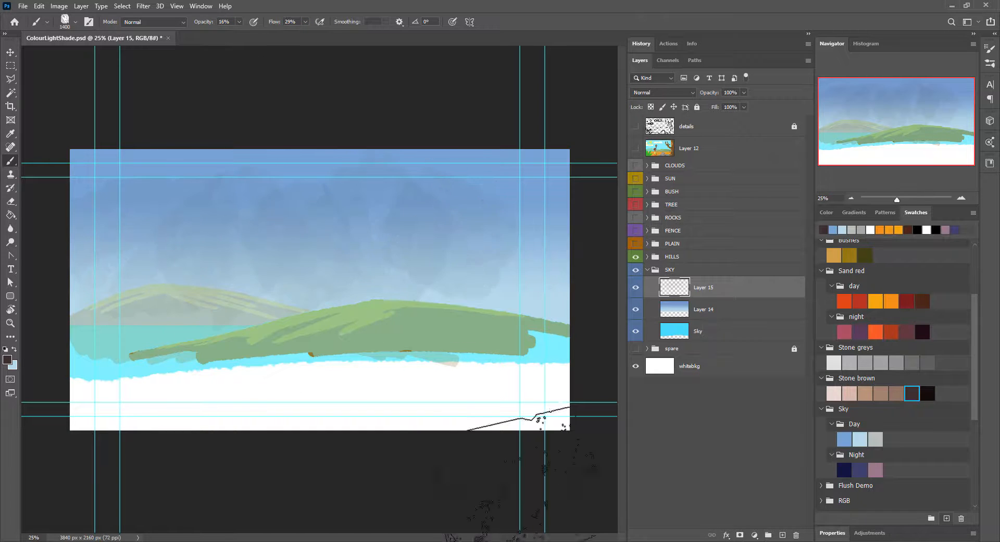
pyautogui.hotkey('ctrl', 'z')
pyautogui.scroll(-1, 885, 417)
pyautogui.click(876, 433)
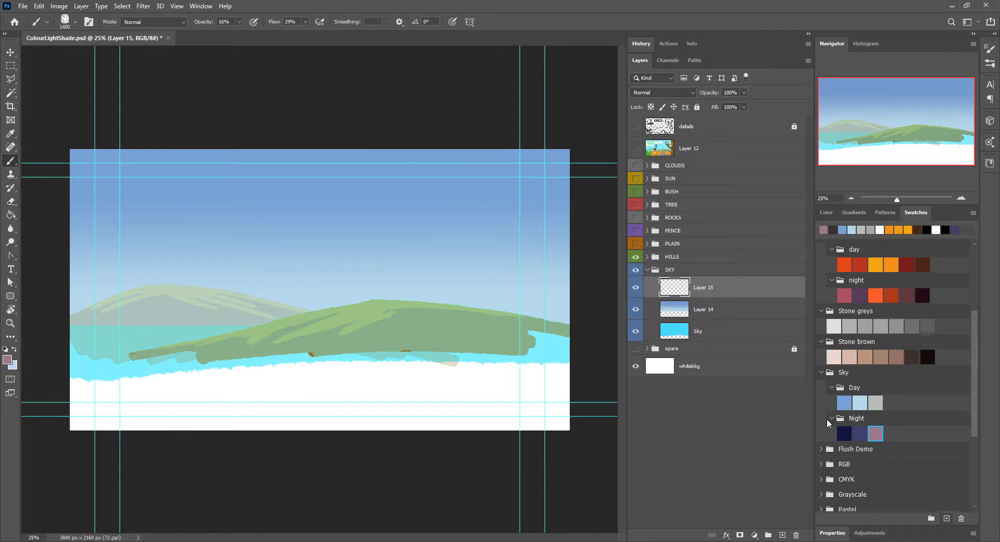
pyautogui.moveTo(60, 327)
pyautogui.mouseDown()
pyautogui.moveTo(612, 318)
pyautogui.moveTo(41, 344)
pyautogui.mouseUp()
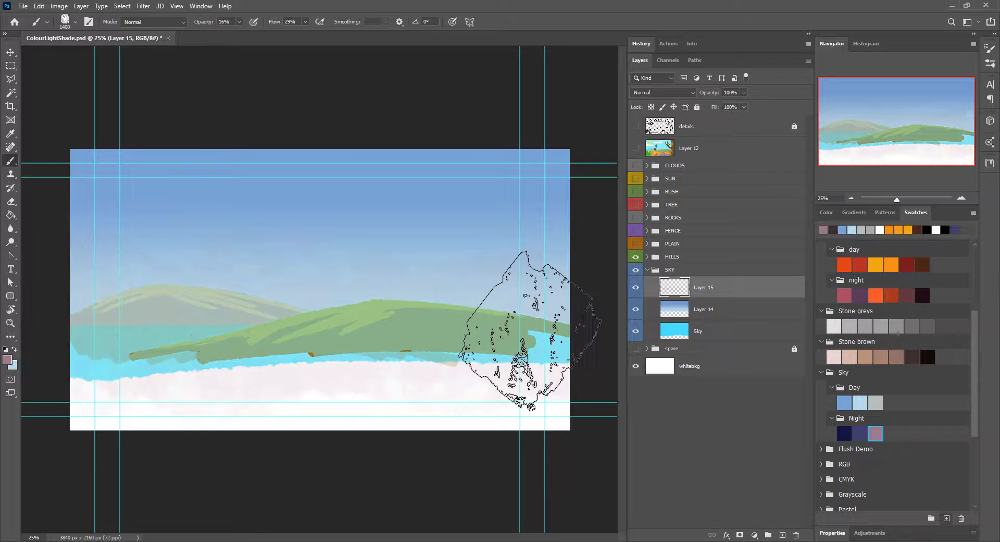
# Step: Change the sky texture layer's blend mode, trying options such as Darken and Screen
pyautogui.click(663, 93)
pyautogui.click(652, 118)
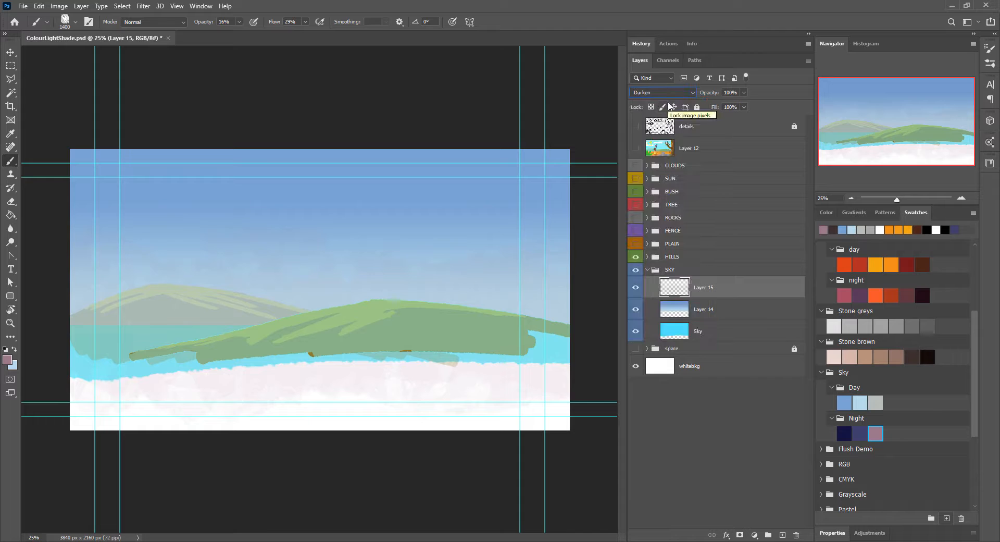
pyautogui.scroll(1, 685, 96)
pyautogui.scroll(-7, 685, 95)
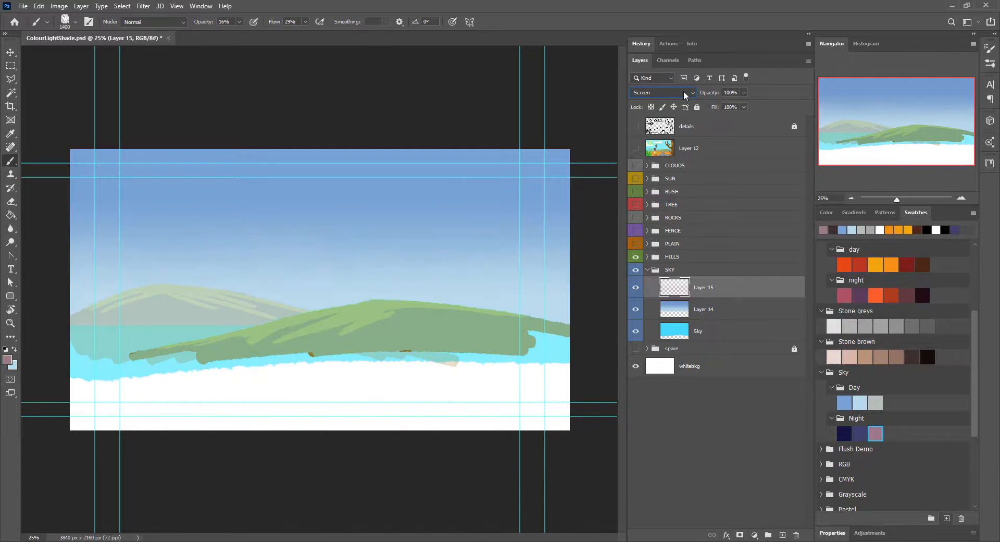
pyautogui.scroll(5, 685, 95)
pyautogui.scroll(-4, 685, 95)
pyautogui.scroll(-1, 685, 96)
pyautogui.scroll(-2, 685, 96)
pyautogui.scroll(12, 685, 96)
# Step: Collapse the SKY group and move the CLOUDS group between HILLS and SKY
pyautogui.click(647, 270)
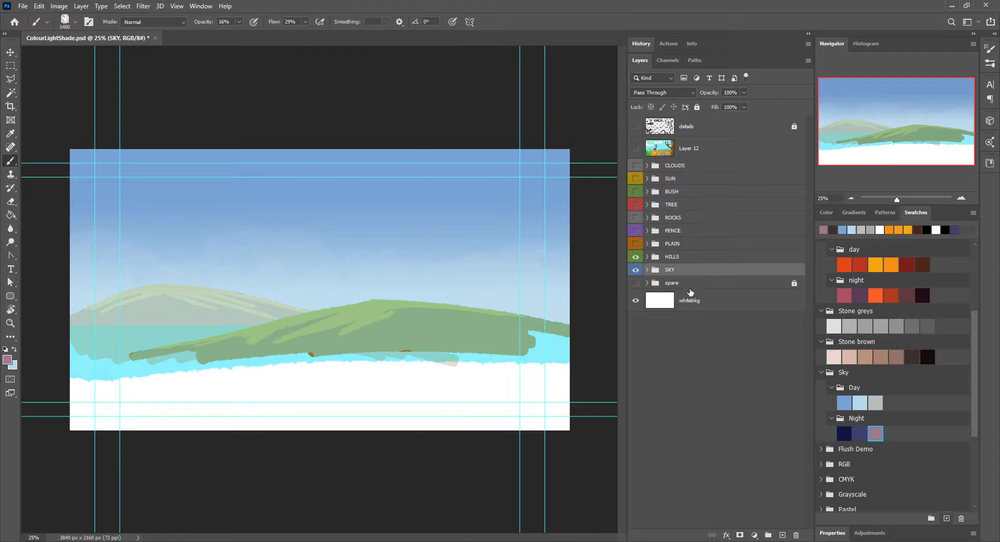
pyautogui.click(635, 149)
pyautogui.click(634, 150)
pyautogui.moveTo(695, 167); pyautogui.dragTo(700, 262)
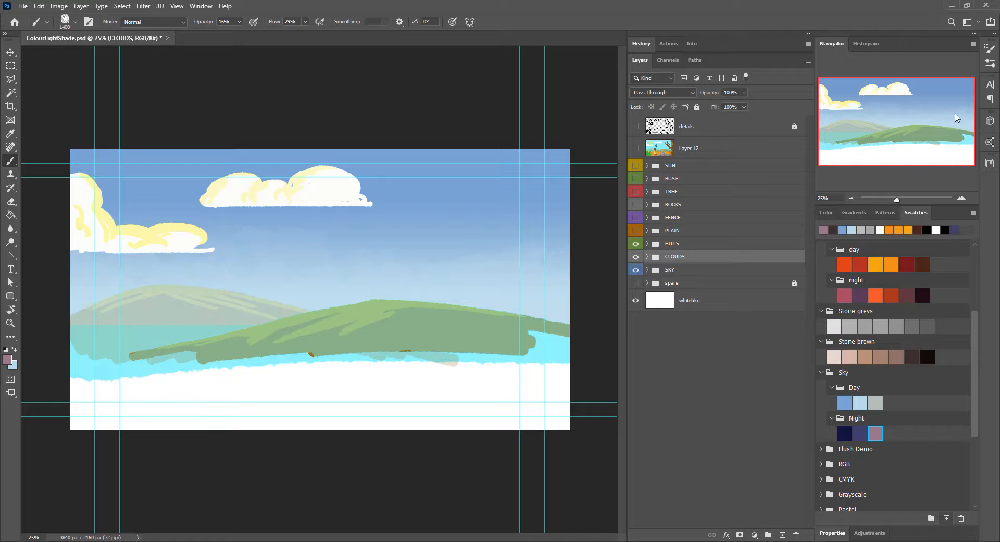
# Step: Choose the Sim WonkoMarker 50 brush for cleaning up the clouds
pyautogui.hotkey('ctrl', '1')
pyautogui.moveTo(892, 119)
pyautogui.mouseDown()
pyautogui.moveTo(880, 101)
pyautogui.moveTo(890, 100)
pyautogui.mouseUp()
pyautogui.click(990, 63)
pyautogui.click(753, 110)
pyautogui.click(991, 64)
# Step: Hide the yellow shading layers of both clouds and add an unclipped layer above Cloud02, sampling the cloud's white
pyautogui.click(647, 257)
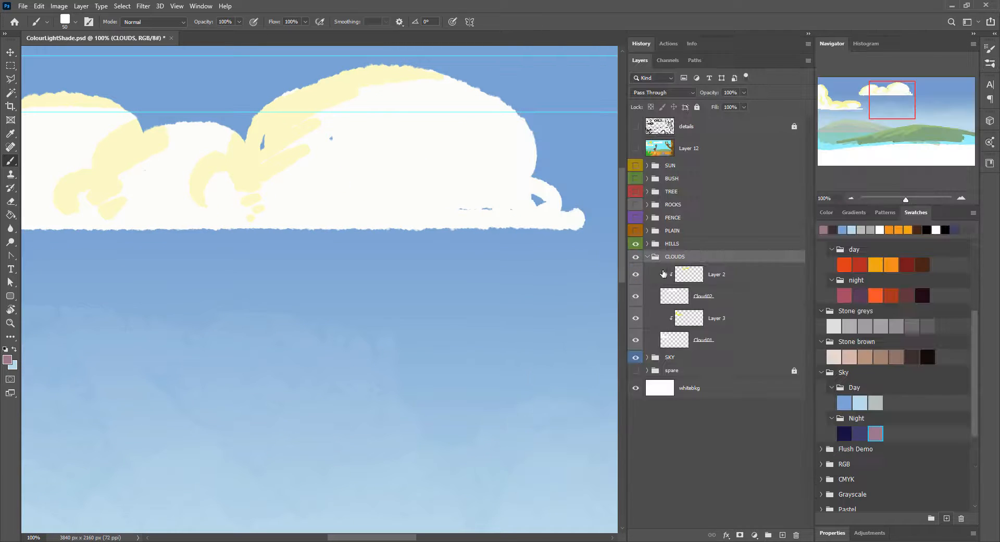
pyautogui.click(703, 339)
pyautogui.click(704, 295)
pyautogui.moveTo(588, 253); pyautogui.dragTo(472, 315)
pyautogui.click(782, 535)
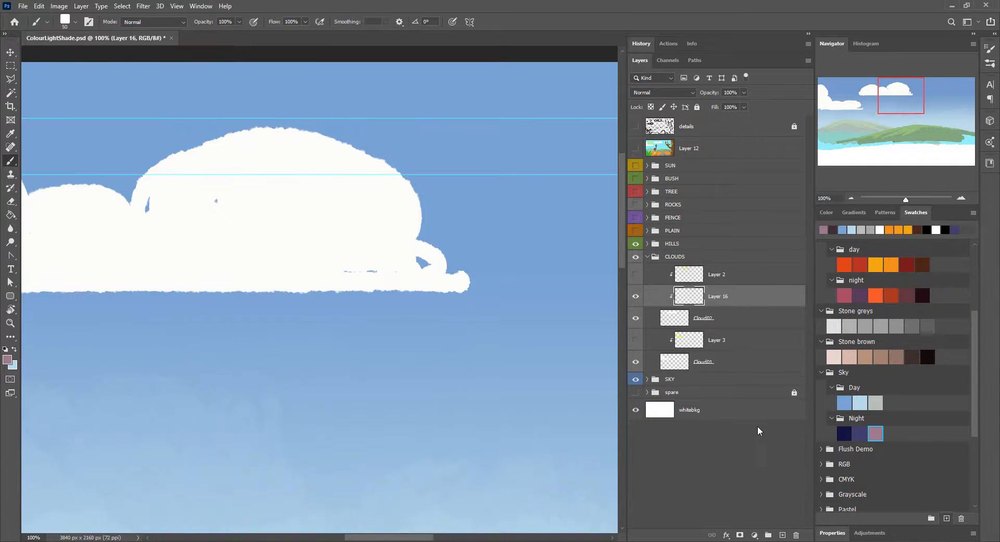
pyautogui.keyDown('alt'); pyautogui.click(348, 219); pyautogui.keyUp('alt')
pyautogui.keyDown('alt'); pyautogui.click(683, 306); pyautogui.keyUp('alt')
# Step: Paint white strokes to close the gaps inside the clouds and tidy their flat bases and rounded ends
pyautogui.moveTo(492, 283); pyautogui.dragTo(537, 369)
pyautogui.hotkey('ctrl', 'z')
pyautogui.press('r')
pyautogui.moveTo(412, 386); pyautogui.dragTo(445, 339)
pyautogui.press('b')
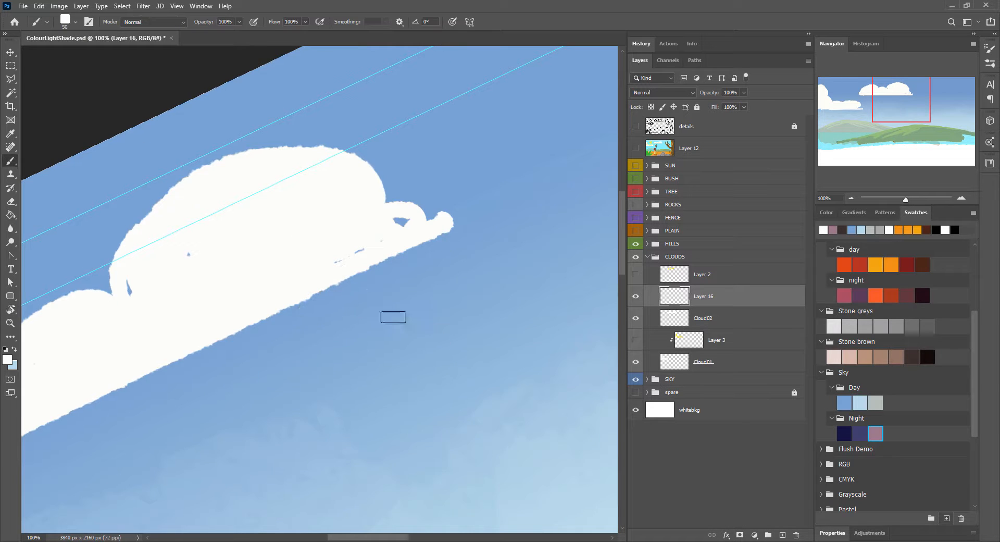
pyautogui.moveTo(392, 316); pyautogui.dragTo(455, 309)
pyautogui.moveTo(343, 277); pyautogui.dragTo(554, 210)
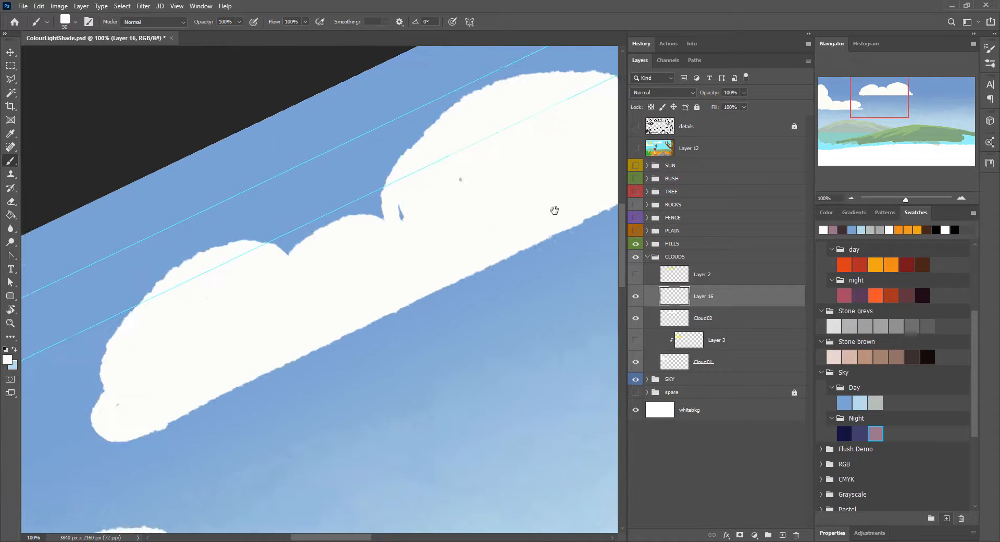
pyautogui.moveTo(323, 442); pyautogui.dragTo(499, 182)
pyautogui.moveTo(286, 358); pyautogui.dragTo(418, 309)
pyautogui.moveTo(521, 135); pyautogui.dragTo(122, 502)
pyautogui.moveTo(177, 319); pyautogui.dragTo(238, 285)
# Step: Hide the guides on the canvas
pyautogui.hotkey('ctrl', '-')
pyautogui.hotkey('ctrl', '-')
pyautogui.hotkey('ctrl', '-')
pyautogui.moveTo(301, 362); pyautogui.dragTo(377, 201)
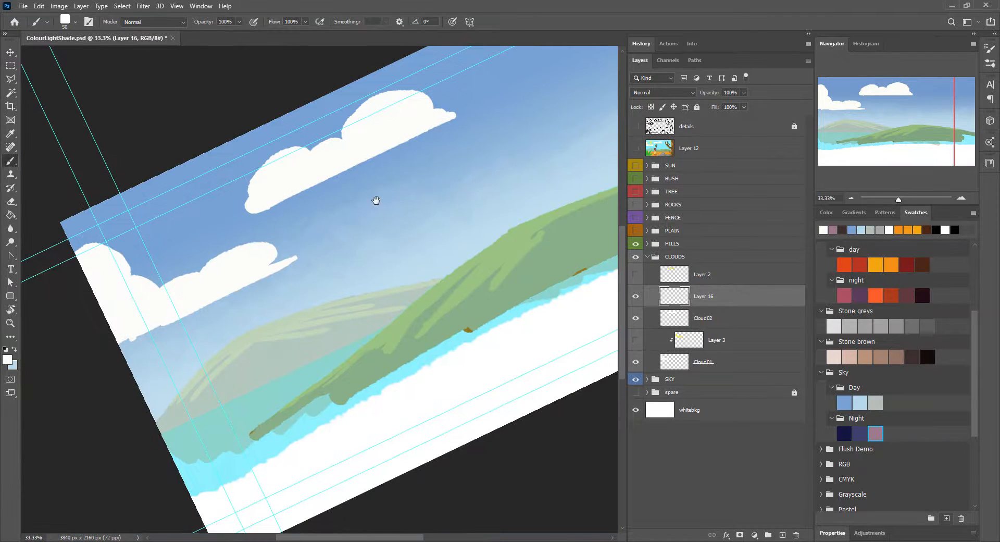
pyautogui.click(176, 6)
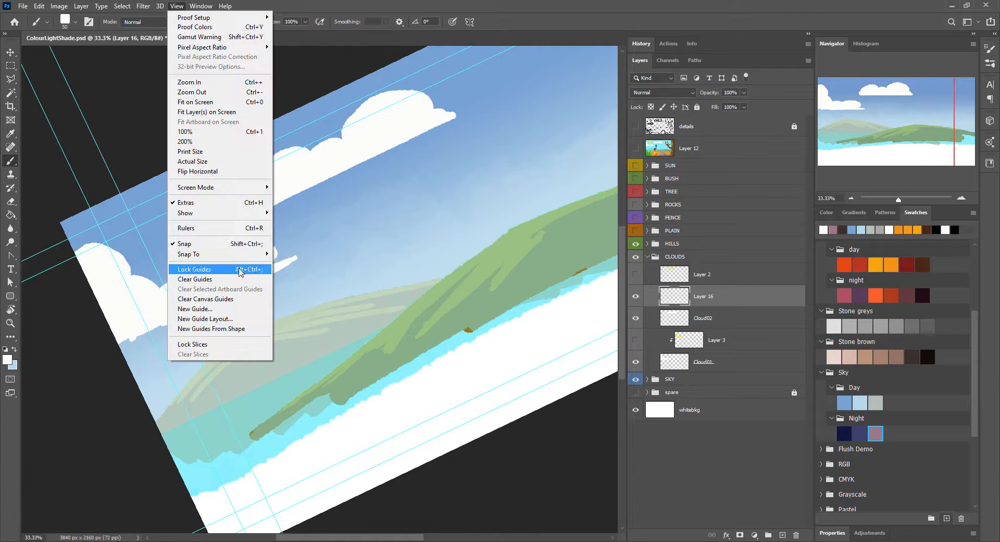
pyautogui.moveTo(219, 213)
pyautogui.click(351, 252)
pyautogui.hotkey('ctrl', '+')
pyautogui.hotkey('ctrl', '+')
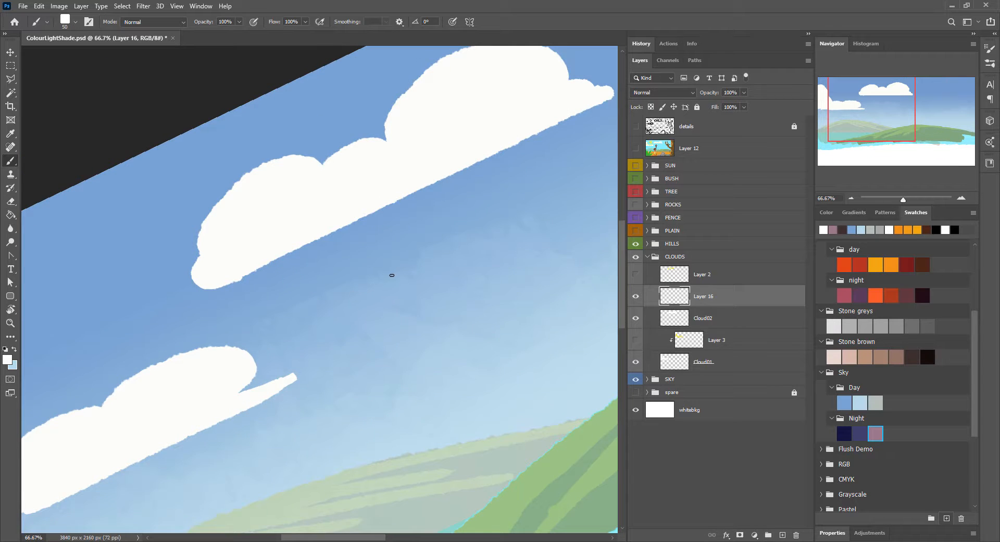
pyautogui.moveTo(495, 233); pyautogui.dragTo(417, 258)
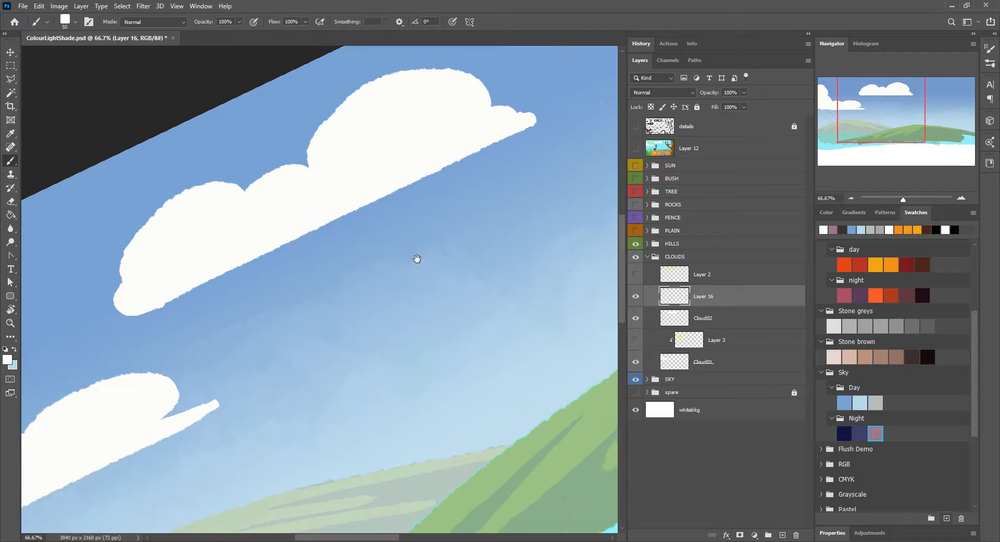
# Step: Set the background colour to white
pyautogui.scroll(1, 963, 352)
pyautogui.click(10, 360)
pyautogui.click(320, 105)
pyautogui.click(559, 106)
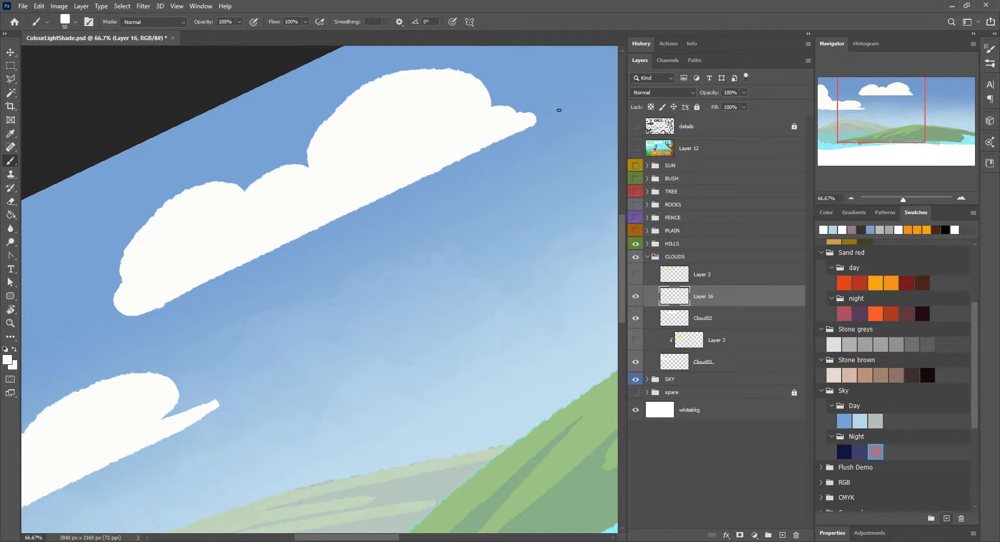
# Step: Darken the white artwork on the Cloud02 layer to a slightly greyish off-white with an image adjustment
pyautogui.moveTo(407, 122); pyautogui.dragTo(366, 111)
pyautogui.click(720, 316)
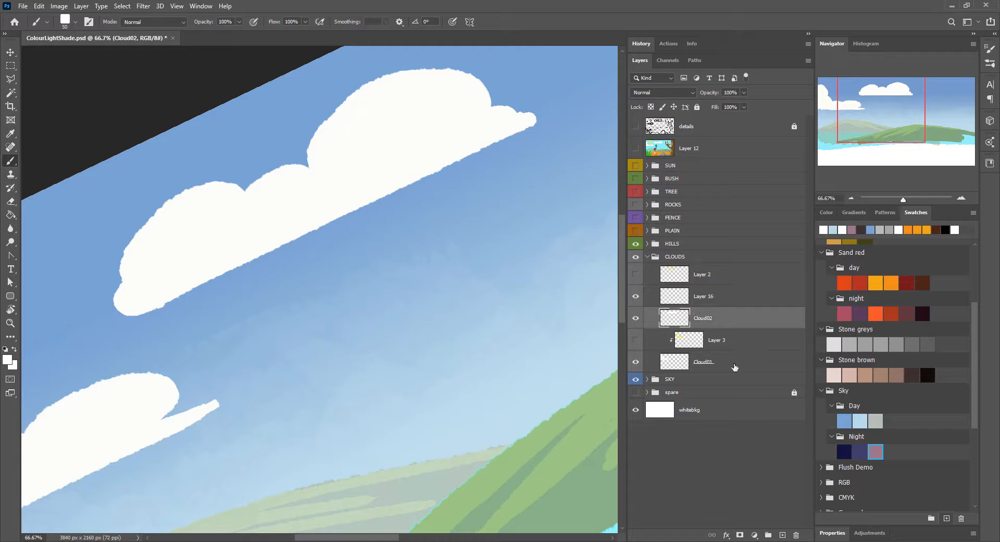
pyautogui.click(59, 6)
pyautogui.moveTo(104, 31)
pyautogui.click(245, 89)
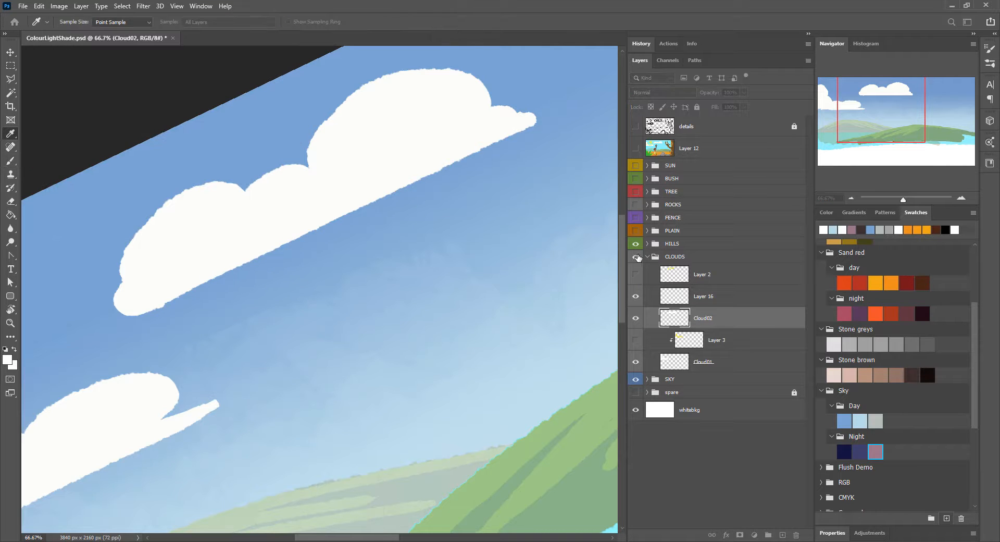
pyautogui.moveTo(418, 295); pyautogui.dragTo(415, 297)
pyautogui.click(540, 193)
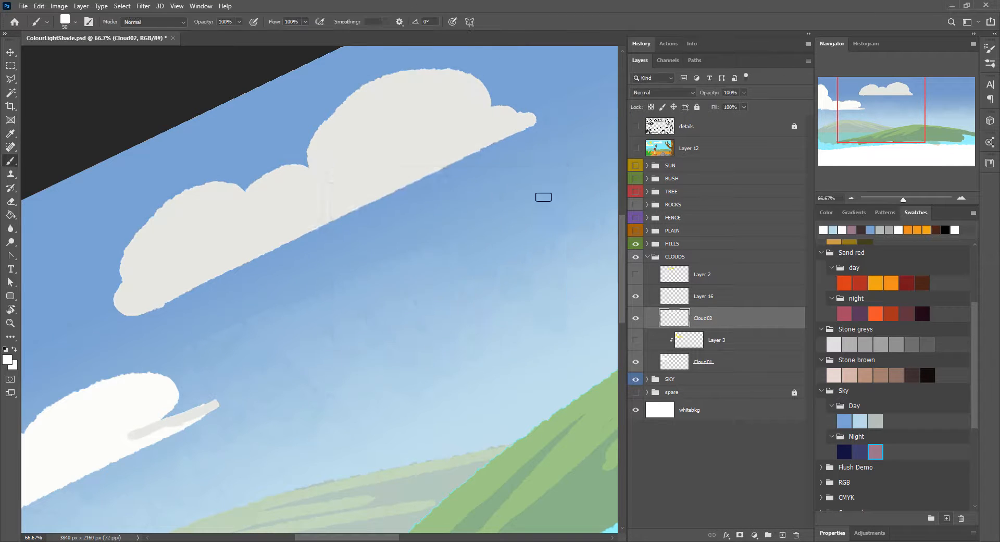
# Step: Move Cloud02 directly above Cloud01 in the layer stack and toggle Cloud01's visibility to check the lower cloud's pieces
pyautogui.moveTo(69, 459)
pyautogui.mouseDown()
pyautogui.moveTo(335, 339)
pyautogui.moveTo(127, 460)
pyautogui.mouseUp()
pyautogui.keyDown('alt'); pyautogui.click(724, 351); pyautogui.keyUp('alt')
pyautogui.moveTo(724, 318); pyautogui.dragTo(724, 350)
pyautogui.click(636, 362)
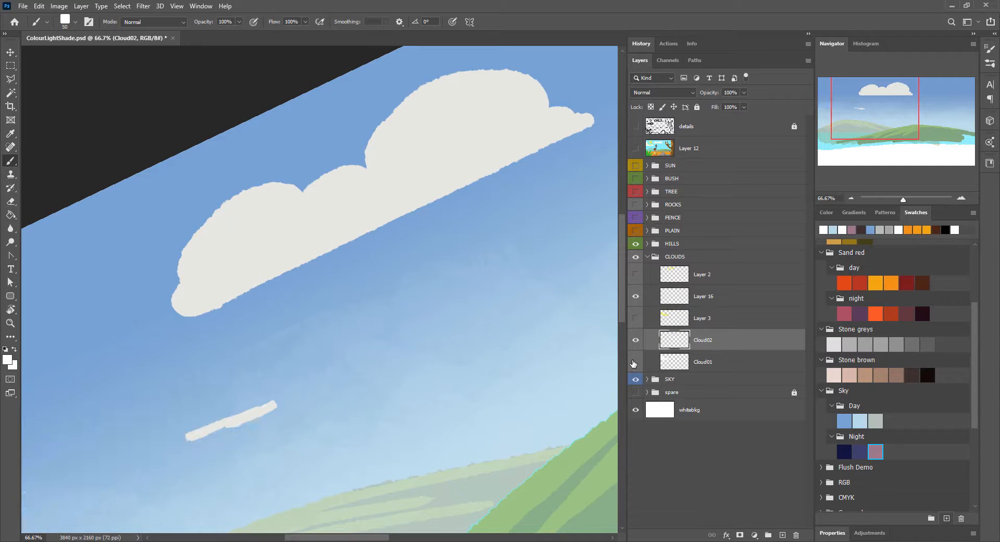
pyautogui.click(636, 362)
# Step: Fill the Cloud01 artwork with the off-white sampled from the upper cloud and merge the two cloud layers into one
pyautogui.keyDown('ctrl'); pyautogui.click(672, 363); pyautogui.keyUp('ctrl')
pyautogui.keyDown('alt'); pyautogui.click(426, 146); pyautogui.keyUp('alt')
pyautogui.hotkey('alt', 'BackSpace')
pyautogui.hotkey('ctrl', 'd')
pyautogui.hotkey('ctrl', 'e')
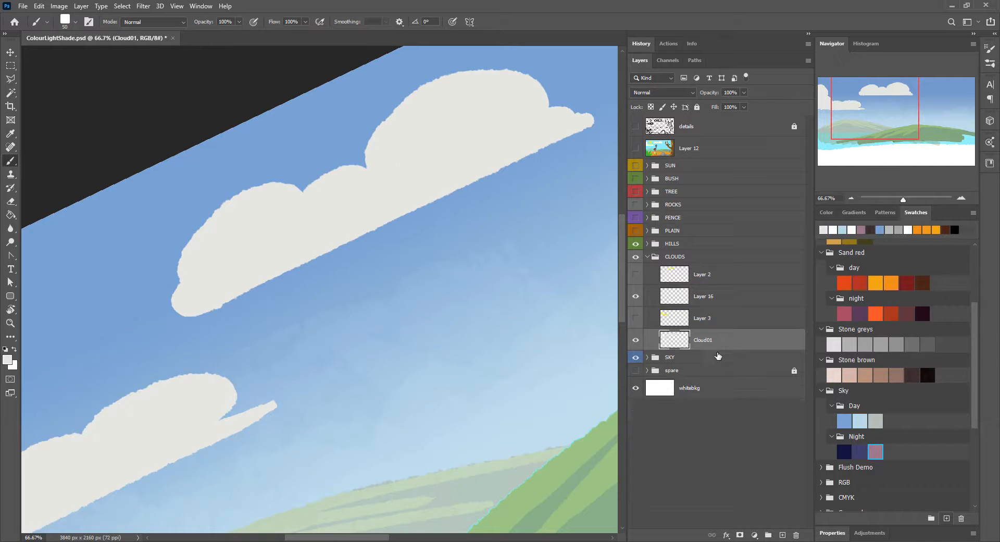
# Step: Check the clouds against the yellow shading layers, leave those hidden, and move Layer 16 directly above Cloud01
pyautogui.click(635, 274)
pyautogui.click(635, 318)
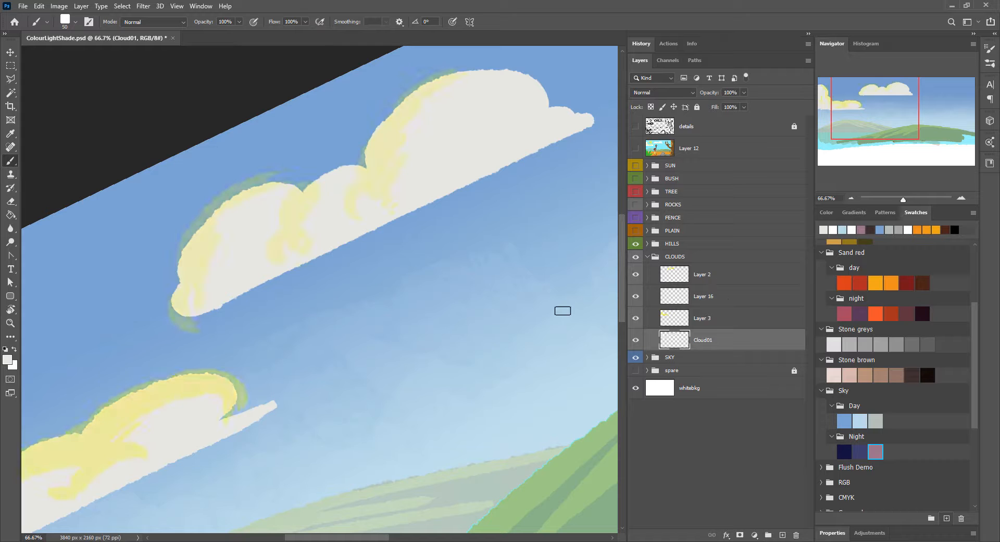
pyautogui.click(636, 274)
pyautogui.click(636, 318)
pyautogui.moveTo(703, 296); pyautogui.dragTo(707, 329)
# Step: Set the foreground colour to a dark blue-grey, #535d62, starting from the light blue day-sky swatch
pyautogui.hotkey('ctrl', '-')
pyautogui.hotkey('ctrl', '-')
pyautogui.click(859, 421)
pyautogui.click(7, 360)
pyautogui.moveTo(344, 174); pyautogui.dragTo(344, 200)
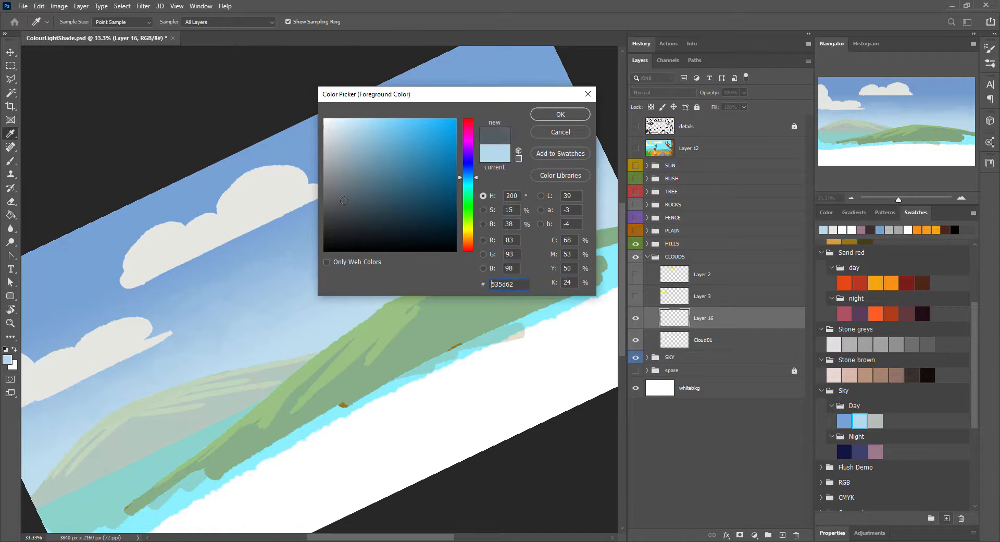
pyautogui.click(561, 114)
# Step: Choose a textured brush preset with 50% opacity and 70% flow for shading the clouds
pyautogui.press('b')
pyautogui.click(990, 48)
pyautogui.click(990, 63)
pyautogui.click(623, 119)
pyautogui.click(571, 73)
# Step: Try grey textured shading strokes around the clouds and adjust the brush between attempts
pyautogui.click(456, 149)
pyautogui.hotkey('ctrl', 'z')
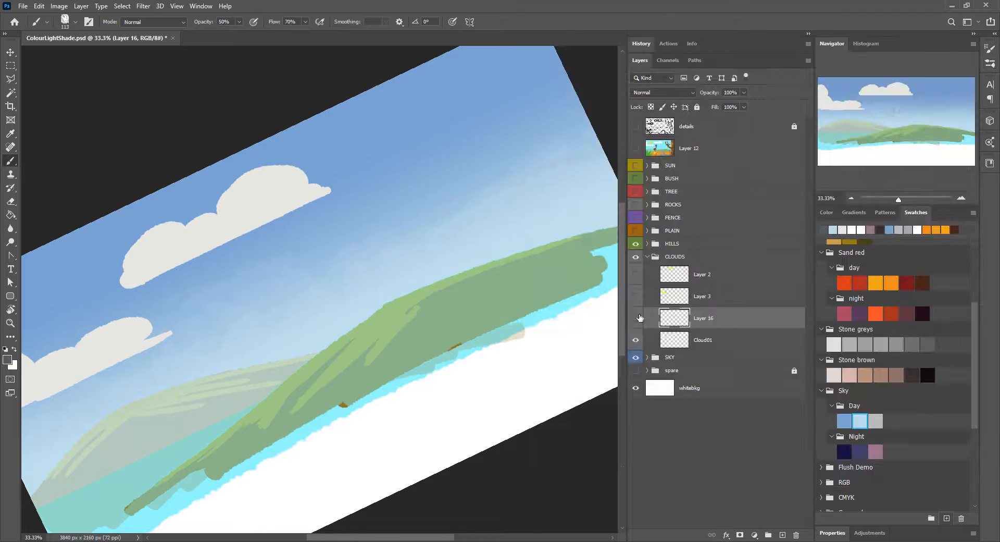
pyautogui.click(285, 283)
pyautogui.hotkey('ctrl', 'z')
pyautogui.hotkey('ctrl', 'z')
pyautogui.moveTo(292, 281)
pyautogui.mouseDown()
pyautogui.moveTo(455, 181)
pyautogui.moveTo(490, 202)
pyautogui.mouseUp()
pyautogui.rightClick(383, 179)
pyautogui.moveTo(364, 220); pyautogui.dragTo(521, 145)
pyautogui.hotkey('ctrl', 'z')
# Step: Clip Layer 16 to the cloud layer and paint grey textured shadows along the flat bases of both clouds
pyautogui.keyDown('alt'); pyautogui.click(692, 329); pyautogui.keyUp('alt')
pyautogui.moveTo(117, 301); pyautogui.dragTo(312, 211)
pyautogui.moveTo(265, 235); pyautogui.dragTo(477, 143)
pyautogui.moveTo(209, 336); pyautogui.dragTo(392, 252)
pyautogui.click(350, 199)
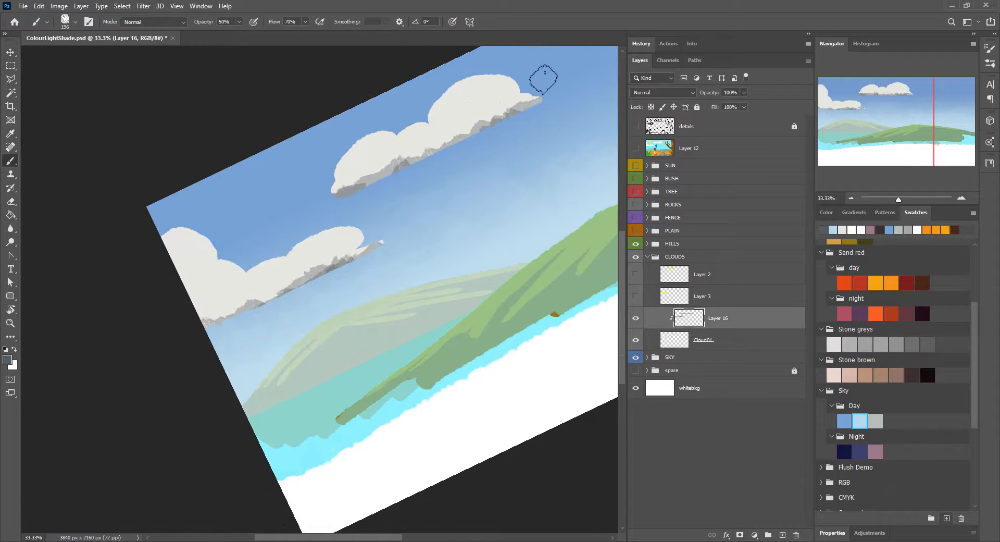
# Step: Add a layer above Layer 16 and paint grey shadow patches in the middle of the puffs on both clouds
pyautogui.click(782, 535)
pyautogui.moveTo(431, 119); pyautogui.dragTo(464, 108)
pyautogui.click(382, 153)
pyautogui.moveTo(212, 286); pyautogui.dragTo(226, 294)
pyautogui.click(284, 262)
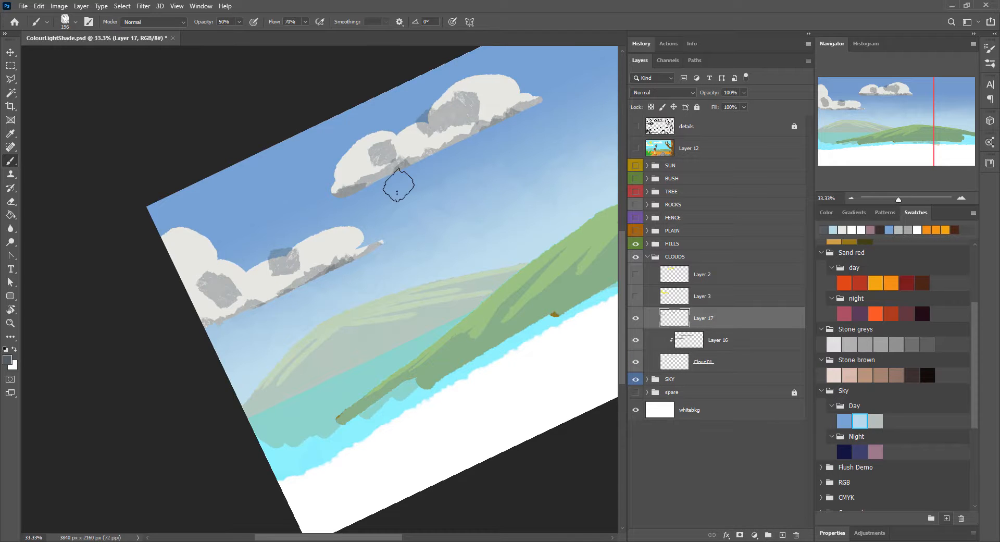
# Step: Switch to the Eraser with a textured brush preset and clip Layer 17 to the clouds
pyautogui.press('e')
pyautogui.click(990, 64)
pyautogui.click(594, 107)
pyautogui.click(444, 173)
pyautogui.keyDown('alt'); pyautogui.click(696, 324); pyautogui.keyUp('alt')
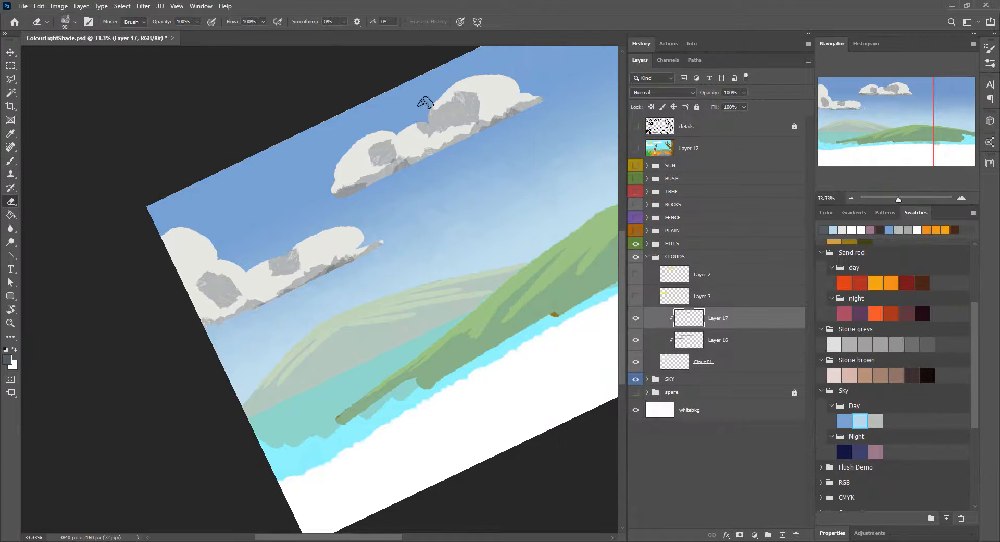
# Step: Enlarge the eraser to 175 px and erase parts of the grey patches on both clouds into soft, irregular shadows
pyautogui.press(']')
pyautogui.press(']')
pyautogui.press(']')
pyautogui.press(']')
pyautogui.moveTo(423, 101); pyautogui.dragTo(469, 98)
pyautogui.moveTo(354, 146); pyautogui.dragTo(386, 141)
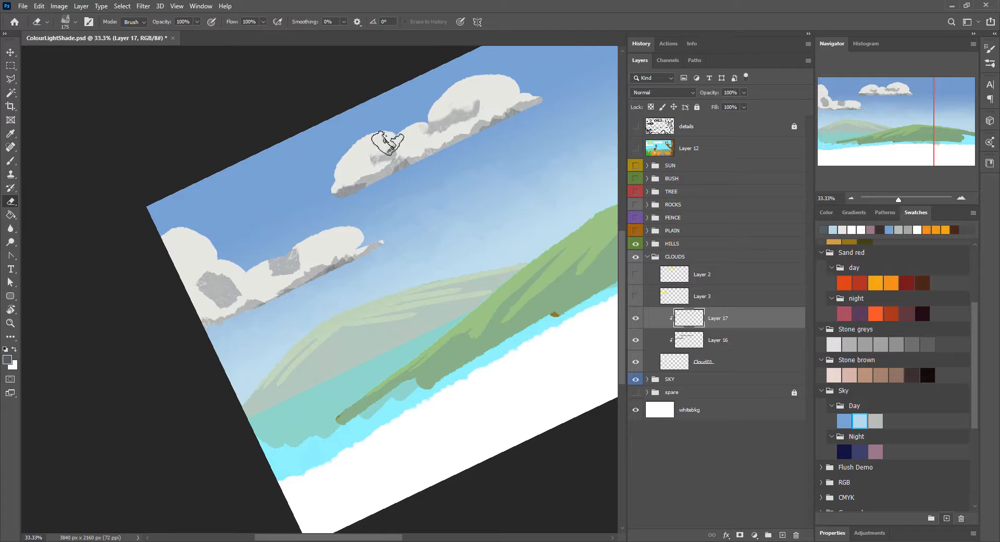
pyautogui.moveTo(215, 275); pyautogui.dragTo(234, 301)
pyautogui.moveTo(286, 250); pyautogui.dragTo(296, 261)
pyautogui.click(245, 300)
pyautogui.click(442, 135)
pyautogui.click(214, 297)
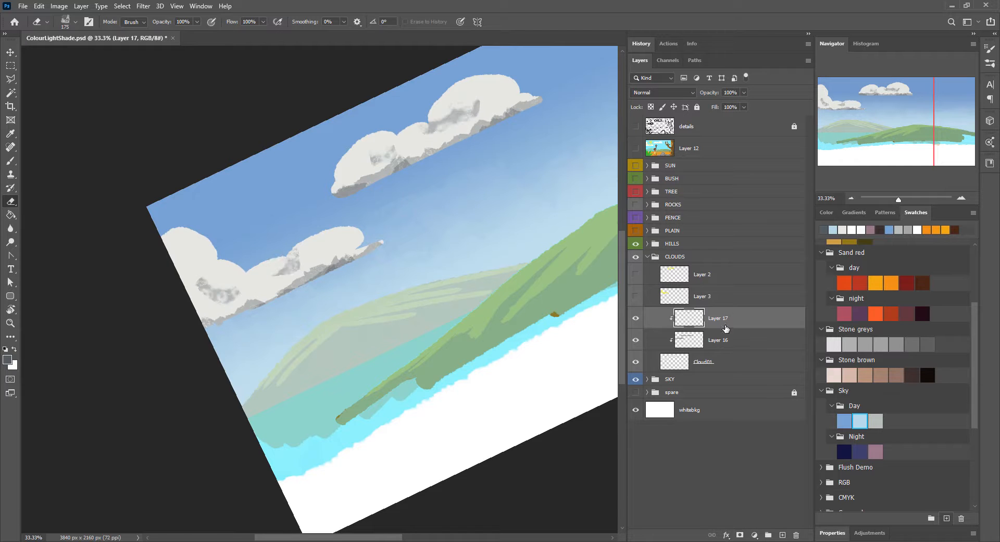
# Step: Merge Layer 17 into Layer 16 and set the combined cloud shadow layer to Subtract at 22% opacity
pyautogui.hotkey('ctrl', 'e')
pyautogui.click(661, 93)
pyautogui.click(651, 211)
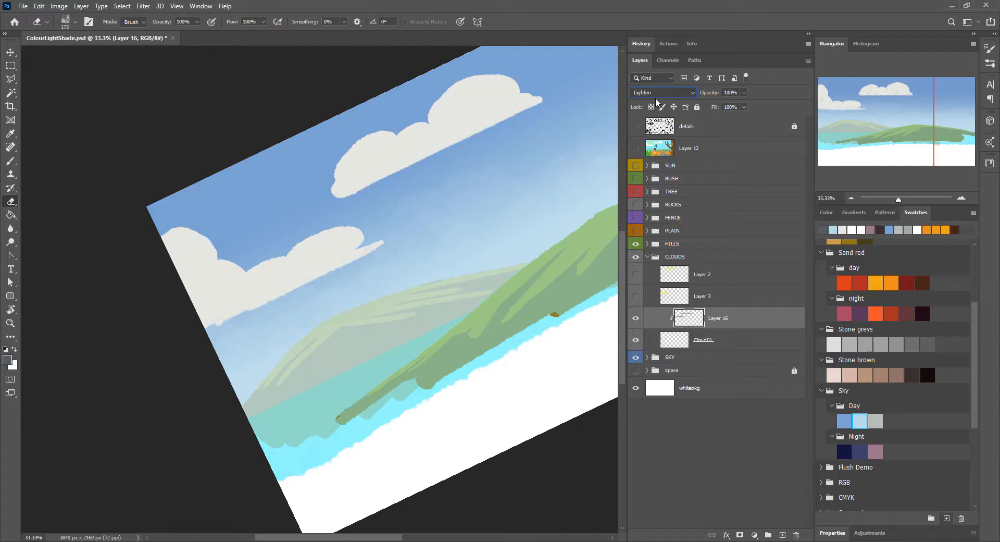
pyautogui.press('Down')
pyautogui.press('Down')
pyautogui.press('Down')
pyautogui.press('Down')
pyautogui.press('Down')
pyautogui.press('Down')
pyautogui.press('Down')
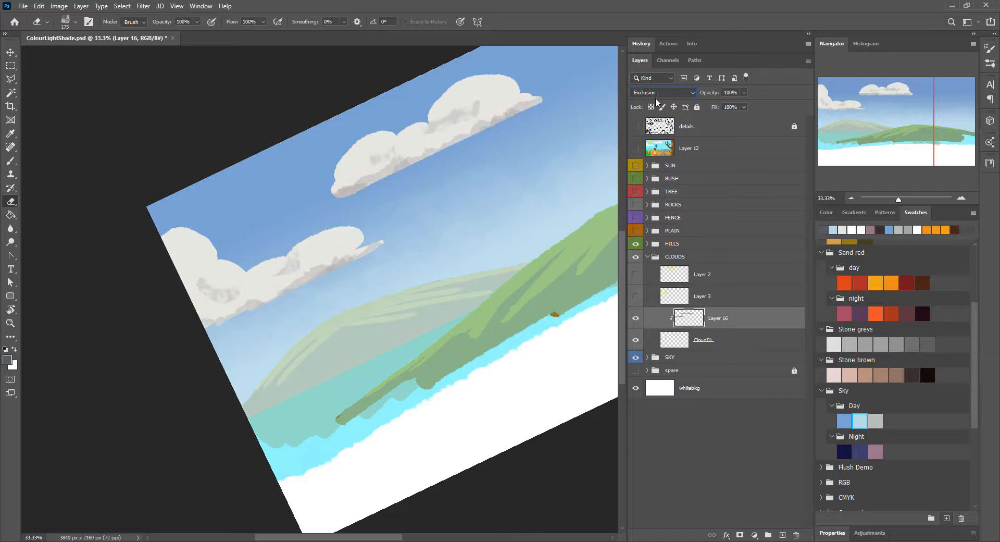
pyautogui.moveTo(707, 95); pyautogui.dragTo(704, 94)
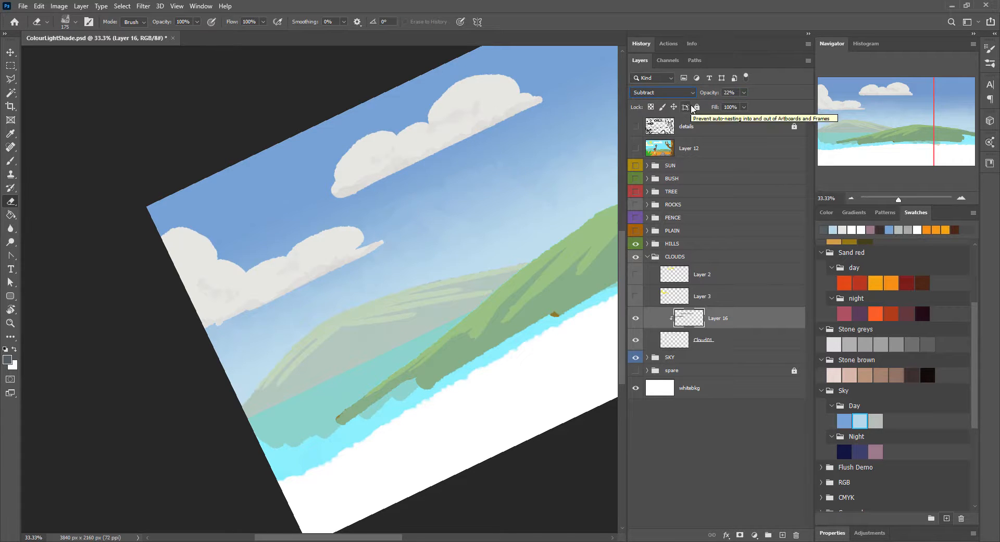
# Step: Make the SUN group visible, expand it, and add a new layer above Sun/Moon
pyautogui.moveTo(555, 265); pyautogui.dragTo(409, 286)
pyautogui.press('r')
pyautogui.click(158, 22)
pyautogui.moveTo(531, 314); pyautogui.dragTo(492, 325)
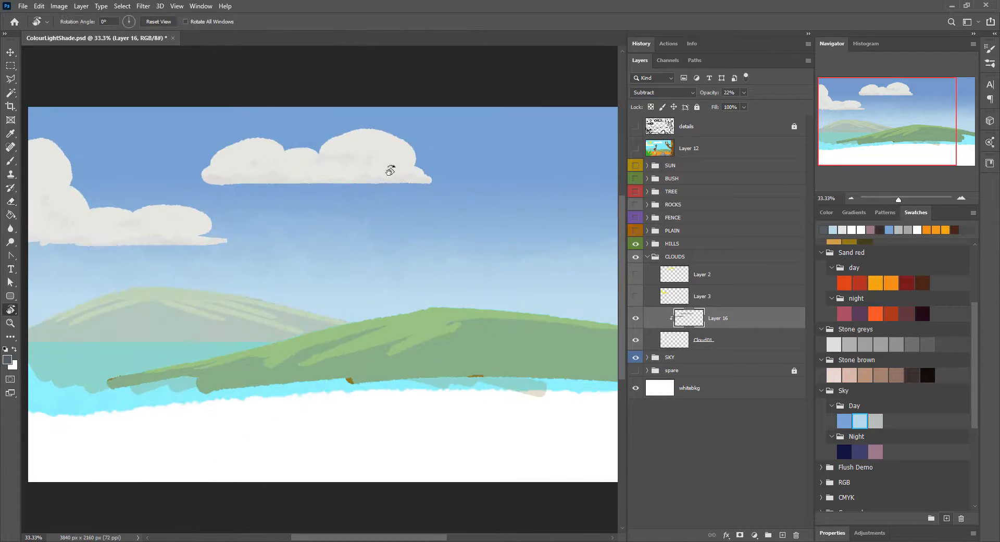
pyautogui.click(647, 257)
pyautogui.click(648, 166)
pyautogui.click(670, 166)
pyautogui.click(635, 167)
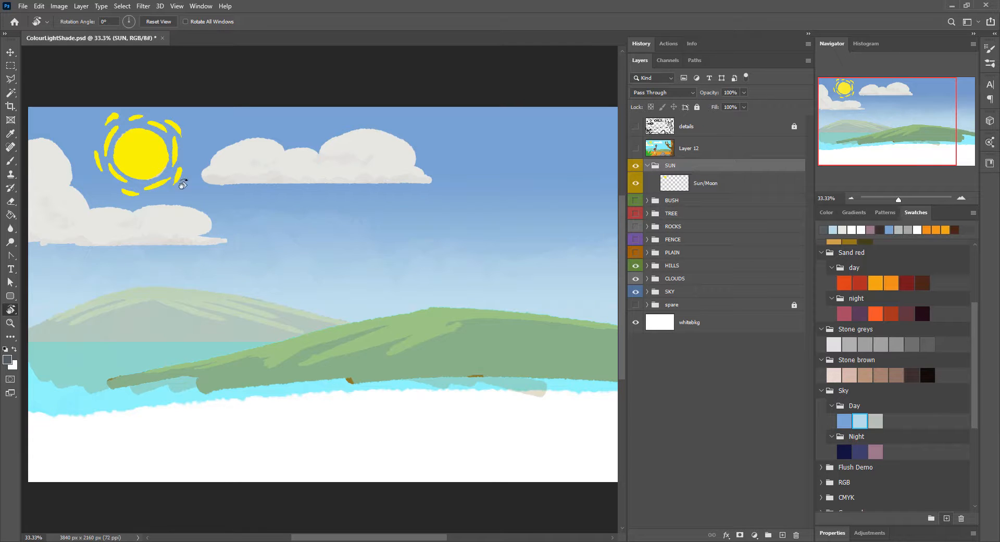
pyautogui.hotkey('ctrl', 'shift', 'alt', 'n')
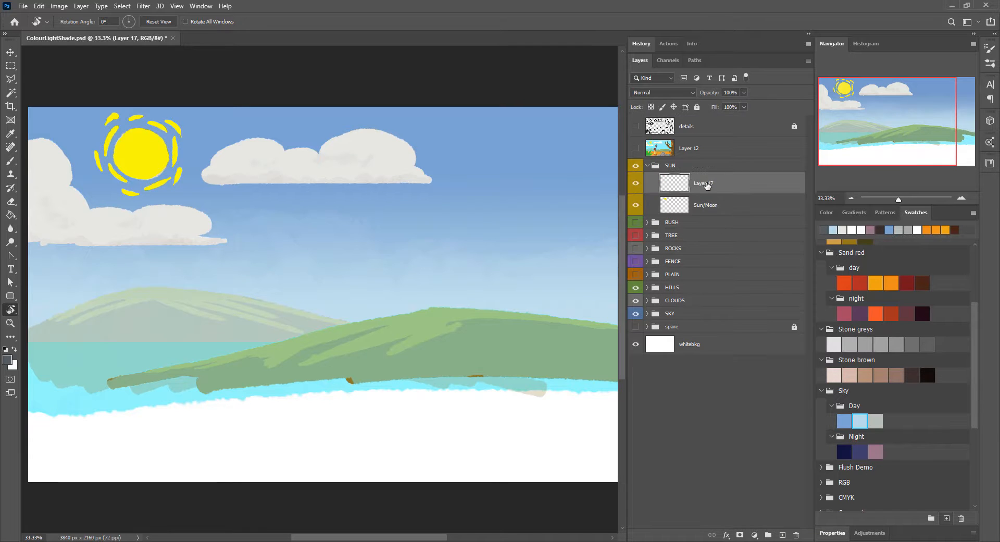
# Step: With the Gradient tool active, sample the sun's yellow and turn it into a warmer, paler yellow foreground colour
pyautogui.press('g')
pyautogui.keyDown('alt'); pyautogui.click(151, 149); pyautogui.keyUp('alt')
pyautogui.click(7, 359)
pyautogui.moveTo(475, 231); pyautogui.dragTo(476, 234)
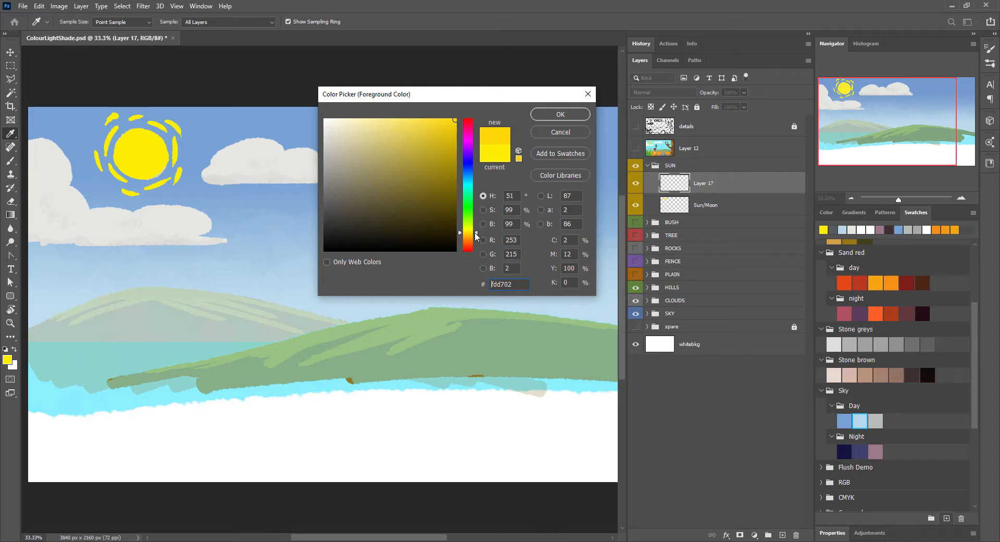
pyautogui.click(392, 119)
pyautogui.click(561, 114)
# Step: Edit the gradient so its end colour stop is a very pale yellow instead of the background colour
pyautogui.click(73, 22)
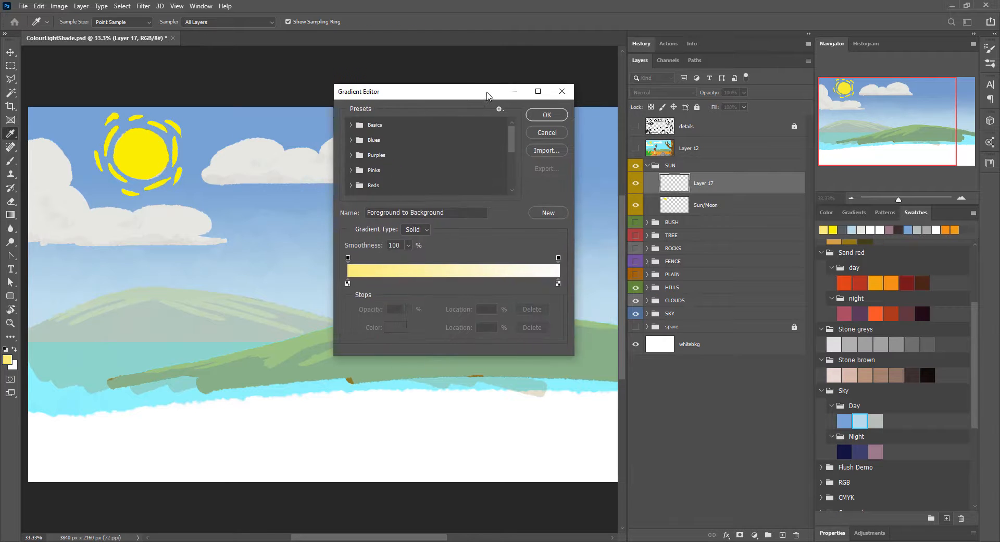
pyautogui.click(558, 283)
pyautogui.click(5, 360)
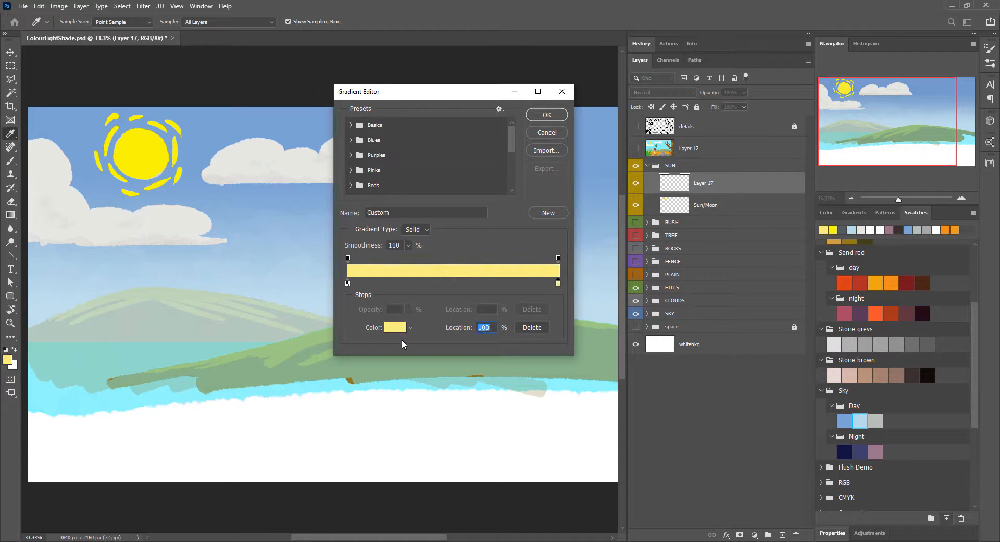
pyautogui.click(399, 329)
pyautogui.moveTo(370, 122); pyautogui.dragTo(362, 121)
pyautogui.click(561, 114)
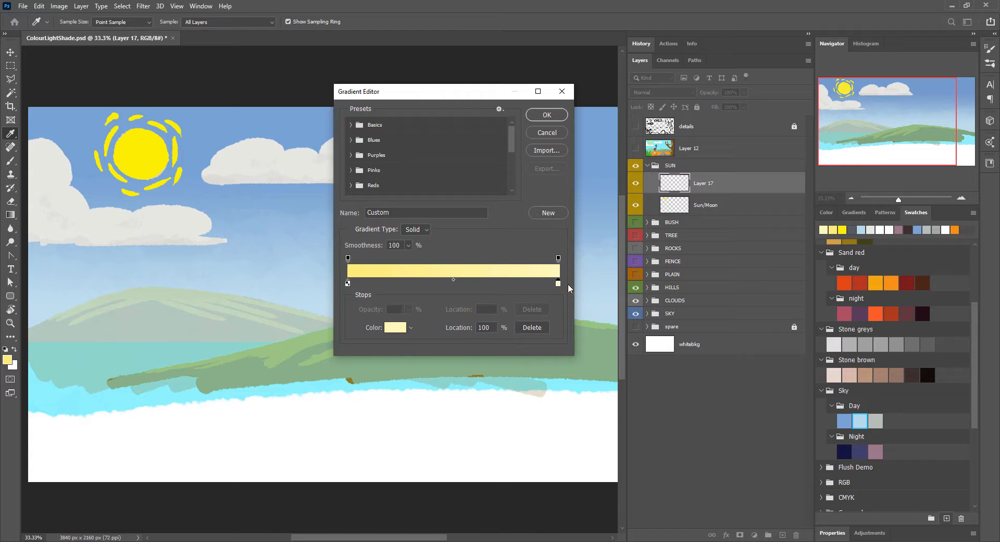
# Step: Make the gradient's end transparent, move the opaque stop inward, and shift the opacity midpoint towards the transparent end
pyautogui.click(558, 259)
pyautogui.moveTo(376, 312); pyautogui.dragTo(373, 313)
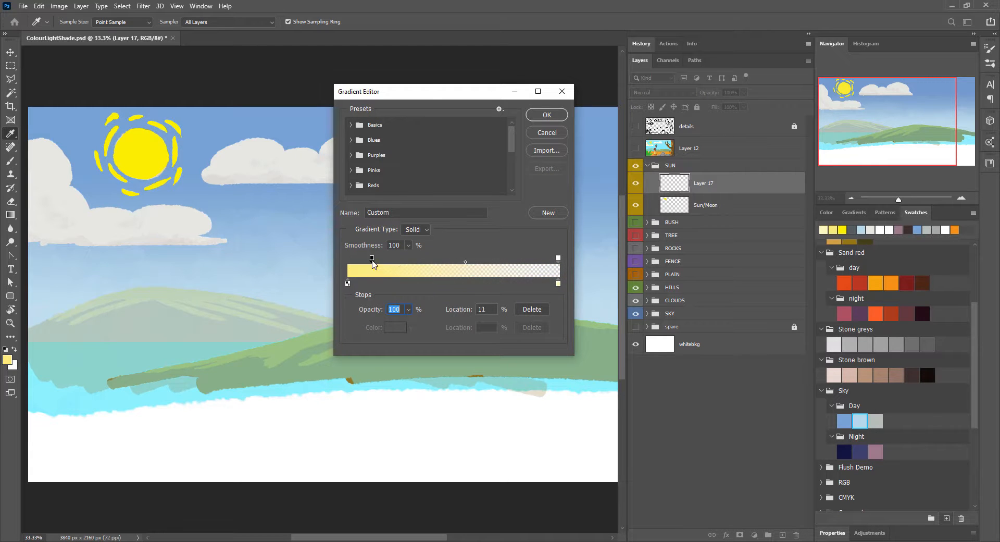
pyautogui.moveTo(372, 261); pyautogui.dragTo(391, 260)
pyautogui.moveTo(475, 262); pyautogui.dragTo(494, 262)
pyautogui.click(551, 115)
# Step: Try large radial yellow glow gradients in the middle of the canvas on Layer 17
pyautogui.moveTo(312, 270); pyautogui.dragTo(490, 319)
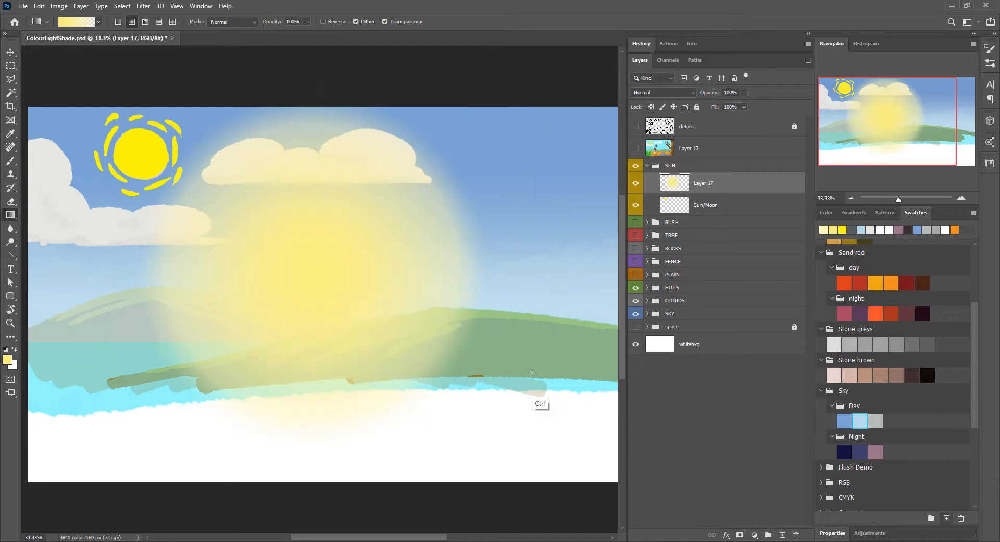
pyautogui.hotkey('ctrl', 'z')
pyautogui.moveTo(361, 277); pyautogui.dragTo(451, 348)
pyautogui.hotkey('ctrl', 'z')
pyautogui.hotkey('ctrl', 'z')
# Step: Draw a radial yellow glow on Layer 17, position it around the sun, and place Sun/Moon above it
pyautogui.moveTo(338, 284); pyautogui.dragTo(469, 370)
pyautogui.press('v')
pyautogui.moveTo(421, 337); pyautogui.dragTo(226, 207)
pyautogui.moveTo(704, 205); pyautogui.dragTo(703, 174)
# Step: Try different blend modes on the Sun/Moon layer, choosing Soft Light with the opacity at 33%
pyautogui.press('Down')
pyautogui.press('Down')
pyautogui.press('Down')
pyautogui.press('Down')
pyautogui.press('Down')
pyautogui.press('Down')
pyautogui.press('Down')
pyautogui.press('Down')
pyautogui.press('Down')
pyautogui.press('Down')
pyautogui.press('Down')
pyautogui.press('Down')
pyautogui.press('Down')
pyautogui.press('Down')
pyautogui.press('Down')
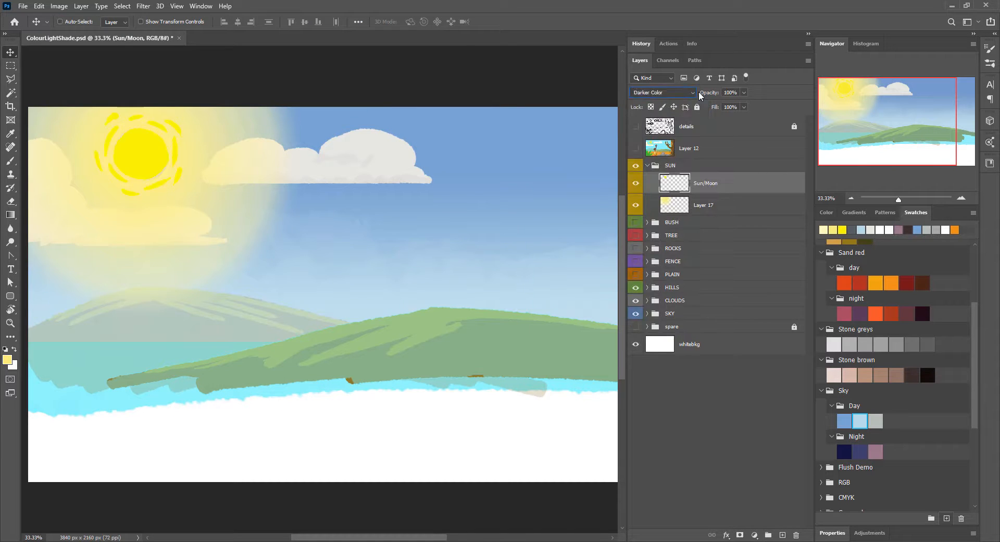
pyautogui.press('Down')
pyautogui.press('Down')
pyautogui.press('Down')
pyautogui.press('Down')
pyautogui.press('Down')
pyautogui.press('Down')
pyautogui.press('Down')
pyautogui.press('Down')
pyautogui.press('Down')
pyautogui.press('Down')
pyautogui.press('Down')
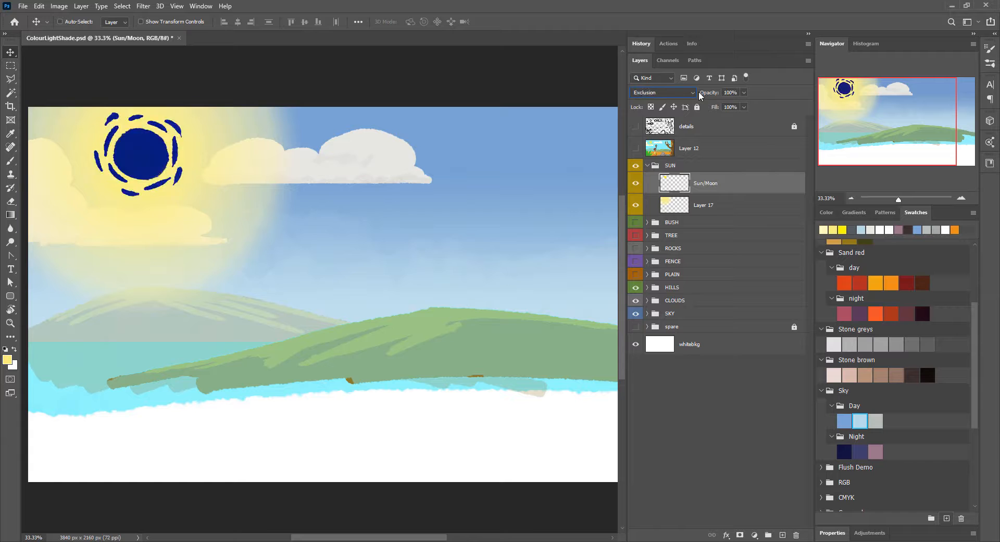
pyautogui.press('Up')
pyautogui.press('Up')
pyautogui.press('Up')
pyautogui.press('Up')
pyautogui.press('Up')
pyautogui.press('Up')
pyautogui.press('Up')
pyautogui.press('Up')
pyautogui.press('Up')
pyautogui.press('Up')
pyautogui.press('Up')
pyautogui.press('Up')
pyautogui.press('Up')
pyautogui.click(710, 93)
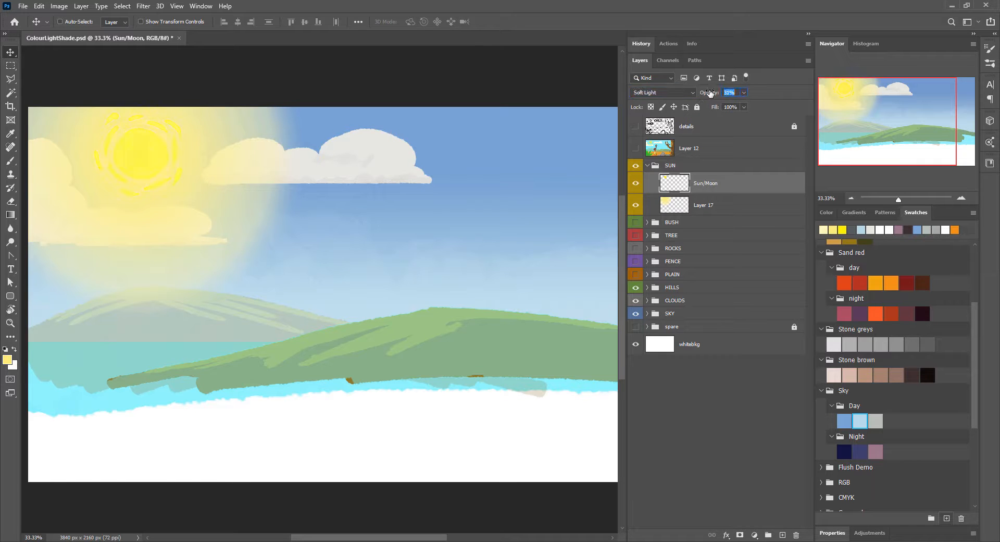
# Step: Try several blend modes, including Lighter Color, on the glow in Layer 17
pyautogui.click(677, 207)
pyautogui.click(684, 94)
pyautogui.press('Down')
pyautogui.press('Down')
pyautogui.press('Down')
pyautogui.press('Down')
pyautogui.press('Down')
pyautogui.press('Down')
pyautogui.press('Down')
pyautogui.press('Down')
pyautogui.press('Down')
pyautogui.press('Down')
pyautogui.press('Down')
pyautogui.press('Down')
pyautogui.press('Down')
pyautogui.press('Down')
pyautogui.press('Down')
pyautogui.press('Down')
pyautogui.press('Down')
pyautogui.press('Down')
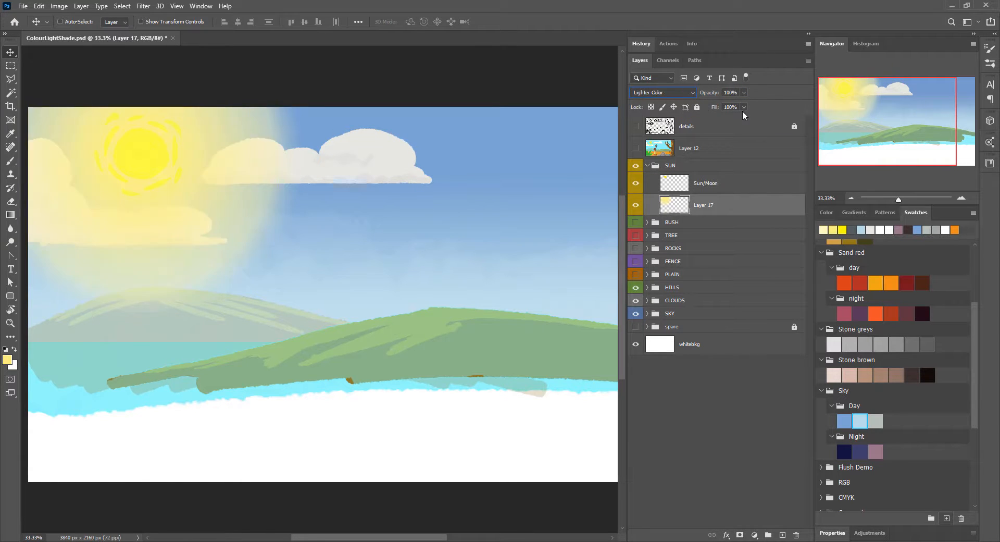
# Step: Lower the opacity of the Layer 17 glow to 62% and return the Sun/Moon layer to normal blending
pyautogui.press('Down')
pyautogui.press('Down')
pyautogui.press('Down')
pyautogui.press('Down')
pyautogui.press('Down')
pyautogui.press('Down')
pyautogui.press('Up')
pyautogui.press('Up')
pyautogui.press('Up')
pyautogui.press('Up')
pyautogui.press('Up')
pyautogui.press('Up')
pyautogui.press('Up')
pyautogui.moveTo(717, 93); pyautogui.dragTo(714, 98)
pyautogui.click(682, 183)
pyautogui.click(688, 94)
pyautogui.press('Down')
# Step: Move the SUN group between the CLOUDS and SKY groups so the glow sits behind the clouds
pyautogui.click(687, 205)
pyautogui.moveTo(699, 169); pyautogui.dragTo(703, 308)
pyautogui.click(692, 281)
pyautogui.click(690, 299)
# Step: Duplicate the Layer 17 glow and scale the copy down around the sun
pyautogui.hotkey('ctrl', 'j')
pyautogui.hotkey('ctrl', 't')
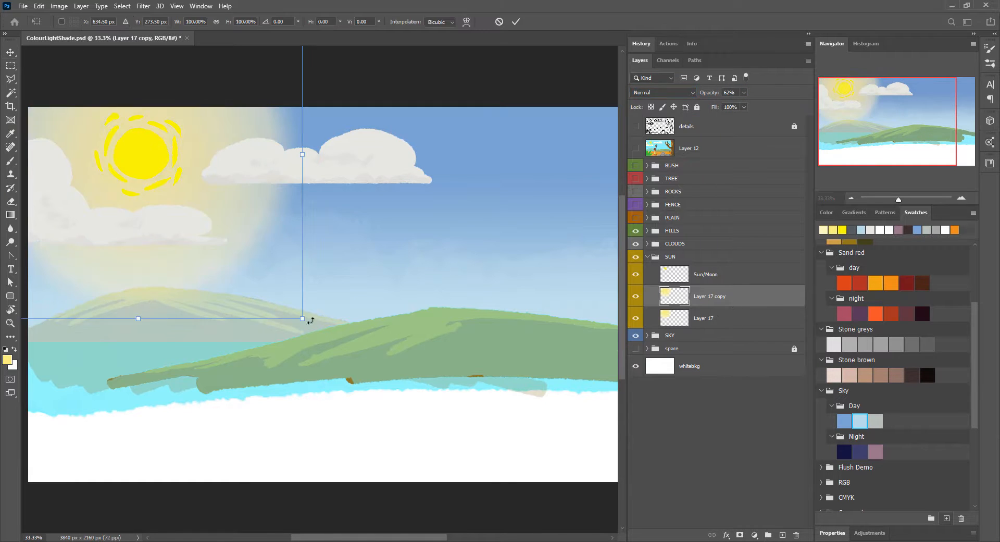
pyautogui.moveTo(308, 319); pyautogui.dragTo(208, 248)
pyautogui.press('Return')
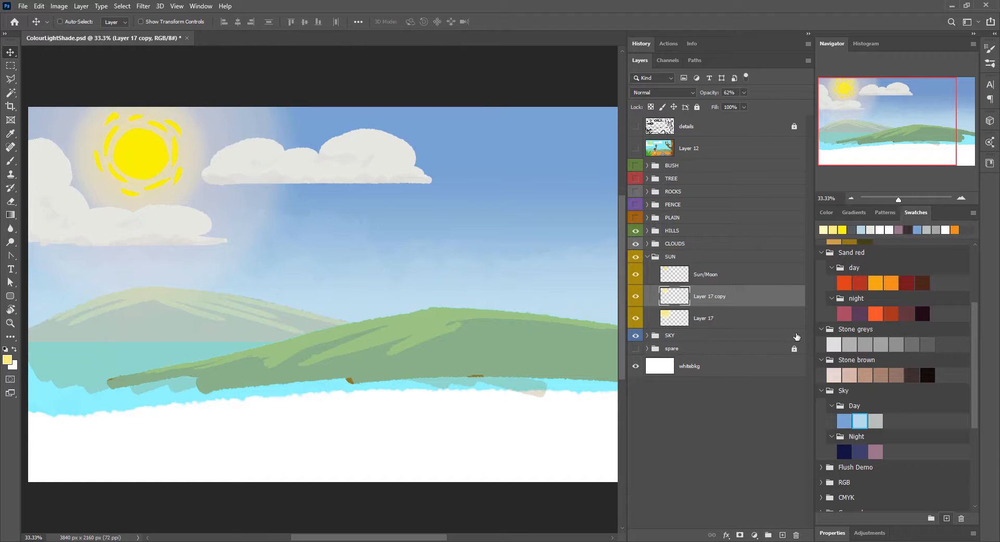
# Step: Add a new layer above Layer 17 copy and brush a pale yellow textured glow around the sun
pyautogui.click(782, 535)
pyautogui.press('b')
pyautogui.moveTo(90, 123); pyautogui.dragTo(202, 104)
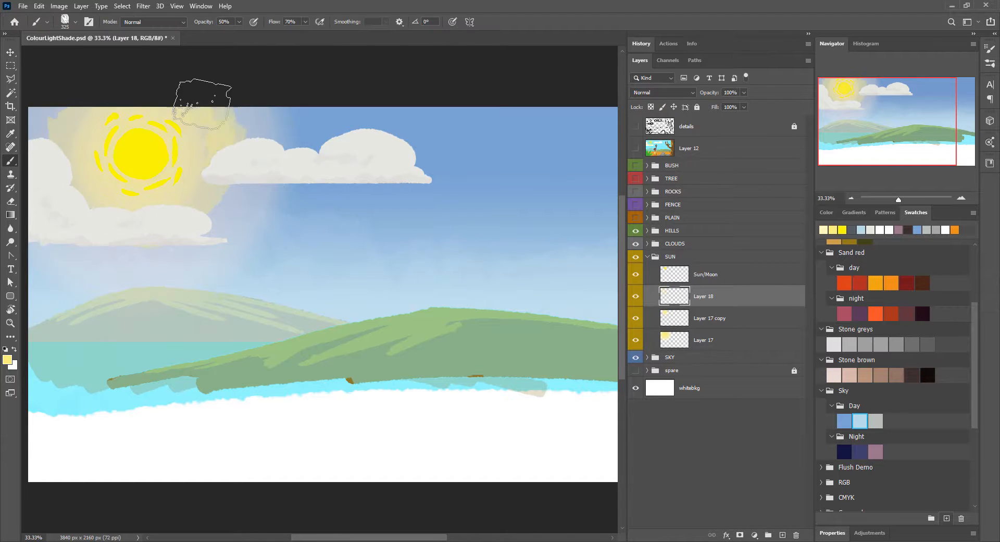
# Step: Try placing Layer 18 beneath Layer 17 copy and clipping it to Layer 17
pyautogui.moveTo(703, 296); pyautogui.dragTo(700, 349)
pyautogui.keyDown('alt'); pyautogui.click(719, 328); pyautogui.keyUp('alt')
pyautogui.keyDown('alt'); pyautogui.click(720, 307); pyautogui.keyUp('alt')
pyautogui.hotkey('ctrl', '0')
pyautogui.click(719, 297)
pyautogui.keyDown('alt'); pyautogui.click(713, 329); pyautogui.keyUp('alt')
pyautogui.click(697, 323)
pyautogui.keyDown('alt'); pyautogui.click(696, 328); pyautogui.keyUp('alt')
pyautogui.click(961, 198)
pyautogui.click(844, 95)
pyautogui.click(851, 198)
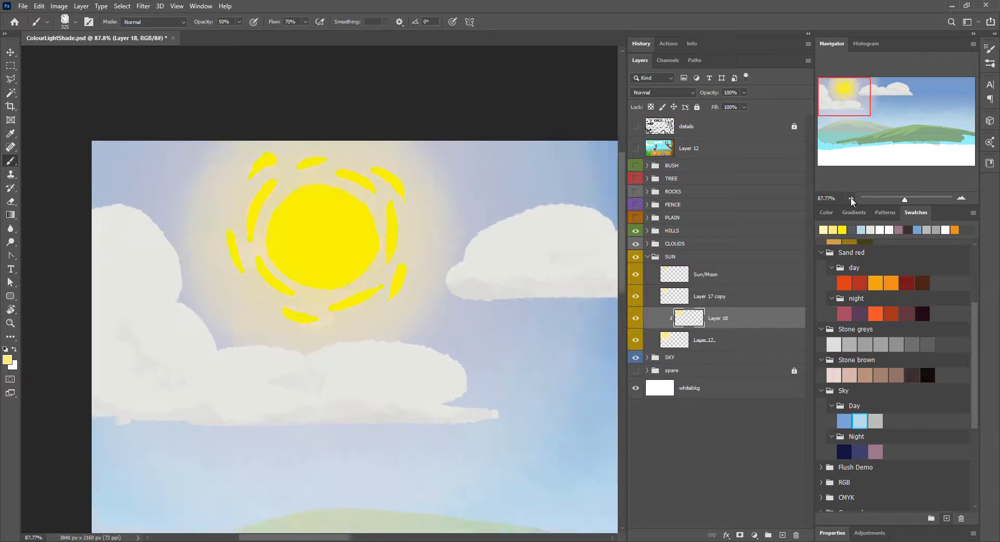
pyautogui.click(852, 198)
# Step: Hide Layer 17 copy, move Layer 18 beneath Layer 17 and clip Layer 17 to it
pyautogui.click(720, 297)
pyautogui.click(636, 297)
pyautogui.moveTo(704, 320); pyautogui.dragTo(701, 346)
pyautogui.keyDown('alt'); pyautogui.click(694, 328); pyautogui.keyUp('alt')
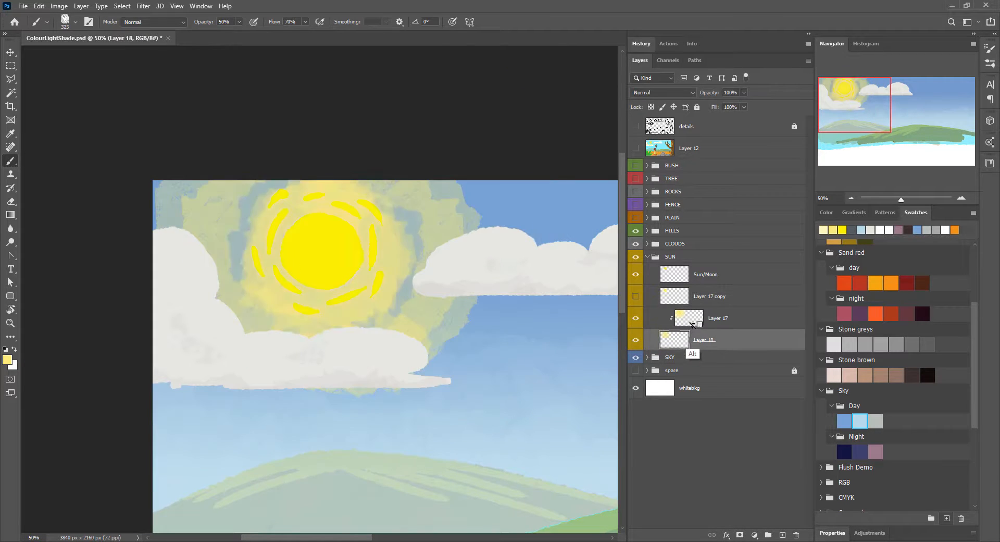
# Step: Show Layer 17 copy again and move it beneath Layer 18
pyautogui.click(634, 300)
pyautogui.moveTo(725, 297); pyautogui.dragTo(741, 342)
pyautogui.click(732, 298)
pyautogui.click(730, 318)
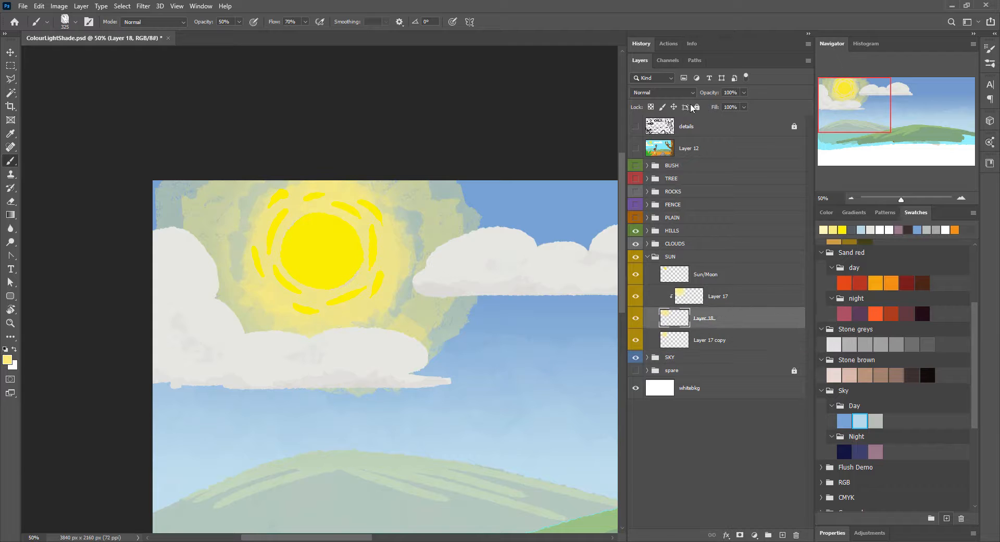
# Step: Lower the opacity of Layer 18 to 35% and step through its light blend modes to Pin Light
pyautogui.moveTo(711, 93); pyautogui.dragTo(678, 93)
pyautogui.click(690, 92)
pyautogui.click(686, 105)
pyautogui.press('Down')
pyautogui.press('Down')
pyautogui.press('Down')
pyautogui.press('Down')
pyautogui.press('Down')
pyautogui.press('Down')
pyautogui.press('Down')
pyautogui.press('Down')
pyautogui.press('Down')
pyautogui.press('Down')
pyautogui.press('Down')
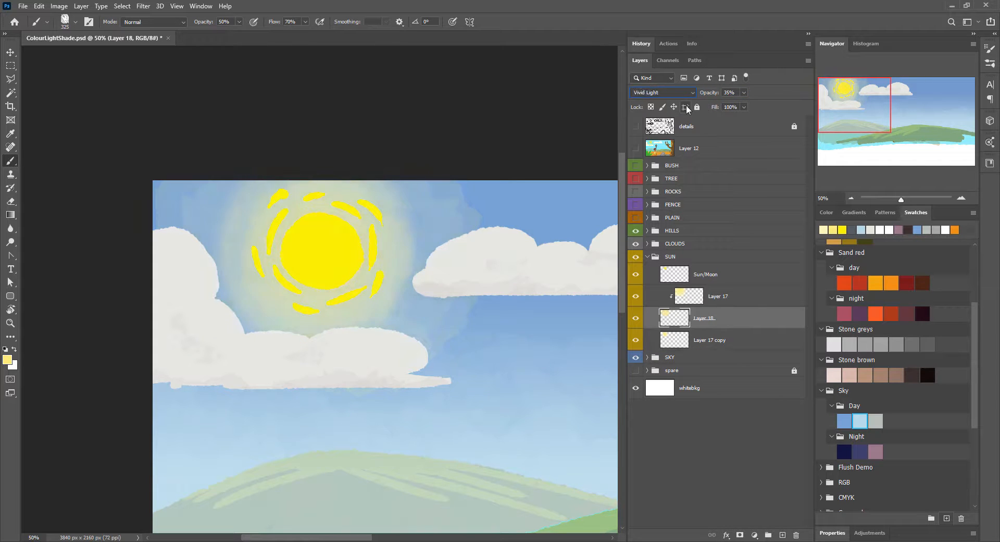
# Step: Raise the saturation of the Layer 17 copy glow and apply Hue/Saturation to Layer 17
pyautogui.keyDown('alt'); pyautogui.click(682, 307); pyautogui.keyUp('alt')
pyautogui.keyDown('alt'); pyautogui.click(682, 307); pyautogui.keyUp('alt')
pyautogui.click(636, 318)
pyautogui.click(636, 318)
pyautogui.hotkey('ctrl', '-')
pyautogui.click(681, 341)
pyautogui.hotkey('ctrl', 'u')
pyautogui.moveTo(500, 177)
pyautogui.mouseDown()
pyautogui.moveTo(525, 177)
pyautogui.moveTo(516, 177)
pyautogui.moveTo(514, 203)
pyautogui.mouseUp()
pyautogui.press('Return')
pyautogui.press('b')
pyautogui.click(706, 305)
pyautogui.hotkey('ctrl', 'u')
pyautogui.press('Return')
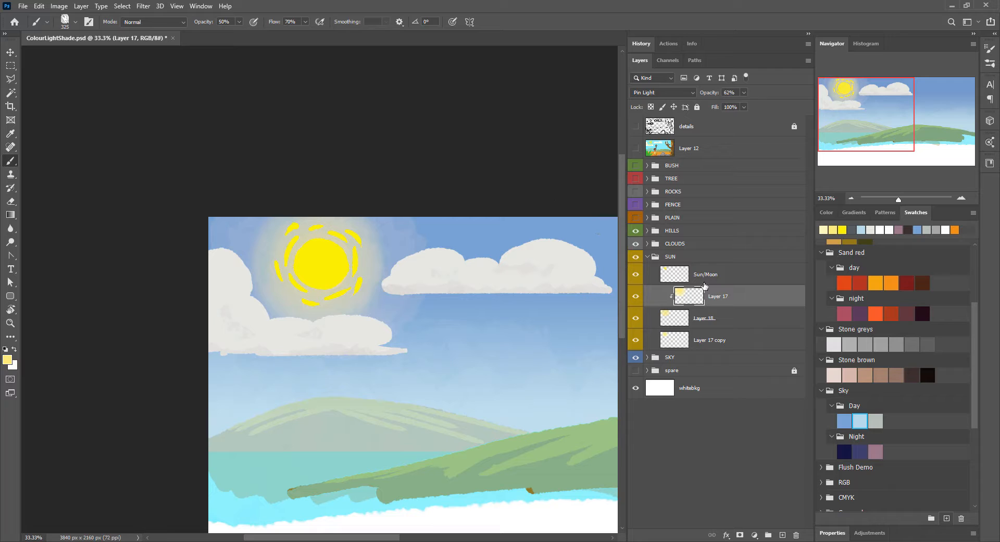
# Step: Hide Layer 17 and apply Hue/Saturation to Layer 17 copy with saturation +48
pyautogui.click(673, 277)
pyautogui.click(636, 297)
pyautogui.click(672, 318)
pyautogui.click(636, 341)
pyautogui.click(636, 341)
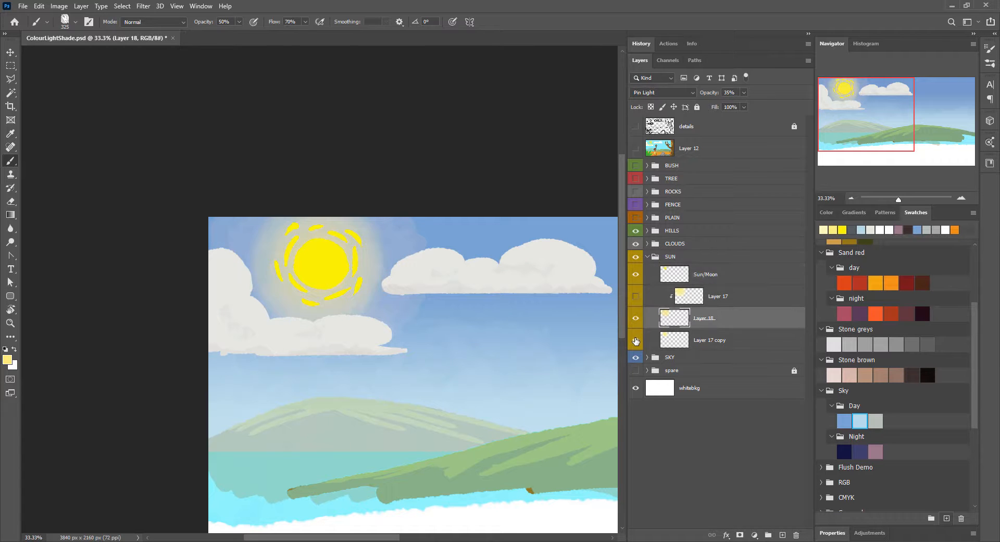
pyautogui.click(675, 340)
pyautogui.moveTo(711, 93); pyautogui.dragTo(690, 95)
pyautogui.hotkey('ctrl', 'u')
pyautogui.moveTo(499, 177); pyautogui.dragTo(525, 177)
pyautogui.click(616, 97)
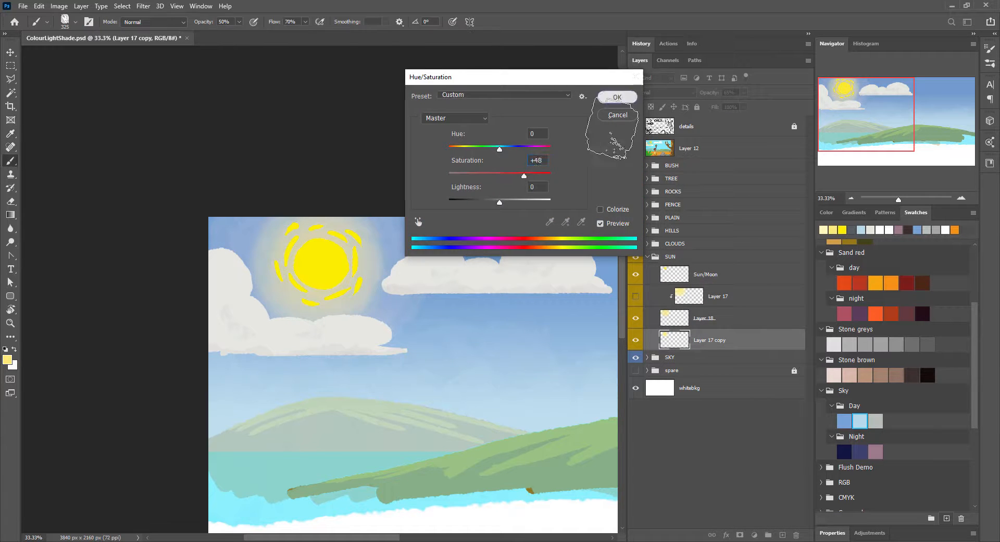
# Step: Hide Layer 18, raise the opacity of Layer 17 copy, and adjust its saturation to +100 and lightness to -22
pyautogui.click(674, 318)
pyautogui.click(636, 318)
pyautogui.click(675, 340)
pyautogui.moveTo(712, 93); pyautogui.dragTo(762, 108)
pyautogui.hotkey('ctrl', 'u')
pyautogui.moveTo(499, 177); pyautogui.dragTo(550, 177)
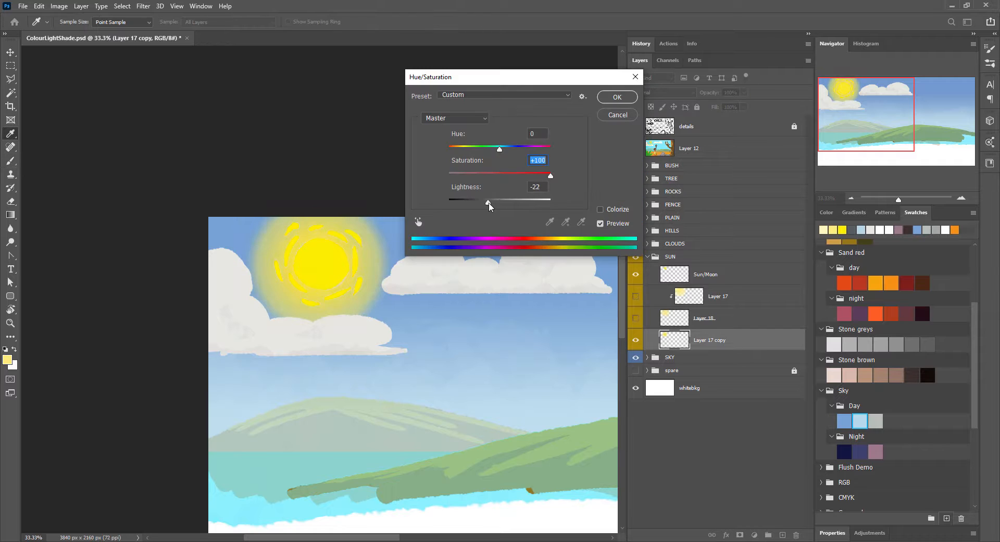
pyautogui.moveTo(499, 204); pyautogui.dragTo(488, 204)
pyautogui.click(617, 97)
# Step: Show Layers 17 and 18 again and set Layer 17 copy to Pin Light at 40% opacity
pyautogui.click(636, 318)
pyautogui.moveTo(695, 98)
pyautogui.mouseDown()
pyautogui.moveTo(705, 102)
pyautogui.moveTo(697, 95)
pyautogui.mouseUp()
pyautogui.scroll(-15, 680, 97)
pyautogui.scroll(-2, 675, 98)
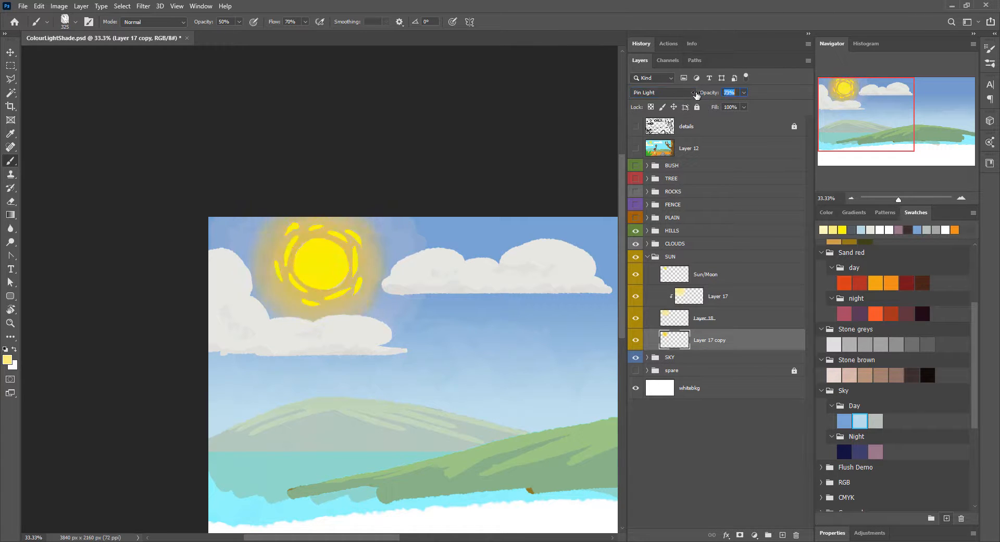
pyautogui.hotkey('ctrl', '-')
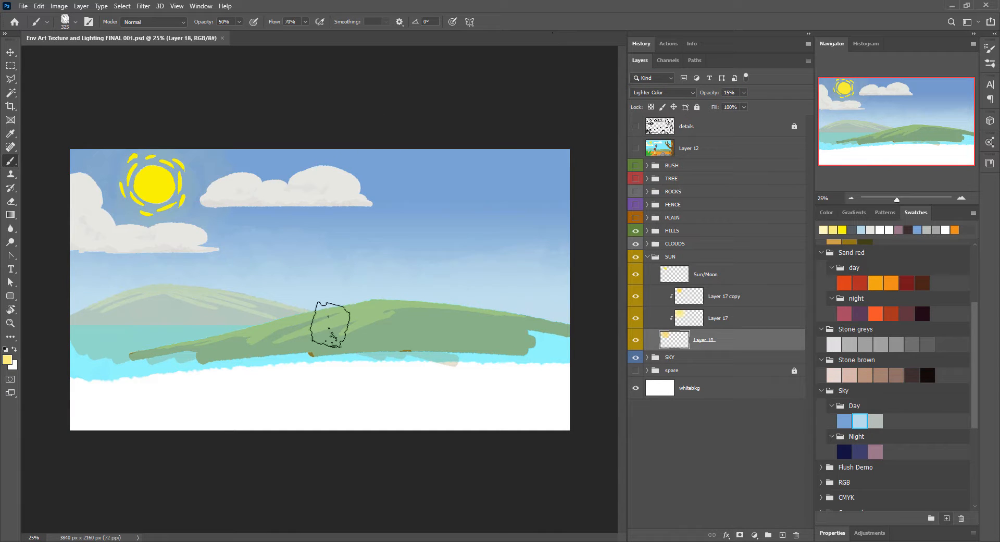
# Step: Hide the CLOUDS, SUN and SKY groups and the highlight layers Layer 7 and Layer 8 in the HILLS group
pyautogui.click(647, 257)
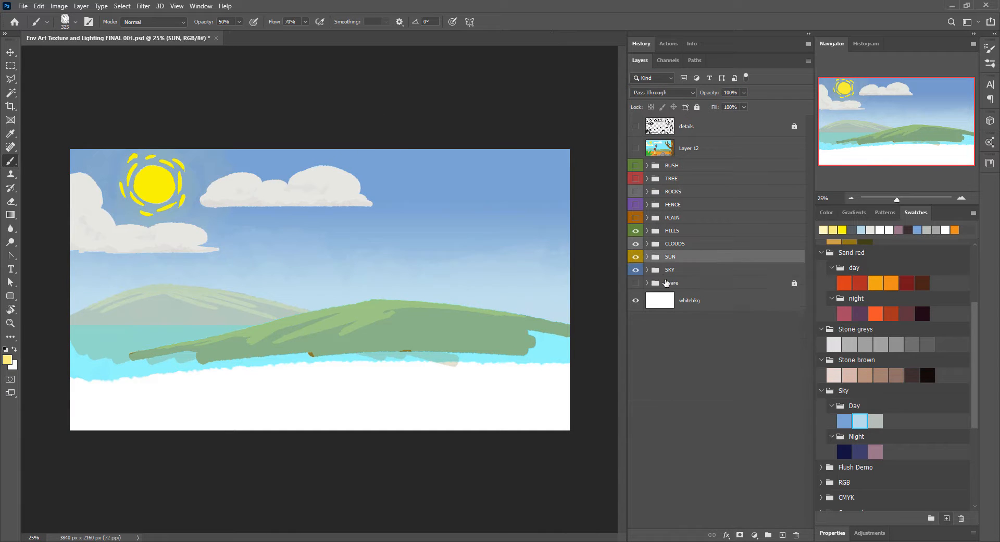
pyautogui.moveTo(635, 244); pyautogui.dragTo(636, 257)
pyautogui.click(636, 270)
pyautogui.click(647, 231)
pyautogui.click(675, 292)
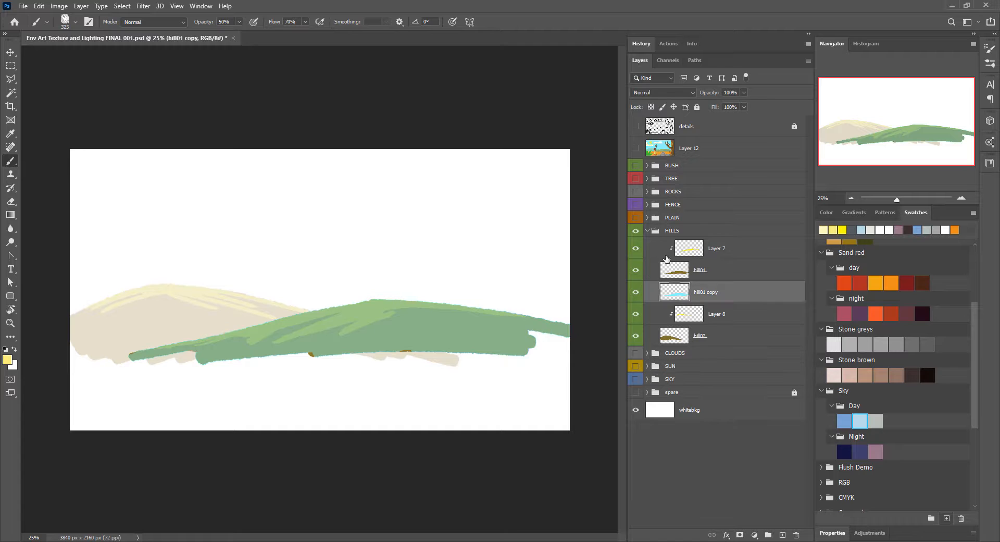
pyautogui.click(720, 276)
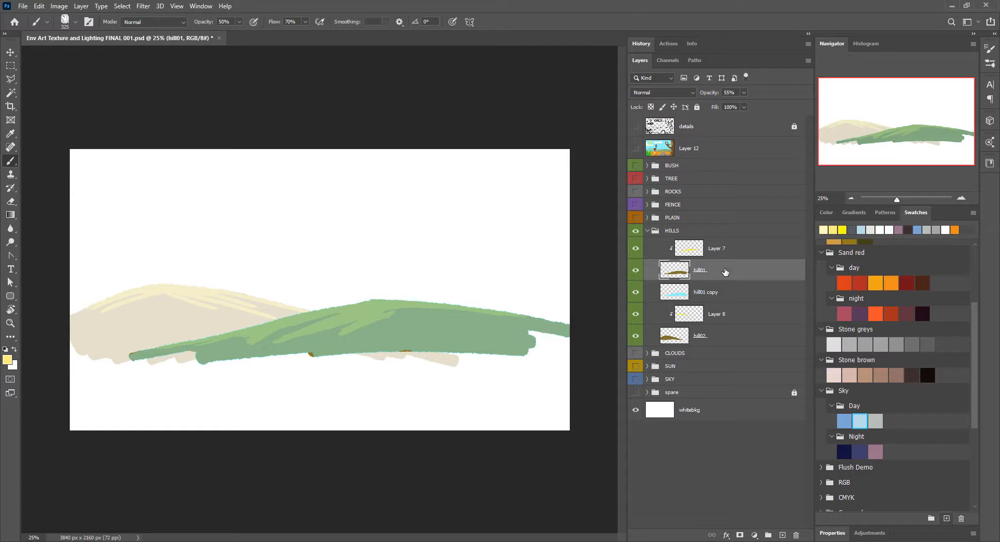
pyautogui.moveTo(640, 319); pyautogui.dragTo(635, 248)
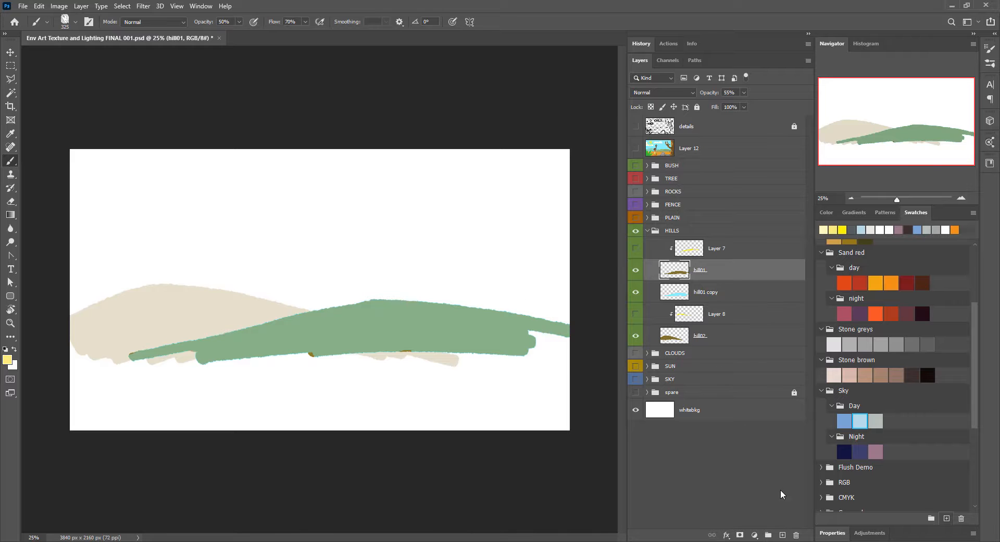
# Step: Pick the dark red from the Sand red day swatches and fill the hill01 shape with it
pyautogui.scroll(5, 851, 371)
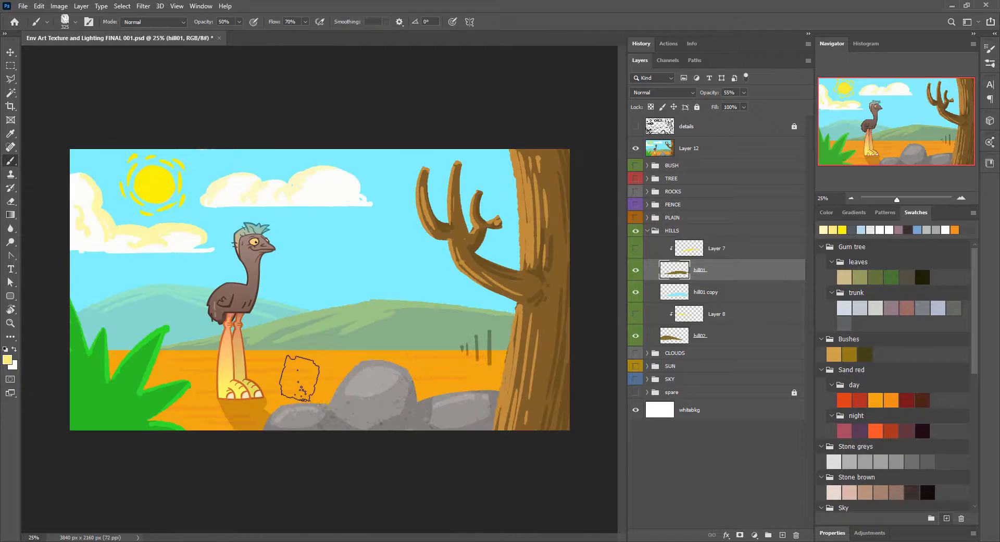
pyautogui.click(845, 430)
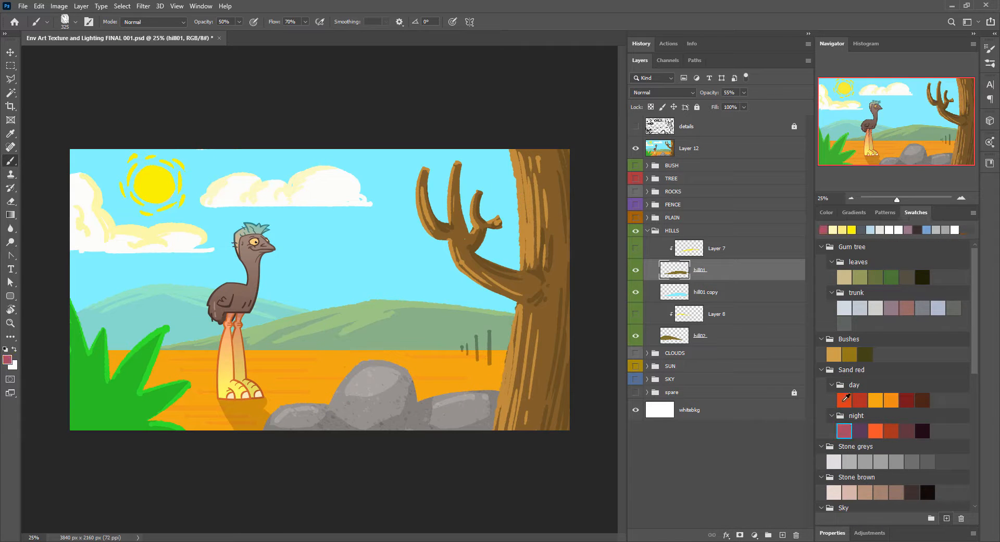
pyautogui.click(844, 399)
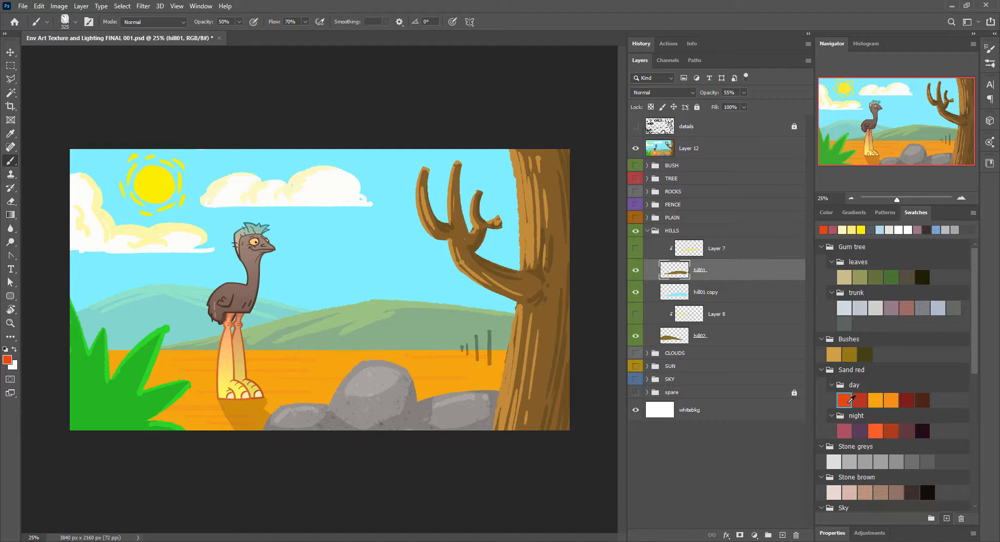
pyautogui.click(907, 400)
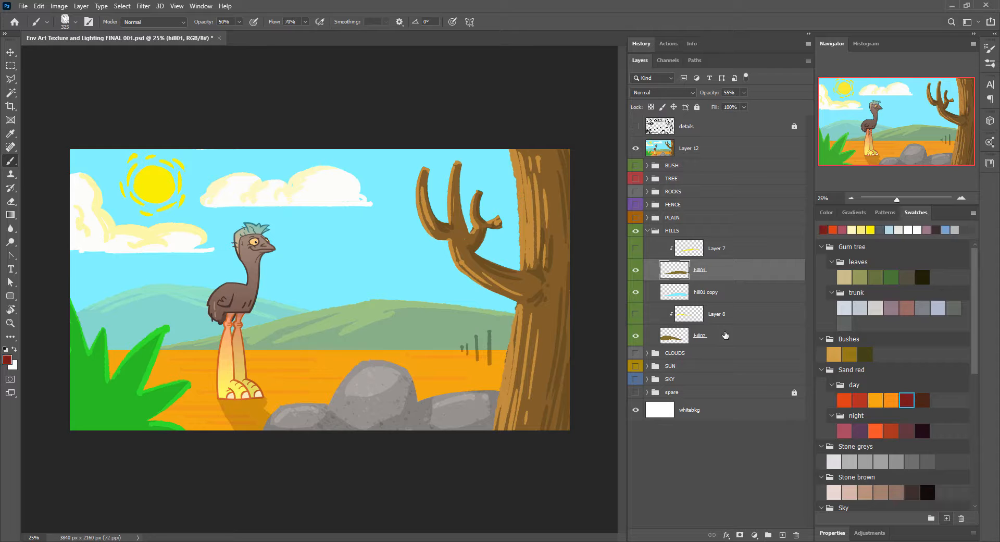
pyautogui.keyDown('ctrl'); pyautogui.click(675, 269); pyautogui.keyUp('ctrl')
pyautogui.hotkey('alt', 'BackSpace')
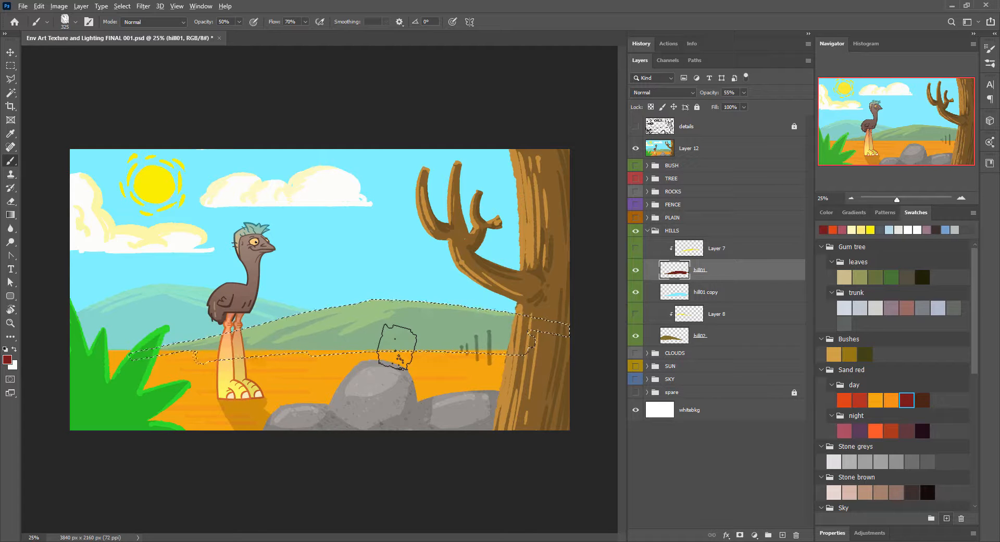
# Step: Hide the Layer 12 sketch, make hill01 more opaque and fill the hill02 shape with the same dark red
pyautogui.click(636, 148)
pyautogui.moveTo(707, 93); pyautogui.dragTo(740, 95)
pyautogui.click(698, 334)
pyautogui.keyDown('ctrl'); pyautogui.click(673, 336); pyautogui.keyUp('ctrl')
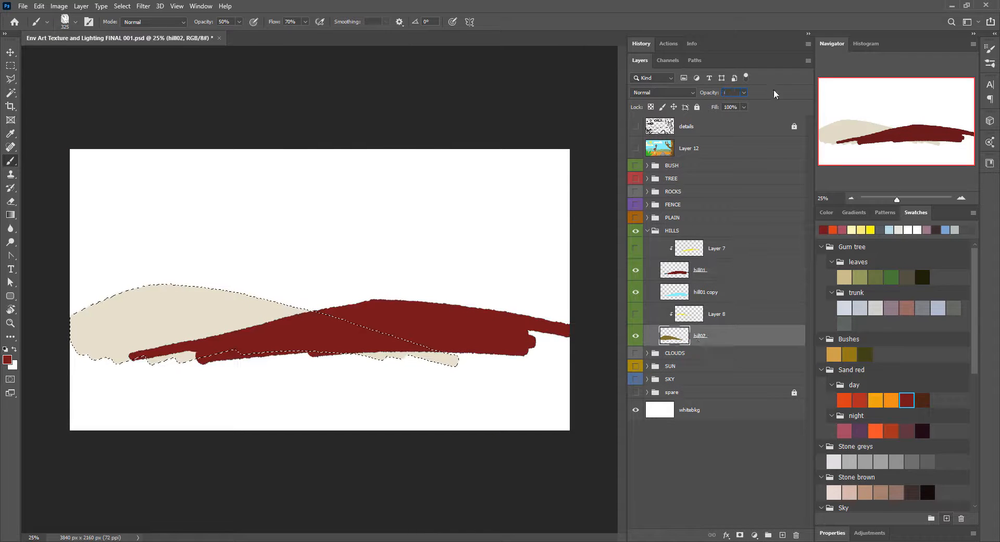
pyautogui.hotkey('alt', 'BackSpace')
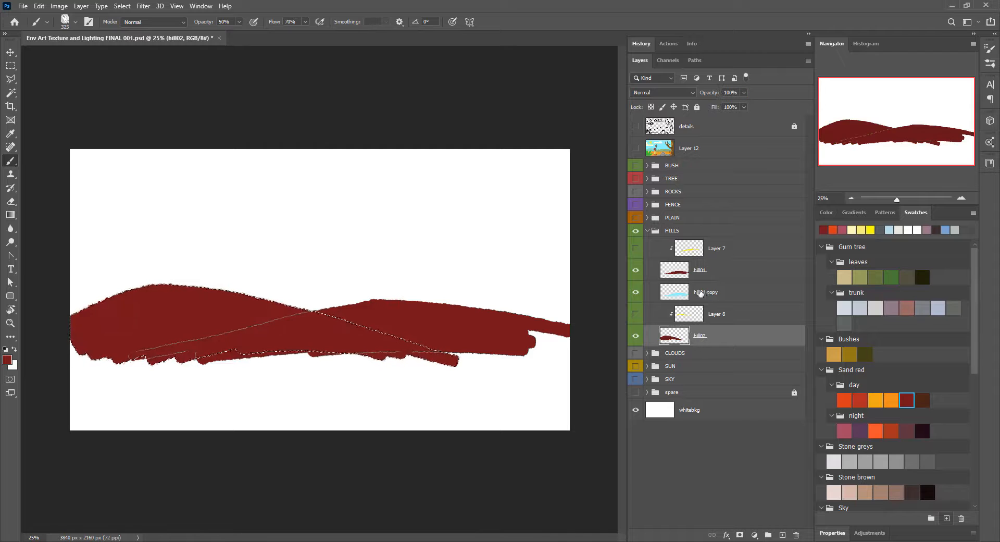
# Step: Lower the opacity of hill02 to 64% and show the SKY and PLAIN groups
pyautogui.moveTo(709, 93); pyautogui.dragTo(690, 93)
pyautogui.click(636, 378)
pyautogui.click(636, 218)
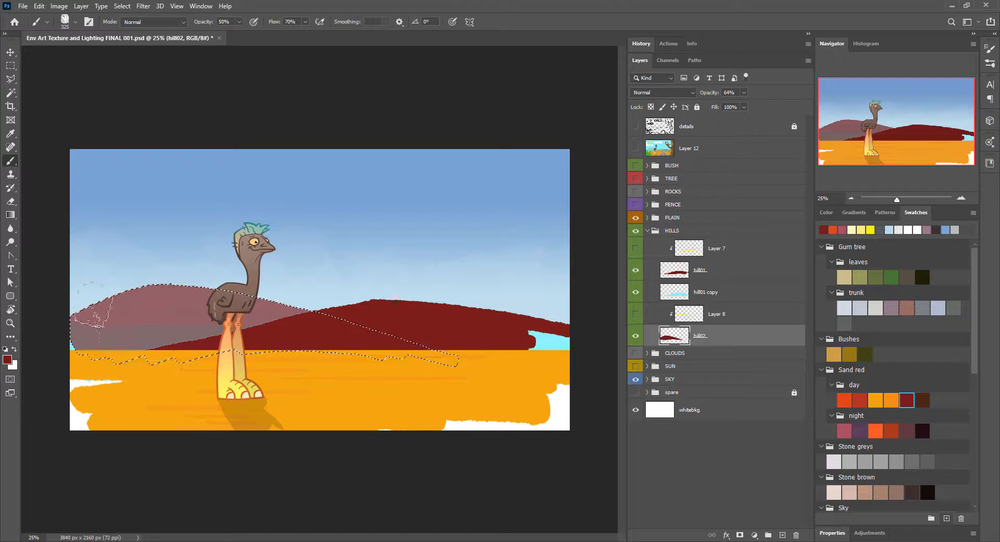
# Step: Add a white-filled layer in the hill02 shape beneath hill02, set hill02 to 74% opacity and deselect
pyautogui.keyDown('ctrl'); pyautogui.click(783, 535); pyautogui.keyUp('ctrl')
pyautogui.hotkey('ctrl', 'BackSpace')
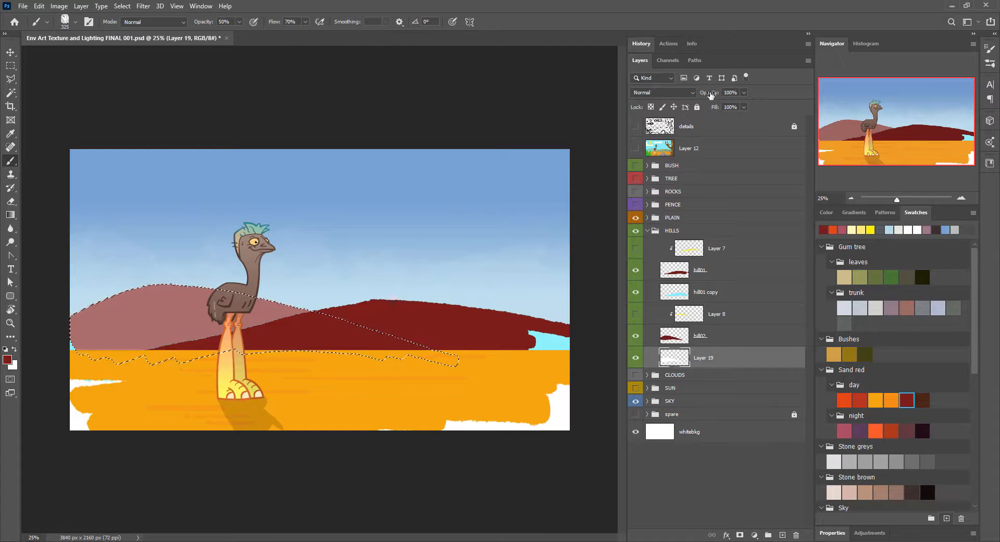
pyautogui.click(675, 336)
pyautogui.moveTo(706, 94); pyautogui.dragTo(706, 94)
pyautogui.hotkey('ctrl', 'd')
# Step: Lower the opacity of hill01 to 76%
pyautogui.click(719, 270)
pyautogui.hotkey('ctrl', '+')
pyautogui.hotkey('ctrl', '+')
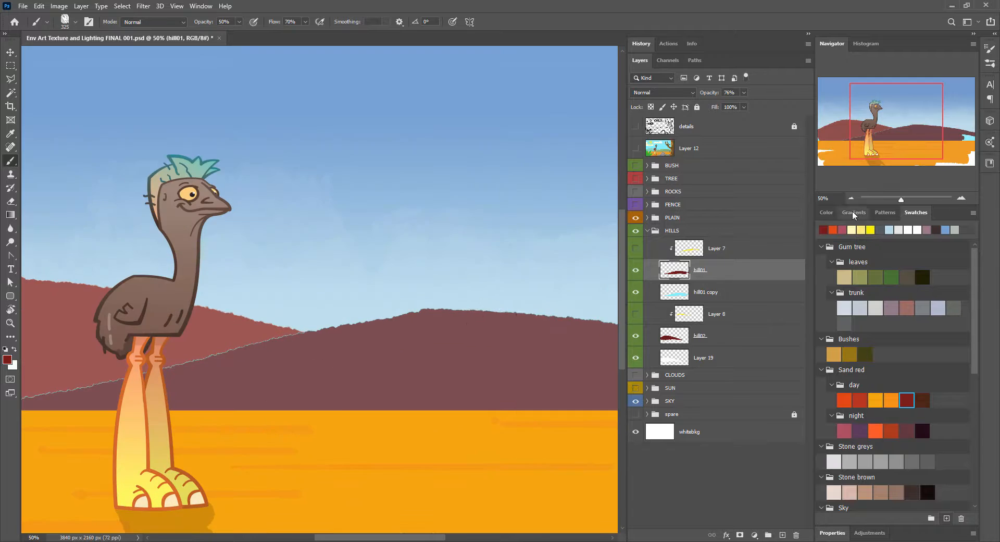
pyautogui.moveTo(251, 336); pyautogui.dragTo(393, 282)
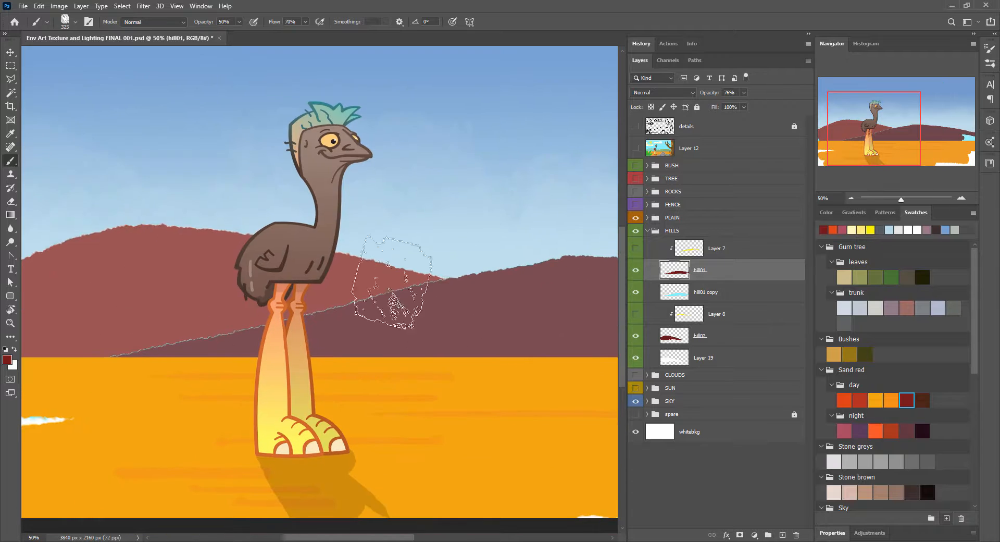
# Step: Release Layer 8 and Layer 7 from their clipping masks on the hills
pyautogui.click(721, 342)
pyautogui.keyDown('alt'); pyautogui.click(708, 324); pyautogui.keyUp('alt')
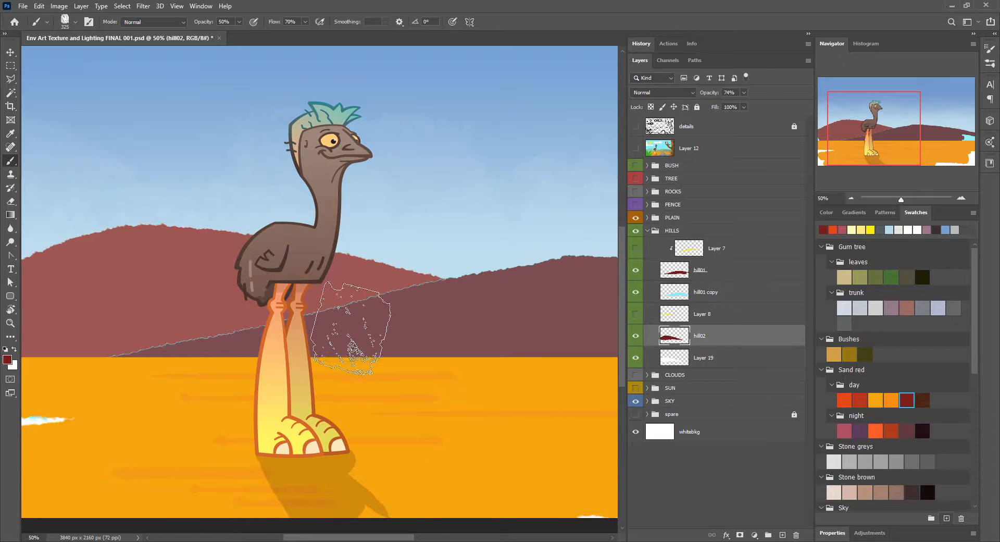
pyautogui.keyDown('alt'); pyautogui.click(699, 260); pyautogui.keyUp('alt')
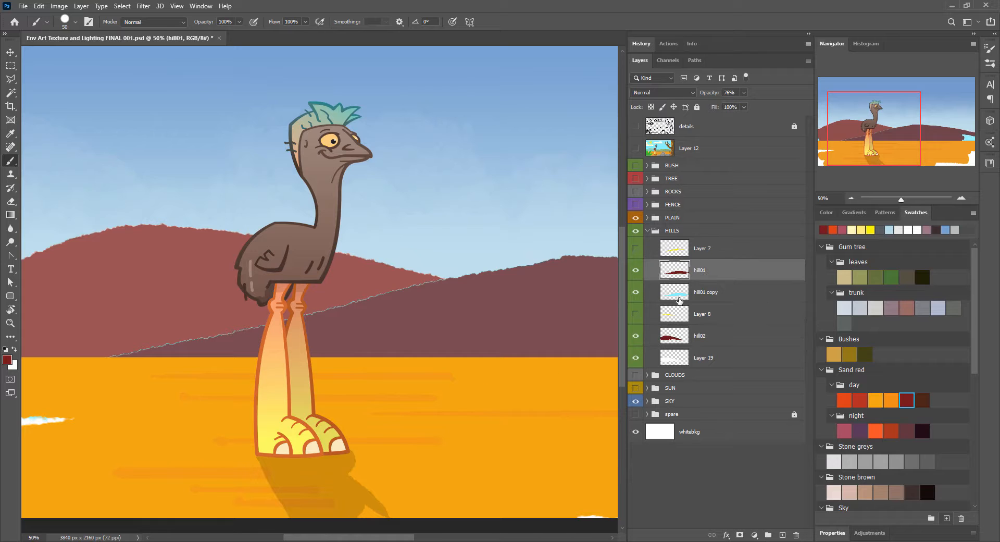
# Step: Load the hill01 shape as a selection and solidify its dark red edge to hide the cyan fringe
pyautogui.click(678, 298)
pyautogui.click(961, 201)
pyautogui.click(961, 202)
pyautogui.click(961, 201)
pyautogui.click(961, 201)
pyautogui.click(682, 336)
pyautogui.click(681, 275)
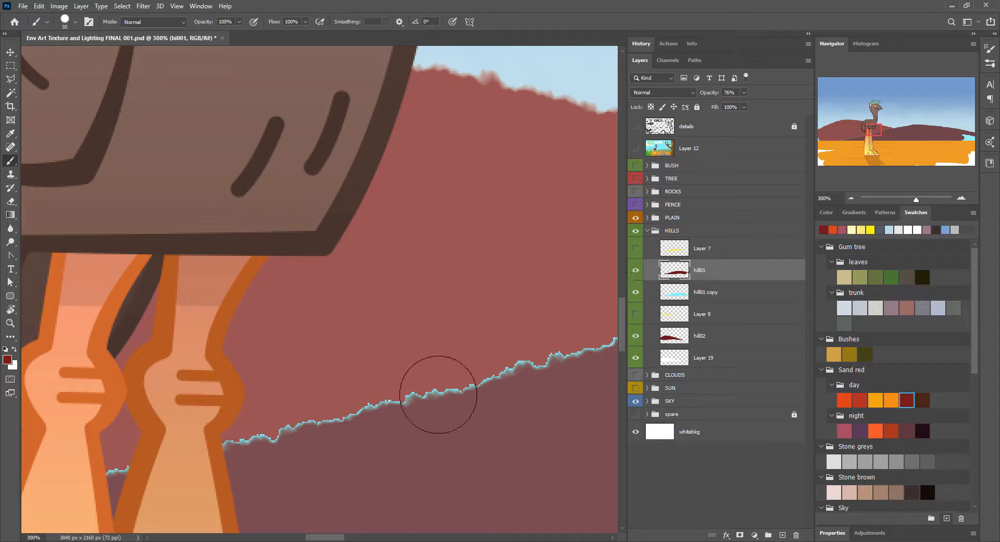
pyautogui.press('m')
pyautogui.press('w')
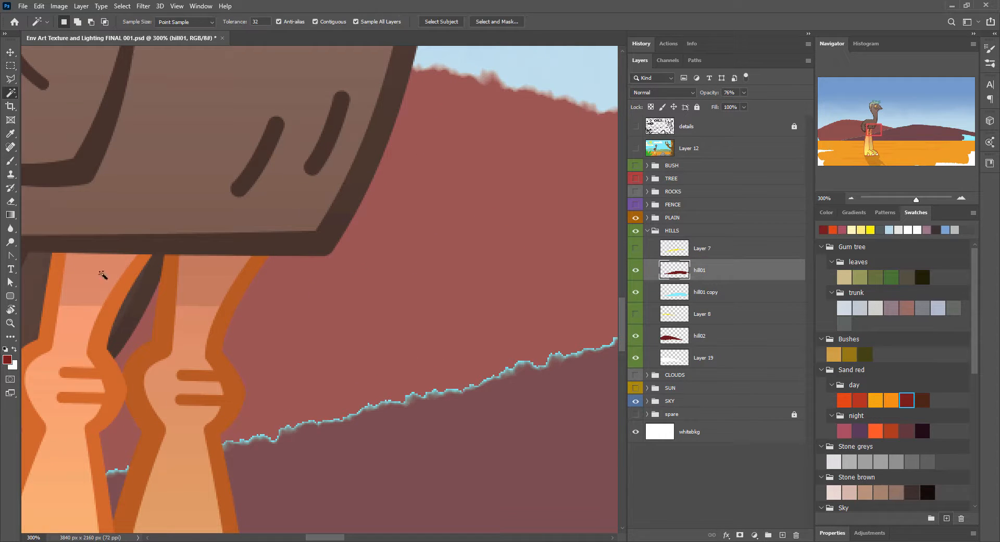
pyautogui.keyDown('ctrl'); pyautogui.click(672, 271); pyautogui.keyUp('ctrl')
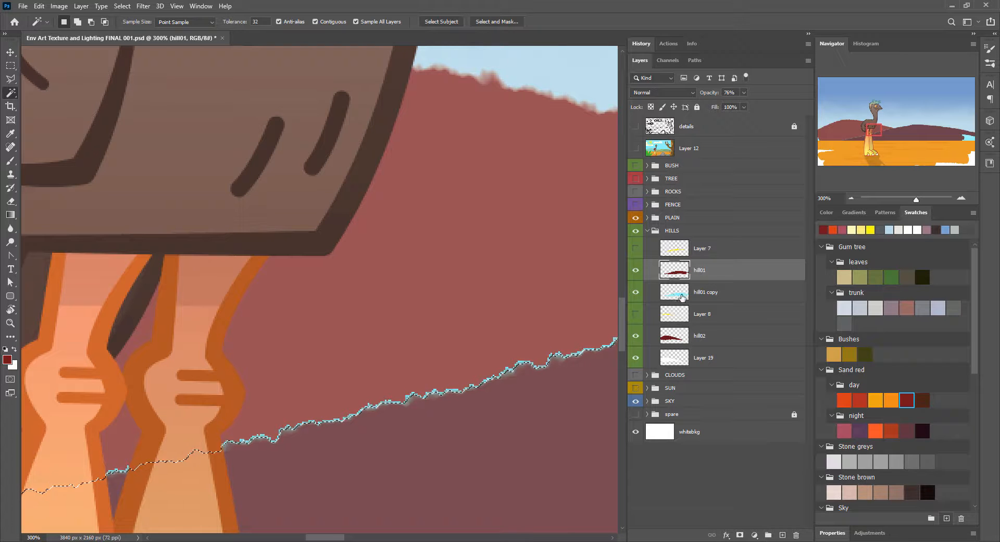
pyautogui.hotkey('ctrl', '-')
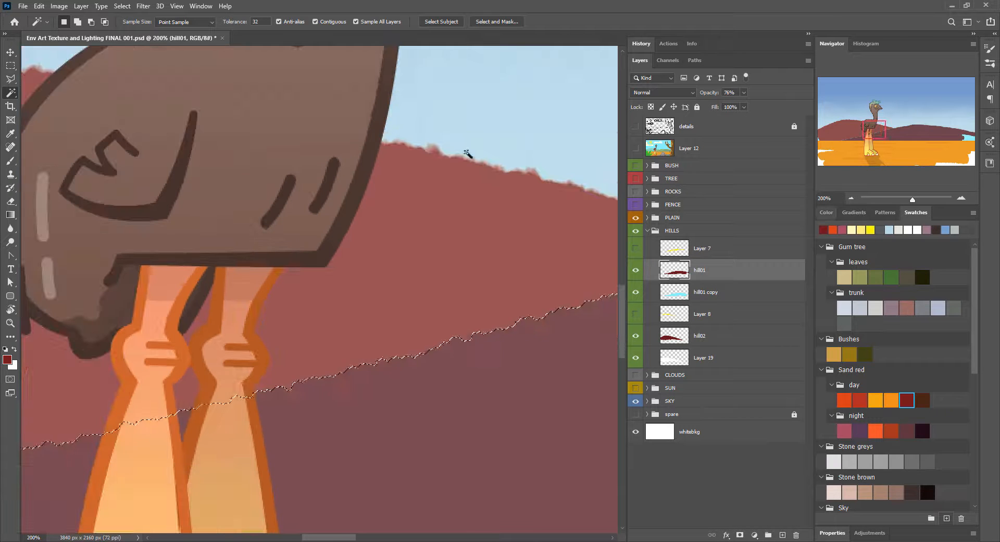
# Step: Switch to the Paint Bucket tool and try resetting its tool presets to the defaults
pyautogui.click(11, 93)
pyautogui.click(10, 215)
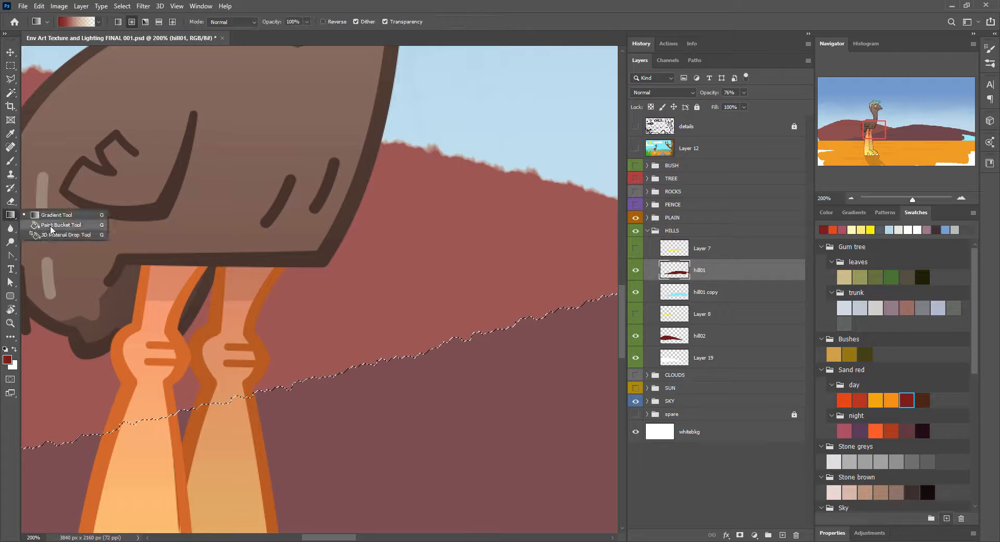
pyautogui.click(50, 225)
pyautogui.click(41, 22)
pyautogui.click(153, 43)
pyautogui.click(187, 205)
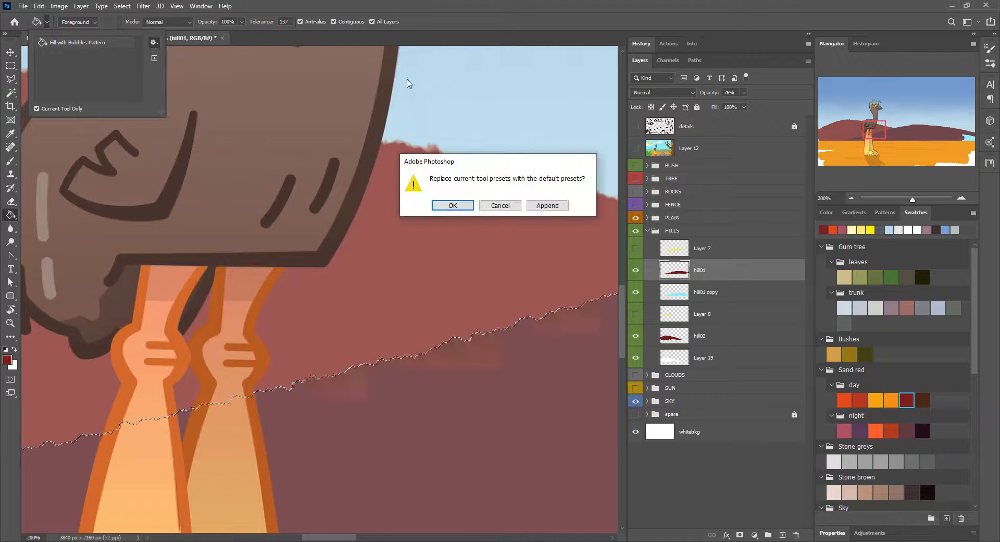
pyautogui.click(501, 205)
# Step: Select the hill02 layer and load its shape as a selection
pyautogui.keyDown('ctrl'); pyautogui.click(672, 341); pyautogui.keyUp('ctrl')
pyautogui.click(679, 336)
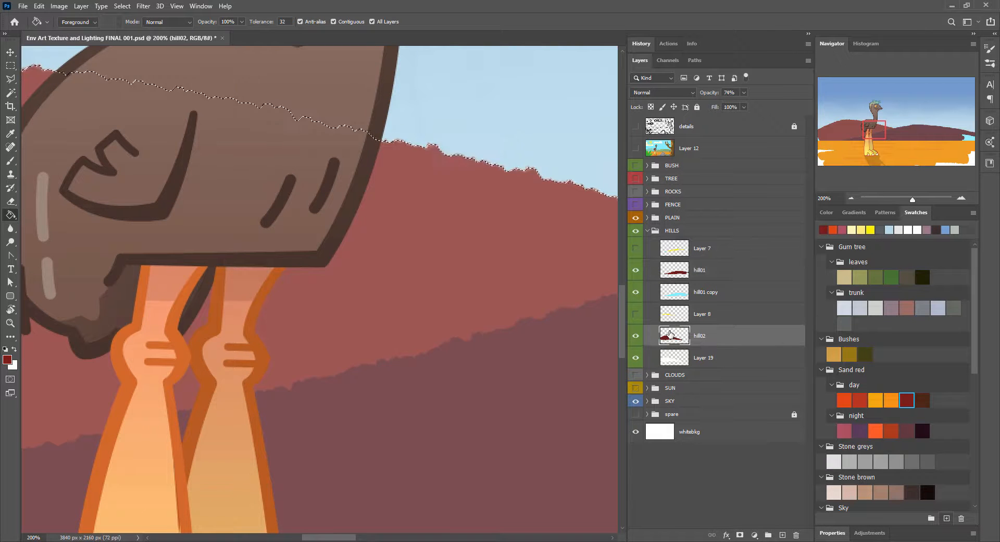
pyautogui.hotkey('ctrl', '-')
pyautogui.hotkey('ctrl', '-')
pyautogui.hotkey('ctrl', '-')
pyautogui.moveTo(588, 271); pyautogui.dragTo(362, 202)
pyautogui.moveTo(378, 273); pyautogui.dragTo(437, 293)
pyautogui.click(852, 198)
# Step: Add a new layer above hill01 and clip it to the hill
pyautogui.click(782, 535)
pyautogui.moveTo(721, 333); pyautogui.dragTo(719, 260)
pyautogui.hotkey('ctrl', 'alt', 'g')
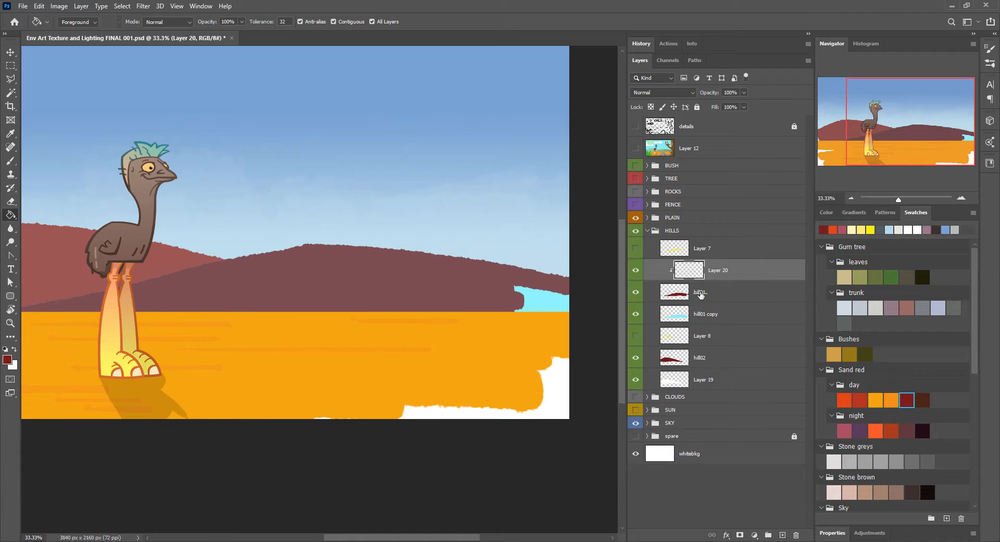
# Step: Fill the clipped layer with a linear foreground-to-background gradient from dark red at the hilltop to dark brown below
pyautogui.press('g')
pyautogui.press('x')
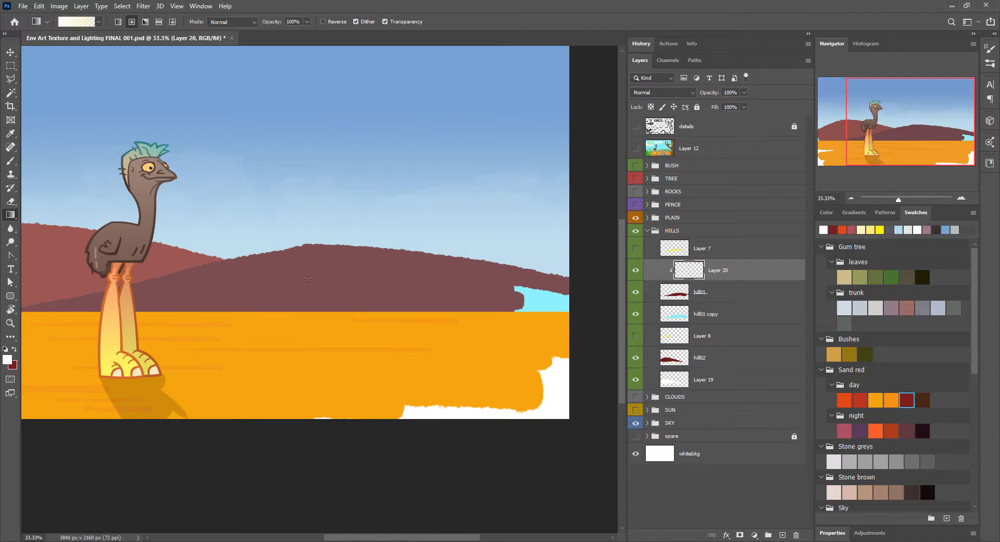
pyautogui.click(923, 400)
pyautogui.click(99, 23)
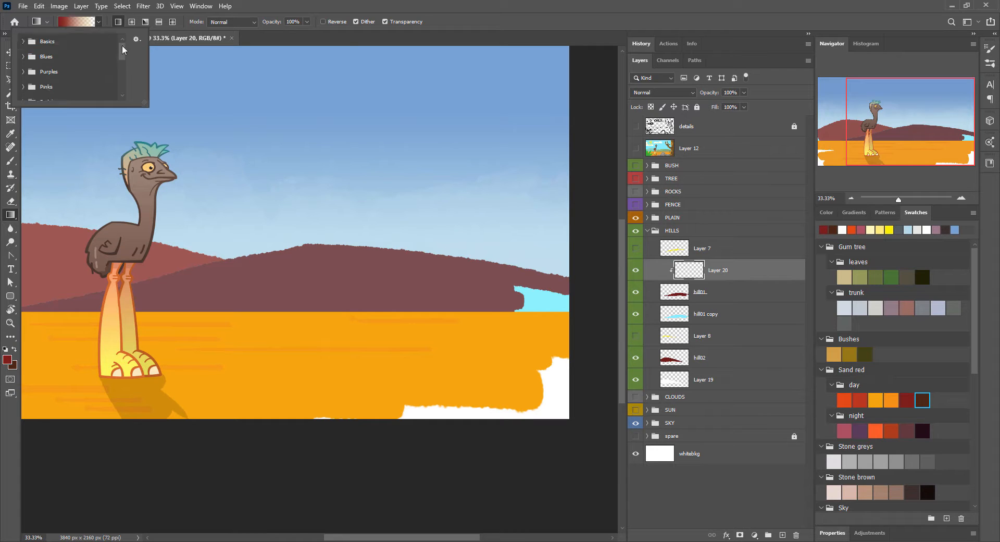
pyautogui.click(23, 41)
pyautogui.click(35, 56)
pyautogui.click(348, 42)
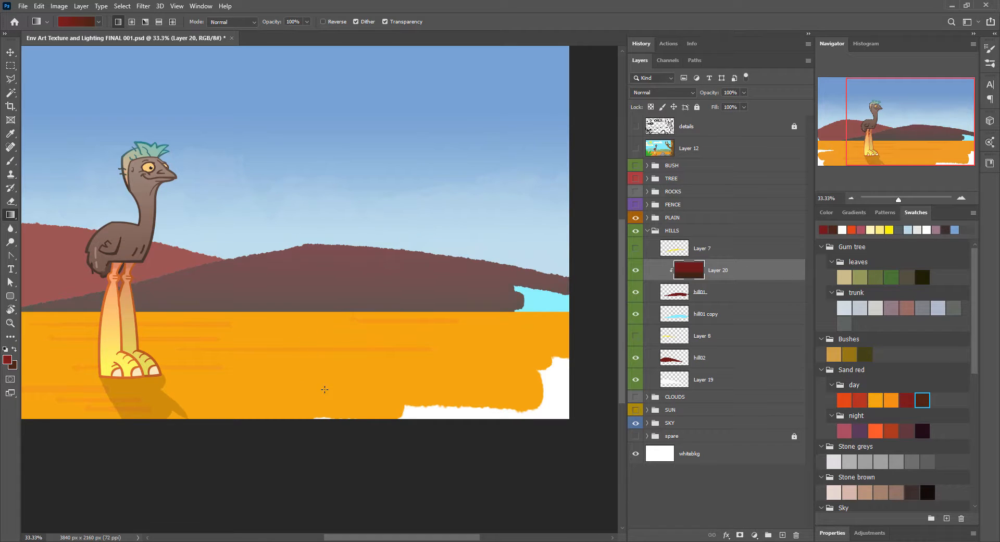
# Step: Try the Layer 20 gradient at 55% opacity with blend modes such as Color Dodge, and return the mode to Normal
pyautogui.click(734, 299)
pyautogui.moveTo(705, 92)
pyautogui.mouseDown()
pyautogui.moveTo(729, 93)
pyautogui.moveTo(687, 93)
pyautogui.mouseUp()
pyautogui.hotkey('ctrl', 'z')
pyautogui.click(683, 92)
pyautogui.click(693, 94)
pyautogui.press('Down')
pyautogui.press('Down')
pyautogui.press('Down')
pyautogui.press('Down')
pyautogui.press('Down')
pyautogui.press('Down')
pyautogui.press('Down')
pyautogui.press('Down')
pyautogui.press('Down')
pyautogui.press('Down')
pyautogui.press('Down')
pyautogui.press('Down')
pyautogui.press('Down')
pyautogui.press('Down')
pyautogui.press('Down')
pyautogui.press('Down')
pyautogui.press('Down')
pyautogui.press('Down')
pyautogui.press('Down')
pyautogui.press('Down')
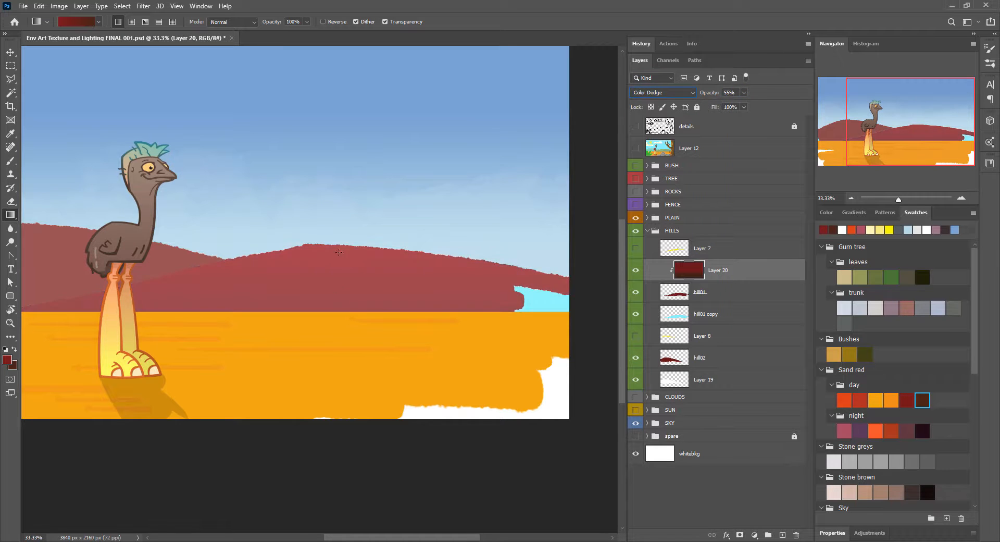
pyautogui.press('Up')
pyautogui.press('Up')
pyautogui.press('Up')
pyautogui.press('Up')
pyautogui.press('Up')
pyautogui.press('Up')
pyautogui.press('Up')
pyautogui.press('Up')
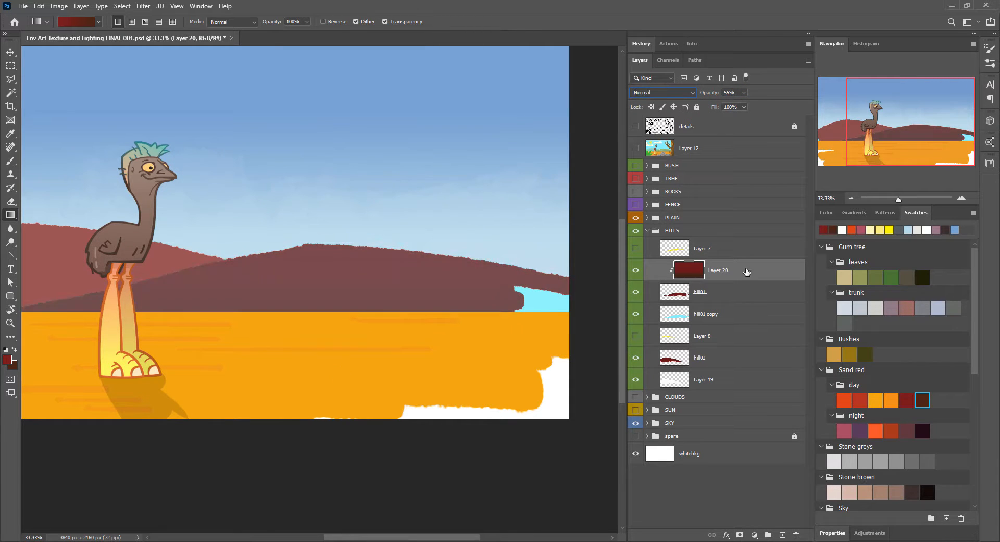
# Step: Raise the gradient's opacity to 97% and duplicate it as a layer clipped to hill02
pyautogui.click(750, 292)
pyautogui.moveTo(705, 93); pyautogui.dragTo(708, 93)
pyautogui.click(738, 273)
pyautogui.moveTo(750, 276); pyautogui.dragTo(764, 359)
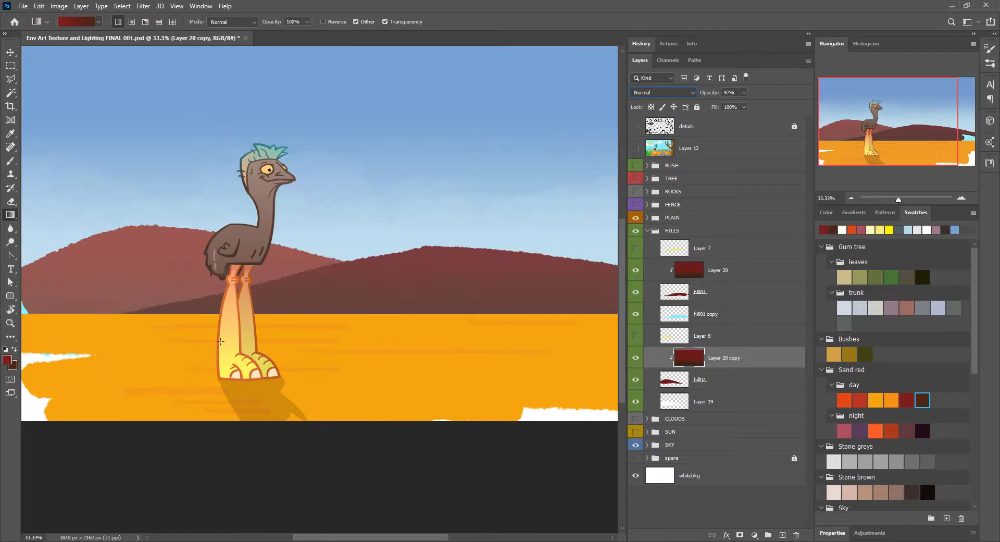
# Step: Add a layer above the HILLS group and paint dusty brown texture over the hills with the Sim ScragMaster 325 brush
pyautogui.click(783, 535)
pyautogui.click(990, 63)
pyautogui.click(568, 108)
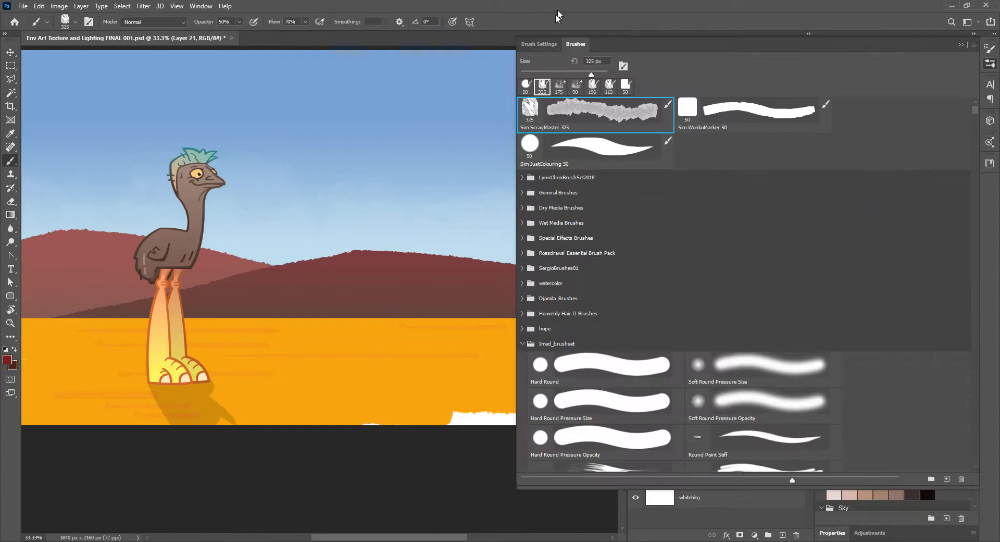
pyautogui.click(558, 19)
pyautogui.click(907, 307)
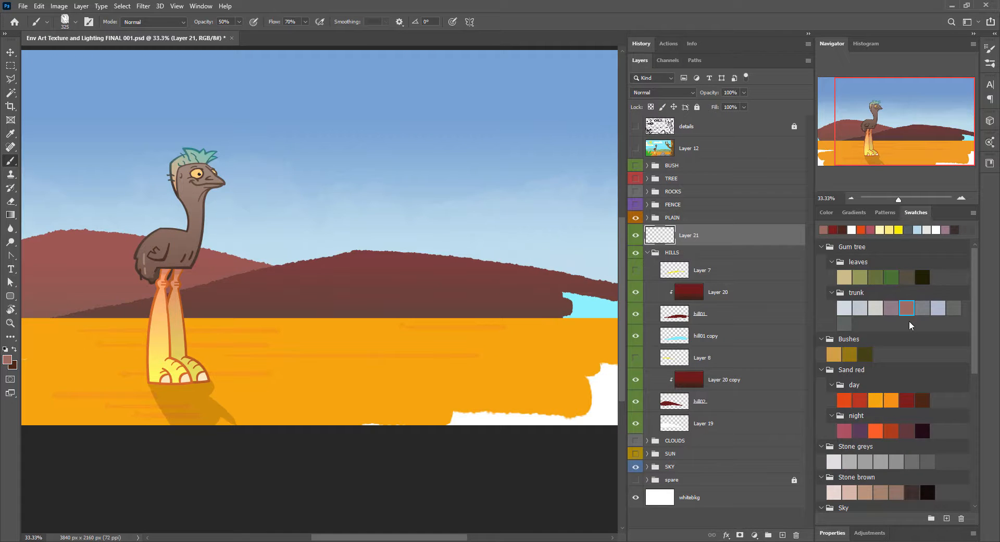
pyautogui.hotkey('ctrl', '-')
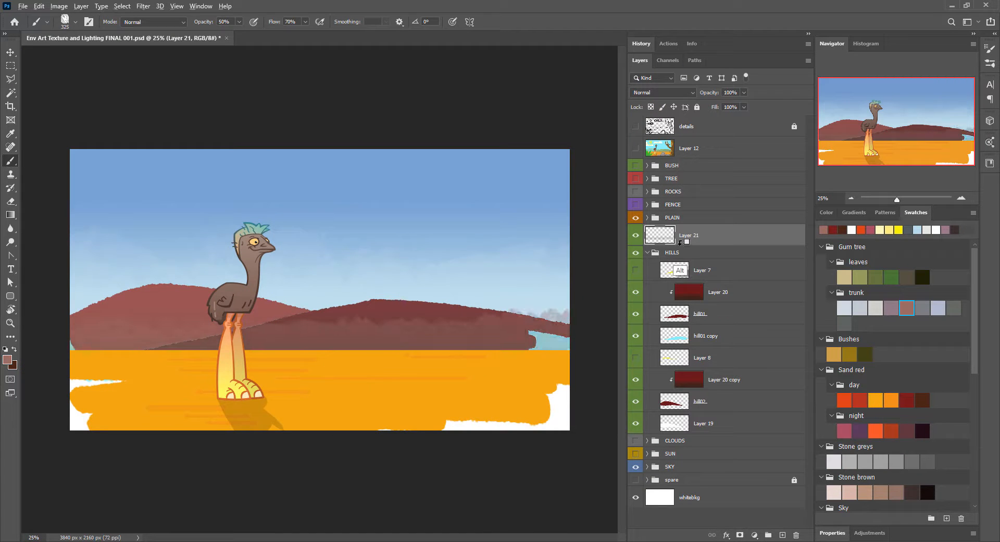
# Step: Clip Layer 21 to the HILLS group and set it to Multiply at 30% opacity
pyautogui.keyDown('alt'); pyautogui.click(680, 242); pyautogui.keyUp('alt')
pyautogui.scroll(-14, 692, 88)
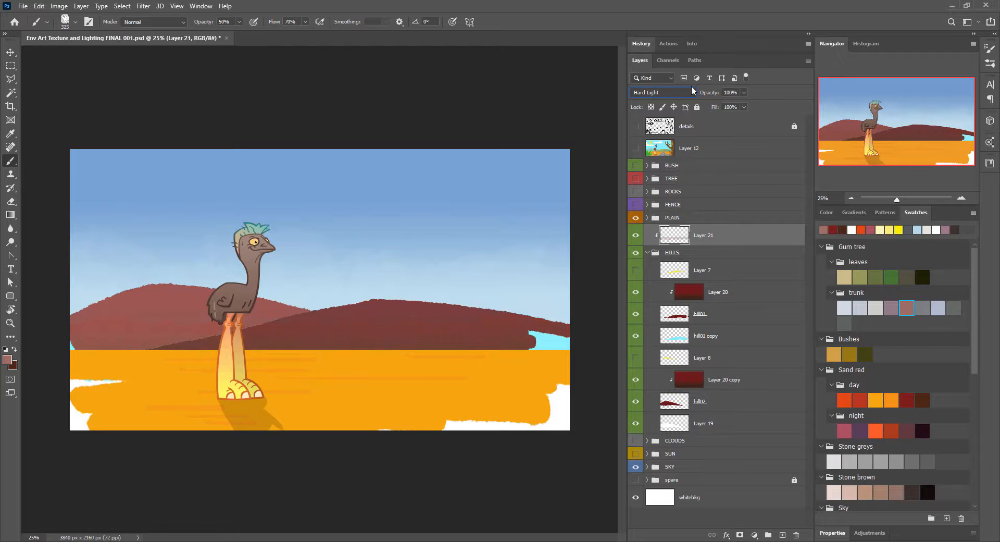
pyautogui.press('Down')
pyautogui.press('Down')
pyautogui.press('Down')
pyautogui.press('Down')
pyautogui.press('Down')
pyautogui.press('Down')
pyautogui.press('Up')
pyautogui.press('Up')
pyautogui.moveTo(718, 94); pyautogui.dragTo(711, 94)
pyautogui.press('Up')
pyautogui.press('Up')
pyautogui.press('Up')
pyautogui.press('Up')
pyautogui.moveTo(707, 95)
pyautogui.mouseDown()
pyautogui.moveTo(732, 104)
pyautogui.moveTo(707, 95)
pyautogui.mouseUp()
pyautogui.press('Up')
pyautogui.press('Up')
pyautogui.press('Up')
pyautogui.press('Up')
pyautogui.press('Up')
pyautogui.press('Up')
pyautogui.press('Up')
pyautogui.press('Up')
pyautogui.press('Up')
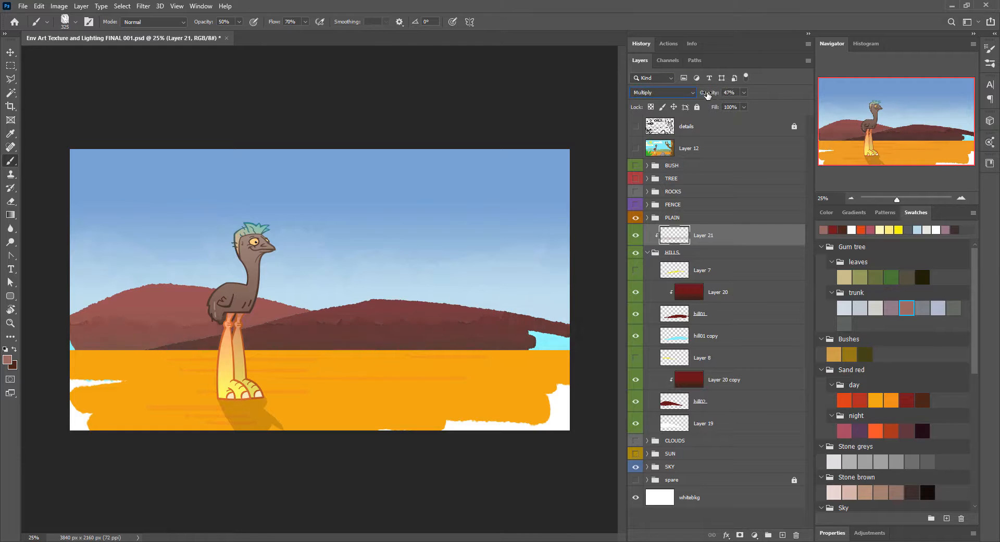
# Step: Select the Plain layer in the PLAIN group and shift its hue from orange to bright red with Hue/Saturation
pyautogui.press('v')
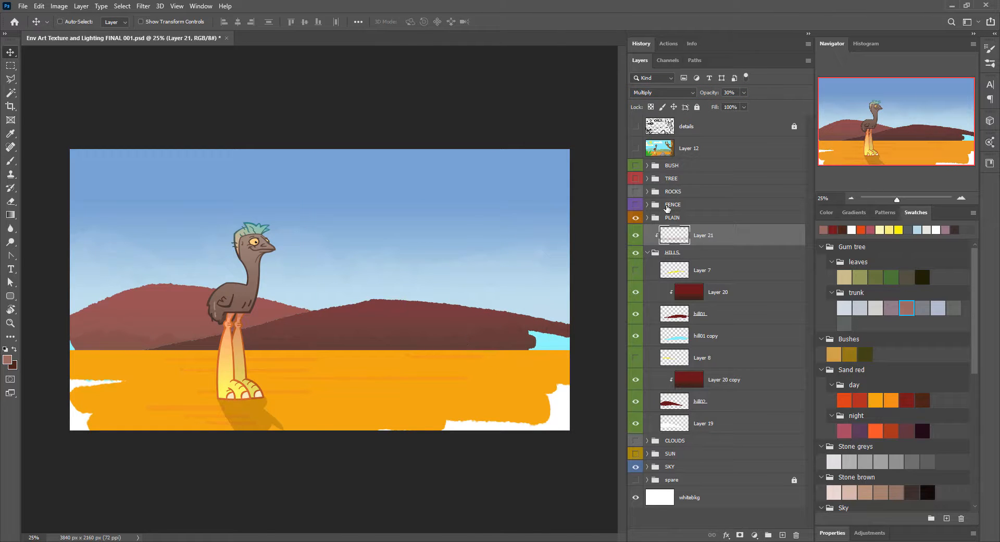
pyautogui.click(648, 252)
pyautogui.click(648, 218)
pyautogui.click(699, 270)
pyautogui.click(860, 399)
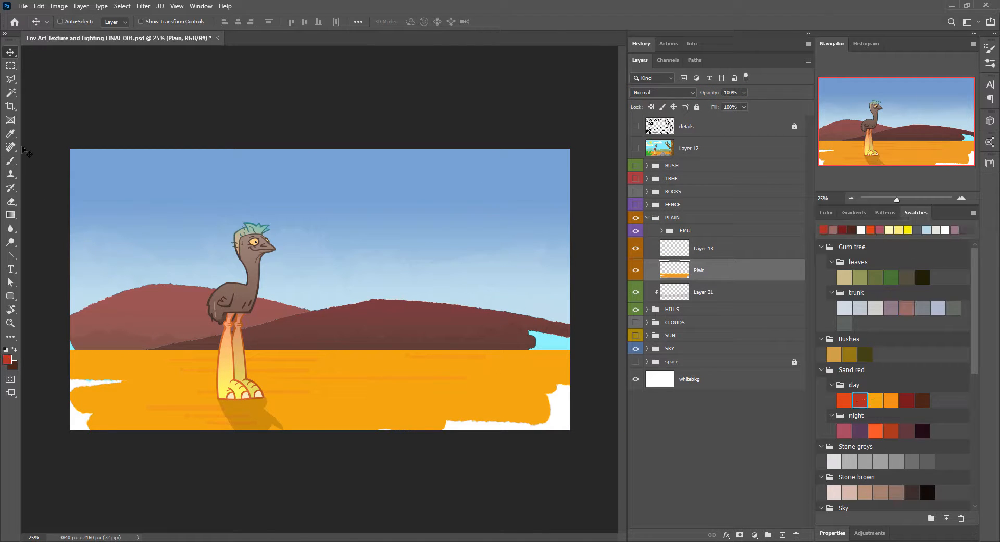
pyautogui.click(58, 6)
pyautogui.click(156, 86)
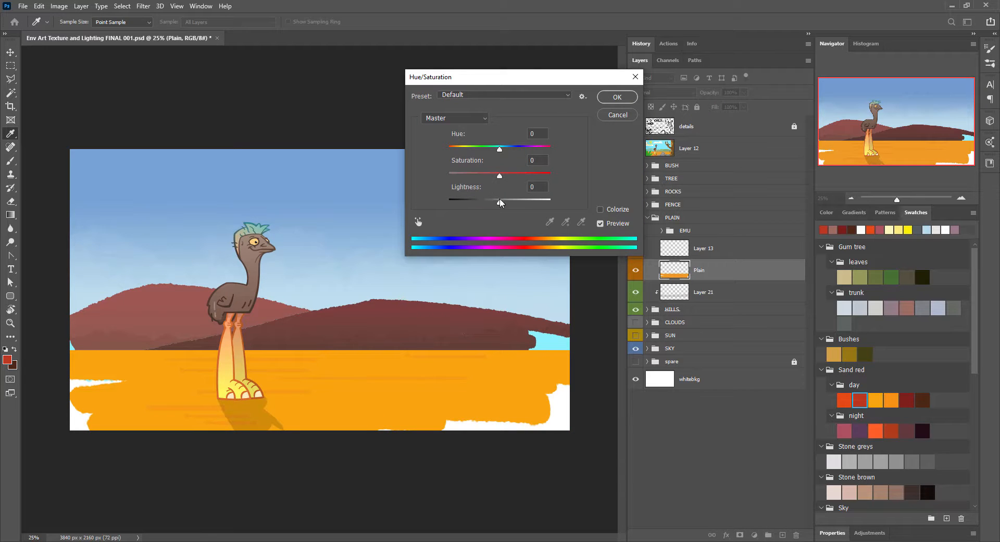
pyautogui.moveTo(499, 149); pyautogui.dragTo(486, 149)
pyautogui.click(627, 98)
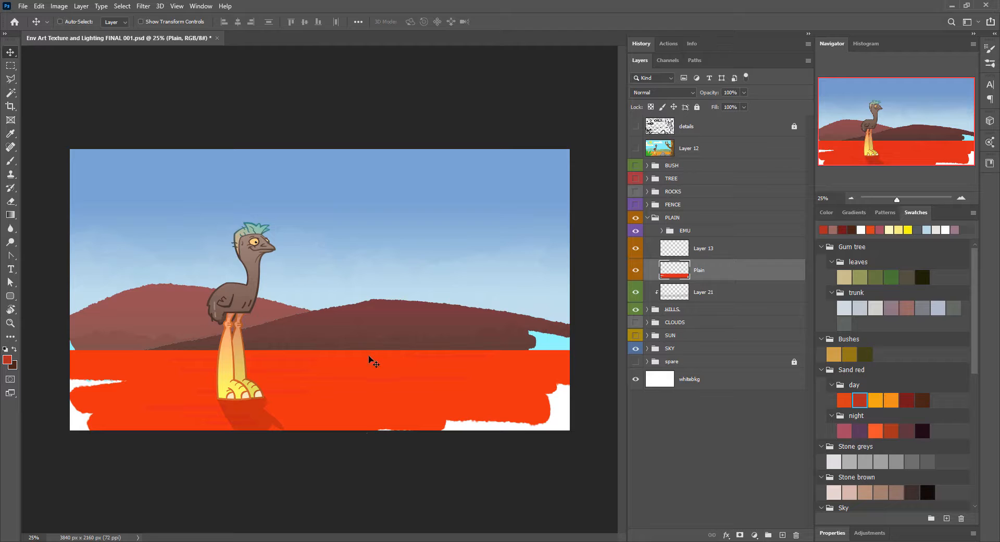
# Step: Select Layer 13 for brushing, sample the hill's dark reddish brown and try a stroke across the plain
pyautogui.click(675, 253)
pyautogui.press('b')
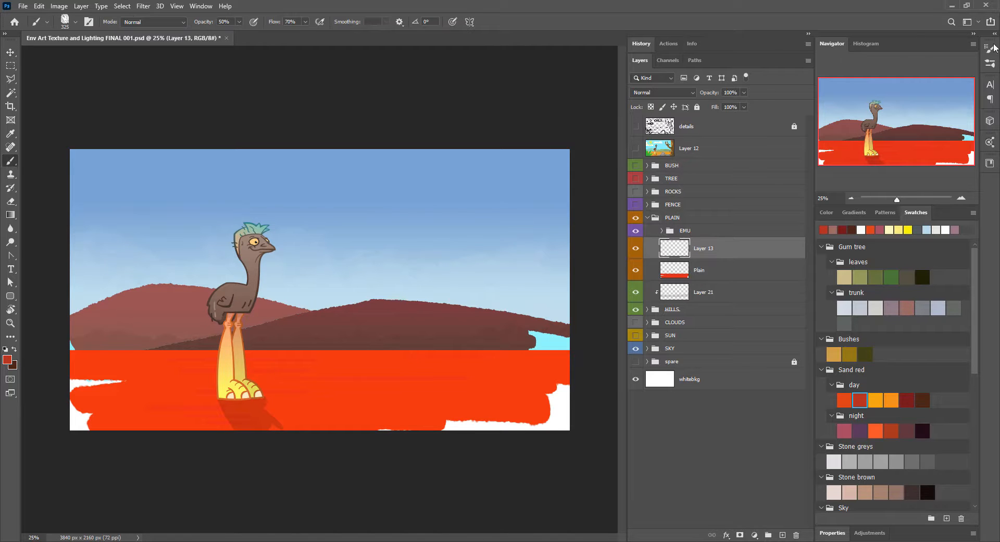
pyautogui.rightClick(456, 300)
pyautogui.moveTo(484, 256); pyautogui.dragTo(496, 257)
pyautogui.click(332, 358)
pyautogui.keyDown('alt'); pyautogui.click(394, 329); pyautogui.keyUp('alt')
pyautogui.moveTo(371, 376); pyautogui.dragTo(492, 389)
pyautogui.hotkey('ctrl', 'z')
# Step: Paint Layer 13 brown with a soft 2165 px brush, then clip it to Plain in Linear Dodge (Add) mode as a horizon glow
pyautogui.rightClick(420, 351)
pyautogui.moveTo(501, 339); pyautogui.dragTo(522, 339)
pyautogui.click(261, 233)
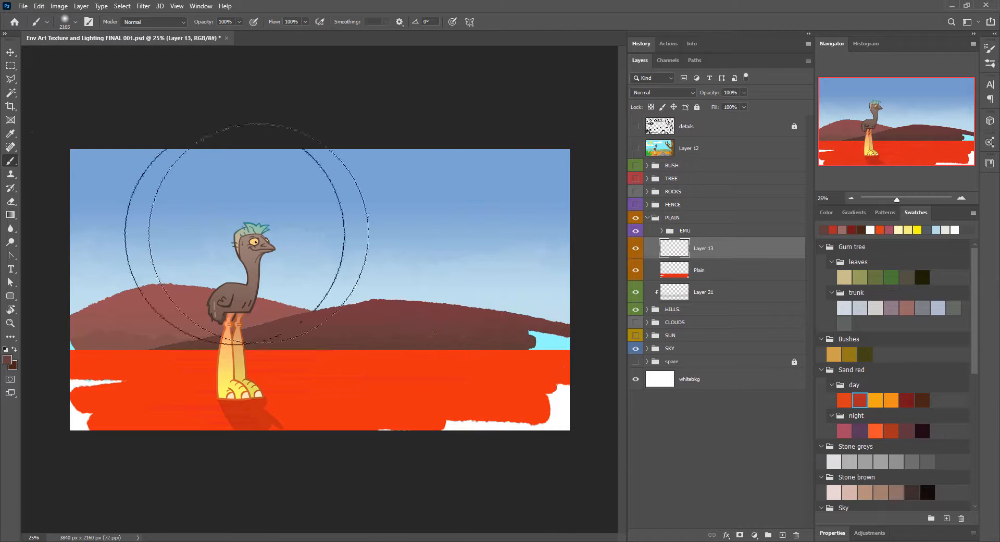
pyautogui.moveTo(94, 225)
pyautogui.mouseDown()
pyautogui.moveTo(534, 247)
pyautogui.moveTo(226, 264)
pyautogui.moveTo(639, 266)
pyautogui.moveTo(541, 258)
pyautogui.moveTo(13, 265)
pyautogui.moveTo(26, 278)
pyautogui.moveTo(24, 268)
pyautogui.moveTo(682, 255)
pyautogui.moveTo(743, 415)
pyautogui.mouseUp()
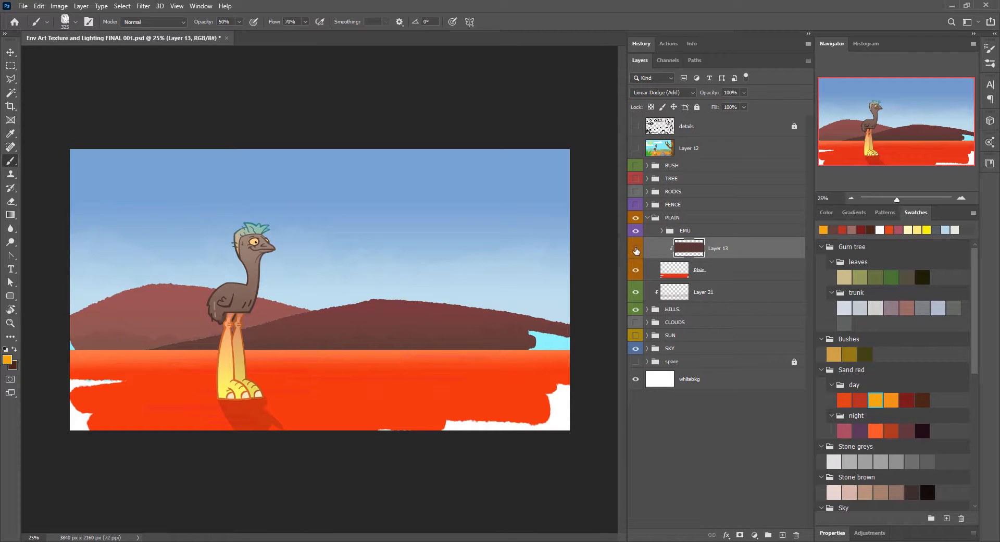
pyautogui.click(636, 250)
pyautogui.click(636, 250)
# Step: Hide Layer 13 and sample the Plain layer's red as the brush colour
pyautogui.click(671, 272)
pyautogui.click(636, 250)
pyautogui.keyDown('alt'); pyautogui.click(381, 363); pyautogui.keyUp('alt')
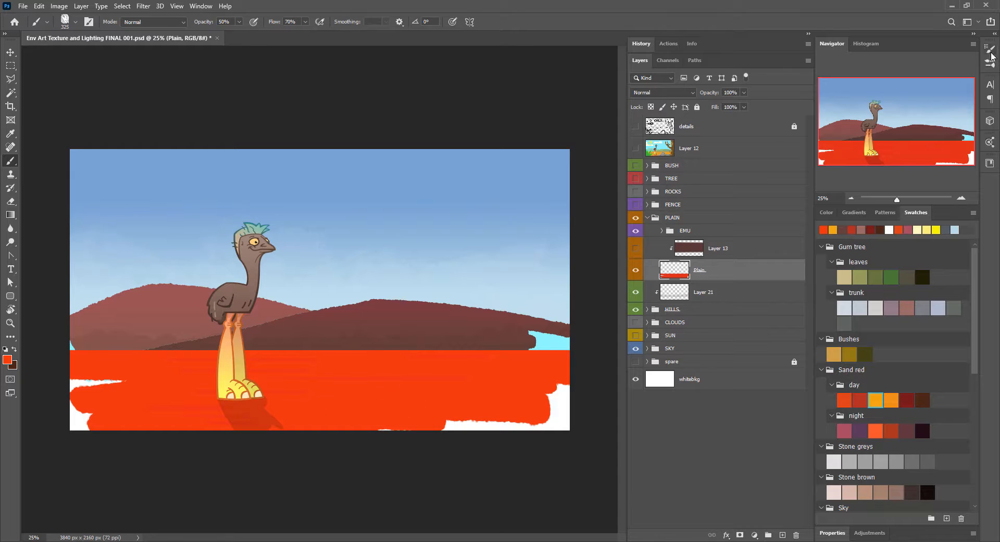
# Step: Choose a flat marker brush and add a new layer above Layer 13 in the PLAIN group
pyautogui.click(990, 51)
pyautogui.click(651, 208)
pyautogui.click(783, 535)
pyautogui.moveTo(715, 270); pyautogui.dragTo(715, 239)
pyautogui.keyDown('alt'); pyautogui.click(687, 259); pyautogui.keyUp('alt')
# Step: Enlarge the brush to 125 px and try horizontal strokes in the sky
pyautogui.moveTo(329, 236); pyautogui.dragTo(452, 236)
pyautogui.press(']')
pyautogui.press(']')
pyautogui.press(']')
pyautogui.press(']')
pyautogui.press(']')
pyautogui.press(']')
pyautogui.moveTo(308, 209); pyautogui.dragTo(466, 199)
pyautogui.hotkey('ctrl', 'z')
pyautogui.hotkey('ctrl', 'z')
# Step: Paint a rough red edge along the whole horizon on Layer 22
pyautogui.moveTo(678, 245)
pyautogui.mouseDown()
pyautogui.moveTo(684, 278)
pyautogui.moveTo(721, 244)
pyautogui.mouseUp()
pyautogui.keyDown('alt'); pyautogui.click(684, 258); pyautogui.keyUp('alt')
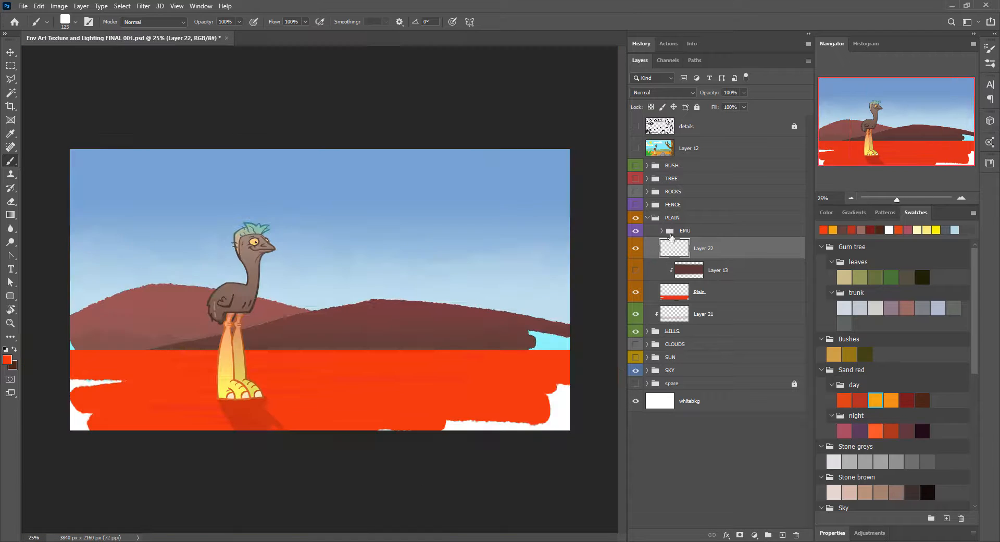
pyautogui.moveTo(61, 350); pyautogui.dragTo(593, 351)
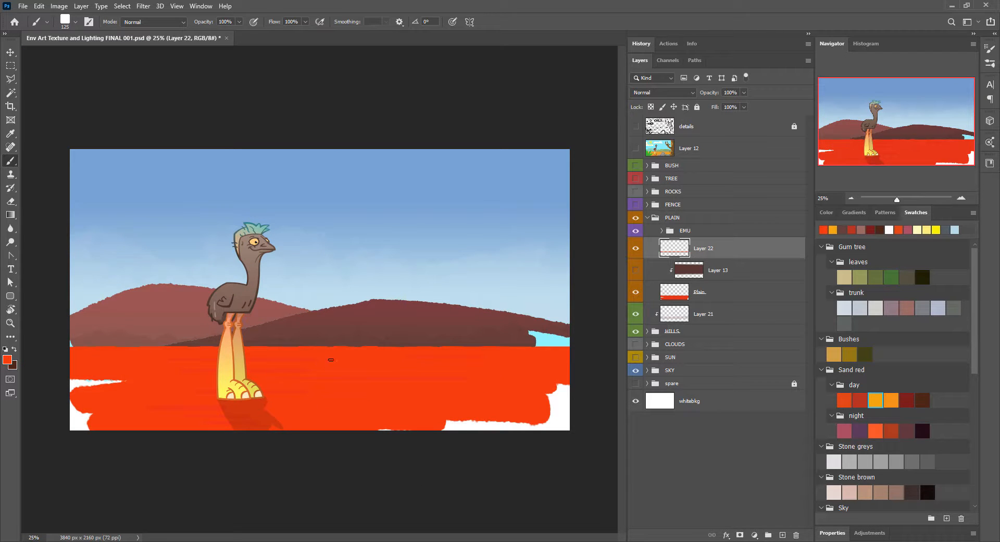
# Step: Move Layer 22 directly above Plain and merge it down into Plain
pyautogui.moveTo(711, 249); pyautogui.dragTo(698, 276)
pyautogui.keyDown('alt'); pyautogui.click(683, 281); pyautogui.keyUp('alt')
pyautogui.click(808, 61)
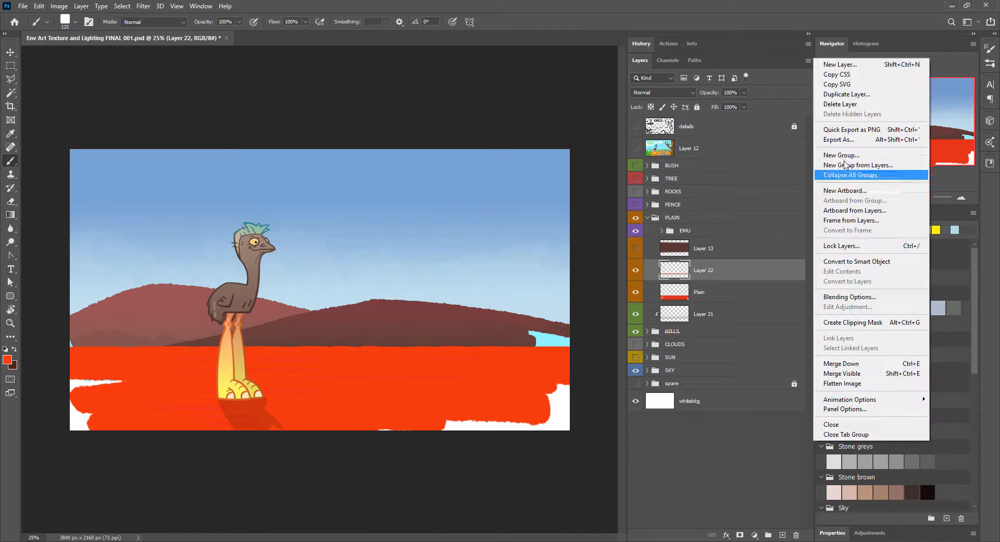
pyautogui.click(860, 363)
# Step: Clip Layer 13 to Plain again and make it visible
pyautogui.keyDown('alt'); pyautogui.click(683, 259); pyautogui.keyUp('alt')
pyautogui.click(636, 249)
pyautogui.click(693, 241)
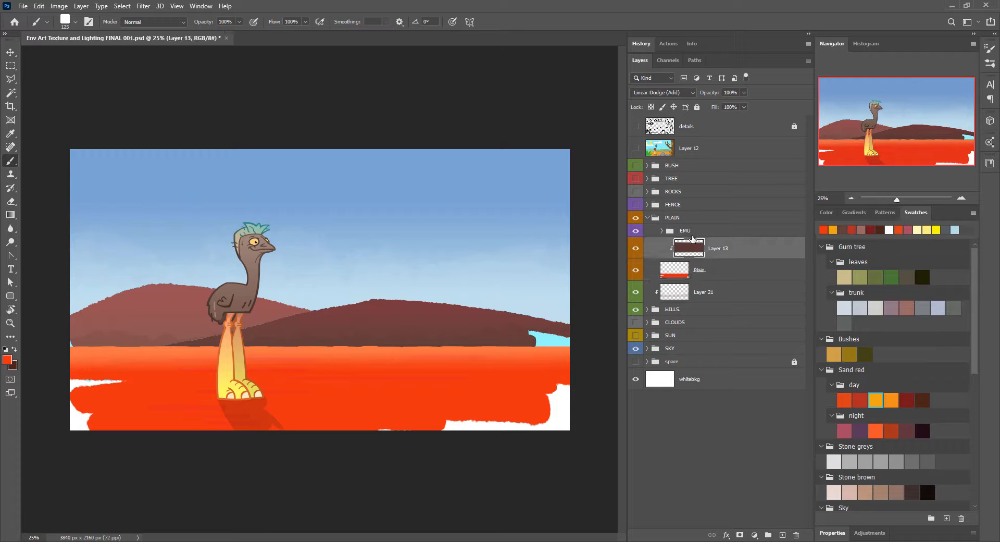
# Step: Nudge the Layer 13 glow upward to meet the raised horizon edge
pyautogui.press('v')
pyautogui.hotkey('shift', 'Up')
pyautogui.hotkey('shift', 'Up')
pyautogui.hotkey('shift', 'Up')
# Step: Add a new layer above Layer 13 and pick the Sim JustColouring 50 brush for painting in orange
pyautogui.hotkey('ctrl', 'shift', 'alt', 'n')
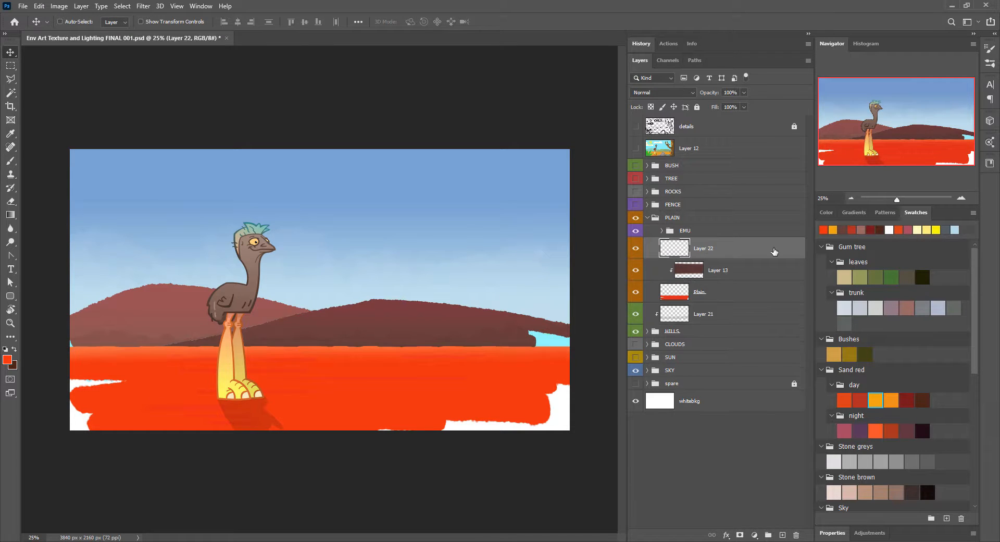
pyautogui.click(989, 63)
pyautogui.click(600, 156)
pyautogui.click(308, 245)
pyautogui.hotkey('ctrl', 'z')
# Step: Paint a long orange mound shape in the sky parallel to the horizon on Layer 22
pyautogui.moveTo(897, 200); pyautogui.dragTo(901, 200)
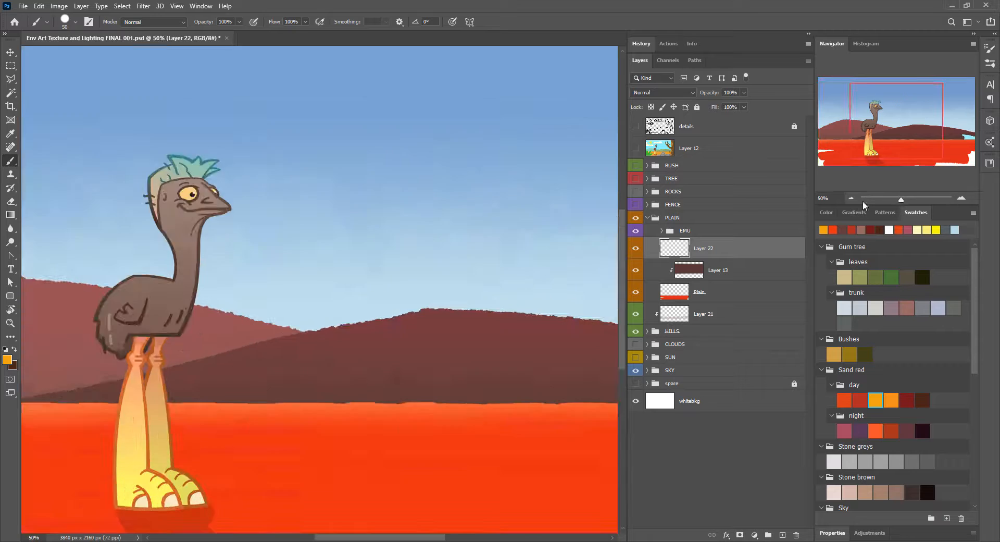
pyautogui.click(851, 198)
pyautogui.moveTo(275, 292)
pyautogui.mouseDown()
pyautogui.moveTo(372, 219)
pyautogui.moveTo(440, 219)
pyautogui.mouseUp()
pyautogui.moveTo(348, 170); pyautogui.dragTo(438, 58)
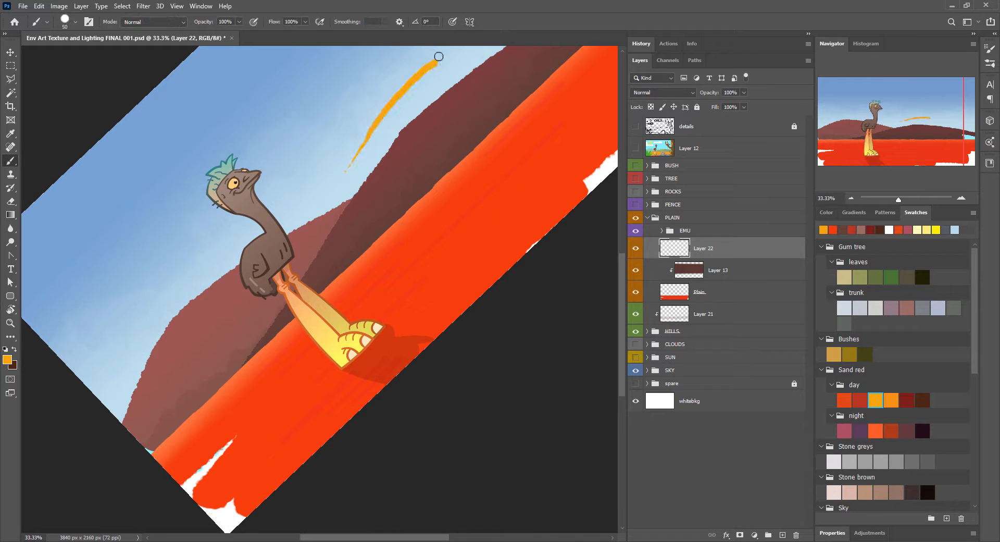
pyautogui.hotkey('ctrl', 'z')
pyautogui.moveTo(376, 86); pyautogui.dragTo(303, 172)
pyautogui.moveTo(289, 229)
pyautogui.mouseDown()
pyautogui.moveTo(390, 131)
pyautogui.moveTo(290, 228)
pyautogui.mouseUp()
# Step: Select the lower part of the orange mound with a rectangular marquee and delete it to leave a straight base
pyautogui.press('m')
pyautogui.moveTo(459, 63); pyautogui.dragTo(278, 276)
pyautogui.press('Delete')
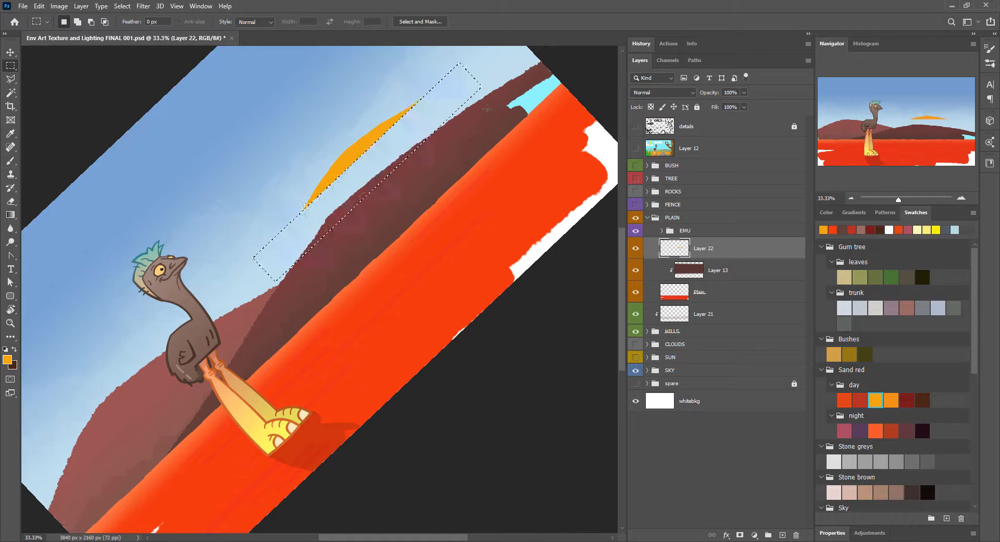
# Step: Duplicate the mound layer, flip the copy vertically and place it beside the original
pyautogui.hotkey('ctrl', 'j')
pyautogui.hotkey('ctrl', 't')
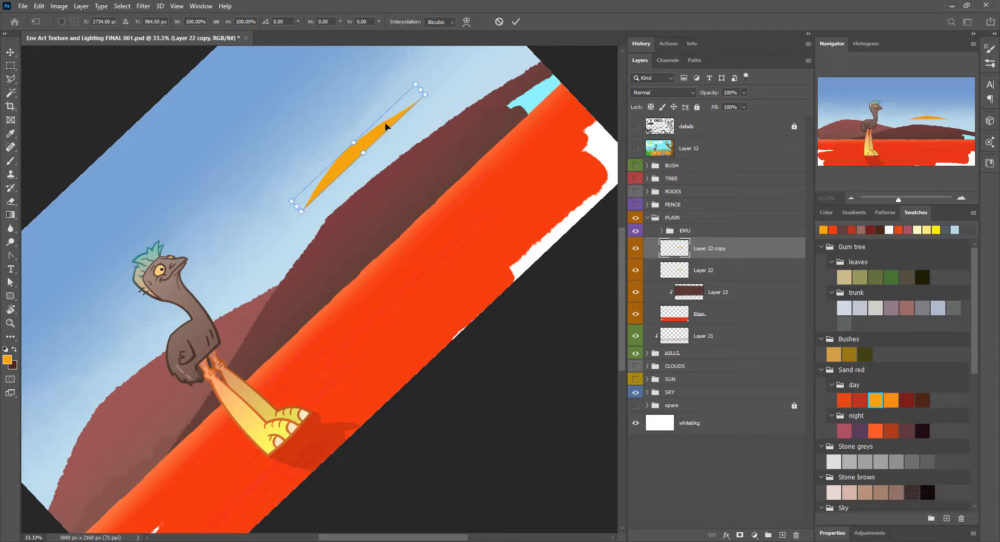
pyautogui.rightClick(382, 124)
pyautogui.click(411, 302)
pyautogui.press('Return')
# Step: Recolour the flipped copy dark red with Hue/Saturation, shifting its hue, lowering lightness and raising saturation
pyautogui.hotkey('ctrl', 'u')
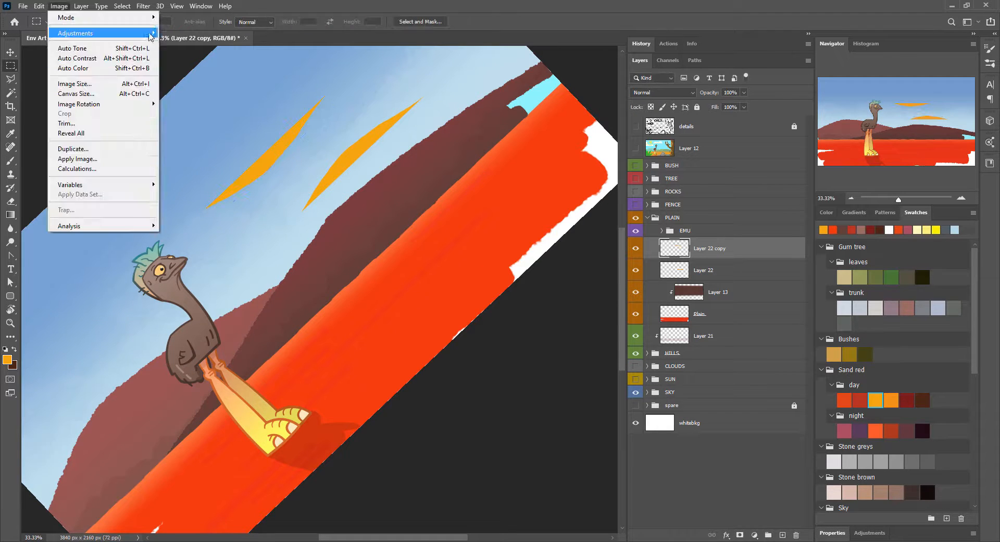
pyautogui.click(860, 399)
pyautogui.moveTo(500, 149); pyautogui.dragTo(487, 151)
pyautogui.moveTo(499, 203); pyautogui.dragTo(485, 204)
pyautogui.moveTo(499, 176); pyautogui.dragTo(507, 178)
pyautogui.press('Return')
# Step: Move the dark red shape and the orange mound from the sky down onto the plain
pyautogui.press('v')
pyautogui.moveTo(308, 152); pyautogui.dragTo(404, 309)
pyautogui.moveTo(365, 125); pyautogui.dragTo(473, 206)
pyautogui.moveTo(473, 254)
pyautogui.mouseDown()
pyautogui.moveTo(426, 212)
pyautogui.moveTo(479, 257)
pyautogui.moveTo(457, 247)
pyautogui.mouseUp()
# Step: Reset the canvas rotation to 0°
pyautogui.click(177, 7)
pyautogui.moveTo(260, 213)
pyautogui.click(307, 303)
pyautogui.press('r')
pyautogui.click(159, 22)
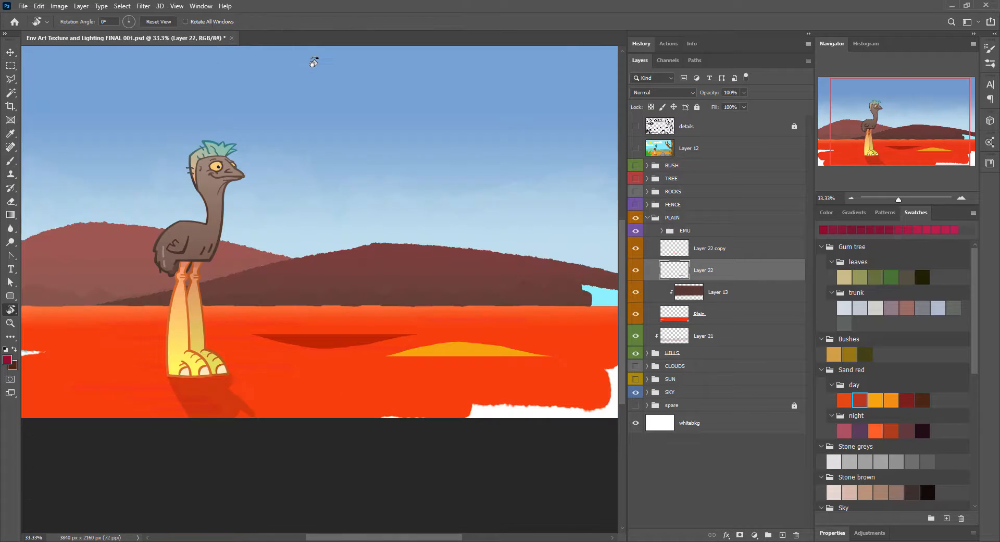
# Step: Add a new layer above Layer 22 and paint two flat, bumpy orange shapes in the sky
pyautogui.click(782, 535)
pyautogui.press('b')
pyautogui.press('x')
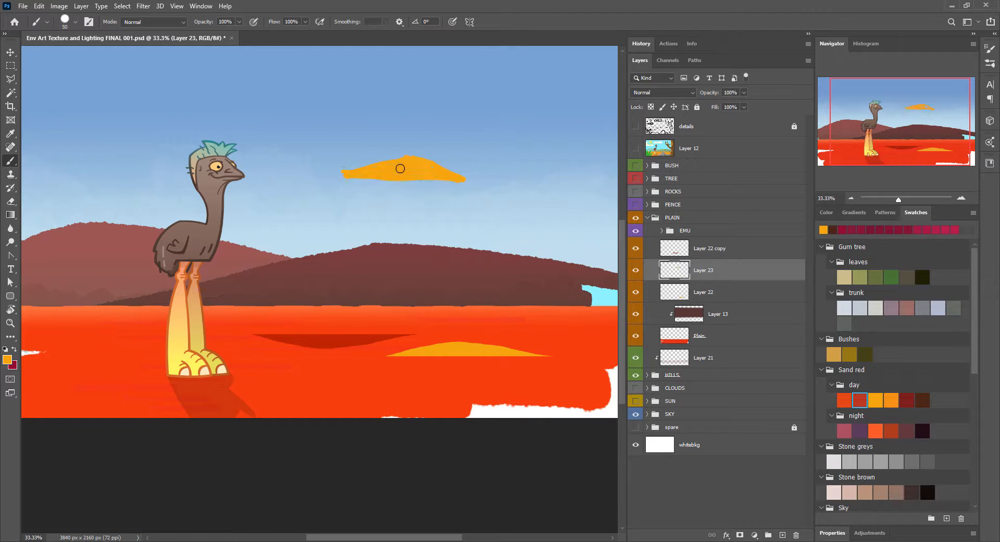
# Step: Delete the lower parts of the two orange sky shapes with rectangular selections so both have flat, straight bases
pyautogui.press('m')
pyautogui.moveTo(436, 113); pyautogui.dragTo(269, 139)
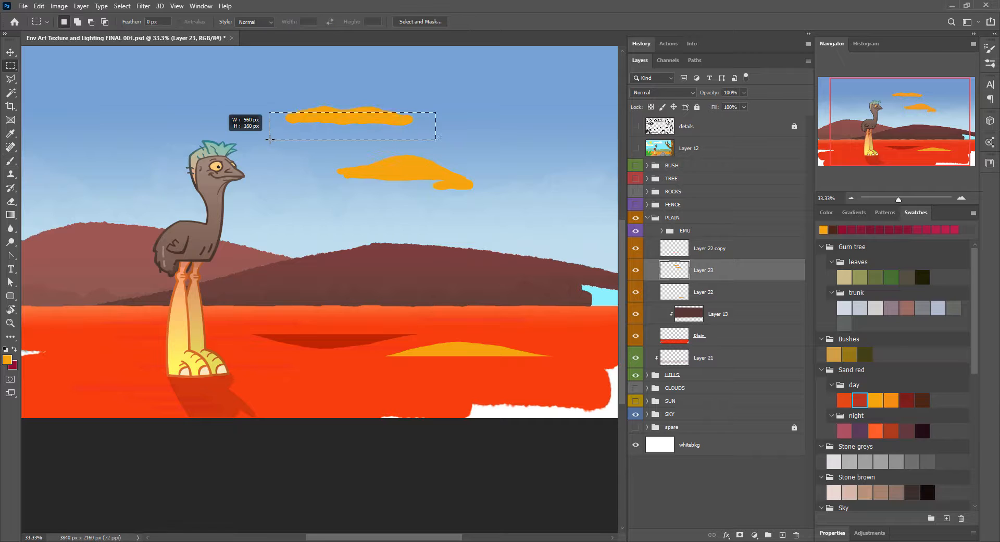
pyautogui.press('Delete')
pyautogui.moveTo(490, 170); pyautogui.dragTo(329, 221)
pyautogui.press('Delete')
pyautogui.hotkey('ctrl', 'd')
# Step: Separate the two flat-based orange shapes onto their own layers and move them down onto the plain, one on each side
pyautogui.click(783, 535)
pyautogui.hotkey('ctrl', 'z')
pyautogui.click(721, 299)
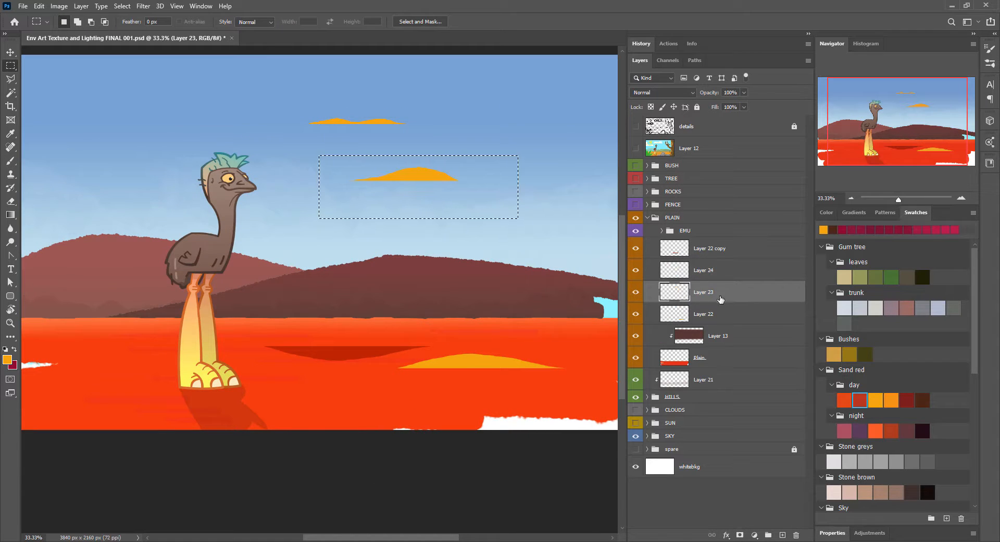
pyautogui.press('v')
pyautogui.moveTo(381, 122); pyautogui.dragTo(138, 362)
pyautogui.moveTo(423, 177); pyautogui.dragTo(575, 346)
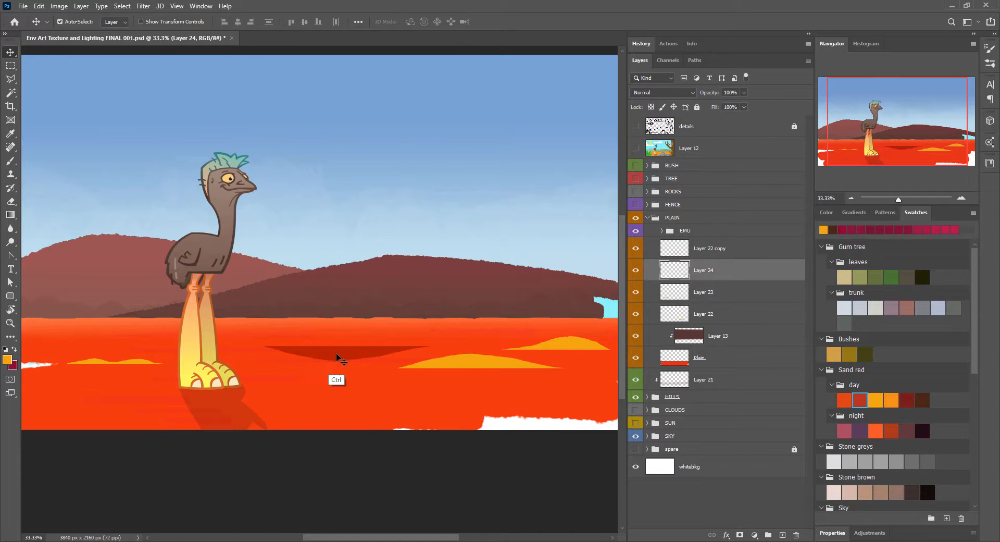
# Step: Move the dark red dune shadow closer to the emu and scale it down
pyautogui.moveTo(338, 359); pyautogui.dragTo(302, 359)
pyautogui.keyDown('ctrl'); pyautogui.click(309, 359); pyautogui.keyUp('ctrl')
pyautogui.hotkey('ctrl', 't')
pyautogui.moveTo(392, 346); pyautogui.dragTo(320, 350)
pyautogui.press('Return')
# Step: Scale down the large orange mound on Layer 22 into a smaller, thinner dune highlight
pyautogui.keyDown('ctrl'); pyautogui.click(489, 361); pyautogui.keyUp('ctrl')
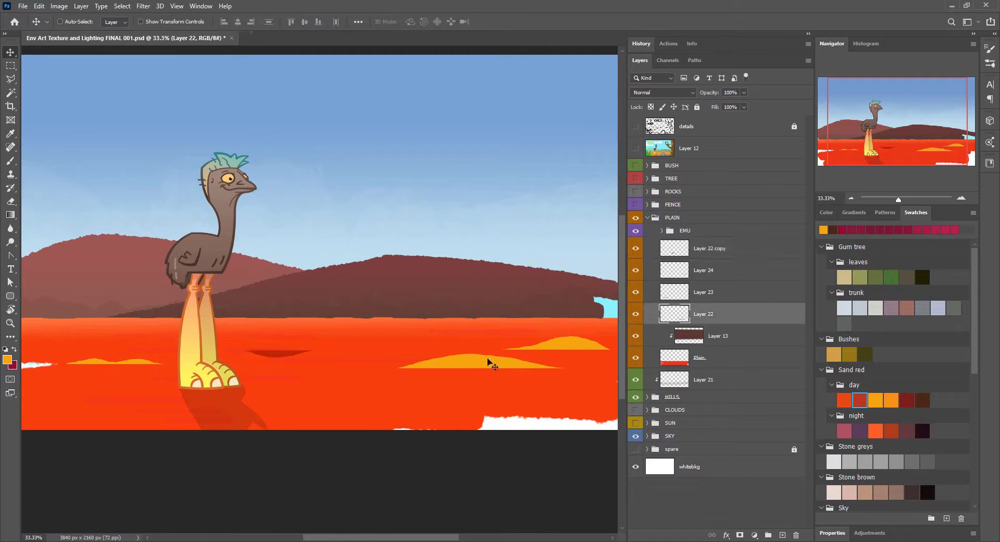
pyautogui.hotkey('ctrl', 't')
pyautogui.moveTo(564, 354); pyautogui.dragTo(475, 362)
pyautogui.moveTo(610, 337); pyautogui.dragTo(558, 341)
pyautogui.press('Return')
# Step: Spread duplicates of the orange highlights and dark red shadow across both sides of the plain, shrinking the lower-right highlight copy
pyautogui.moveTo(545, 346); pyautogui.dragTo(489, 344)
pyautogui.keyDown('ctrl'); pyautogui.click(299, 357); pyautogui.keyUp('ctrl')
pyautogui.moveTo(298, 357); pyautogui.dragTo(542, 364)
pyautogui.moveTo(508, 364); pyautogui.dragTo(133, 342)
pyautogui.moveTo(479, 347); pyautogui.dragTo(514, 385)
pyautogui.hotkey('ctrl', 't')
pyautogui.moveTo(539, 384); pyautogui.dragTo(501, 386)
pyautogui.press('Return')
# Step: Flip the Layer 24 orange mound horizontally on the right side of the plain
pyautogui.keyDown('ctrl'); pyautogui.click(489, 346); pyautogui.keyUp('ctrl')
pyautogui.hotkey('ctrl', 't')
pyautogui.rightClick(489, 348)
pyautogui.rightClick(484, 345)
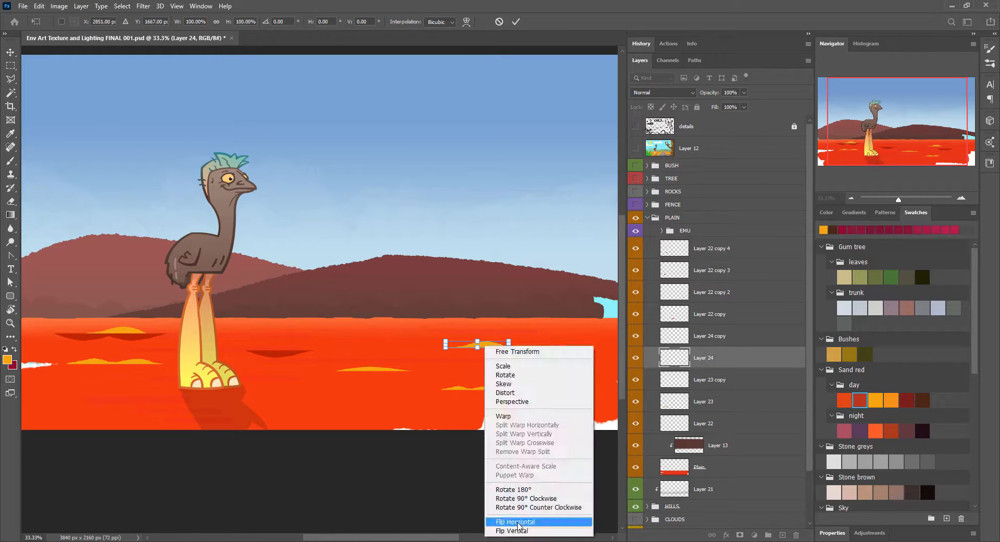
pyautogui.click(511, 522)
pyautogui.press('Return')
# Step: Scale down the duplicated orange mound and its dark red shadow at the far left of the plain
pyautogui.keyDown('ctrl'); pyautogui.click(126, 332); pyautogui.keyUp('ctrl')
pyautogui.keyDown('shift'); pyautogui.click(126, 337); pyautogui.keyUp('shift')
pyautogui.hotkey('ctrl', 't')
pyautogui.moveTo(167, 333); pyautogui.dragTo(78, 348)
pyautogui.press('Return')
pyautogui.hotkey('ctrl', 't')
pyautogui.press('Return')
# Step: Duplicate a dark red shadow and the double-humped highlight to the plain's far right, and scale down the highlight copy
pyautogui.moveTo(278, 354); pyautogui.dragTo(604, 386)
pyautogui.moveTo(131, 360); pyautogui.dragTo(600, 339)
pyautogui.hotkey('ctrl', 't')
pyautogui.moveTo(536, 338); pyautogui.dragTo(580, 338)
pyautogui.press('Return')
pyautogui.moveTo(615, 458); pyautogui.dragTo(585, 444)
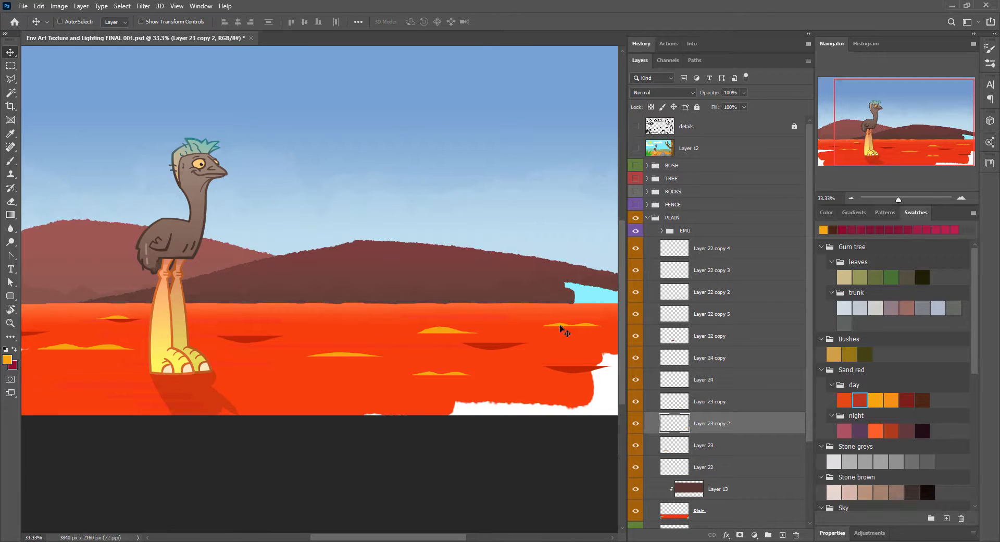
# Step: Select all the orange dune highlight layers on the plain and merge them into one layer
pyautogui.keyDown('ctrl'); pyautogui.keyDown('shift'); pyautogui.click(443, 331); pyautogui.keyUp('shift'); pyautogui.keyUp('ctrl')
pyautogui.keyDown('ctrl'); pyautogui.keyDown('shift'); pyautogui.click(432, 374); pyautogui.keyUp('shift'); pyautogui.keyUp('ctrl')
pyautogui.keyDown('ctrl'); pyautogui.keyDown('shift'); pyautogui.click(342, 356); pyautogui.keyUp('shift'); pyautogui.keyUp('ctrl')
pyautogui.keyDown('ctrl'); pyautogui.keyDown('shift'); pyautogui.click(105, 347); pyautogui.keyUp('shift'); pyautogui.keyUp('ctrl')
pyautogui.keyDown('ctrl'); pyautogui.keyDown('shift'); pyautogui.click(120, 317); pyautogui.keyUp('shift'); pyautogui.keyUp('ctrl')
pyautogui.hotkey('ctrl', 'e')
# Step: Shrink the dark red shadow right of centre and flatten the one beside the emu's feet
pyautogui.click(691, 336)
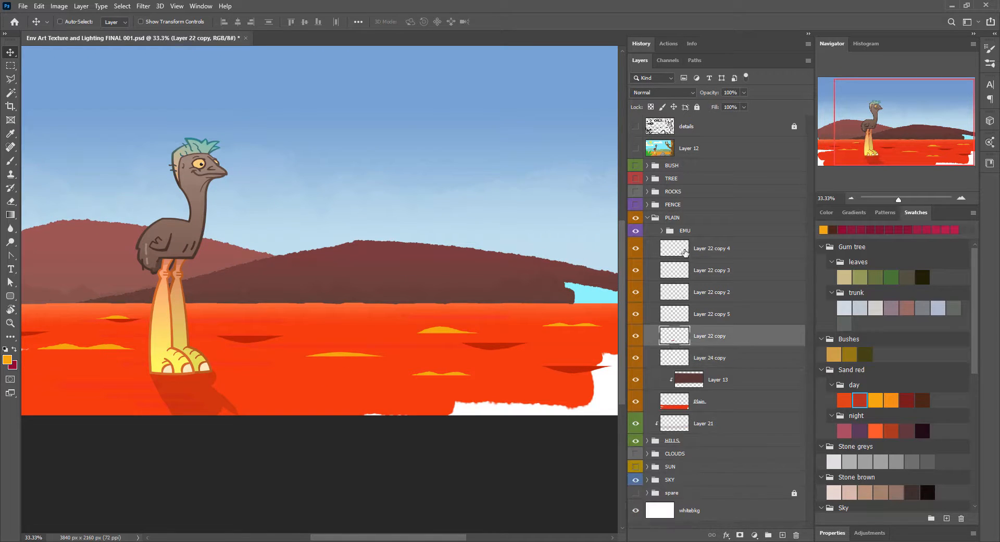
pyautogui.keyDown('shift'); pyautogui.click(685, 252); pyautogui.keyUp('shift')
pyautogui.keyDown('ctrl'); pyautogui.click(498, 346); pyautogui.keyUp('ctrl')
pyautogui.hotkey('ctrl', 't')
pyautogui.moveTo(464, 347); pyautogui.dragTo(502, 348)
pyautogui.press('Return')
pyautogui.keyDown('ctrl'); pyautogui.click(256, 338); pyautogui.keyUp('ctrl')
pyautogui.hotkey('ctrl', 't')
pyautogui.moveTo(259, 335); pyautogui.dragTo(259, 340)
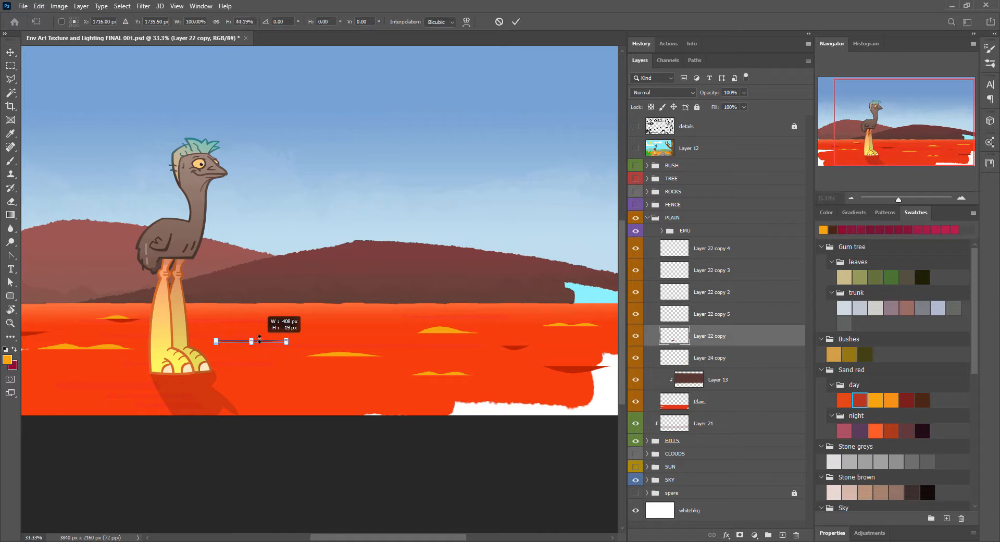
pyautogui.press('Return')
# Step: Flatten the merged orange highlights vertically so the dunes look thinner
pyautogui.keyDown('ctrl'); pyautogui.click(442, 330); pyautogui.keyUp('ctrl')
pyautogui.hotkey('ctrl', 't')
pyautogui.moveTo(359, 315); pyautogui.dragTo(357, 330)
pyautogui.moveTo(349, 339); pyautogui.dragTo(349, 324)
pyautogui.press('Return')
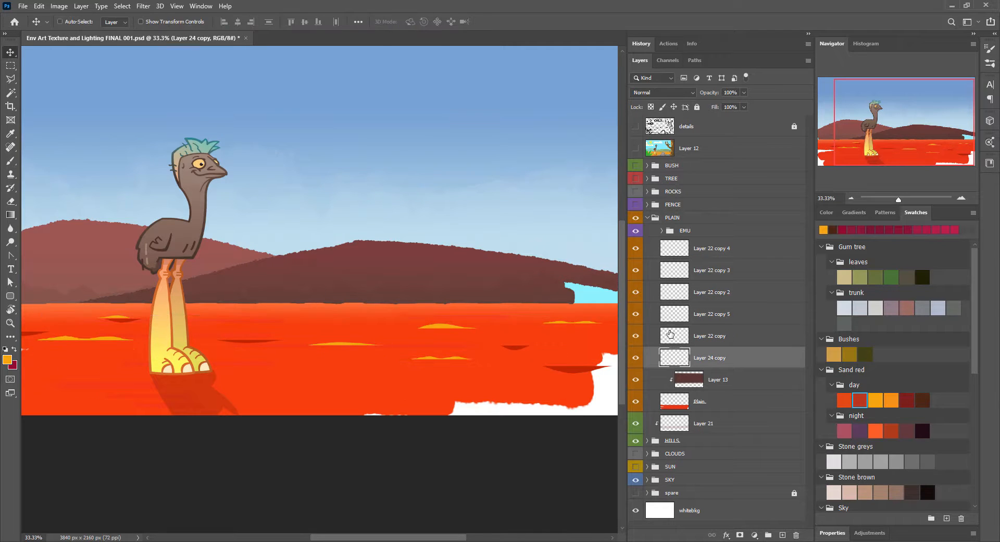
# Step: Select all the dark red dune shadow layers and merge them into one layer
pyautogui.click(670, 334)
pyautogui.keyDown('shift'); pyautogui.click(672, 247); pyautogui.keyUp('shift')
pyautogui.hotkey('ctrl', 'e')
# Step: Add a new layer directly above Layer 13, and set up a large textured brush with the orange day swatch from Sand red
pyautogui.click(758, 291)
pyautogui.click(783, 535)
pyautogui.click(990, 49)
pyautogui.press('b')
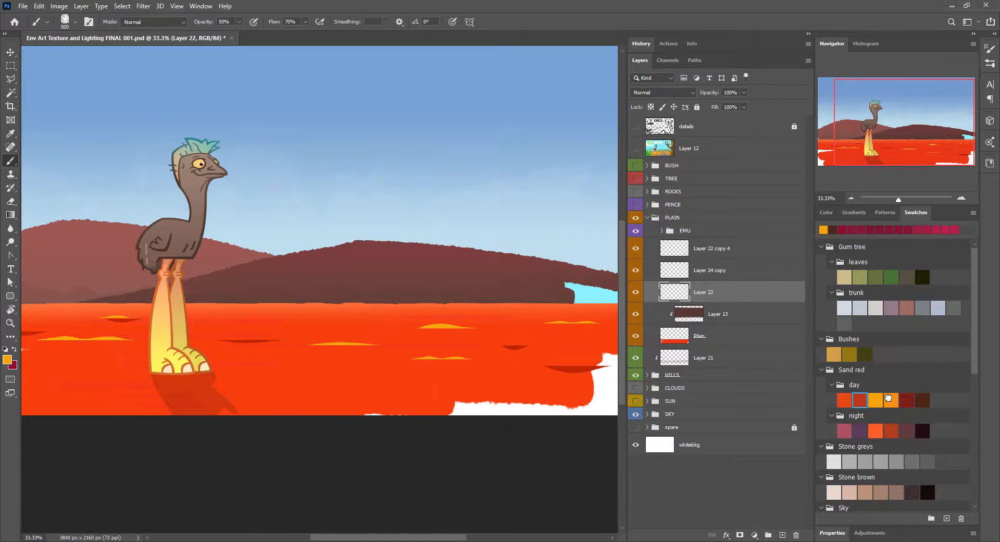
pyautogui.click(889, 398)
pyautogui.hotkey('ctrl', '-')
pyautogui.hotkey('ctrl', '-')
pyautogui.moveTo(120, 345); pyautogui.dragTo(217, 343)
pyautogui.hotkey('ctrl', 'z')
pyautogui.moveTo(110, 371); pyautogui.dragTo(487, 374)
pyautogui.hotkey('ctrl', 'z')
# Step: Paint soft orange texture across the plain with a low-flow, 28% opacity brush, adding more at size 400 with higher opacity
pyautogui.moveTo(211, 24); pyautogui.dragTo(206, 26)
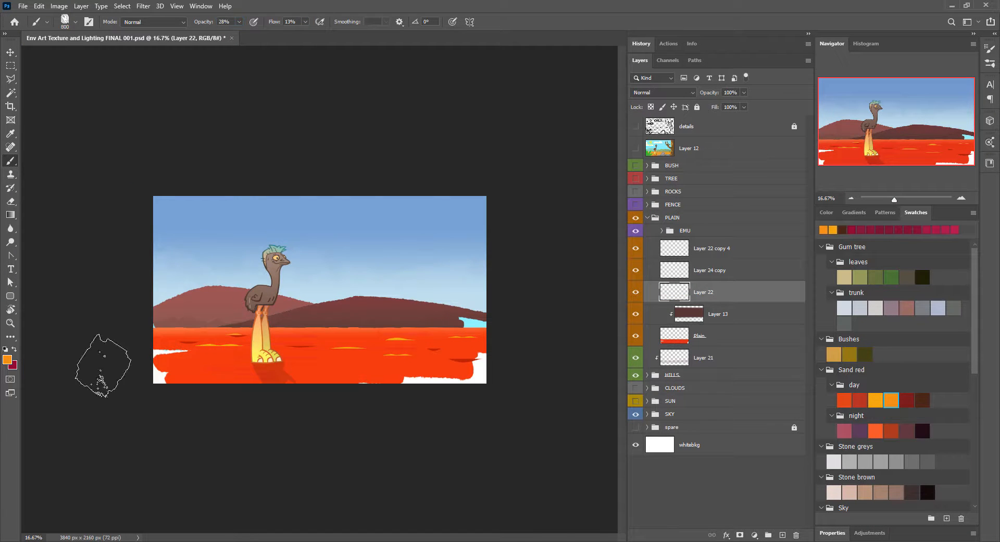
pyautogui.moveTo(103, 366); pyautogui.dragTo(487, 360)
pyautogui.hotkey('ctrl', '+')
pyautogui.hotkey('ctrl', '+')
pyautogui.press('[')
pyautogui.press('[')
pyautogui.press('[')
pyautogui.press('[')
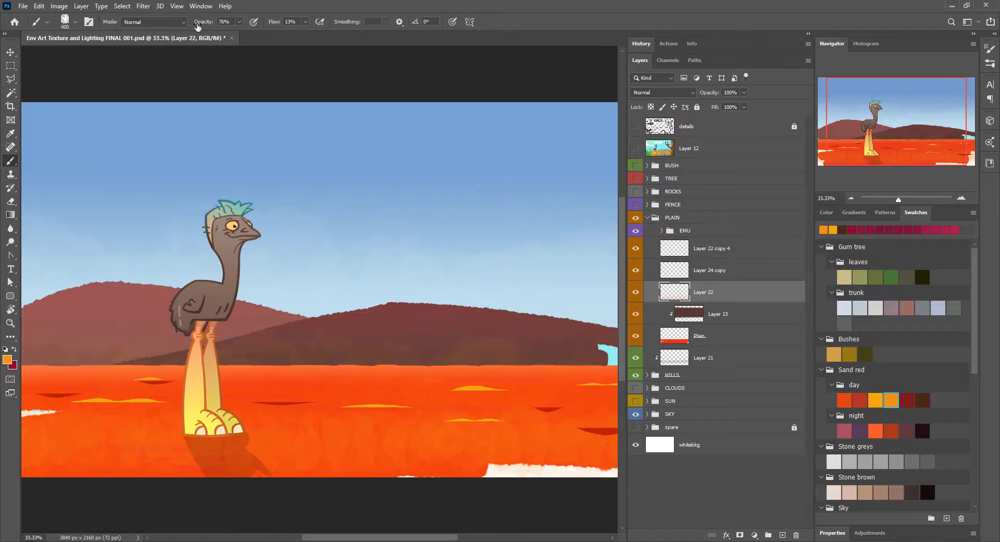
pyautogui.moveTo(198, 25); pyautogui.dragTo(208, 25)
pyautogui.moveTo(77, 400)
pyautogui.mouseDown()
pyautogui.moveTo(588, 400)
pyautogui.moveTo(871, 360)
pyautogui.mouseUp()
# Step: Transform the orange texture to about 221% width and 72% height so it fits the plain below the horizon
pyautogui.hotkey('ctrl', '-')
pyautogui.hotkey('ctrl', 't')
pyautogui.rightClick(435, 383)
pyautogui.click(462, 247)
pyautogui.rightClick(378, 348)
pyautogui.click(410, 354)
pyautogui.moveTo(320, 313); pyautogui.dragTo(319, 347)
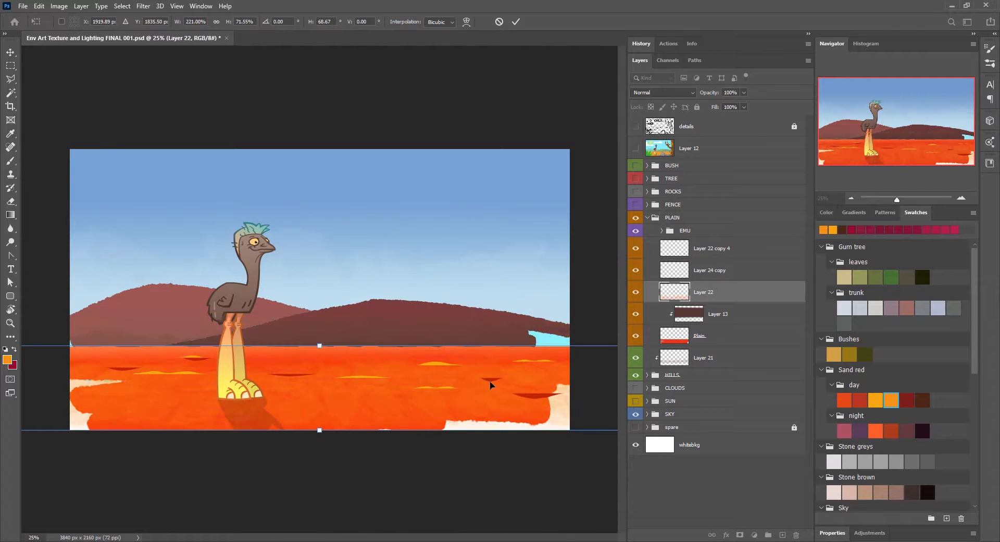
pyautogui.press('Return')
# Step: Compare blend modes such as Multiply and Screen on Layer 22 and set it to Linear Burn
pyautogui.scroll(-5, 670, 93)
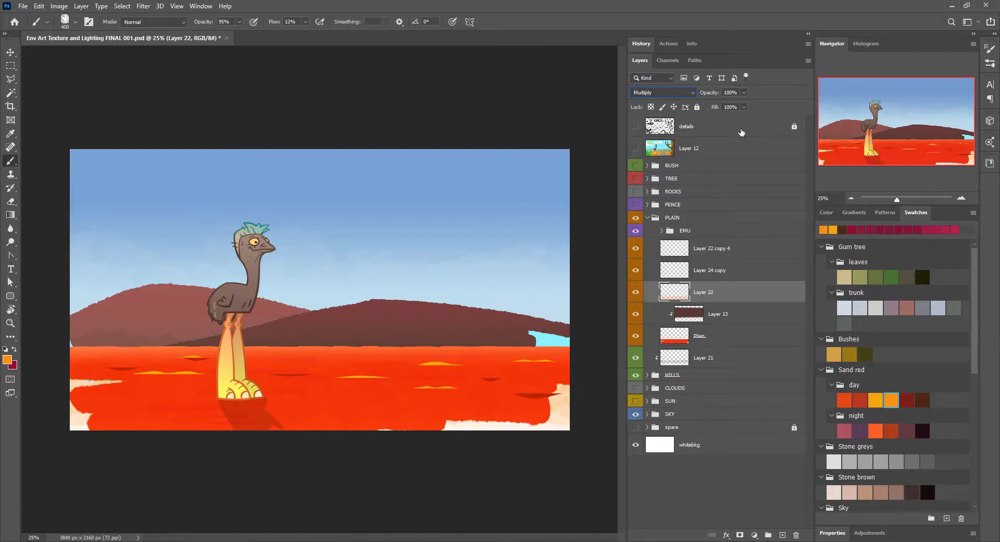
pyautogui.hotkey('ctrl', '+')
pyautogui.press('Down')
pyautogui.press('Down')
pyautogui.press('Down')
pyautogui.press('Down')
pyautogui.press('Down')
pyautogui.press('Down')
pyautogui.press('Down')
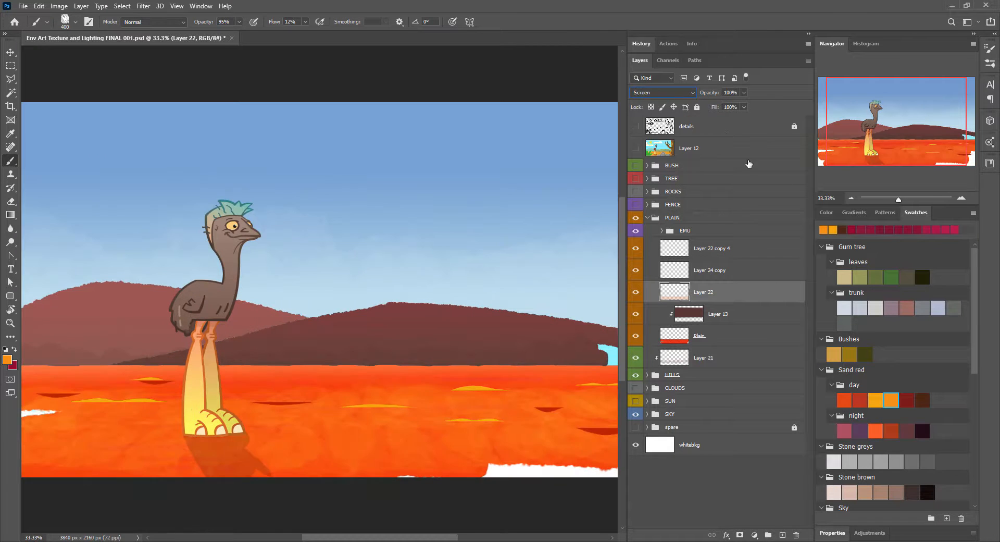
pyautogui.press('Up')
pyautogui.press('Up')
pyautogui.press('Up')
pyautogui.press('Up')
pyautogui.press('Up')
pyautogui.press('Up')
pyautogui.press('Up')
pyautogui.press('Up')
pyautogui.press('Up')
pyautogui.press('Up')
pyautogui.press('Up')
pyautogui.press('Up')
pyautogui.press('Up')
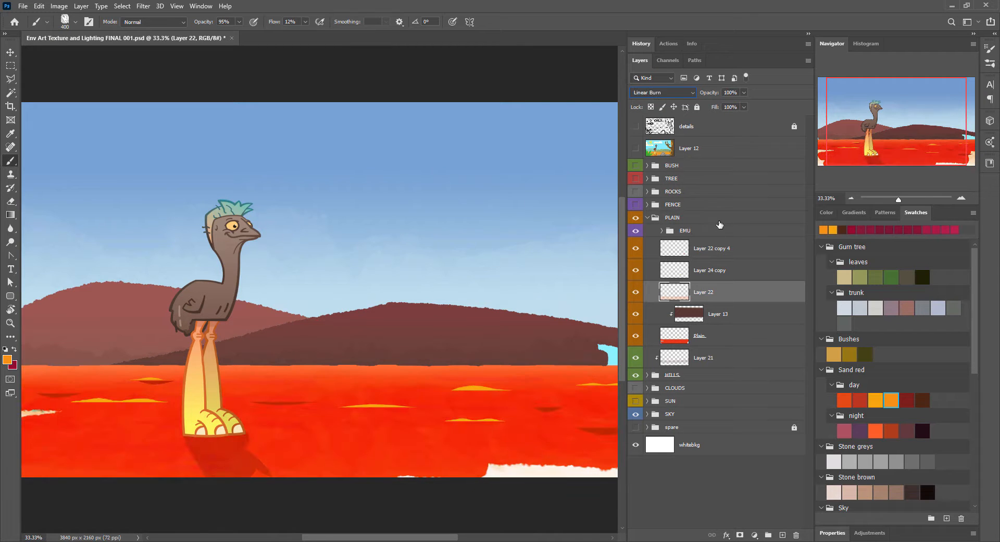
# Step: Group the dune highlight and shadow layers and set the group's blend mode to Overlay
pyautogui.click(729, 249)
pyautogui.keyDown('shift'); pyautogui.click(729, 269); pyautogui.keyUp('shift')
pyautogui.hotkey('ctrl', 'g')
pyautogui.press('Down')
pyautogui.press('Down')
pyautogui.press('Down')
pyautogui.press('Down')
pyautogui.press('Down')
pyautogui.press('Down')
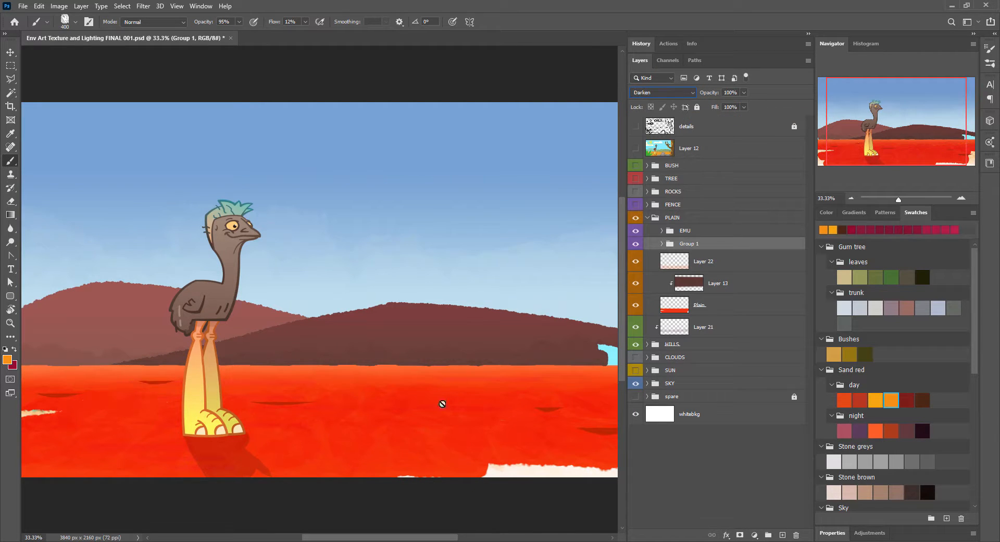
pyautogui.press('Down')
pyautogui.press('Down')
pyautogui.press('Down')
pyautogui.press('Down')
pyautogui.press('Down')
pyautogui.press('Down')
pyautogui.press('Down')
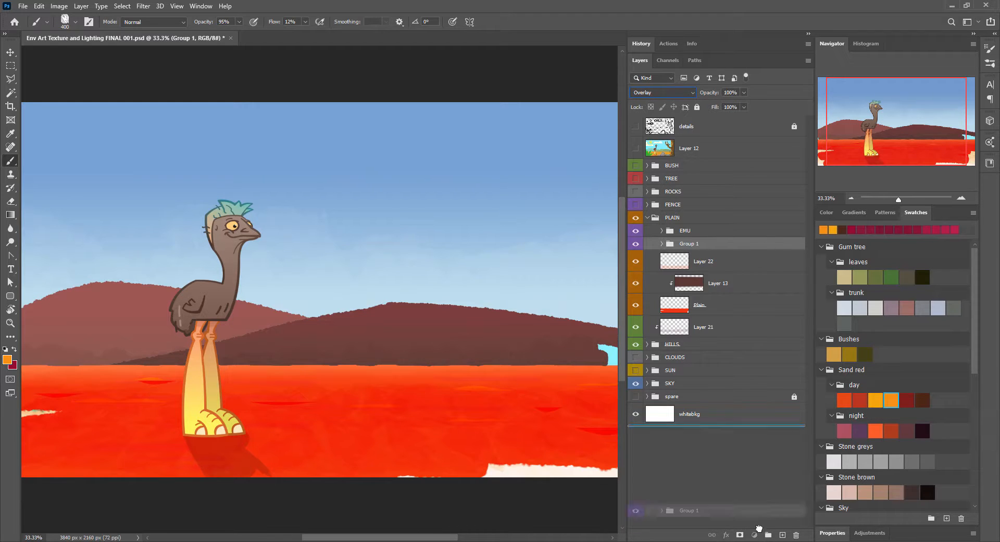
# Step: Duplicate the Overlay group, then change the blend mode of the lower Group 1 and reduce its opacity
pyautogui.hotkey('ctrl', 'j')
pyautogui.click(684, 256)
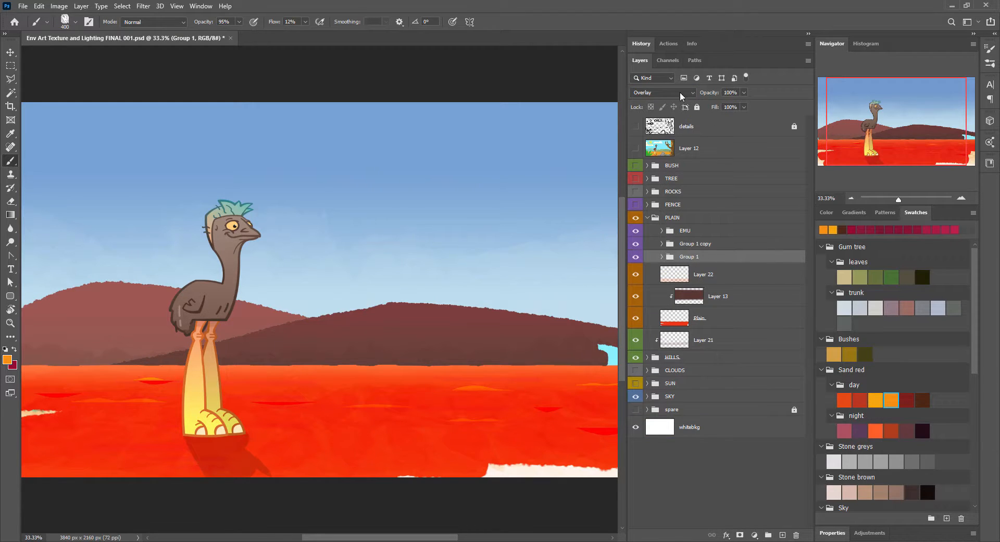
pyautogui.click(682, 94)
pyautogui.press('Up')
pyautogui.press('Up')
pyautogui.press('Up')
pyautogui.press('Up')
pyautogui.press('Up')
pyautogui.press('Up')
pyautogui.press('Up')
pyautogui.press('Up')
pyautogui.press('Up')
pyautogui.press('Up')
pyautogui.press('Up')
pyautogui.press('Up')
pyautogui.press('Up')
pyautogui.moveTo(711, 97); pyautogui.dragTo(671, 98)
# Step: Add a new layer above Layer 22 and paint dark crimson texture over the plain
pyautogui.click(747, 281)
pyautogui.hotkey('ctrl', 'shift', 'n')
pyautogui.press('Return')
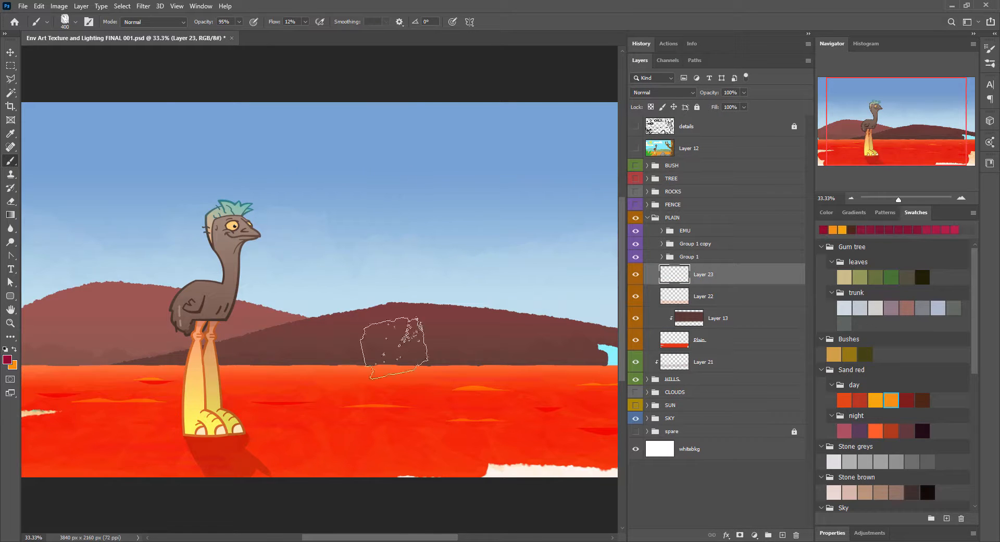
pyautogui.press('Tab')
pyautogui.press('Tab')
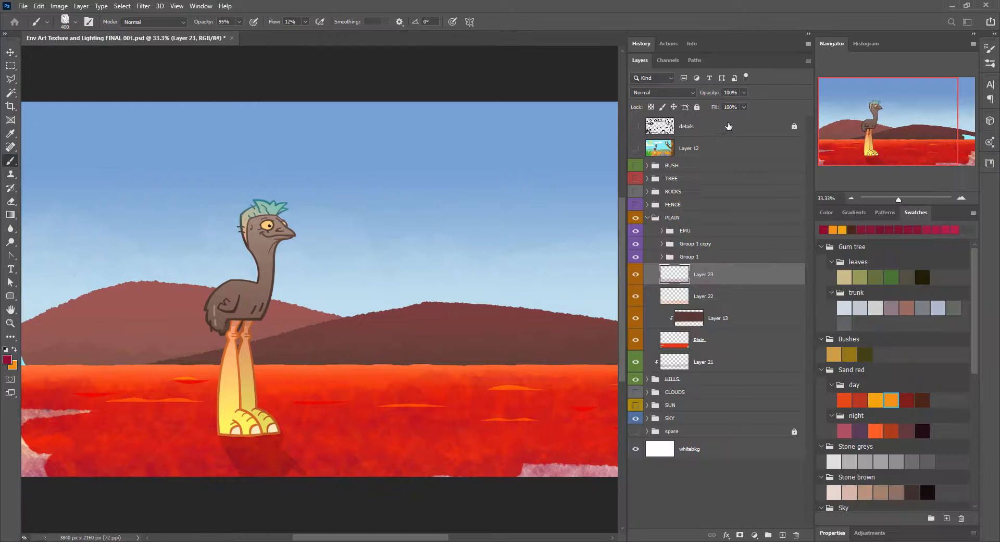
# Step: Try different blend modes on the crimson texture layer, lower its opacity, and collapse the PLAIN group
pyautogui.press('Down')
pyautogui.press('Down')
pyautogui.press('Down')
pyautogui.press('Down')
pyautogui.press('Down')
pyautogui.press('Down')
pyautogui.press('Down')
pyautogui.press('Down')
pyautogui.press('Down')
pyautogui.press('Down')
pyautogui.press('Down')
pyautogui.press('Down')
pyautogui.press('Down')
pyautogui.press('Down')
pyautogui.press('Down')
pyautogui.press('Down')
pyautogui.press('Down')
pyautogui.press('Down')
pyautogui.press('Down')
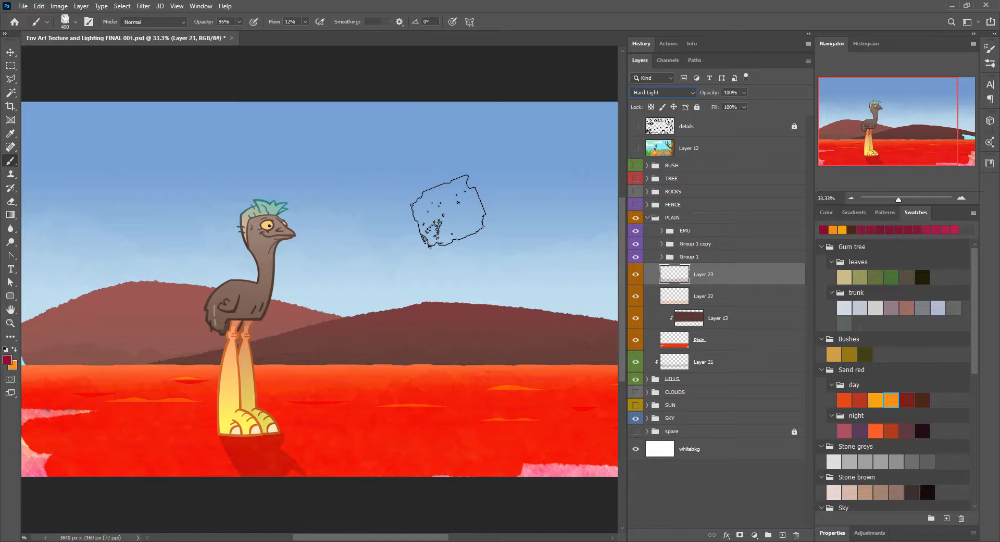
pyautogui.press('Down')
pyautogui.press('Down')
pyautogui.press('Down')
pyautogui.moveTo(711, 93); pyautogui.dragTo(674, 99)
pyautogui.click(648, 218)
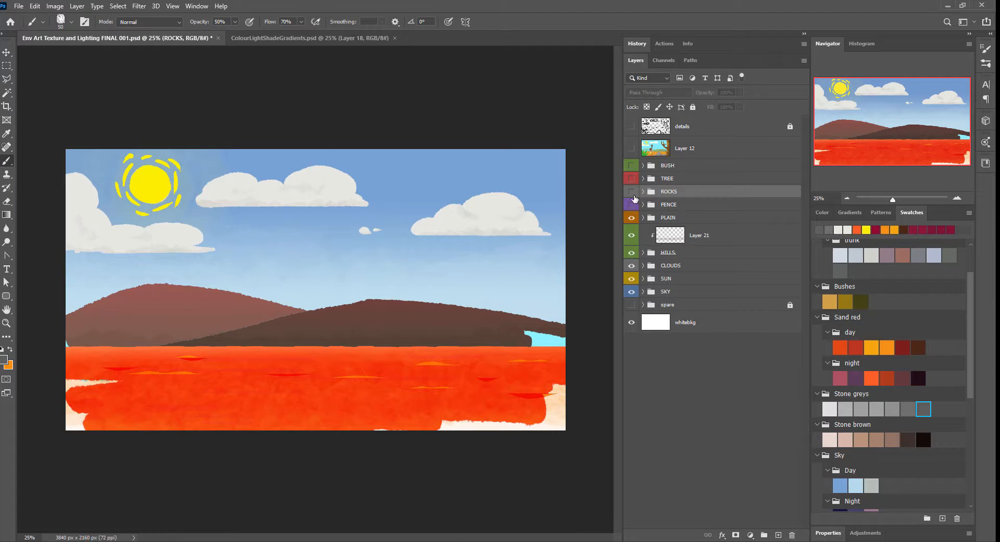
# Step: Show the ROCKS and TREE groups and select the base Rocks layer inside ROCKS
pyautogui.moveTo(632, 192)
pyautogui.mouseDown()
pyautogui.moveTo(631, 166)
pyautogui.moveTo(632, 178)
pyautogui.mouseUp()
pyautogui.click(643, 192)
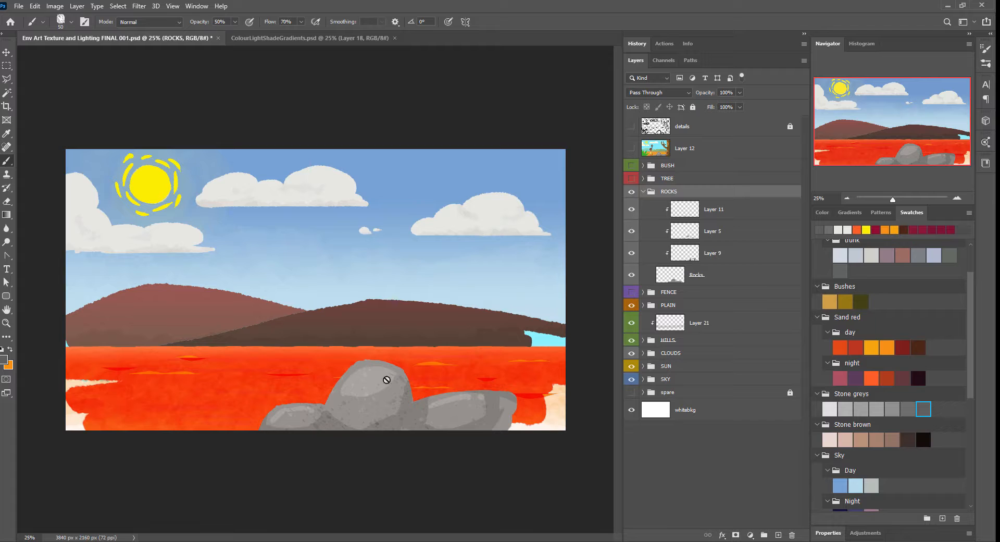
pyautogui.click(727, 278)
pyautogui.click(955, 199)
pyautogui.click(954, 199)
pyautogui.click(955, 199)
pyautogui.moveTo(509, 467)
pyautogui.mouseDown()
pyautogui.moveTo(397, 163)
pyautogui.moveTo(227, 126)
pyautogui.mouseUp()
pyautogui.click(847, 199)
pyautogui.click(632, 179)
# Step: Reduce the eraser to size 25 and trim the upper edge of the right-hand rock into a more angular shape
pyautogui.press('e')
pyautogui.moveTo(482, 255); pyautogui.dragTo(442, 224)
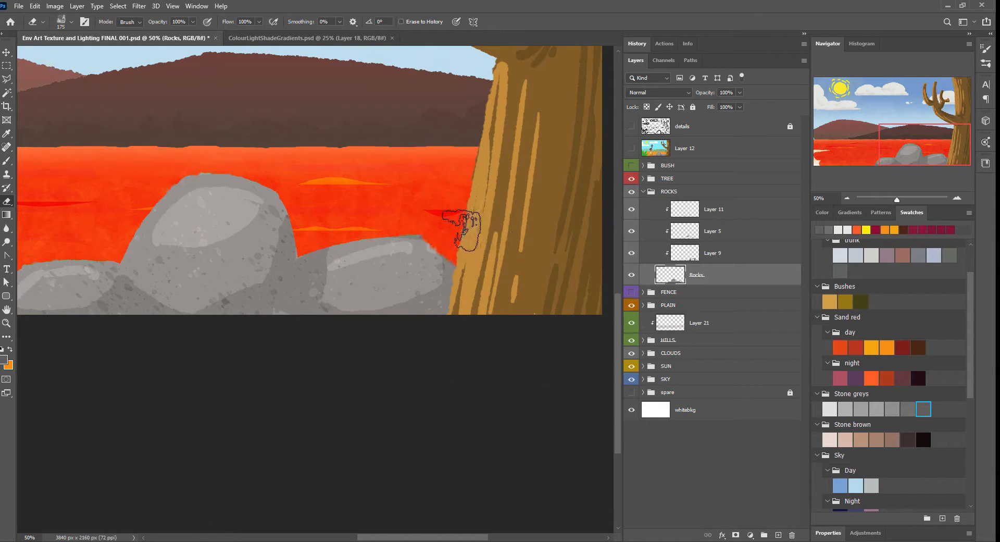
pyautogui.rightClick(463, 227)
pyautogui.moveTo(527, 252); pyautogui.dragTo(513, 252)
pyautogui.moveTo(416, 232); pyautogui.dragTo(444, 254)
pyautogui.moveTo(415, 237)
pyautogui.mouseDown()
pyautogui.moveTo(365, 232)
pyautogui.moveTo(423, 242)
pyautogui.mouseUp()
pyautogui.moveTo(357, 229); pyautogui.dragTo(368, 237)
pyautogui.moveTo(528, 264); pyautogui.dragTo(603, 288)
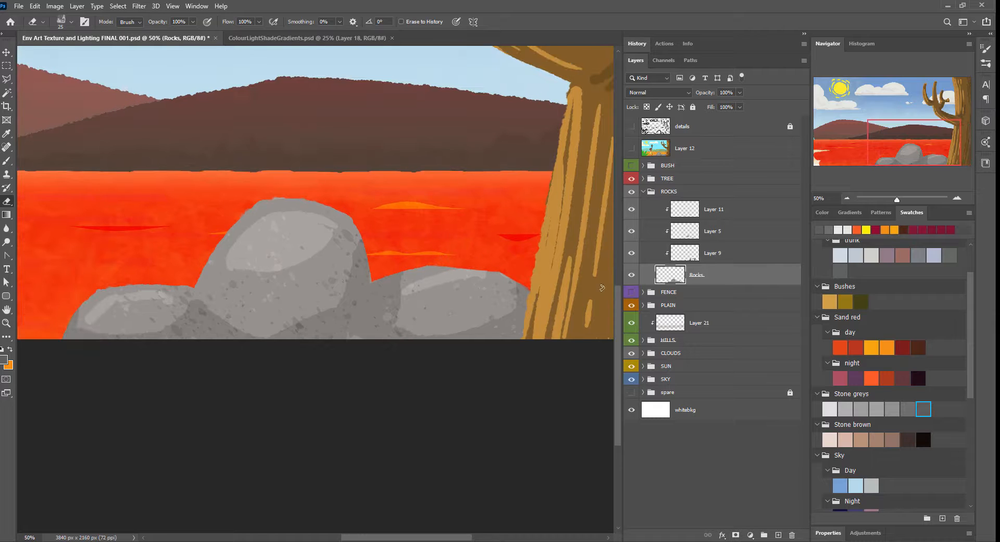
# Step: Erase the upper-left edge of the large middle rock and the outer edge of the left rock to reshape them
pyautogui.moveTo(226, 231)
pyautogui.mouseDown()
pyautogui.moveTo(250, 226)
pyautogui.moveTo(275, 199)
pyautogui.mouseUp()
pyautogui.moveTo(265, 202); pyautogui.dragTo(219, 230)
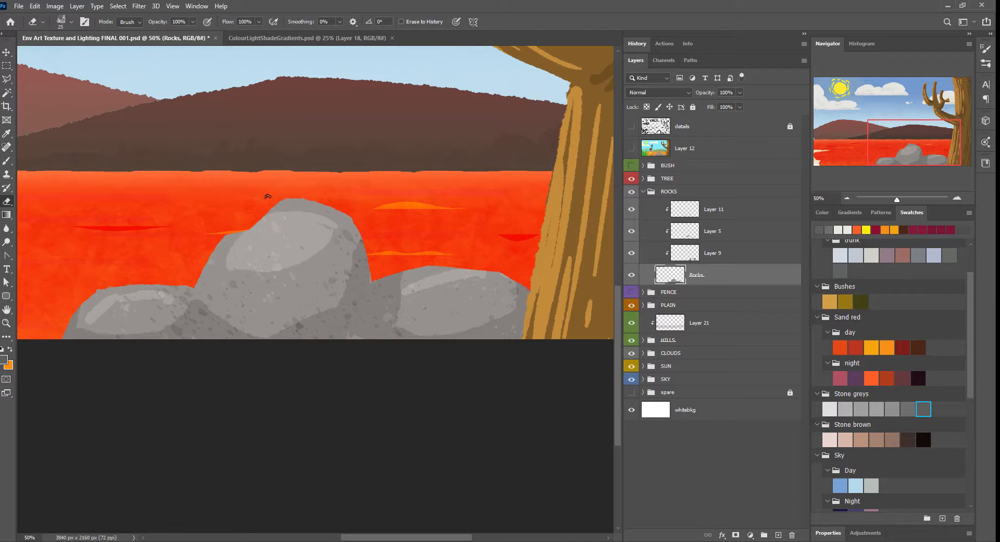
pyautogui.moveTo(136, 281)
pyautogui.mouseDown()
pyautogui.moveTo(99, 324)
pyautogui.moveTo(101, 312)
pyautogui.mouseUp()
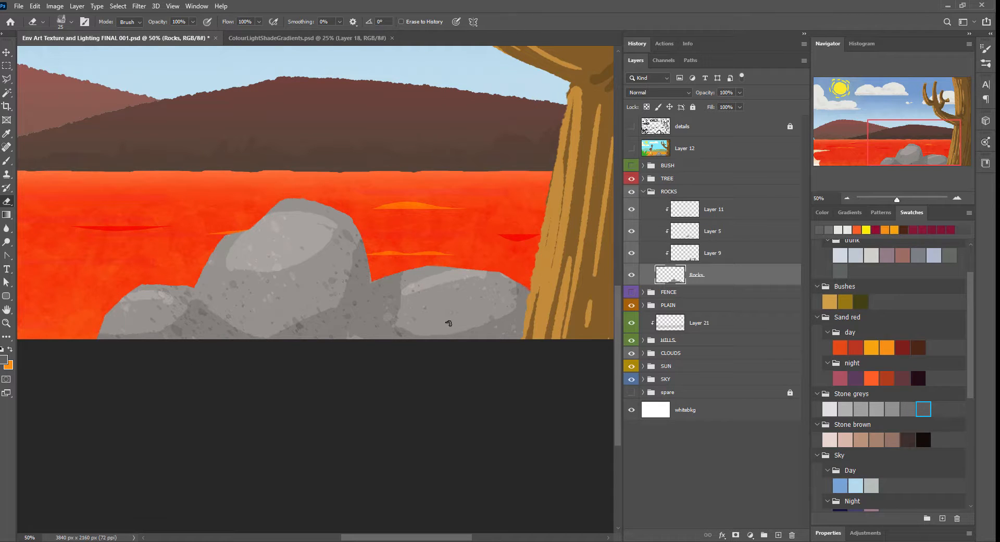
# Step: Hide the TREE group and shape the outer end of the right-hand rock with the eraser
pyautogui.click(632, 179)
pyautogui.moveTo(542, 290)
pyautogui.mouseDown()
pyautogui.moveTo(409, 225)
pyautogui.moveTo(444, 209)
pyautogui.moveTo(445, 228)
pyautogui.mouseUp()
pyautogui.moveTo(401, 172); pyautogui.dragTo(510, 172)
# Step: Hide everything from the PLAIN group down to the SKY group, including Layer 21, HILLS, CLOUDS and SUN
pyautogui.moveTo(631, 305); pyautogui.dragTo(631, 379)
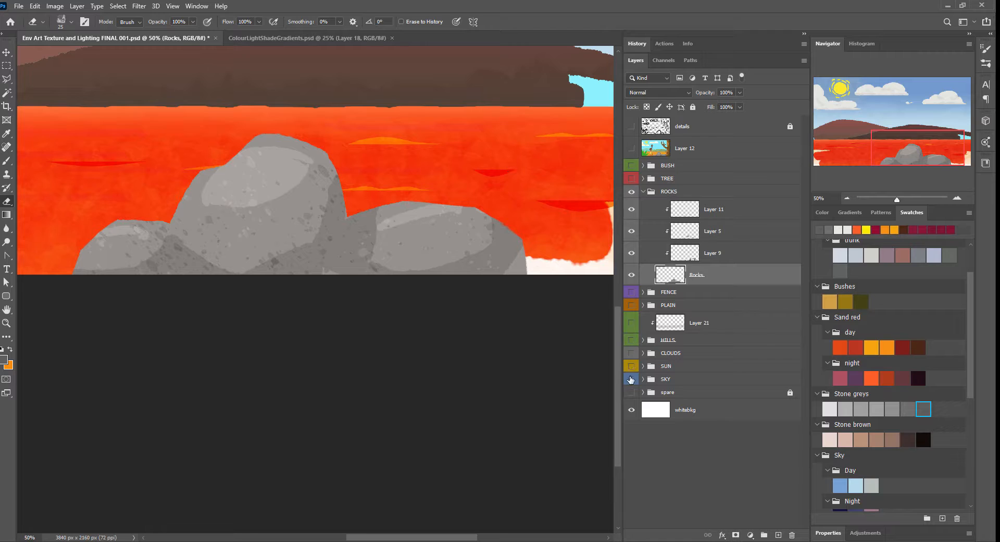
# Step: Invert the whitebkg layer to make the backdrop black behind the rocks
pyautogui.click(656, 412)
pyautogui.click(77, 6)
pyautogui.moveTo(78, 30)
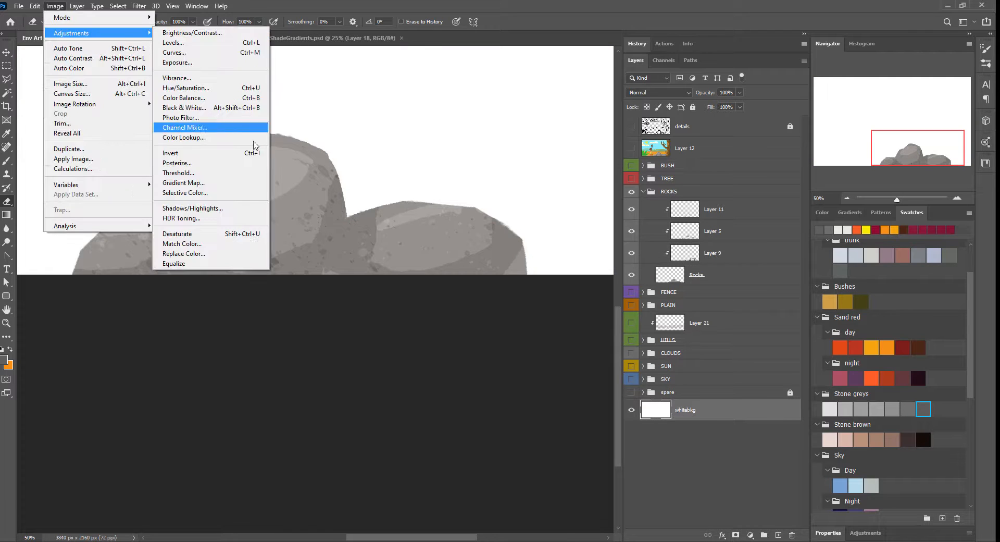
pyautogui.click(219, 152)
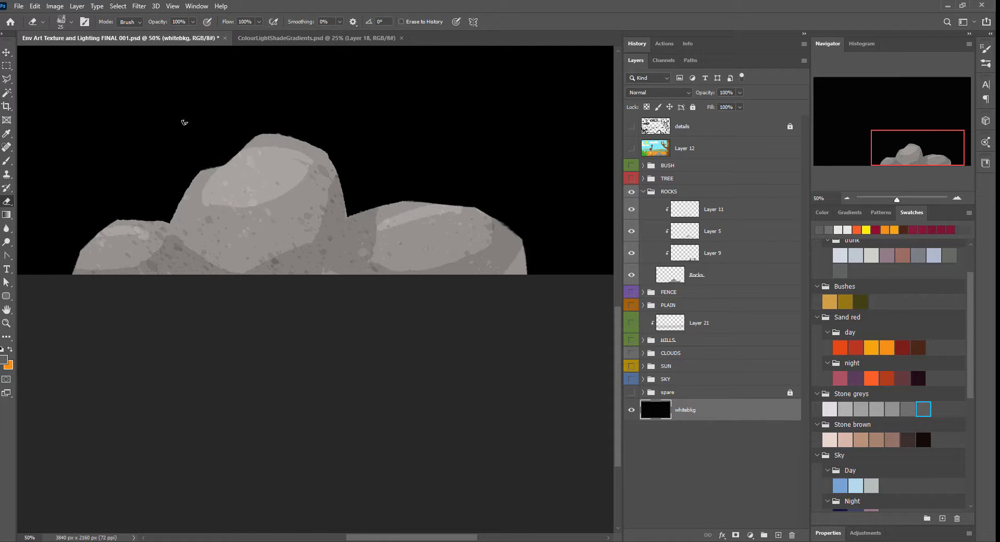
# Step: Hide Layer 11, Layer 5 and Layer 9 and add a new clipped layer directly above the Rocks layer
pyautogui.moveTo(631, 214); pyautogui.dragTo(631, 254)
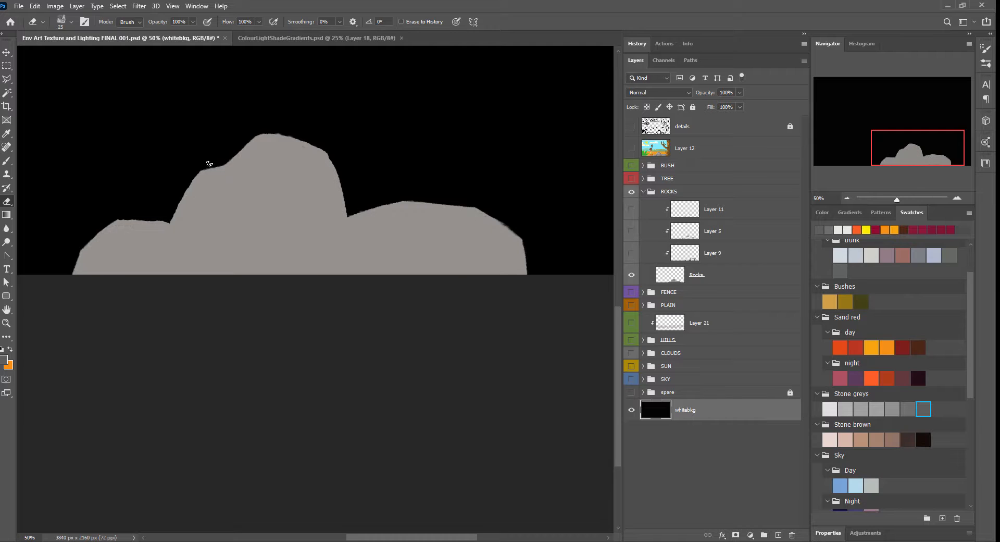
pyautogui.keyDown('ctrl'); pyautogui.click(240, 159); pyautogui.keyUp('ctrl')
pyautogui.moveTo(479, 241)
pyautogui.mouseDown()
pyautogui.moveTo(475, 321)
pyautogui.moveTo(520, 322)
pyautogui.mouseUp()
pyautogui.click(778, 535)
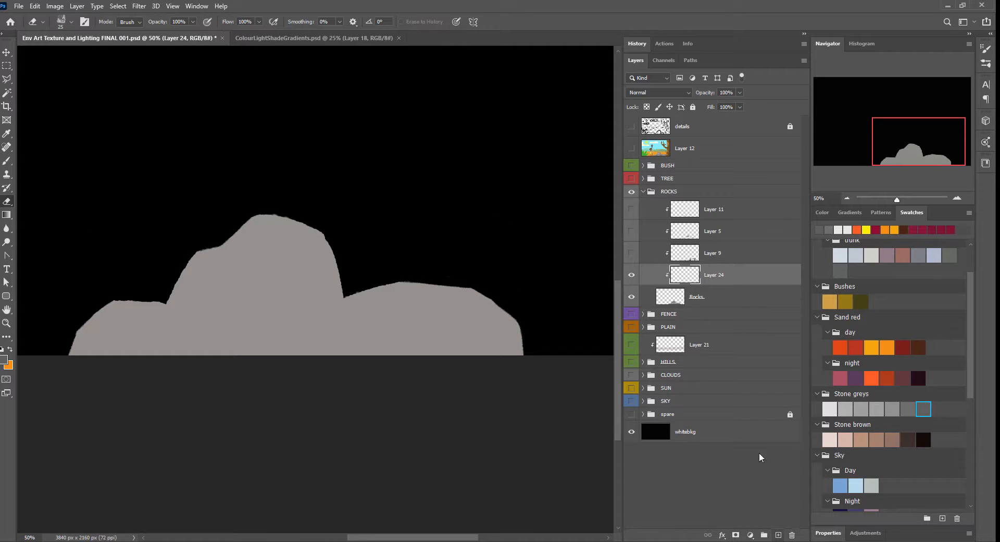
# Step: Set up the brush with the fourth Stone brown swatch and a harder painting preset at 100% opacity
pyautogui.press('b')
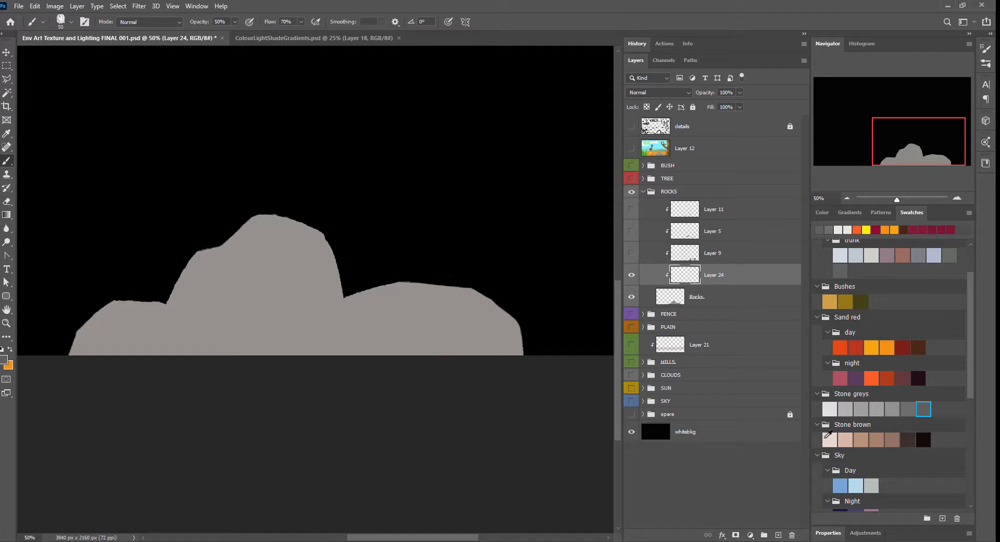
pyautogui.click(877, 439)
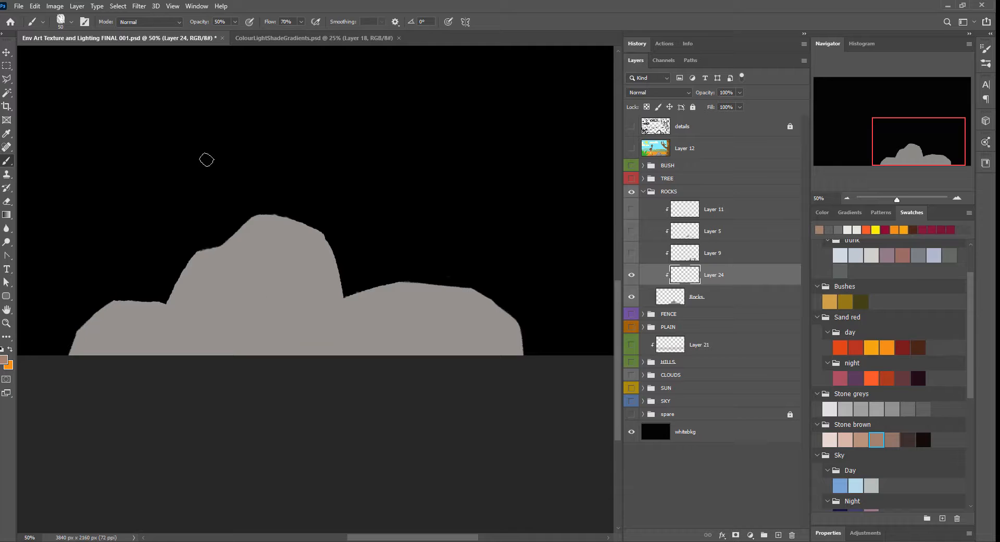
pyautogui.click(986, 48)
pyautogui.click(986, 63)
pyautogui.click(588, 86)
pyautogui.moveTo(590, 76); pyautogui.dragTo(557, 76)
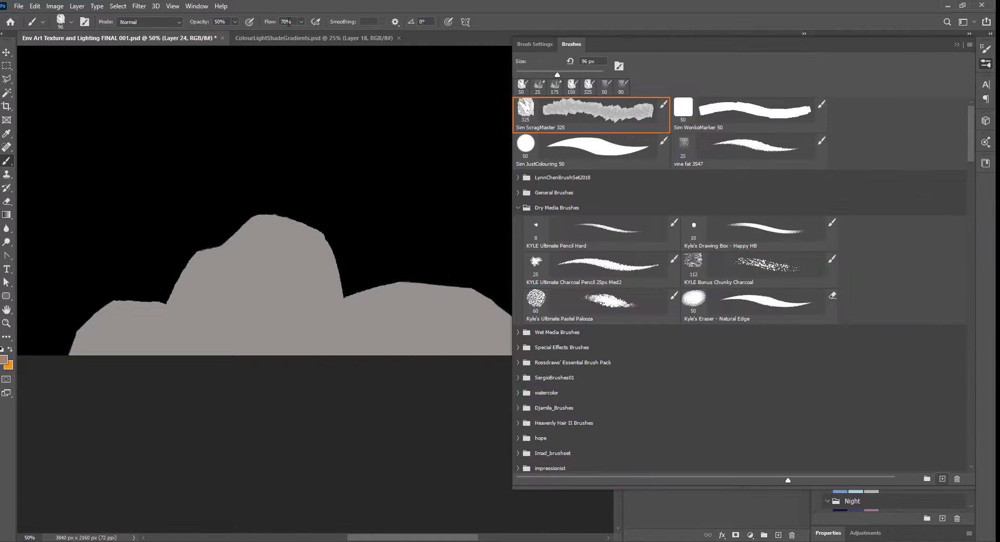
pyautogui.moveTo(200, 23); pyautogui.dragTo(222, 24)
pyautogui.click(957, 45)
# Step: Paint mid-brown planes on the upper-left faces of the left, middle and right rocks on Layer 24
pyautogui.moveTo(237, 232)
pyautogui.mouseDown()
pyautogui.moveTo(245, 241)
pyautogui.moveTo(233, 241)
pyautogui.mouseUp()
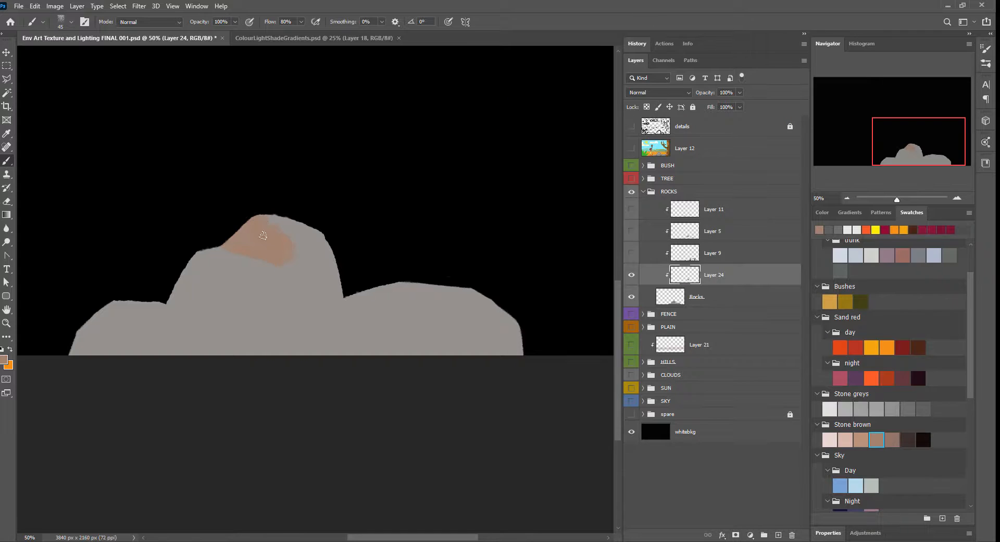
pyautogui.moveTo(351, 292); pyautogui.dragTo(384, 298)
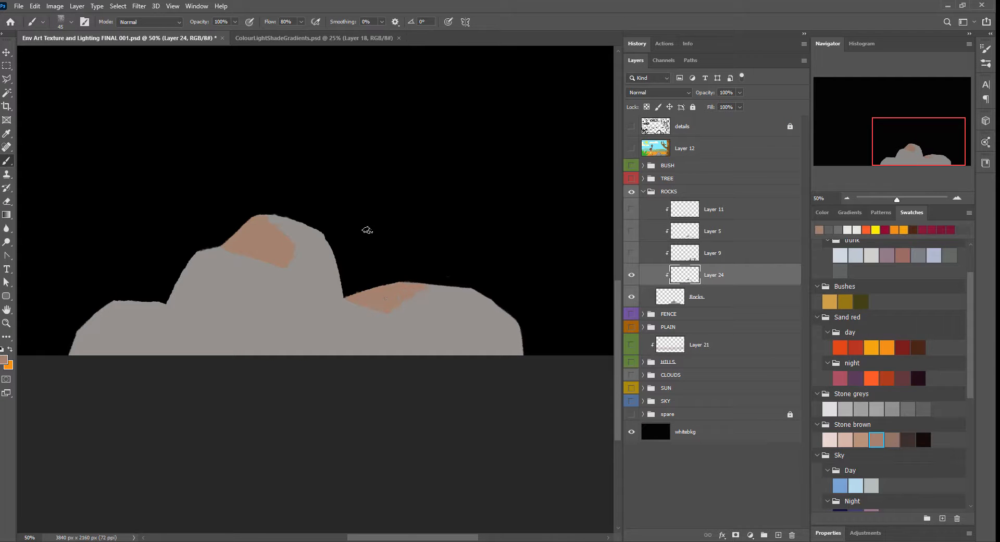
pyautogui.moveTo(151, 307); pyautogui.dragTo(82, 325)
pyautogui.moveTo(179, 318)
pyautogui.mouseDown()
pyautogui.moveTo(197, 326)
pyautogui.moveTo(200, 252)
pyautogui.moveTo(197, 262)
pyautogui.moveTo(270, 298)
pyautogui.mouseUp()
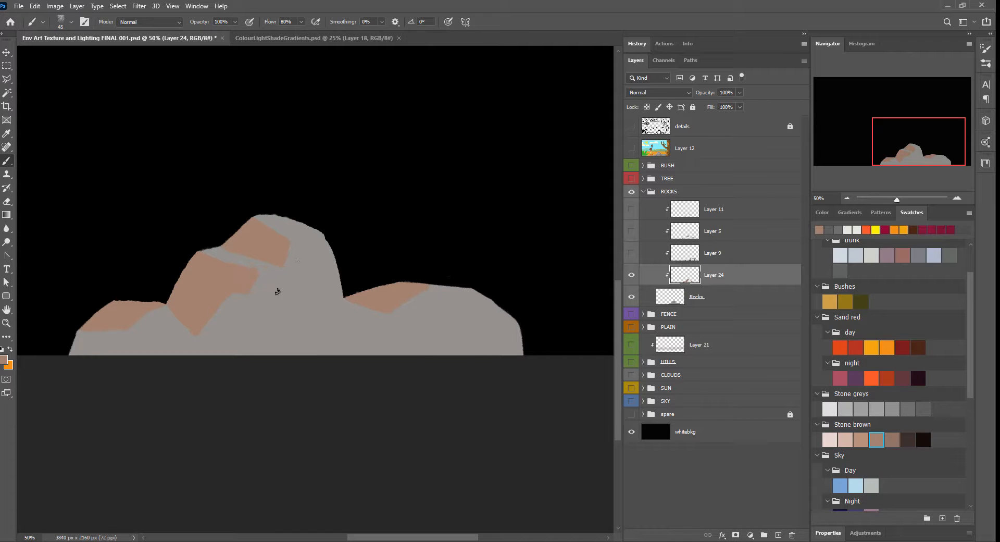
# Step: Add a clipped layer above Layer 24 and paint the right-hand sides of the middle and right rocks with the fifth Stone brown swatch
pyautogui.click(895, 439)
pyautogui.moveTo(294, 245); pyautogui.dragTo(283, 340)
pyautogui.hotkey('ctrl', 'z')
pyautogui.click(779, 535)
pyautogui.moveTo(282, 306); pyautogui.dragTo(263, 355)
pyautogui.moveTo(290, 241)
pyautogui.mouseDown()
pyautogui.moveTo(339, 291)
pyautogui.moveTo(281, 321)
pyautogui.moveTo(258, 352)
pyautogui.mouseUp()
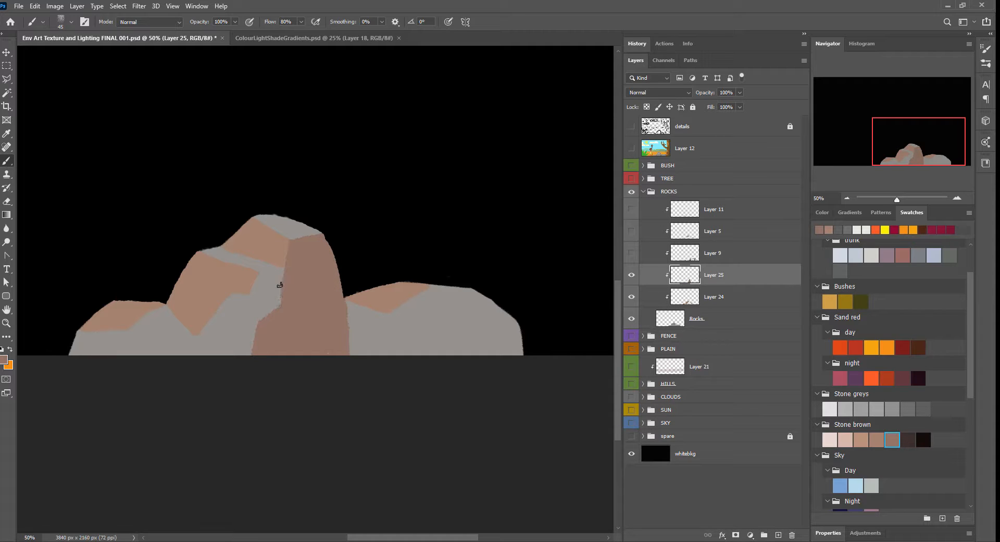
pyautogui.moveTo(437, 317)
pyautogui.mouseDown()
pyautogui.moveTo(449, 355)
pyautogui.moveTo(518, 325)
pyautogui.mouseUp()
pyautogui.moveTo(518, 334)
pyautogui.mouseDown()
pyautogui.moveTo(438, 320)
pyautogui.moveTo(495, 310)
pyautogui.moveTo(429, 351)
pyautogui.mouseUp()
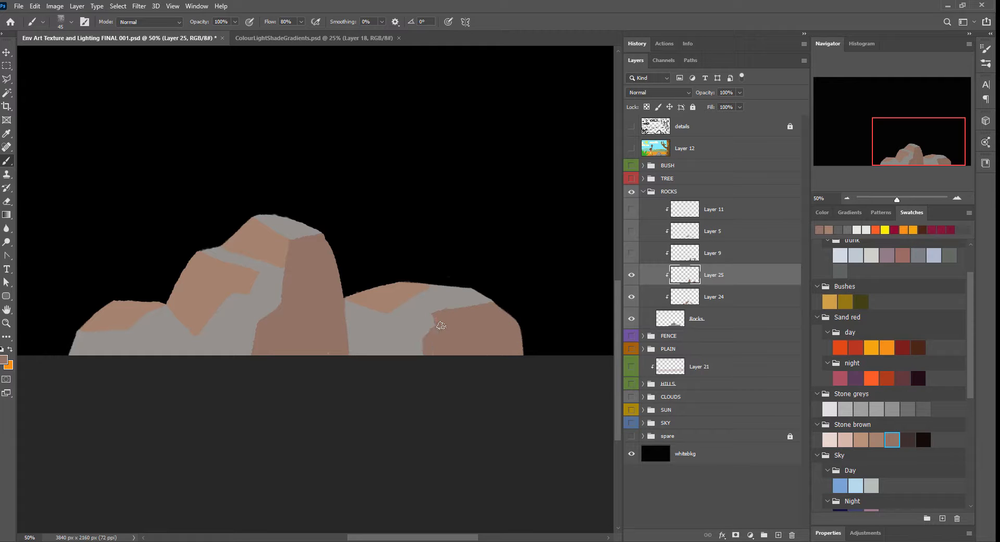
# Step: Add another clipped layer above Layer 25
pyautogui.click(909, 440)
pyautogui.hotkey('ctrl', 'shift', 'alt', 'n')
pyautogui.click(880, 439)
pyautogui.moveTo(80, 333); pyautogui.dragTo(76, 354)
pyautogui.click(892, 440)
pyautogui.moveTo(251, 326); pyautogui.dragTo(239, 345)
pyautogui.hotkey('ctrl', 'z')
pyautogui.hotkey('ctrl', 'z')
pyautogui.hotkey('ctrl', 'z')
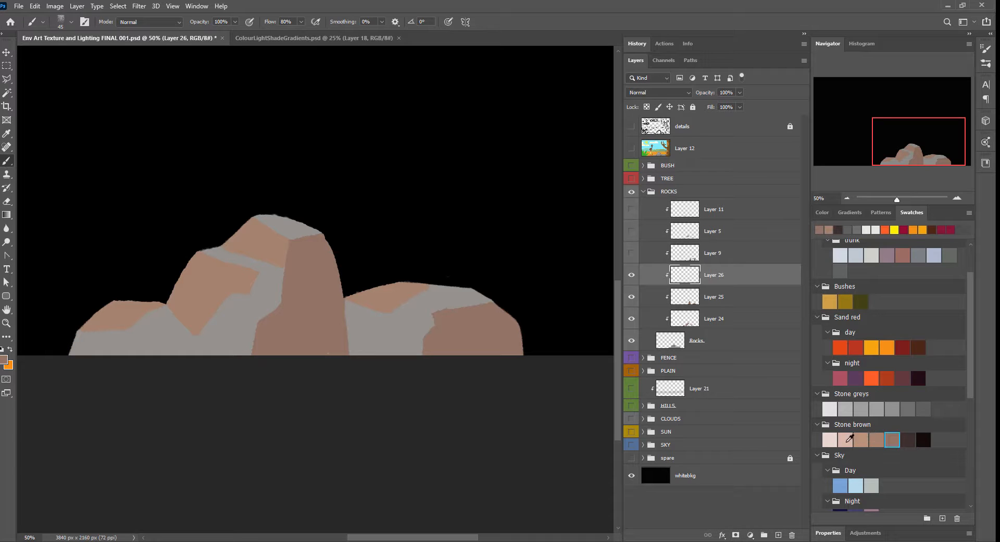
# Step: Paint the top faces of the middle and right rocks and the middle rock's upper ledge with the second Stone brown swatch
pyautogui.click(846, 440)
pyautogui.moveTo(263, 271)
pyautogui.mouseDown()
pyautogui.moveTo(204, 251)
pyautogui.moveTo(284, 277)
pyautogui.mouseUp()
pyautogui.moveTo(255, 218); pyautogui.dragTo(323, 235)
pyautogui.moveTo(395, 310)
pyautogui.mouseDown()
pyautogui.moveTo(489, 301)
pyautogui.moveTo(471, 292)
pyautogui.moveTo(453, 314)
pyautogui.mouseUp()
pyautogui.moveTo(429, 285); pyautogui.dragTo(392, 311)
pyautogui.moveTo(321, 239); pyautogui.dragTo(293, 244)
pyautogui.moveTo(223, 250); pyautogui.dragTo(289, 268)
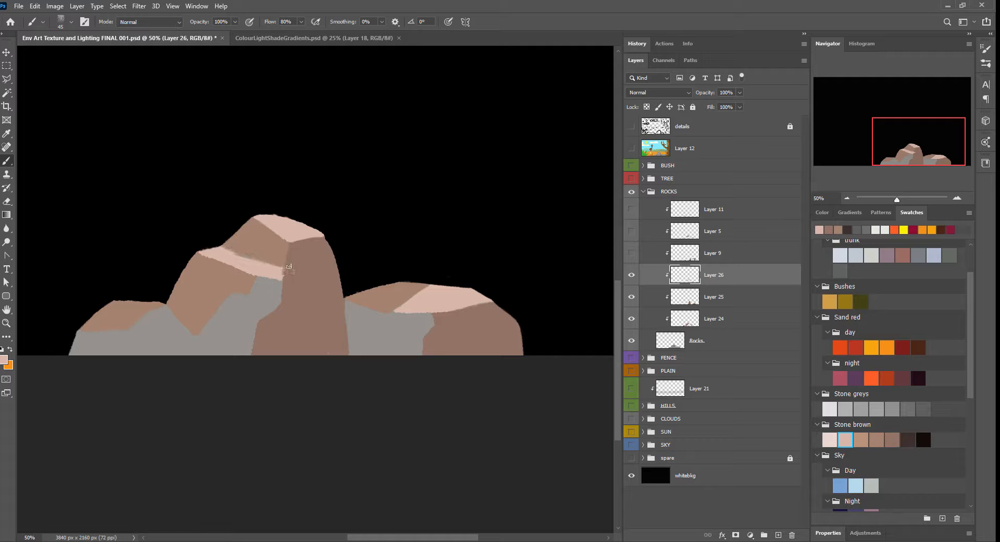
# Step: Paint a small lower ledge on the middle rock and the left rock's top face in the same pale pinkish brown
pyautogui.moveTo(238, 298); pyautogui.dragTo(274, 315)
pyautogui.moveTo(263, 320)
pyautogui.mouseDown()
pyautogui.moveTo(231, 296)
pyautogui.moveTo(281, 313)
pyautogui.mouseUp()
pyautogui.moveTo(282, 311); pyautogui.dragTo(260, 322)
pyautogui.moveTo(239, 292); pyautogui.dragTo(228, 295)
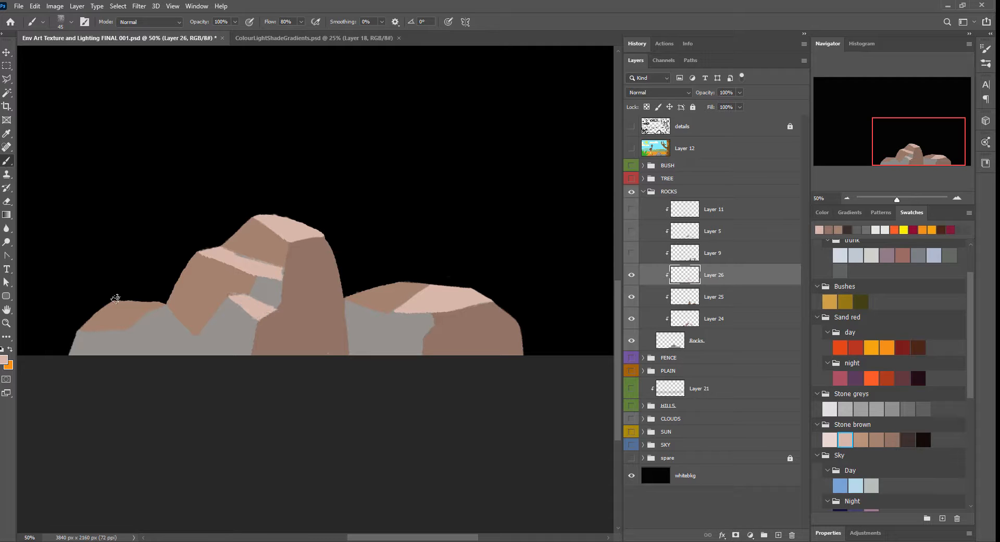
pyautogui.moveTo(115, 298)
pyautogui.mouseDown()
pyautogui.moveTo(159, 303)
pyautogui.moveTo(115, 298)
pyautogui.moveTo(198, 353)
pyautogui.mouseUp()
# Step: Paint the shaded side between the left and middle rocks on Layer 25 with the fifth Stone brown swatch
pyautogui.click(892, 440)
pyautogui.click(683, 296)
pyautogui.moveTo(165, 315)
pyautogui.mouseDown()
pyautogui.moveTo(133, 351)
pyautogui.moveTo(180, 350)
pyautogui.mouseUp()
# Step: Fill grey areas of the left and middle rocks and the left part of the right rock with sampled brown on Layer 24
pyautogui.keyDown('alt'); pyautogui.click(185, 308); pyautogui.keyUp('alt')
pyautogui.click(683, 318)
pyautogui.moveTo(122, 331); pyautogui.dragTo(76, 348)
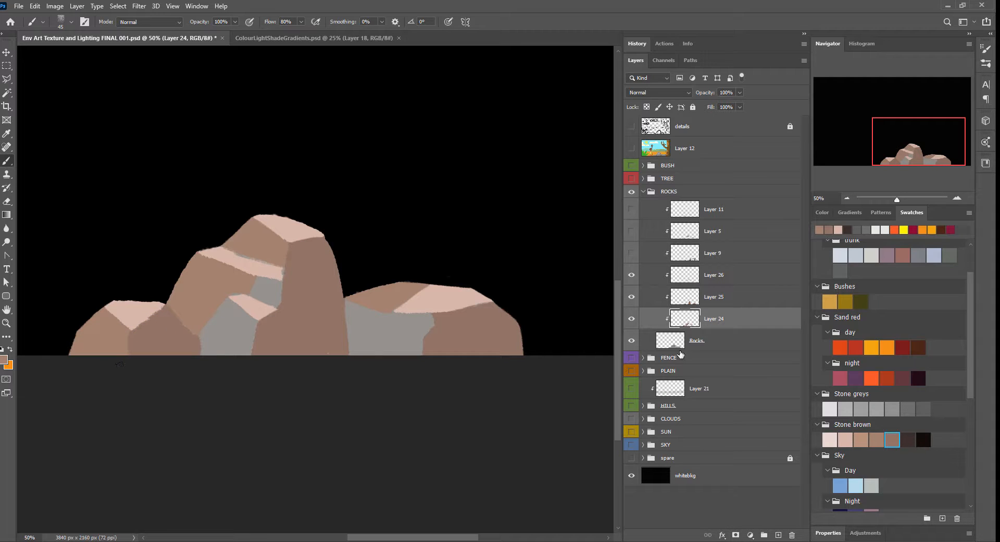
pyautogui.moveTo(386, 315); pyautogui.dragTo(356, 345)
pyautogui.moveTo(212, 313)
pyautogui.mouseDown()
pyautogui.moveTo(238, 304)
pyautogui.moveTo(231, 334)
pyautogui.mouseUp()
pyautogui.moveTo(256, 281); pyautogui.dragTo(278, 295)
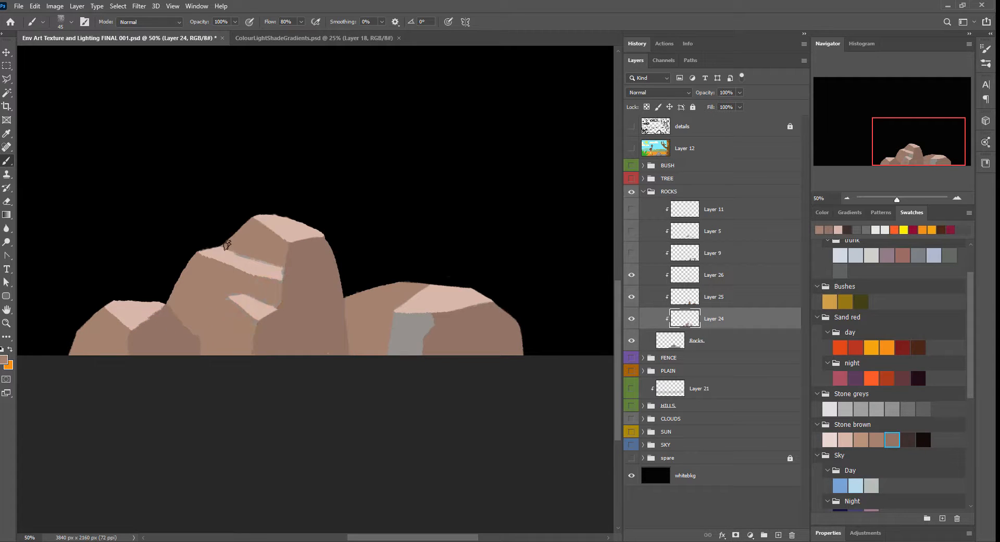
# Step: Extend the right rock's top face to its left edge on Layer 26 with the second Stone brown swatch
pyautogui.click(846, 439)
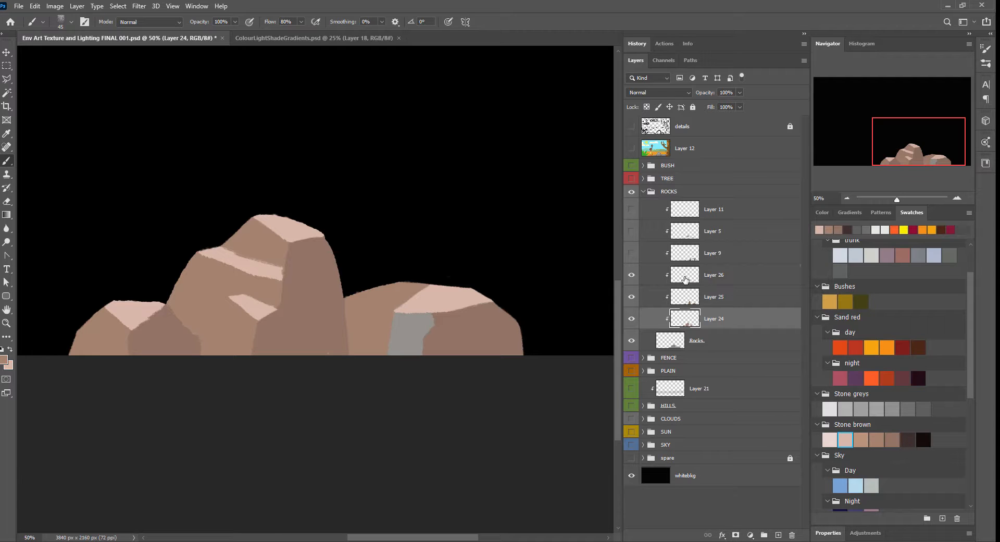
pyautogui.click(729, 275)
pyautogui.moveTo(392, 295)
pyautogui.mouseDown()
pyautogui.moveTo(350, 293)
pyautogui.moveTo(384, 273)
pyautogui.mouseUp()
# Step: Cover the last grey strip on the right rock's front face with sampled brown on Layer 24
pyautogui.keyDown('alt'); pyautogui.click(377, 350); pyautogui.keyUp('alt')
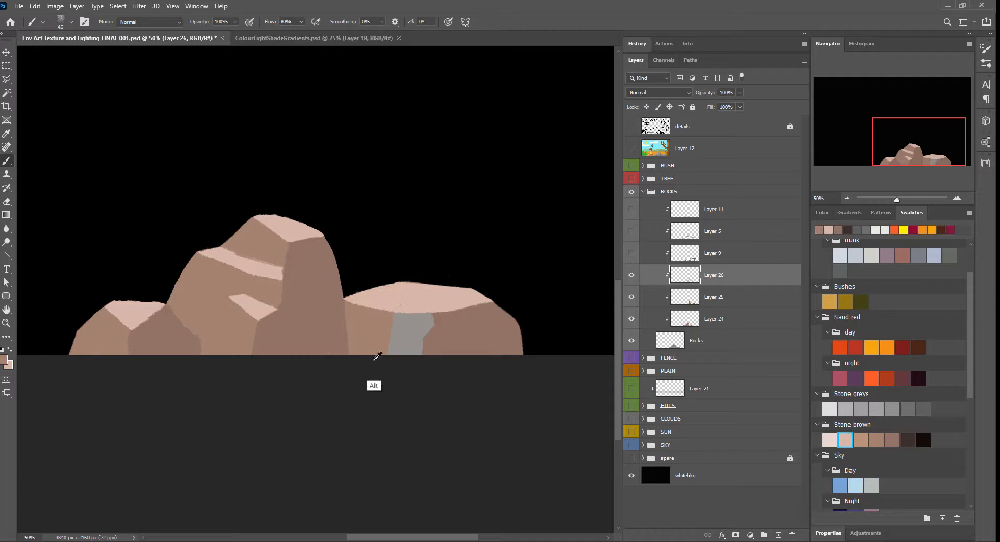
pyautogui.click(730, 318)
pyautogui.moveTo(396, 341)
pyautogui.mouseDown()
pyautogui.moveTo(391, 318)
pyautogui.moveTo(423, 357)
pyautogui.mouseUp()
# Step: Add a clipped layer above Layer 26 and load a soft 200 px texture brush with the palest Stone brown swatch
pyautogui.click(848, 198)
pyautogui.moveTo(507, 262); pyautogui.dragTo(579, 427)
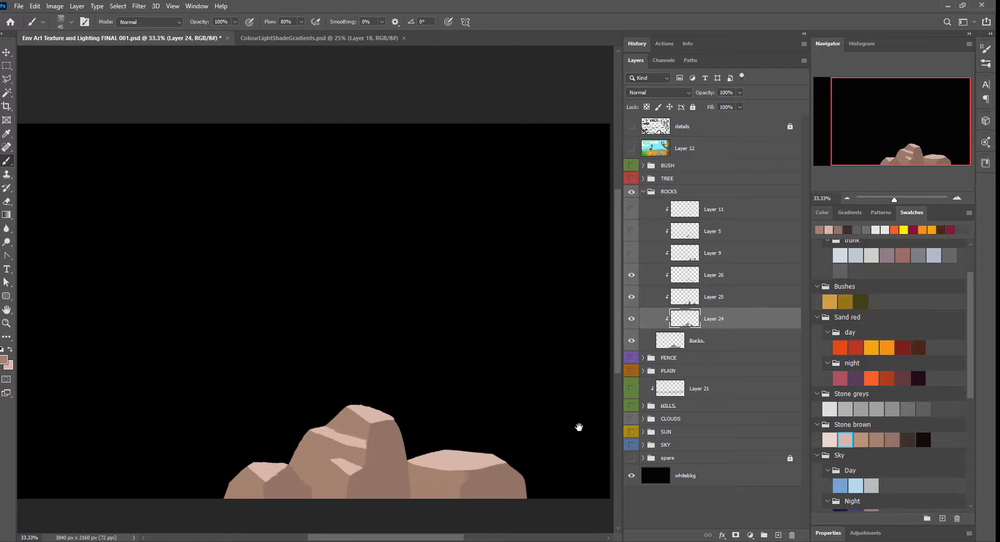
pyautogui.click(732, 276)
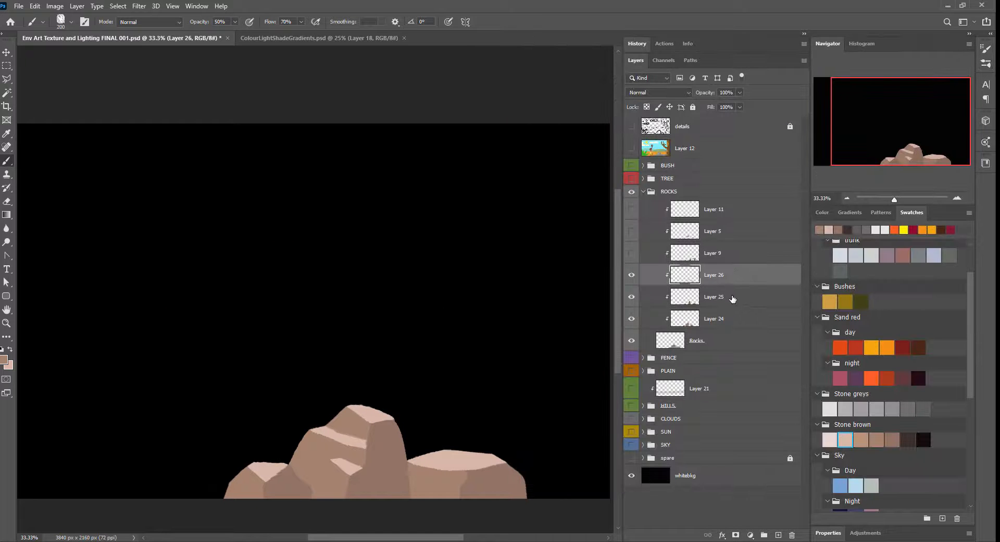
pyautogui.click(780, 534)
pyautogui.scroll(-5, 523, 279)
pyautogui.click(832, 439)
pyautogui.moveTo(244, 360); pyautogui.dragTo(266, 365)
pyautogui.moveTo(268, 360); pyautogui.dragTo(341, 362)
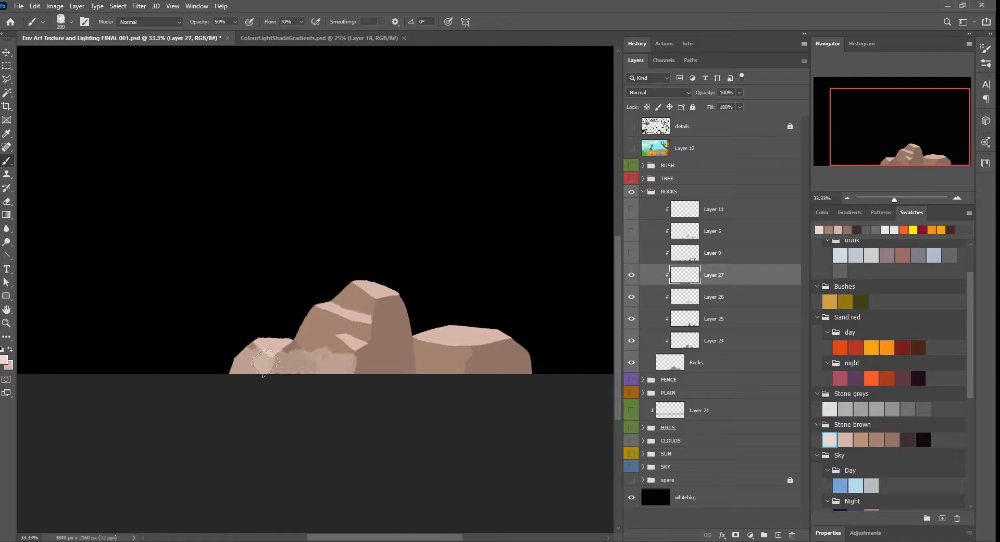
pyautogui.hotkey('ctrl', 'z')
# Step: Reduce the brush to 150 px, 19% opacity and 41% flow, and brush faint pale texture over the lower rock faces
pyautogui.moveTo(272, 24); pyautogui.dragTo(187, 24)
pyautogui.press('[')
pyautogui.press('[')
pyautogui.moveTo(271, 362); pyautogui.dragTo(451, 362)
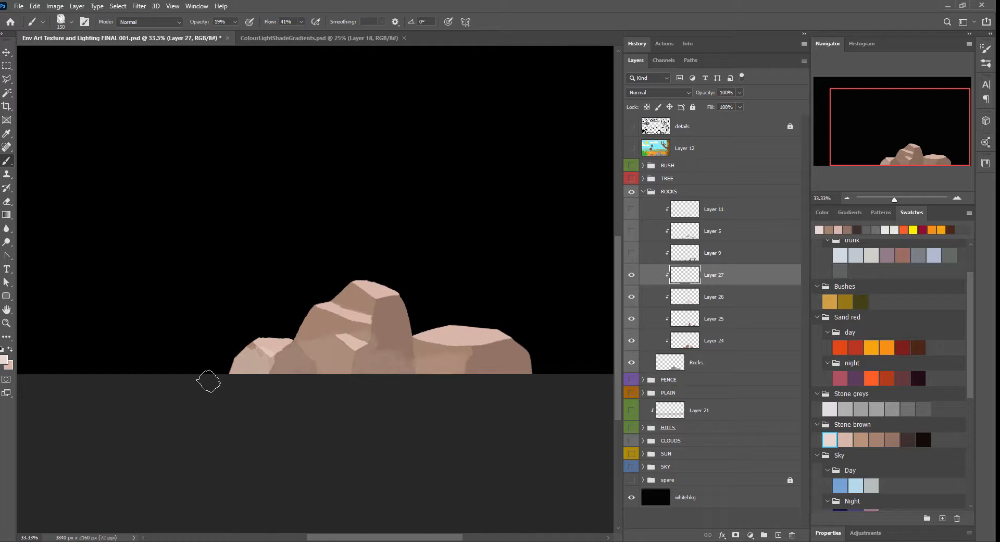
pyautogui.moveTo(519, 365)
pyautogui.mouseDown()
pyautogui.moveTo(340, 366)
pyautogui.moveTo(520, 365)
pyautogui.mouseUp()
# Step: Try different blend modes on Layer 27 and set it to Linear Burn
pyautogui.click(679, 94)
pyautogui.click(672, 102)
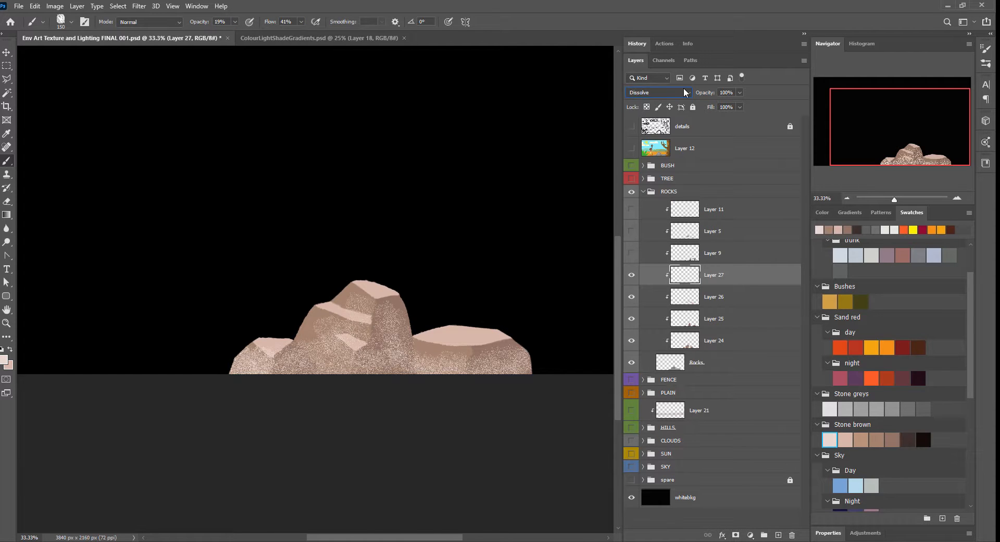
pyautogui.scroll(-20, 684, 92)
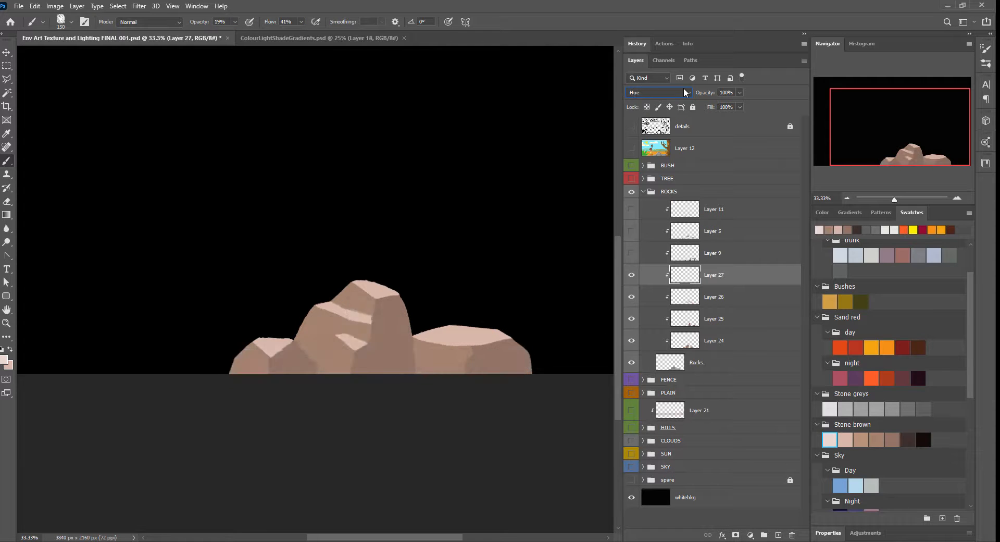
pyautogui.scroll(18, 684, 92)
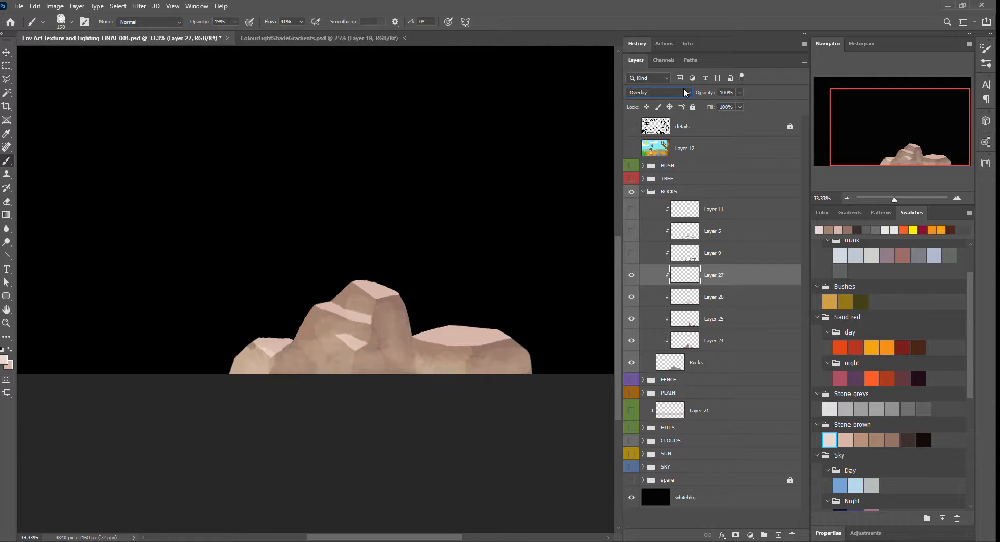
# Step: Show the SKY, SUN, CLOUDS, HILLS, Layer 21 and PLAIN items again and save the document
pyautogui.hotkey('ctrl', '-')
pyautogui.moveTo(632, 467); pyautogui.dragTo(632, 394)
pyautogui.hotkey('ctrl', 's')
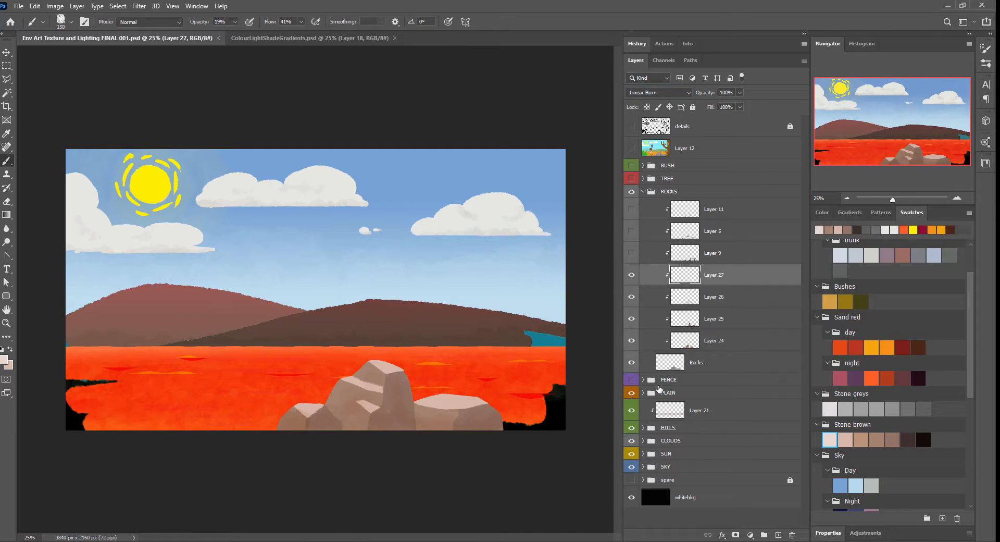
# Step: Add a clipped layer above Layer 27 and choose a 25 px textured line brush at 100% opacity
pyautogui.click(728, 192)
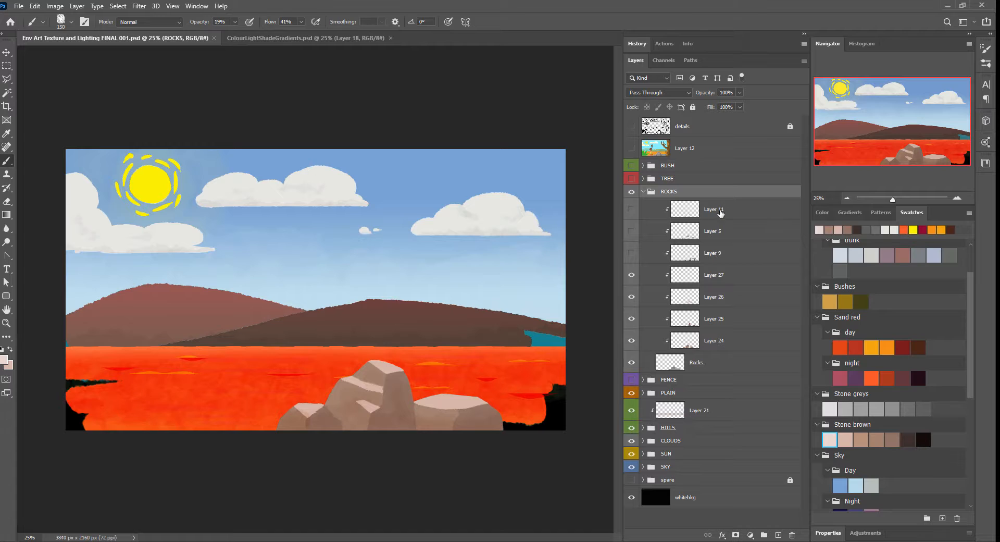
pyautogui.click(957, 199)
pyautogui.click(957, 200)
pyautogui.moveTo(523, 419); pyautogui.dragTo(365, 216)
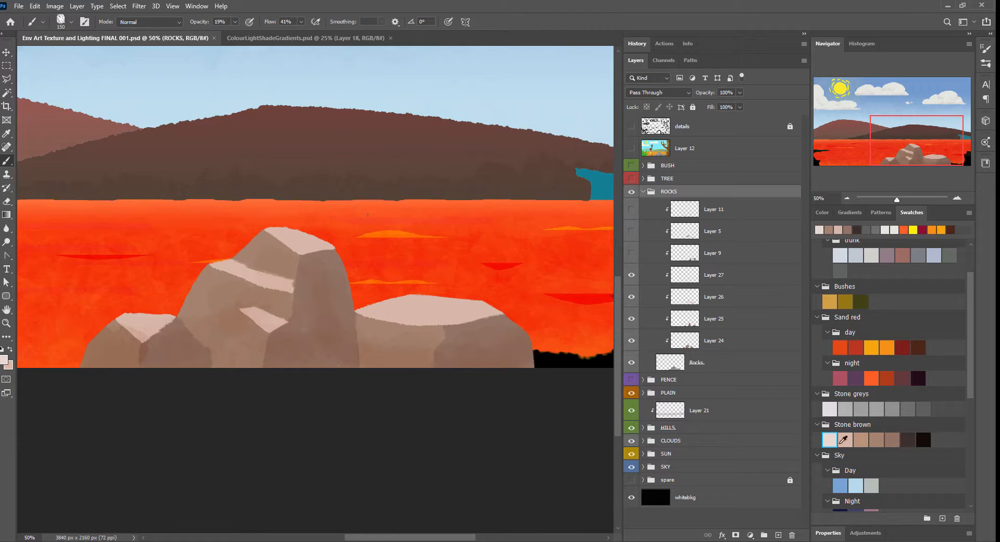
pyautogui.click(743, 283)
pyautogui.click(779, 535)
pyautogui.click(983, 59)
pyautogui.click(751, 114)
pyautogui.click(727, 24)
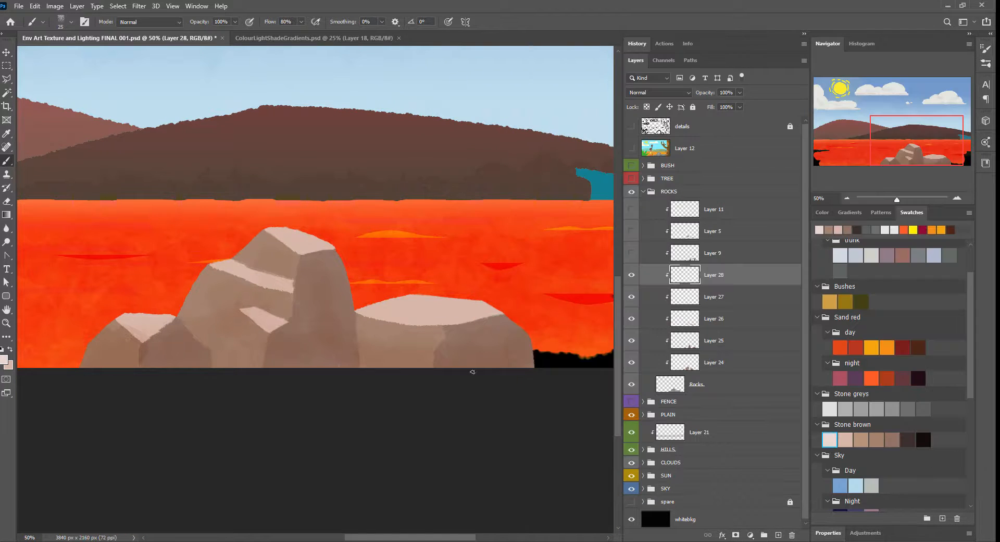
pyautogui.moveTo(306, 270)
pyautogui.mouseDown()
pyautogui.moveTo(312, 336)
pyautogui.moveTo(627, 234)
pyautogui.mouseUp()
pyautogui.hotkey('ctrl', 'z')
pyautogui.hotkey('ctrl', 'z')
# Step: Reduce the brush to a fine line and draw pale highlights along the facet edges of the left and middle rocks
pyautogui.press('[')
pyautogui.press('[')
pyautogui.press('[')
pyautogui.press('[')
pyautogui.hotkey('ctrl', '+')
pyautogui.hotkey('ctrl', '+')
pyautogui.moveTo(183, 253); pyautogui.dragTo(203, 270)
pyautogui.moveTo(352, 163)
pyautogui.mouseDown()
pyautogui.moveTo(391, 148)
pyautogui.moveTo(431, 169)
pyautogui.mouseUp()
pyautogui.moveTo(432, 230); pyautogui.dragTo(488, 298)
pyautogui.moveTo(489, 278); pyautogui.dragTo(508, 271)
pyautogui.moveTo(561, 123); pyautogui.dragTo(548, 137)
pyautogui.moveTo(543, 168); pyautogui.dragTo(545, 116)
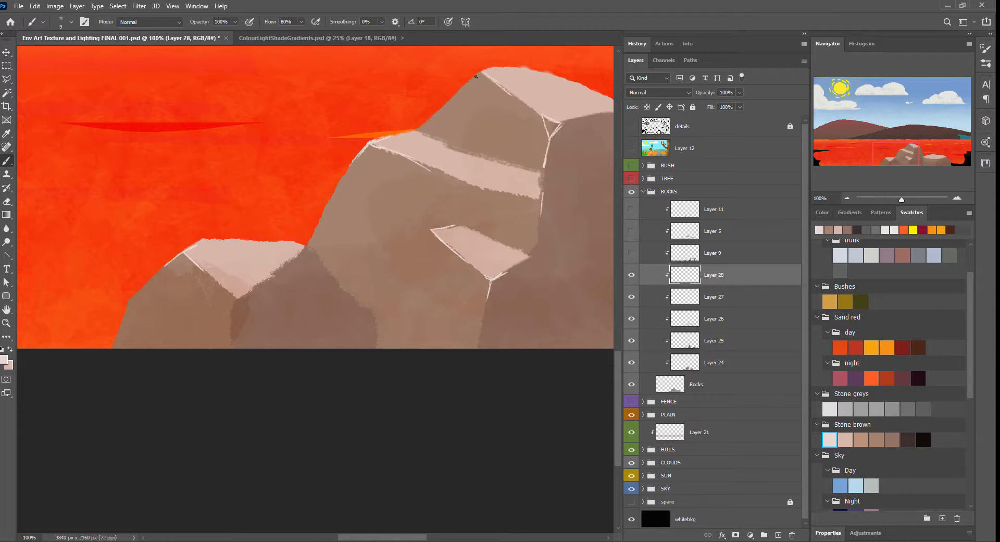
# Step: Add pale edge lines to the middle rock's upper outline and ledges and to the right rock's top rim and front crease
pyautogui.moveTo(476, 76); pyautogui.dragTo(463, 88)
pyautogui.moveTo(553, 120); pyautogui.dragTo(432, 154)
pyautogui.moveTo(442, 156); pyautogui.dragTo(459, 153)
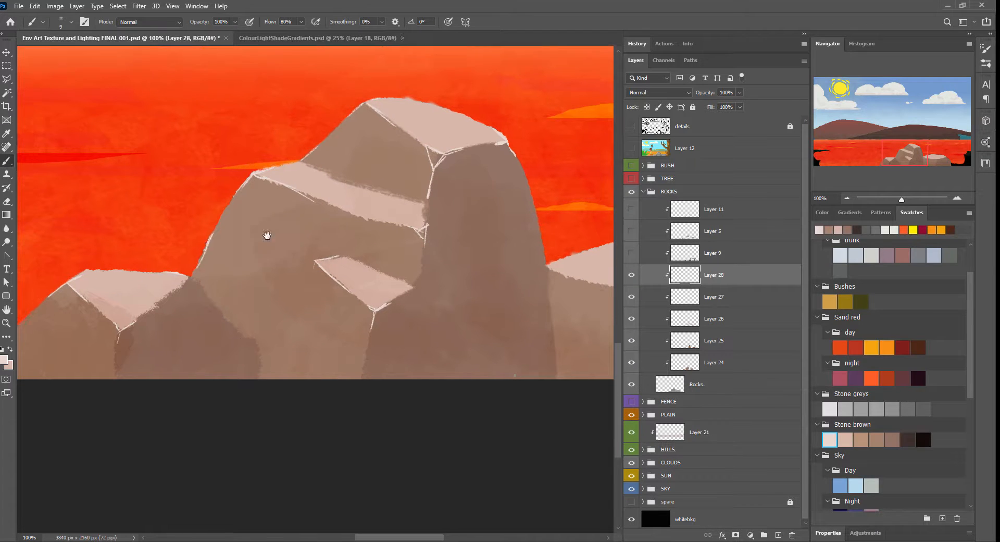
pyautogui.hscroll(5, 289, 245)
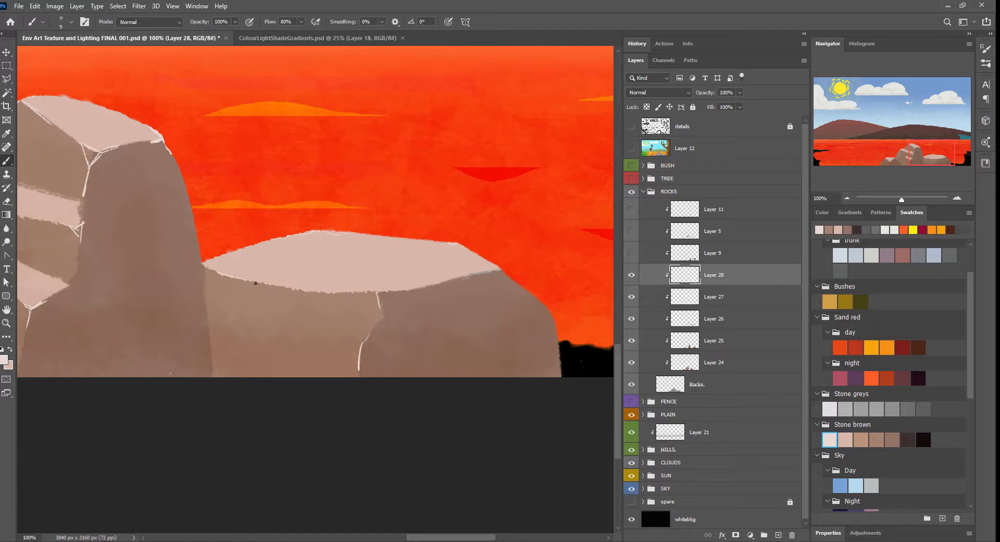
# Step: Draw thin pale cracks across the faces of the middle and right rocks
pyautogui.hscroll(-4, 255, 283)
pyautogui.moveTo(245, 130); pyautogui.dragTo(237, 149)
pyautogui.moveTo(237, 229); pyautogui.dragTo(463, 168)
pyautogui.moveTo(469, 208); pyautogui.dragTo(120, 251)
pyautogui.moveTo(407, 284); pyautogui.dragTo(446, 274)
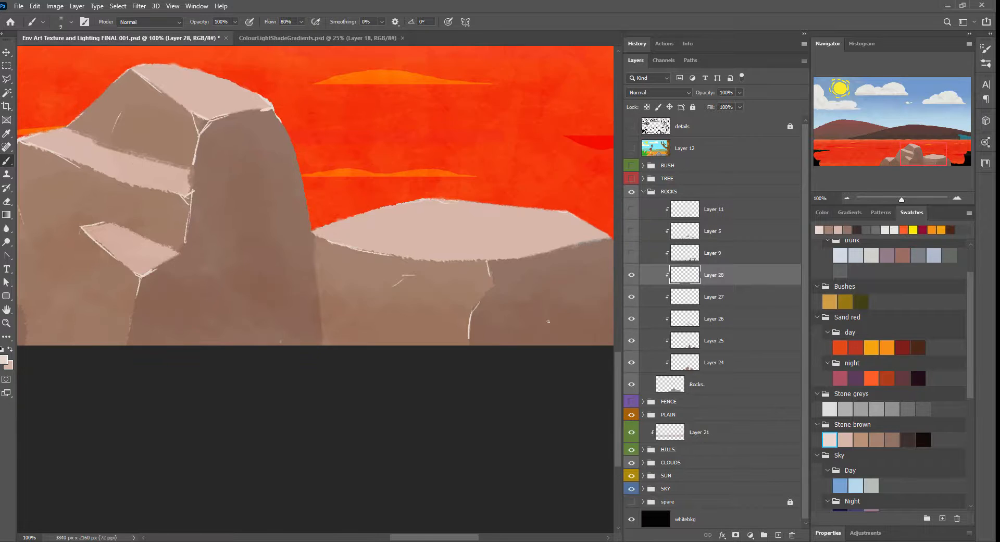
pyautogui.moveTo(445, 221)
pyautogui.mouseDown()
pyautogui.moveTo(266, 198)
pyautogui.moveTo(491, 256)
pyautogui.mouseUp()
# Step: Cycle through the blend modes to soften the highlight lines on Layer 28 and add a new clipped layer above it
pyautogui.hotkey('ctrl', '-')
pyautogui.hotkey('ctrl', '-')
pyautogui.hotkey('ctrl', '-')
pyautogui.hotkey('ctrl', '+')
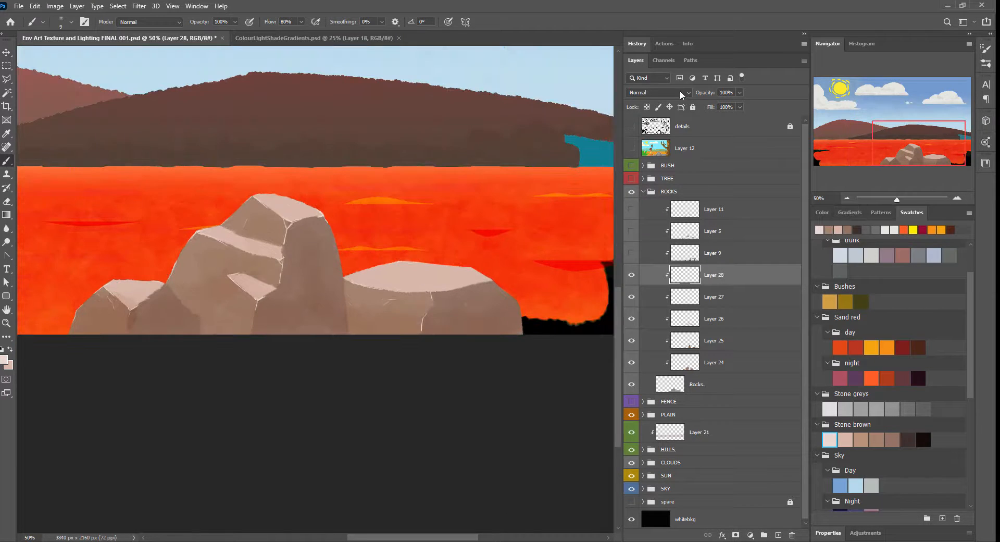
pyautogui.click(680, 91)
pyautogui.press('Down')
pyautogui.press('Down')
pyautogui.press('Down')
pyautogui.press('Down')
pyautogui.press('Down')
pyautogui.press('Down')
pyautogui.press('Down')
pyautogui.press('Down')
pyautogui.press('Down')
pyautogui.press('Down')
pyautogui.press('Down')
pyautogui.press('Down')
pyautogui.press('Down')
pyautogui.hotkey('ctrl', 'shift', 'alt', 'n')
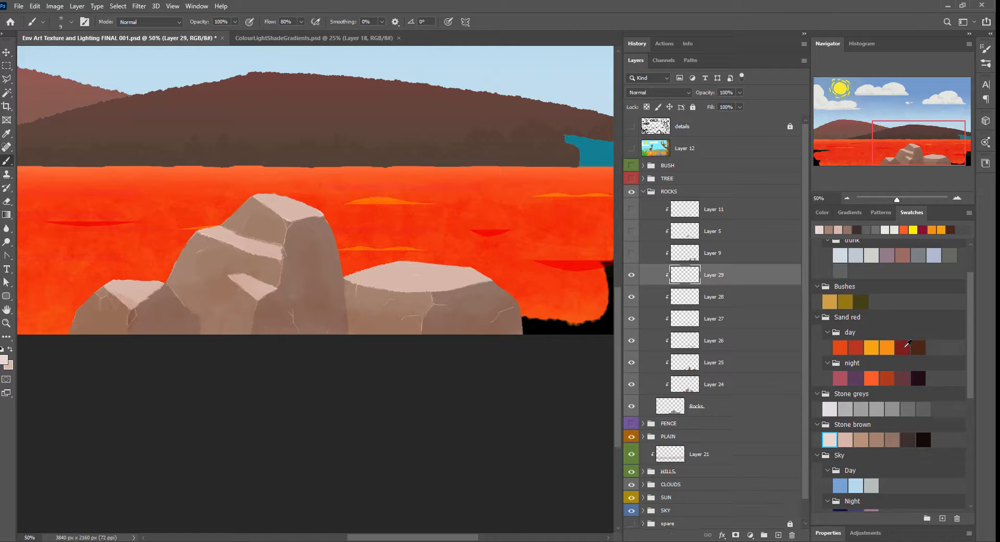
pyautogui.click(758, 327)
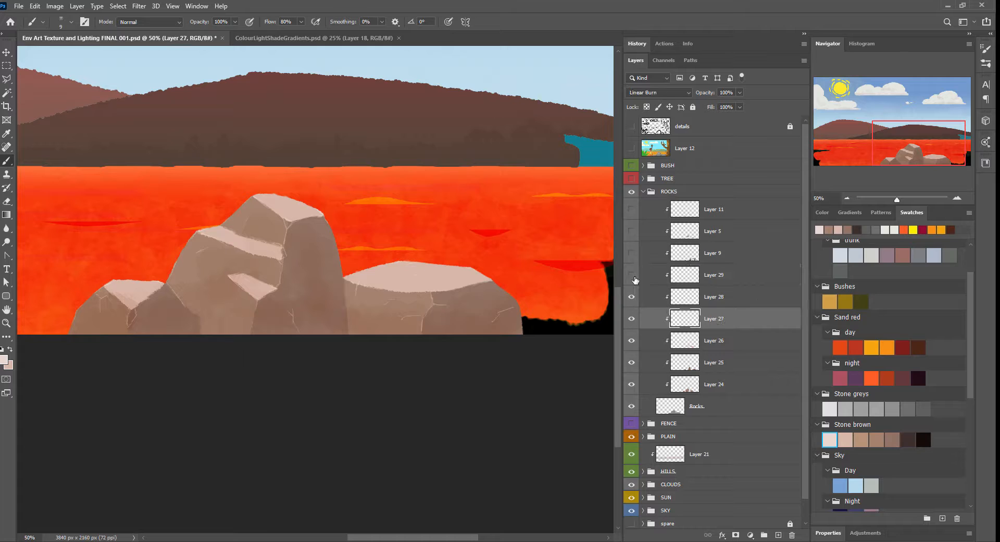
pyautogui.keyDown('shift'); pyautogui.click(760, 388); pyautogui.keyUp('shift')
pyautogui.hotkey('ctrl', 'e')
pyautogui.hotkey('ctrl', 'z')
# Step: Select Layer 25 and hide the clipped layers from Layer 29 down to Layer 26
pyautogui.click(679, 322)
pyautogui.click(679, 339)
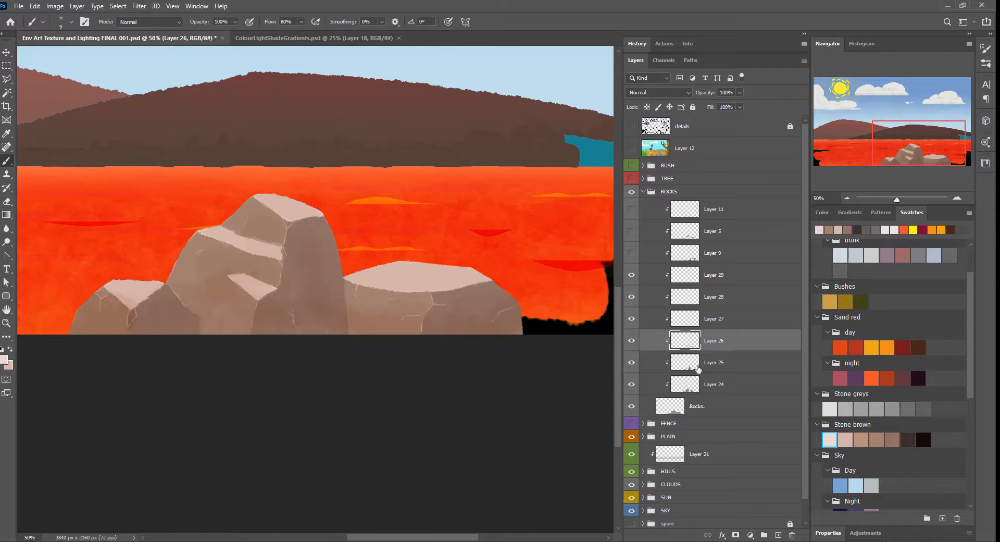
pyautogui.click(699, 370)
pyautogui.moveTo(631, 276); pyautogui.dragTo(631, 340)
# Step: Paint a brown shaded patch on Layer 25 where the right rock meets the middle rock, and show Layers 26 to 29 again
pyautogui.keyDown('alt'); pyautogui.click(335, 304); pyautogui.keyUp('alt')
pyautogui.press(']')
pyautogui.press(']')
pyautogui.press(']')
pyautogui.press(']')
pyautogui.press(']')
pyautogui.press(']')
pyautogui.press(']')
pyautogui.press(']')
pyautogui.moveTo(334, 281); pyautogui.dragTo(353, 292)
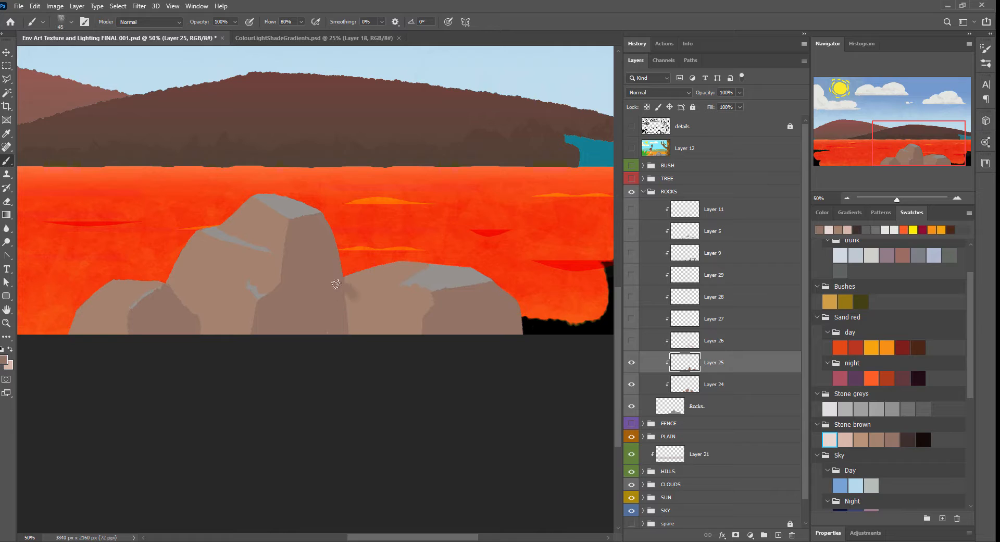
pyautogui.moveTo(631, 274); pyautogui.dragTo(630, 337)
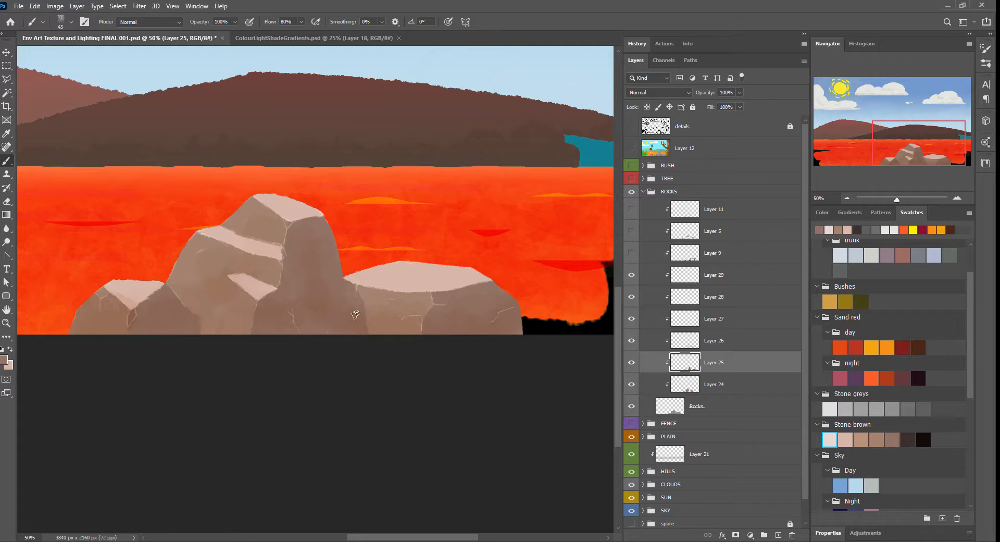
# Step: Touch up the light top plane on Layer 26 and the shaded face on Layer 25 at the right rock's inner end
pyautogui.hotkey('alt', ']')
pyautogui.keyDown('alt'); pyautogui.click(346, 287); pyautogui.keyUp('alt')
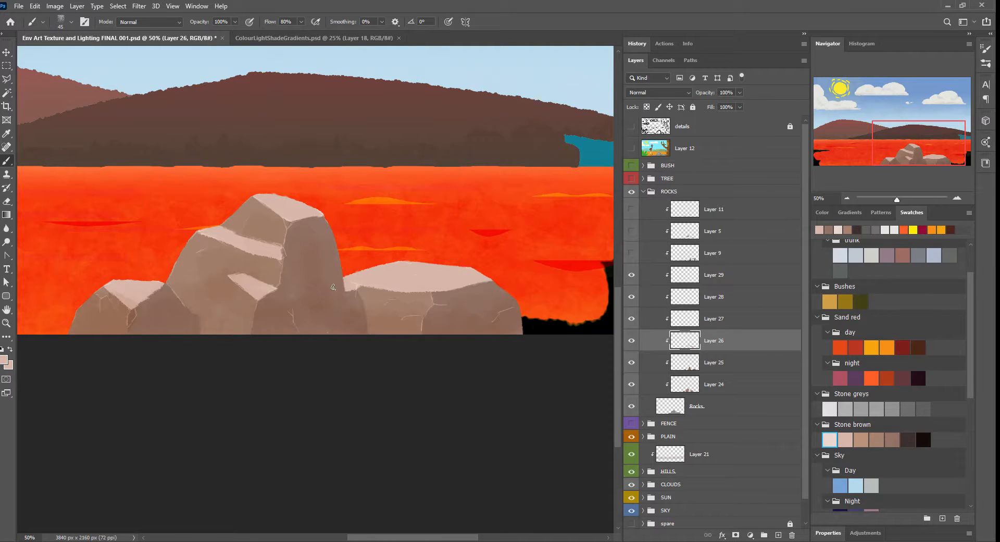
pyautogui.hotkey('alt', ']')
pyautogui.hotkey('alt', ']')
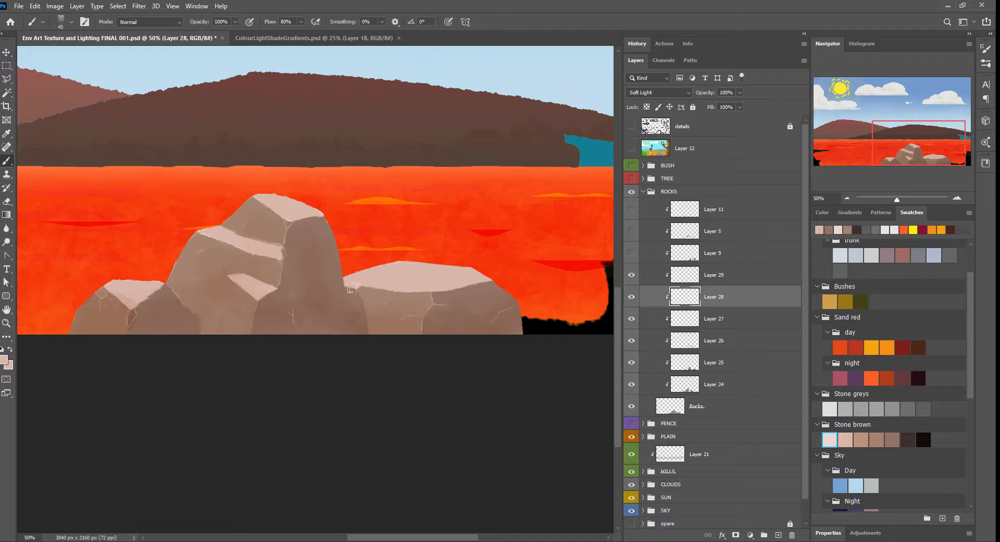
pyautogui.hotkey('alt', '[')
pyautogui.hotkey('alt', '[')
pyautogui.hotkey('alt', '[')
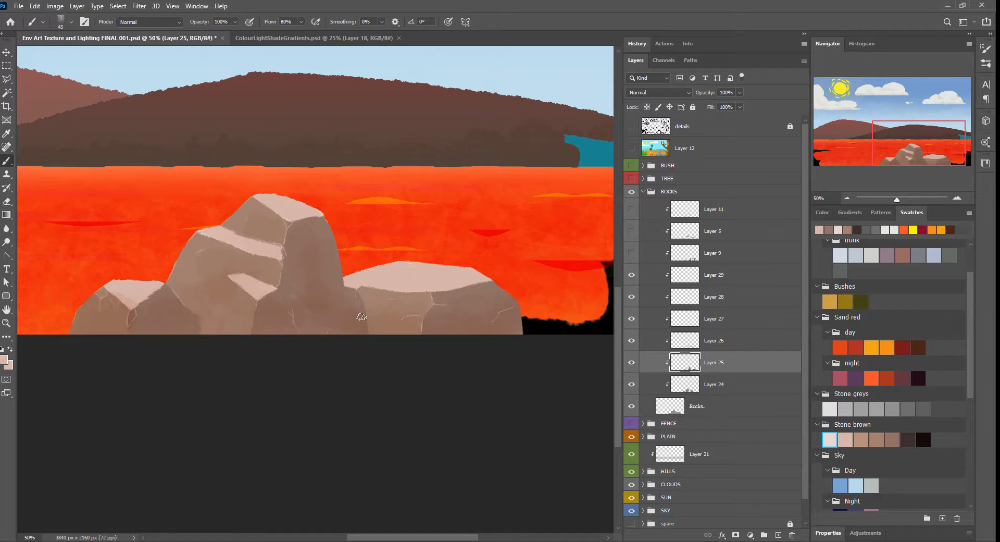
pyautogui.keyDown('alt'); pyautogui.click(361, 316); pyautogui.keyUp('alt')
pyautogui.hotkey('alt', ']')
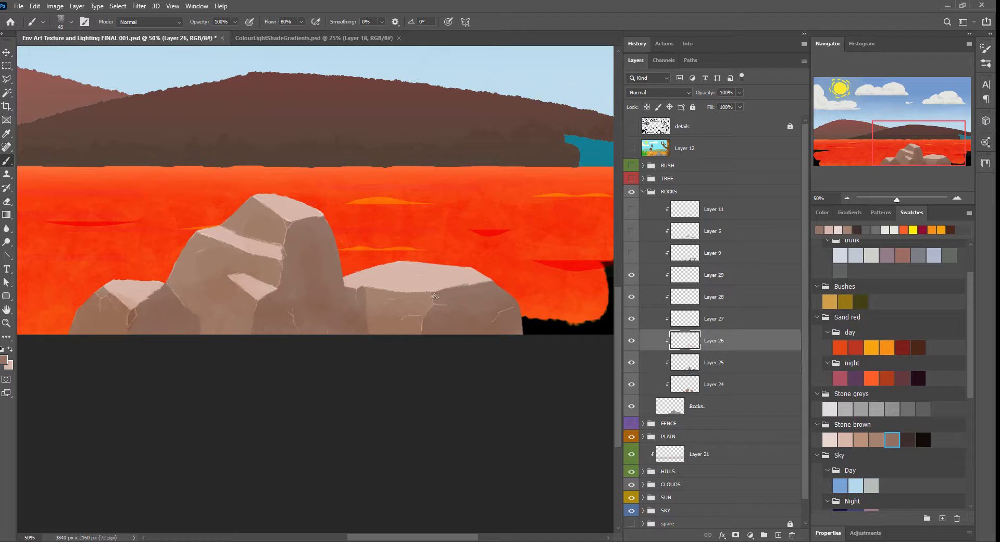
pyautogui.hotkey('alt', '[')
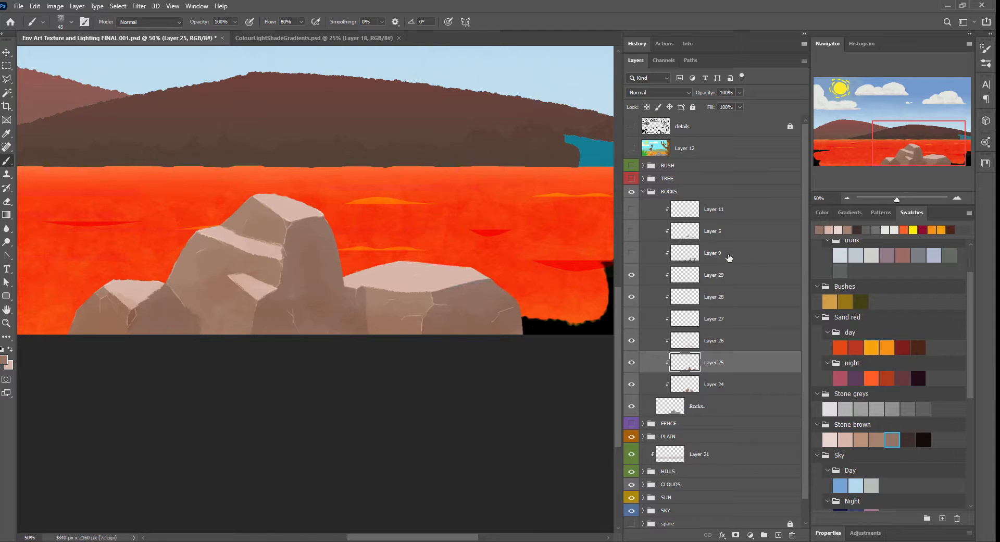
# Step: Add a clipped Hue/Saturation adjustment above Layer 26 with hue -22, saturation +56 and lightness -8
pyautogui.click(749, 349)
pyautogui.click(751, 535)
pyautogui.click(800, 424)
pyautogui.moveTo(889, 457); pyautogui.dragTo(873, 457)
pyautogui.moveTo(889, 477); pyautogui.dragTo(909, 476)
pyautogui.moveTo(888, 496)
pyautogui.mouseDown()
pyautogui.moveTo(897, 496)
pyautogui.moveTo(883, 496)
pyautogui.mouseUp()
pyautogui.moveTo(909, 477); pyautogui.dragTo(927, 477)
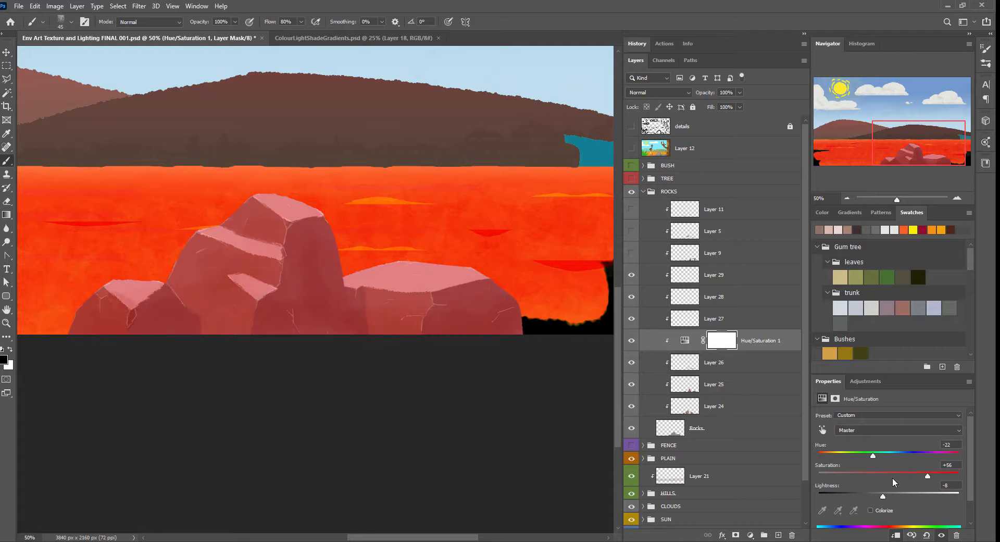
# Step: Paint small stone-grey pebbles on the Rocks layer, on the red plain either side of the middle rock, and show the details sketch
pyautogui.click(748, 405)
pyautogui.click(893, 137)
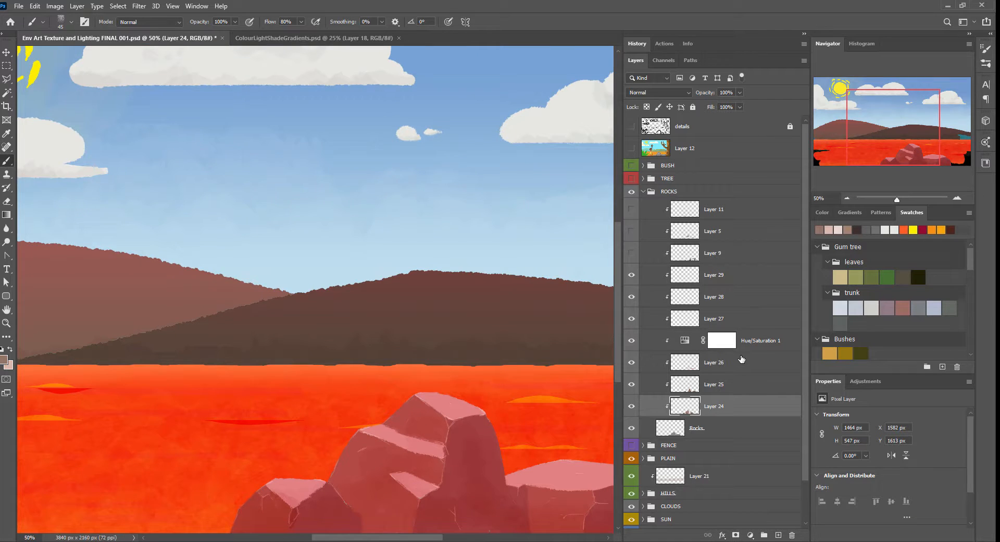
pyautogui.moveTo(550, 378); pyautogui.dragTo(297, 307)
pyautogui.press('[')
pyautogui.press('[')
pyautogui.press('[')
pyautogui.press('[')
pyautogui.press('x')
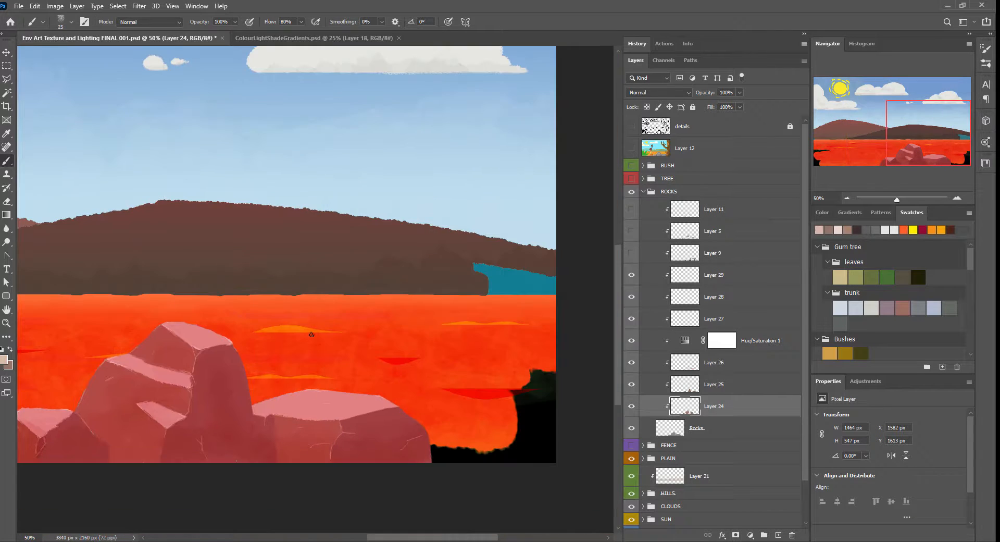
pyautogui.doubleClick(830, 381)
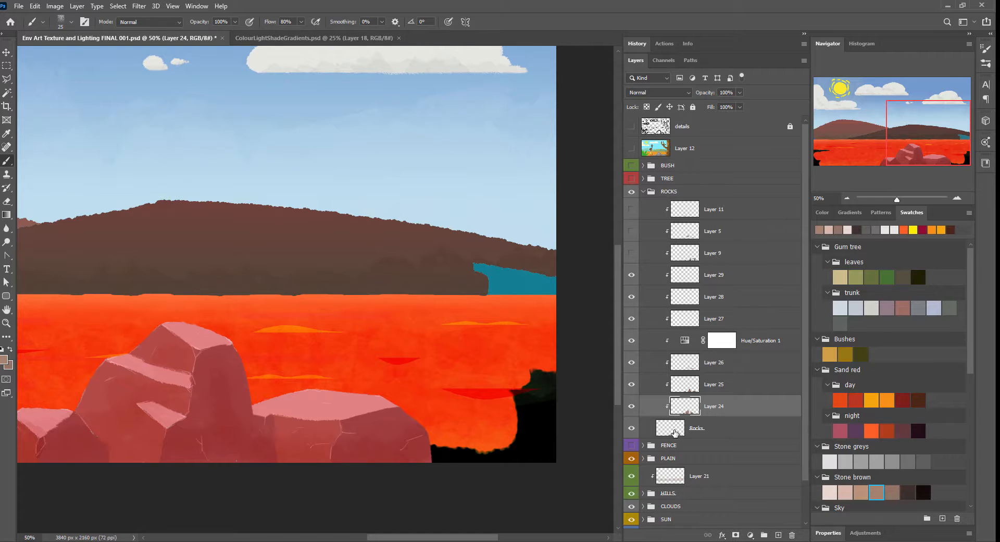
pyautogui.click(674, 429)
pyautogui.click(892, 461)
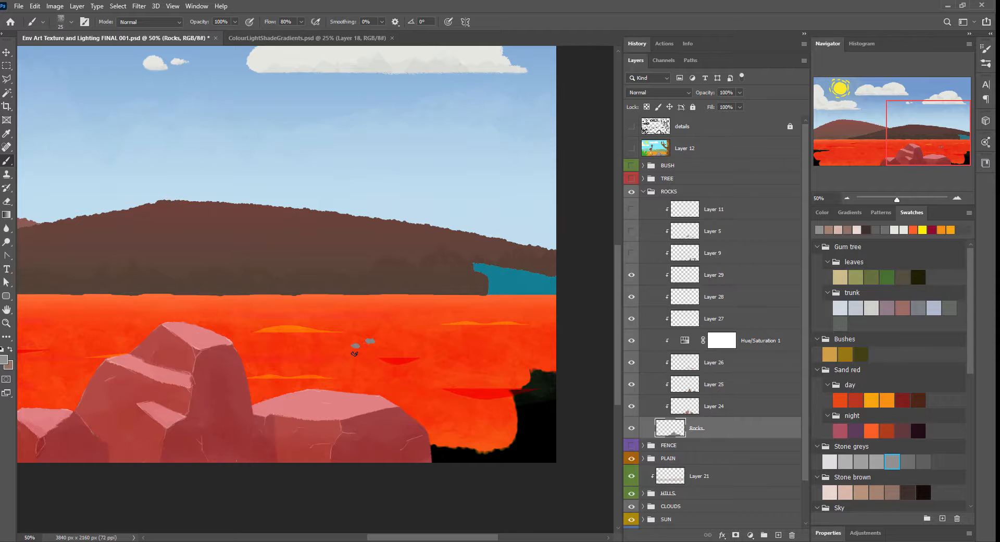
pyautogui.moveTo(355, 354); pyautogui.dragTo(629, 277)
pyautogui.moveTo(289, 284); pyautogui.dragTo(537, 290)
pyautogui.click(630, 128)
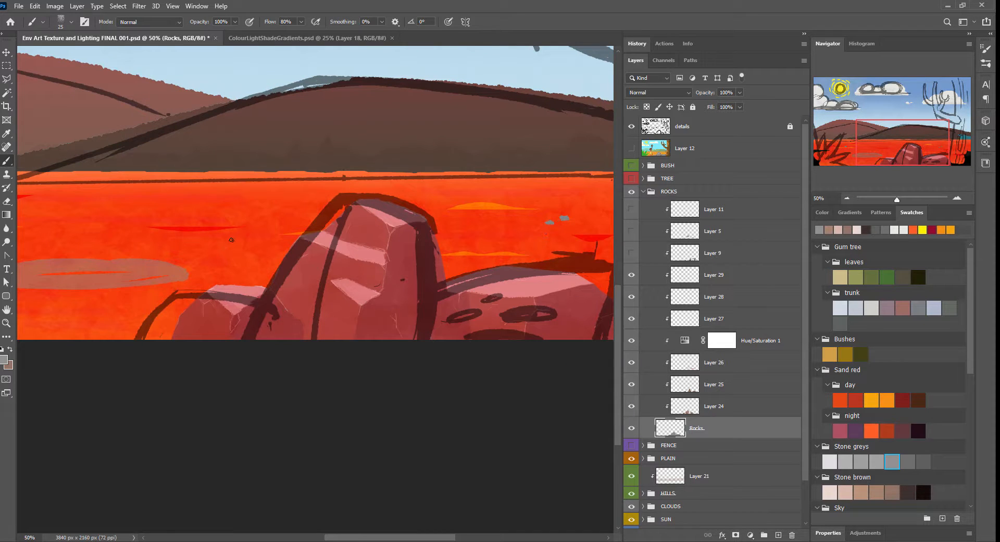
pyautogui.moveTo(231, 240)
pyautogui.mouseDown()
pyautogui.moveTo(249, 247)
pyautogui.moveTo(223, 253)
pyautogui.moveTo(263, 260)
pyautogui.mouseUp()
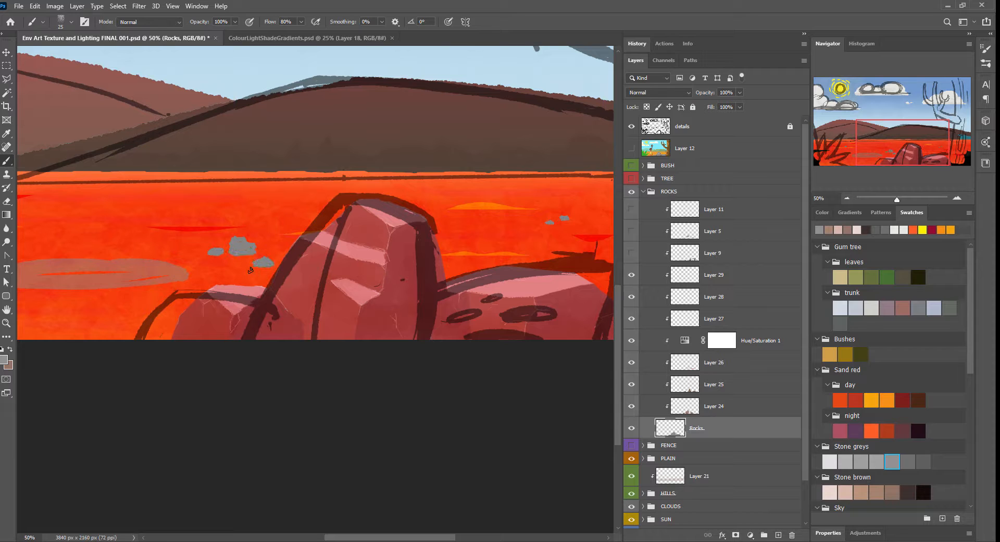
# Step: Paint brown side faces over the grey pebbles on Layer 24
pyautogui.click(688, 407)
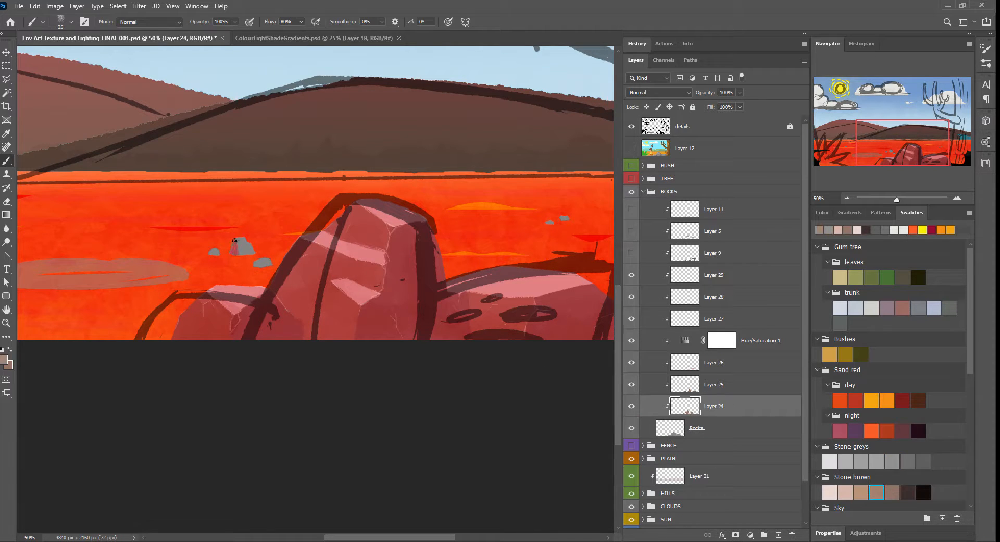
pyautogui.tripleClick(958, 198)
pyautogui.click(937, 148)
pyautogui.moveTo(367, 272); pyautogui.dragTo(358, 283)
pyautogui.moveTo(421, 252)
pyautogui.mouseDown()
pyautogui.moveTo(417, 264)
pyautogui.moveTo(423, 255)
pyautogui.mouseUp()
# Step: Shade the pebbles' side planes on Layer 25 with a smaller brush in the darker stone browns
pyautogui.click(688, 385)
pyautogui.press('x')
pyautogui.press('[')
pyautogui.press('[')
pyautogui.press('[')
pyautogui.press('[')
pyautogui.press('[')
pyautogui.moveTo(370, 283); pyautogui.dragTo(388, 280)
pyautogui.moveTo(307, 330); pyautogui.dragTo(632, 297)
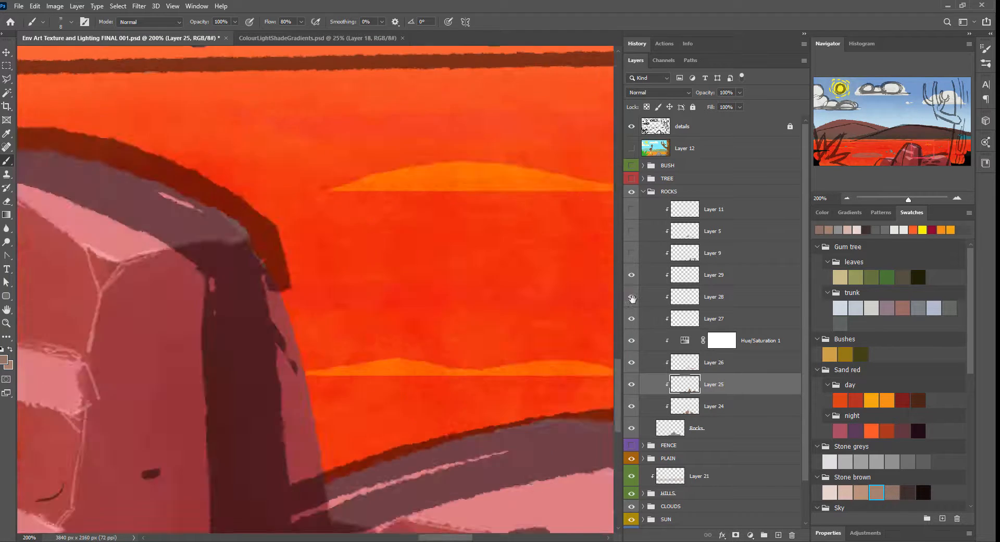
pyautogui.moveTo(156, 333); pyautogui.dragTo(615, 271)
pyautogui.moveTo(464, 279)
pyautogui.mouseDown()
pyautogui.moveTo(468, 295)
pyautogui.moveTo(497, 287)
pyautogui.mouseUp()
pyautogui.moveTo(377, 213)
pyautogui.mouseDown()
pyautogui.moveTo(370, 252)
pyautogui.moveTo(415, 205)
pyautogui.mouseUp()
pyautogui.moveTo(416, 205); pyautogui.dragTo(383, 214)
pyautogui.moveTo(284, 232); pyautogui.dragTo(275, 238)
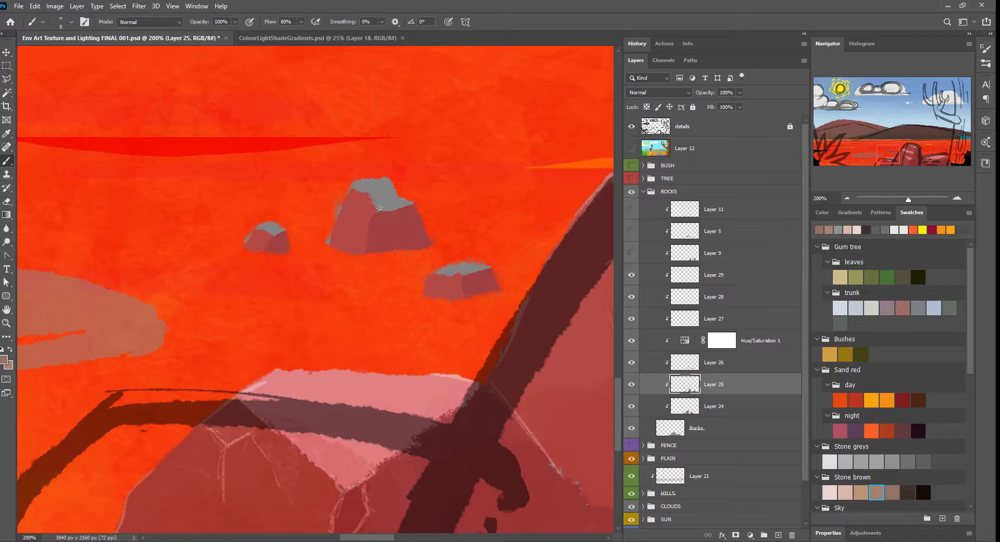
pyautogui.moveTo(389, 182)
pyautogui.mouseDown()
pyautogui.moveTo(365, 206)
pyautogui.moveTo(357, 184)
pyautogui.moveTo(387, 180)
pyautogui.mouseUp()
# Step: Paint the pebbles' top faces on Layer 26 with the light stone-brown swatch
pyautogui.click(845, 492)
pyautogui.click(714, 363)
pyautogui.moveTo(379, 208); pyautogui.dragTo(411, 202)
pyautogui.moveTo(257, 229); pyautogui.dragTo(284, 230)
pyautogui.moveTo(437, 272); pyautogui.dragTo(489, 266)
pyautogui.click(844, 145)
pyautogui.moveTo(355, 315); pyautogui.dragTo(323, 316)
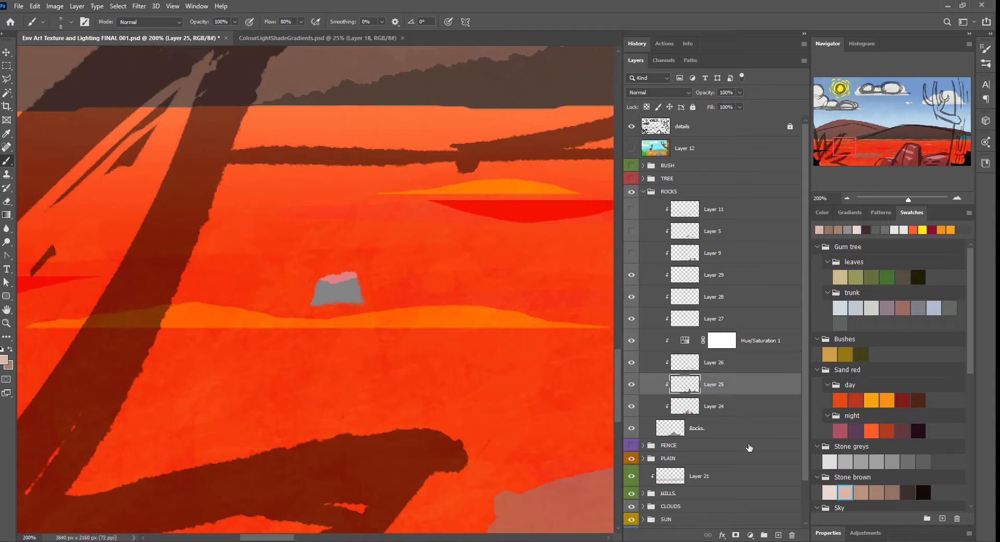
pyautogui.moveTo(339, 284)
pyautogui.mouseDown()
pyautogui.moveTo(354, 299)
pyautogui.moveTo(328, 308)
pyautogui.mouseUp()
pyautogui.hotkey('alt', '[')
pyautogui.click(848, 199)
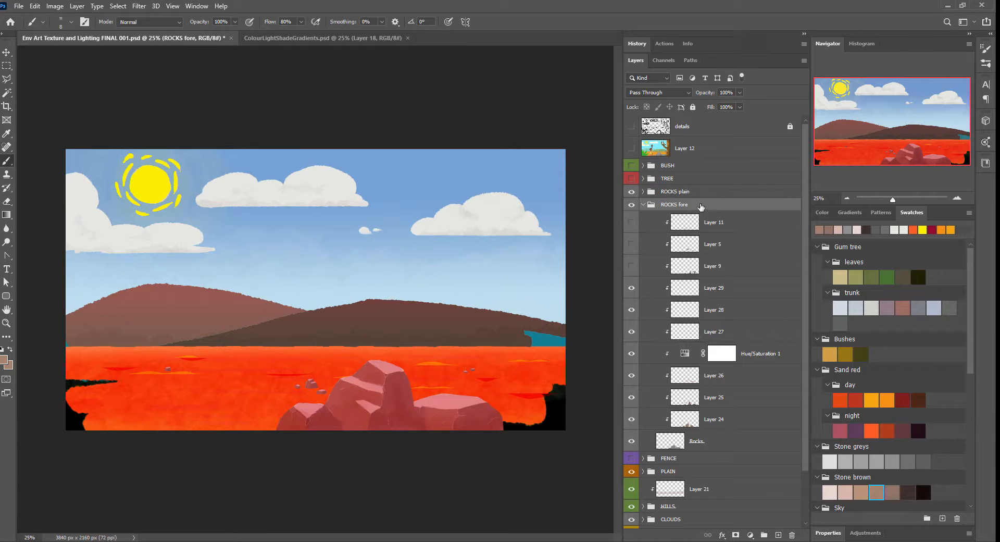
# Step: Lasso the pebbles on the plain and delete them from the painted layers of the ROCKS fore group
pyautogui.press('l')
pyautogui.moveTo(283, 349)
pyautogui.mouseDown()
pyautogui.moveTo(326, 397)
pyautogui.moveTo(487, 365)
pyautogui.mouseUp()
pyautogui.press('Delete')
pyautogui.click(494, 203)
pyautogui.click(716, 440)
pyautogui.press('Delete')
pyautogui.click(719, 418)
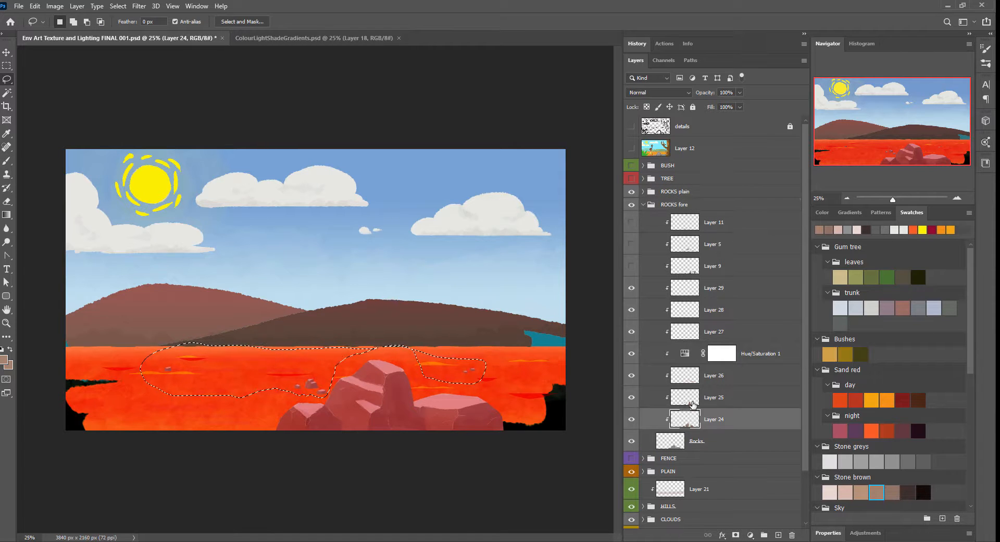
pyautogui.click(719, 397)
pyautogui.click(722, 375)
pyautogui.click(644, 205)
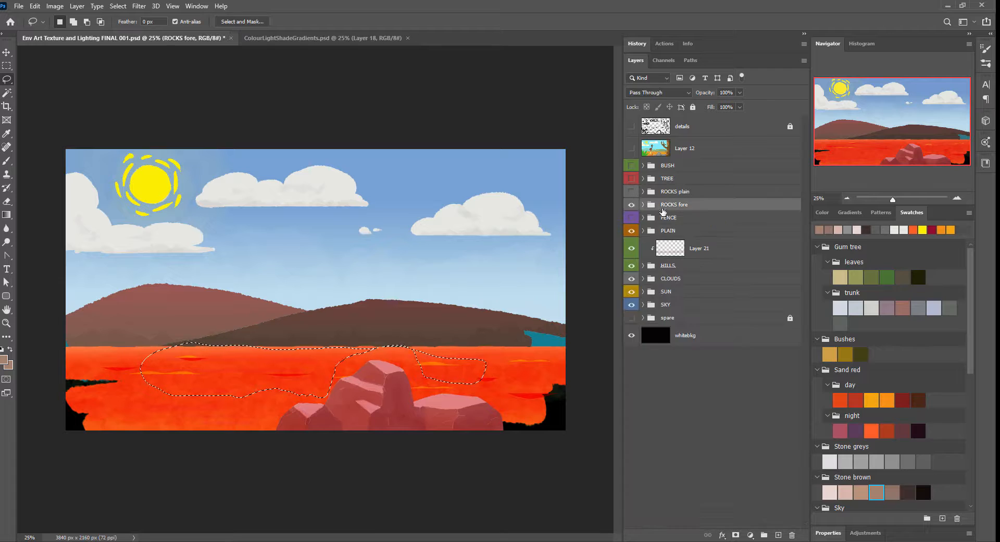
# Step: Hide the ROCKS fore group, invert the selection, and delete the large rocks from the ROCKS plain layers
pyautogui.click(632, 205)
pyautogui.click(676, 192)
pyautogui.click(643, 191)
pyautogui.click(117, 6)
pyautogui.click(125, 48)
pyautogui.click(675, 428)
pyautogui.press('Delete')
pyautogui.click(688, 385)
pyautogui.click(690, 364)
pyautogui.click(712, 277)
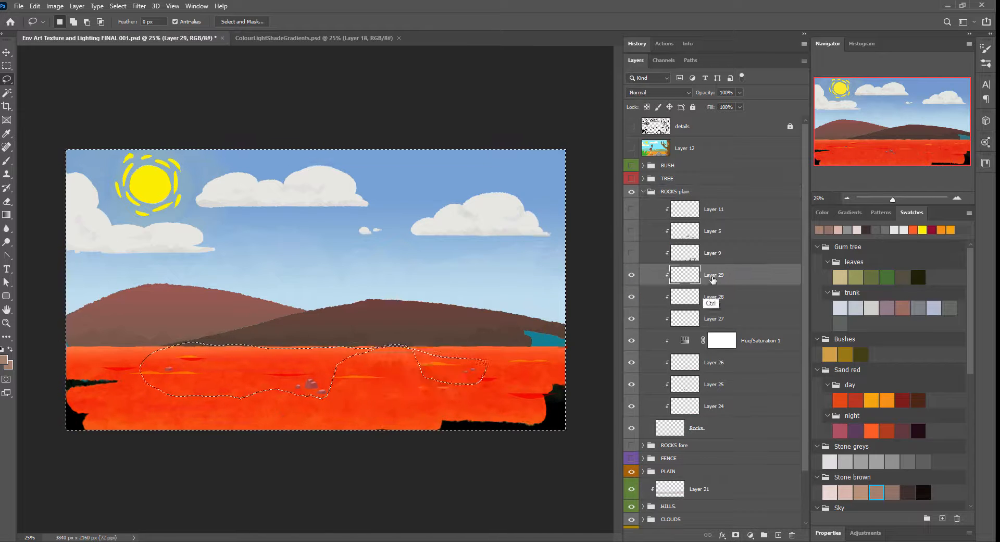
pyautogui.hotkey('ctrl', 'd')
pyautogui.click(644, 192)
# Step: Show the ROCKS fore and TREE groups and the EMU group inside PLAIN
pyautogui.click(630, 205)
pyautogui.click(631, 165)
pyautogui.click(632, 166)
pyautogui.click(631, 179)
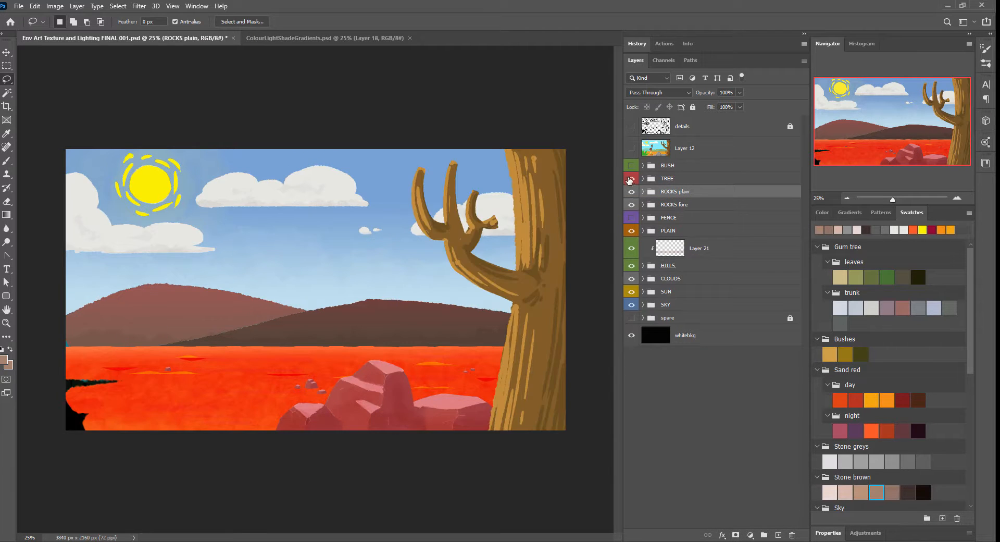
pyautogui.click(643, 231)
pyautogui.click(631, 244)
# Step: Move the ROCKS plain group slightly up and to the left on the red plain
pyautogui.press('v')
pyautogui.moveTo(474, 368); pyautogui.dragTo(452, 363)
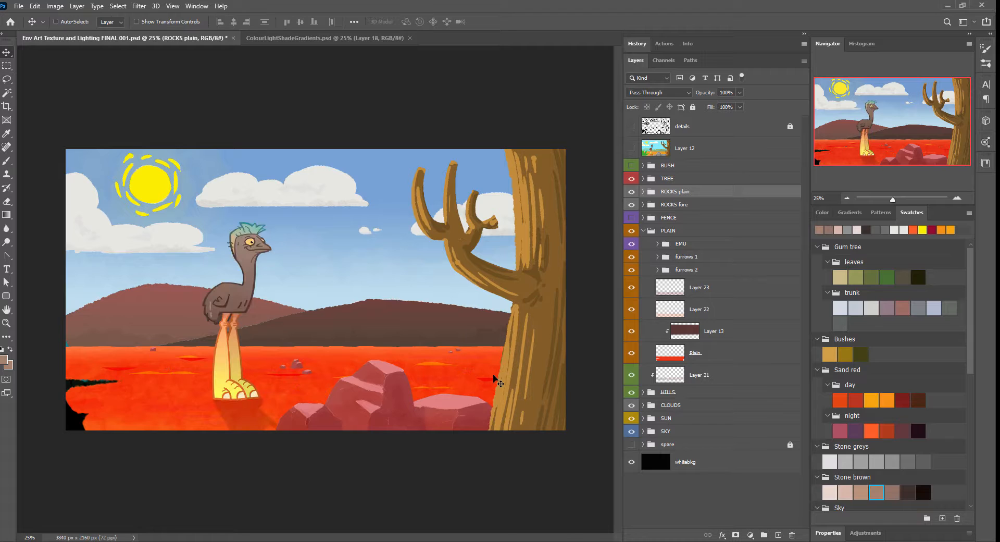
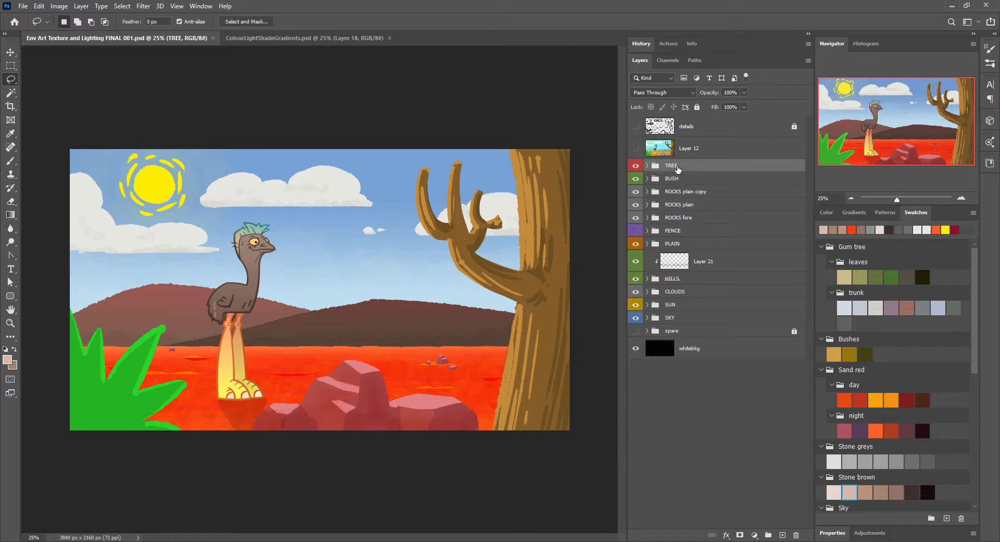
# Step: Hide the old shading layers in the BUSH group and paint leaves in muted olive green on a new layer clipped to Bush
pyautogui.click(647, 178)
pyautogui.click(718, 240)
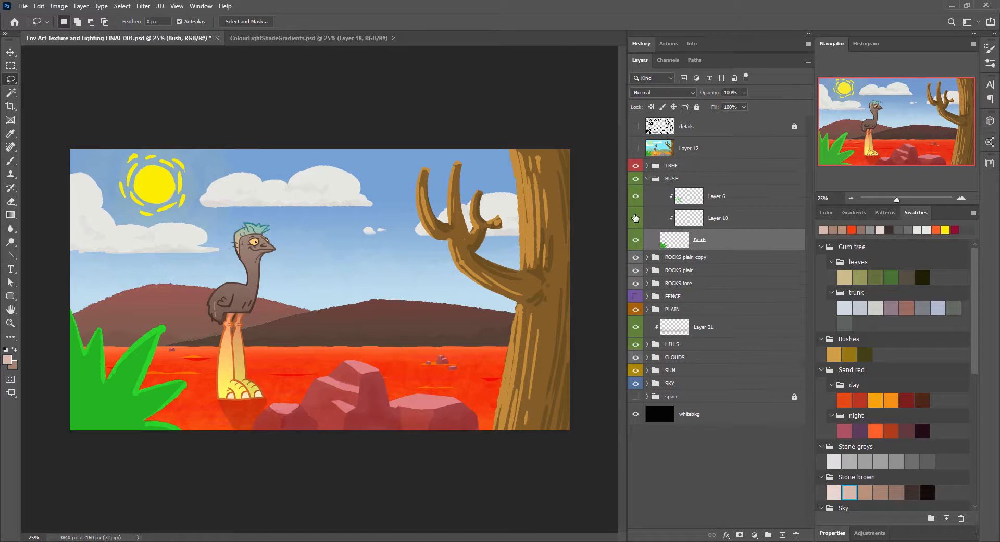
pyautogui.click(700, 261)
pyautogui.press('b')
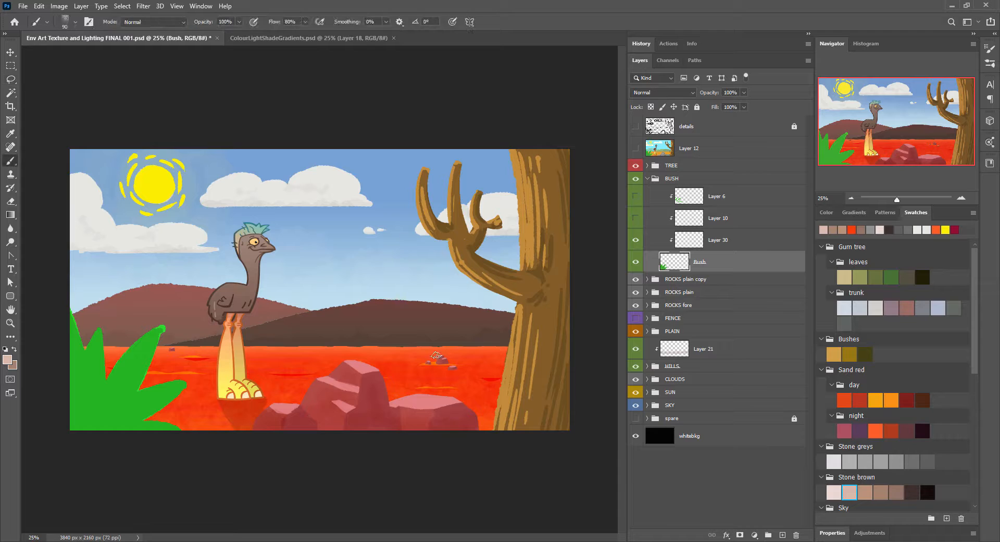
pyautogui.click(860, 277)
pyautogui.click(646, 239)
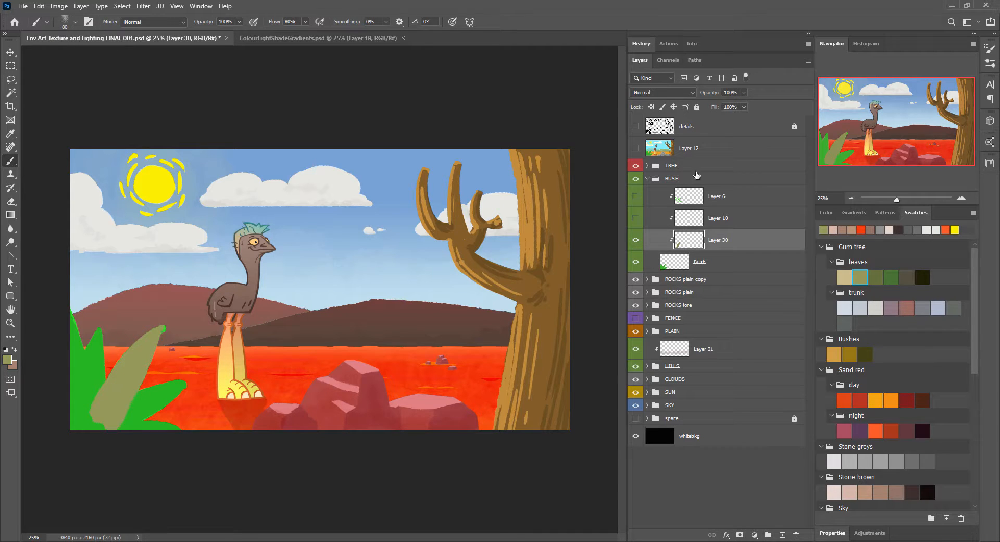
pyautogui.moveTo(89, 386); pyautogui.dragTo(78, 426)
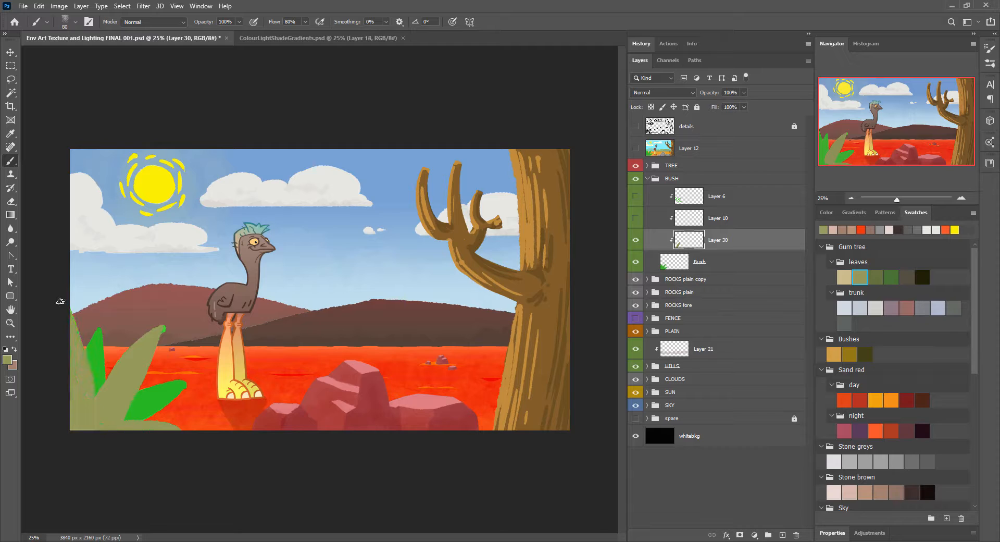
# Step: On two new clipped layers, paint the lower right leaf darker olive and the front upright leaf deep green
pyautogui.click(782, 535)
pyautogui.click(876, 277)
pyautogui.moveTo(183, 384)
pyautogui.mouseDown()
pyautogui.moveTo(100, 434)
pyautogui.moveTo(99, 334)
pyautogui.mouseUp()
pyautogui.click(782, 535)
pyautogui.click(892, 277)
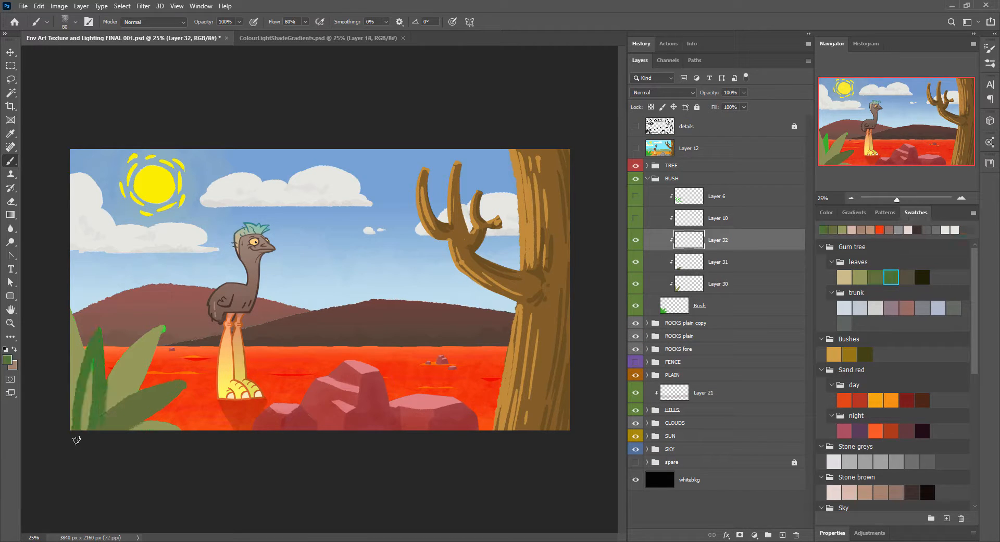
pyautogui.moveTo(83, 430)
pyautogui.mouseDown()
pyautogui.moveTo(89, 406)
pyautogui.moveTo(454, 267)
pyautogui.mouseUp()
# Step: Hide the Bush base layer and release the leaf layers from its clipping mask
pyautogui.click(635, 306)
pyautogui.keyDown('alt'); pyautogui.click(687, 295); pyautogui.keyUp('alt')
pyautogui.click(961, 198)
pyautogui.click(962, 199)
pyautogui.press('r')
pyautogui.moveTo(293, 404); pyautogui.dragTo(433, 152)
pyautogui.press('b')
# Step: Choose a different brush and refine the outlines of the Layer 30 leaves, extending the middle leaf to a pointed tip
pyautogui.click(990, 63)
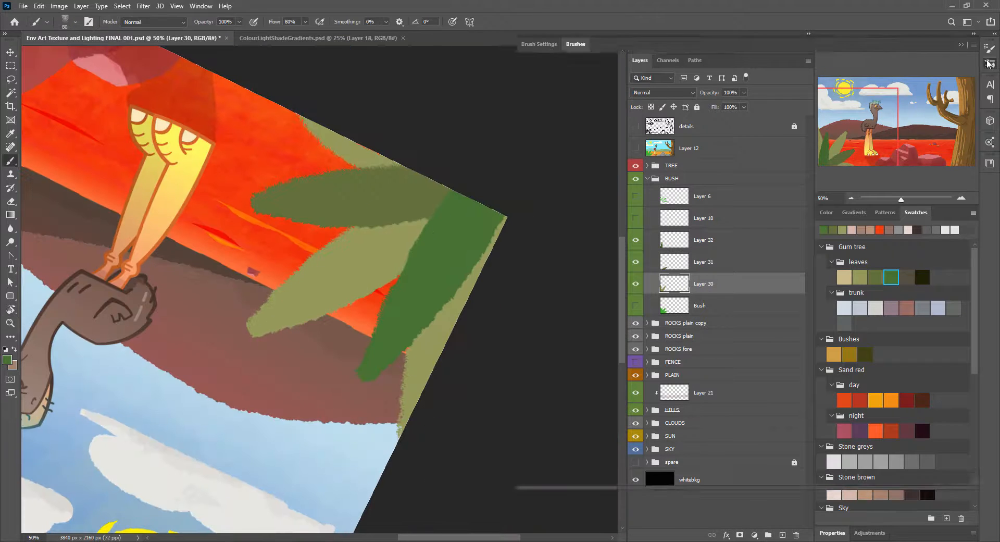
pyautogui.click(773, 111)
pyautogui.click(794, 30)
pyautogui.click(990, 63)
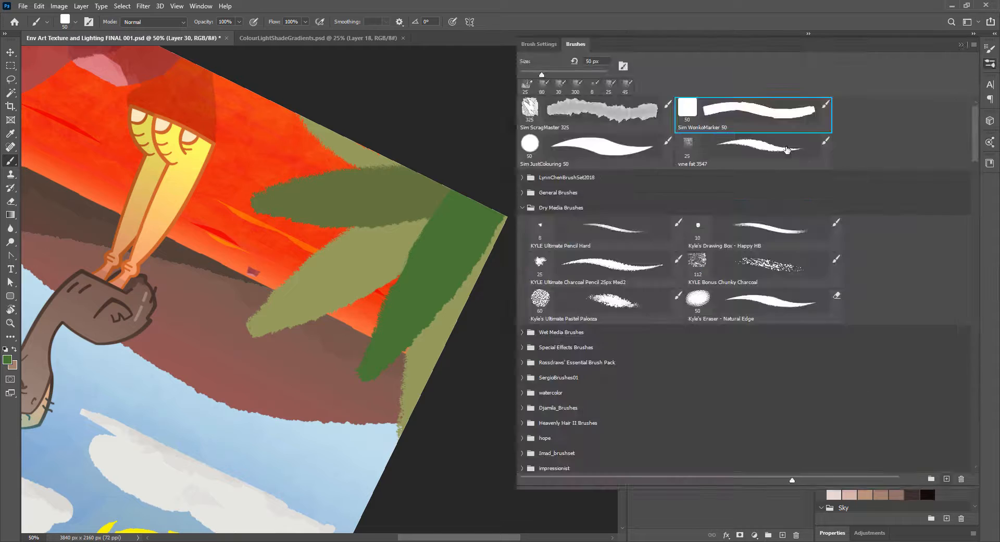
pyautogui.click(579, 110)
pyautogui.click(599, 26)
pyautogui.keyDown('alt'); pyautogui.click(397, 322); pyautogui.keyUp('alt')
pyautogui.moveTo(238, 336); pyautogui.dragTo(357, 230)
pyautogui.moveTo(386, 287); pyautogui.dragTo(241, 334)
pyautogui.moveTo(408, 352); pyautogui.dragTo(403, 441)
pyautogui.moveTo(359, 166); pyautogui.dragTo(283, 98)
# Step: Smooth the edges of the Layer 31 and Layer 32 leaves and extend each to a pointed tip
pyautogui.click(673, 267)
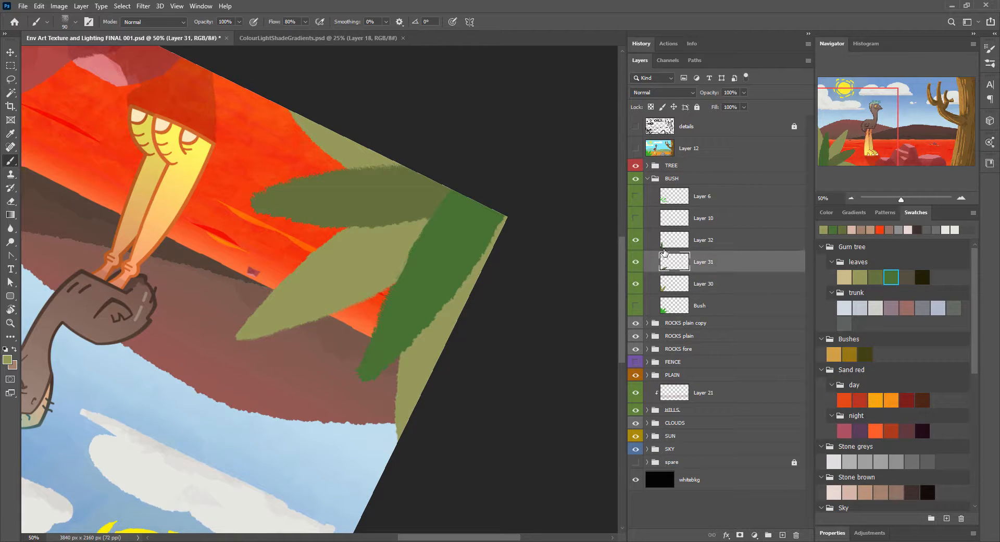
pyautogui.moveTo(241, 197)
pyautogui.mouseDown()
pyautogui.moveTo(232, 205)
pyautogui.moveTo(427, 224)
pyautogui.mouseUp()
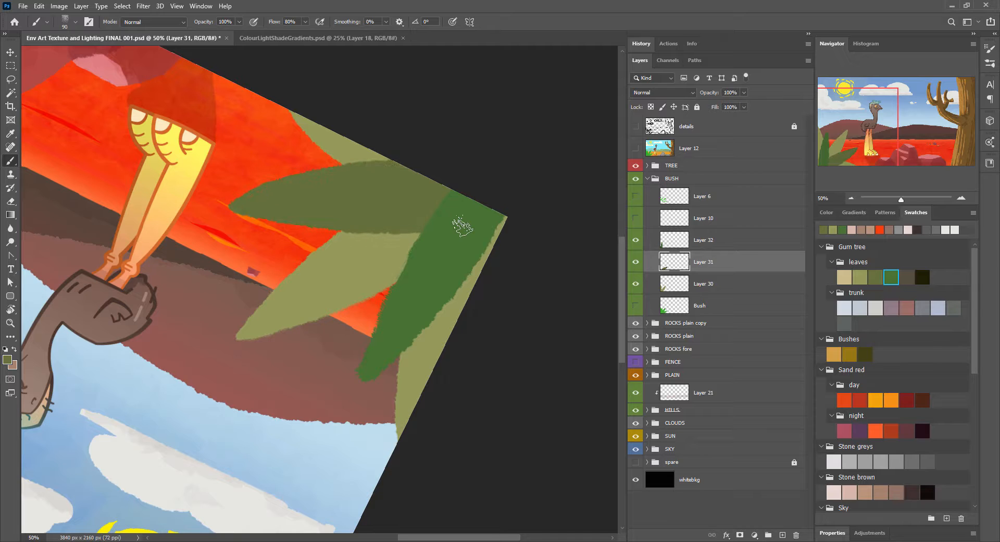
pyautogui.keyDown('ctrl'); pyautogui.click(463, 227); pyautogui.keyUp('ctrl')
pyautogui.keyDown('alt'); pyautogui.click(467, 234); pyautogui.keyUp('alt')
pyautogui.moveTo(354, 388)
pyautogui.mouseDown()
pyautogui.moveTo(427, 224)
pyautogui.moveTo(506, 208)
pyautogui.moveTo(400, 284)
pyautogui.mouseUp()
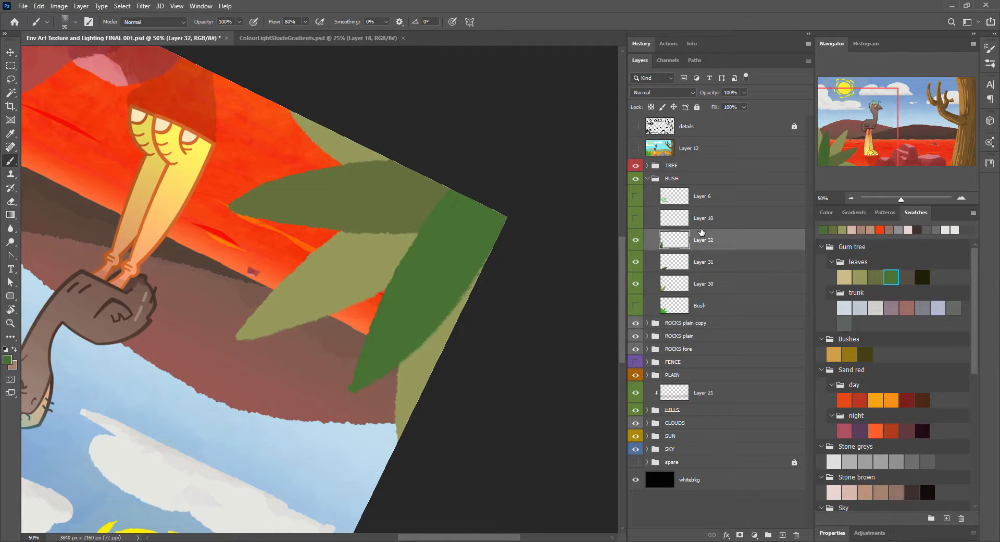
pyautogui.press('r')
pyautogui.press('Escape')
pyautogui.press('b')
pyautogui.moveTo(503, 301); pyautogui.dragTo(373, 349)
pyautogui.hotkey('ctrl', '-')
pyautogui.moveTo(474, 232); pyautogui.dragTo(359, 298)
pyautogui.click(852, 198)
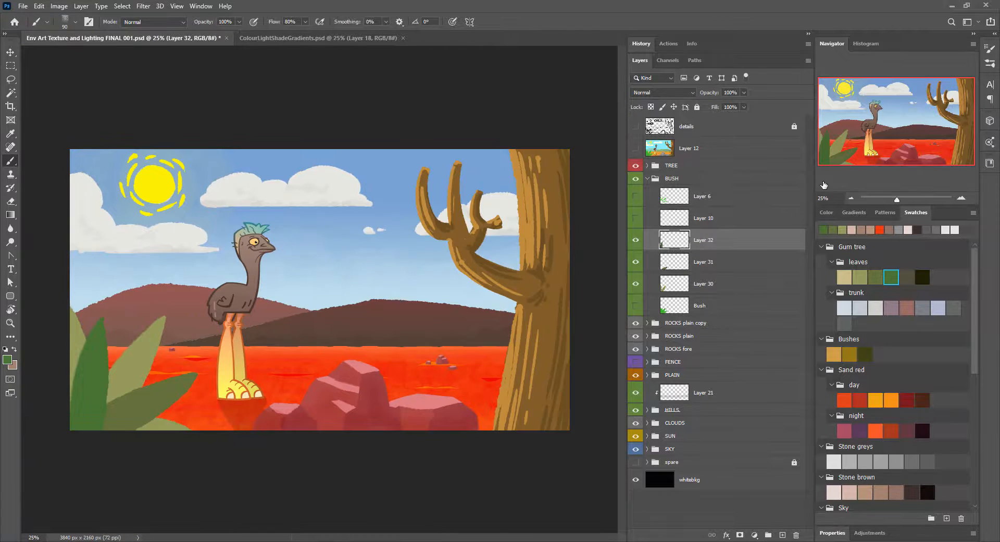
# Step: Darken the Layer 30 leaves and shift the Layer 31 leaf towards green with Hue/Saturation
pyautogui.click(701, 284)
pyautogui.hotkey('ctrl', 'u')
pyautogui.moveTo(499, 200)
pyautogui.mouseDown()
pyautogui.moveTo(483, 204)
pyautogui.moveTo(515, 177)
pyautogui.moveTo(500, 203)
pyautogui.mouseUp()
pyautogui.press('Return')
pyautogui.click(704, 261)
pyautogui.hotkey('ctrl', 'u')
pyautogui.press('Return')
# Step: Adjust the Layer 32 leaf's hue, saturation and lightness to a slightly lighter, yellower green
pyautogui.click(703, 240)
pyautogui.hotkey('ctrl', 'u')
pyautogui.moveTo(499, 176)
pyautogui.mouseDown()
pyautogui.moveTo(514, 177)
pyautogui.moveTo(504, 203)
pyautogui.moveTo(504, 177)
pyautogui.mouseUp()
pyautogui.moveTo(504, 202); pyautogui.dragTo(498, 179)
pyautogui.moveTo(499, 150); pyautogui.dragTo(495, 150)
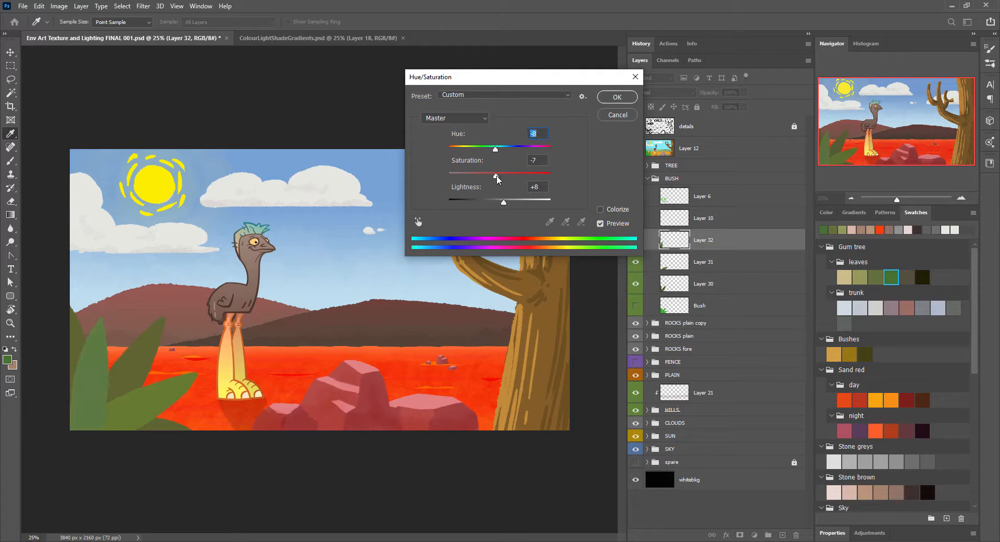
pyautogui.moveTo(503, 202); pyautogui.dragTo(502, 203)
pyautogui.click(617, 98)
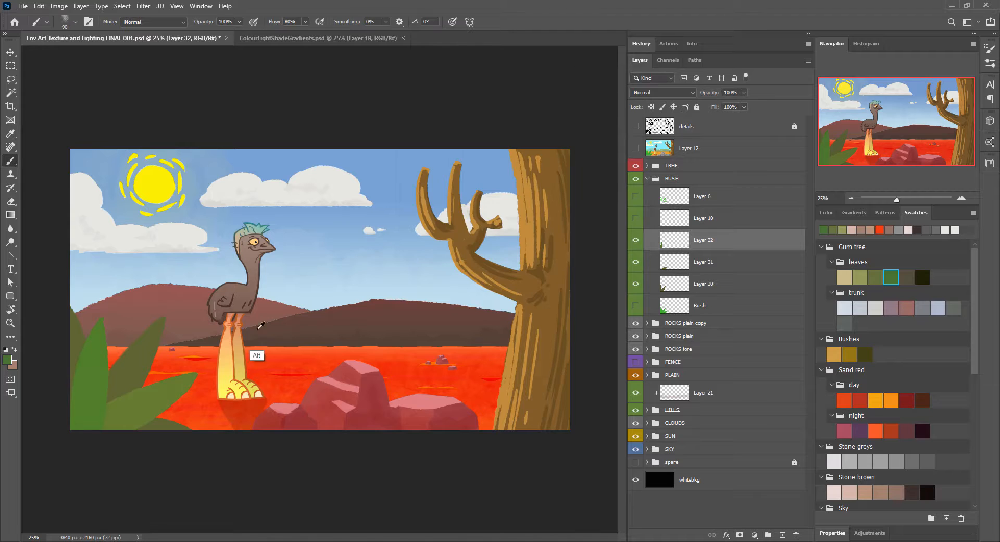
# Step: Paint drooping pointed tips on the Layer 31 leaf and the middle Layer 30 leaf
pyautogui.hotkey('alt', '[')
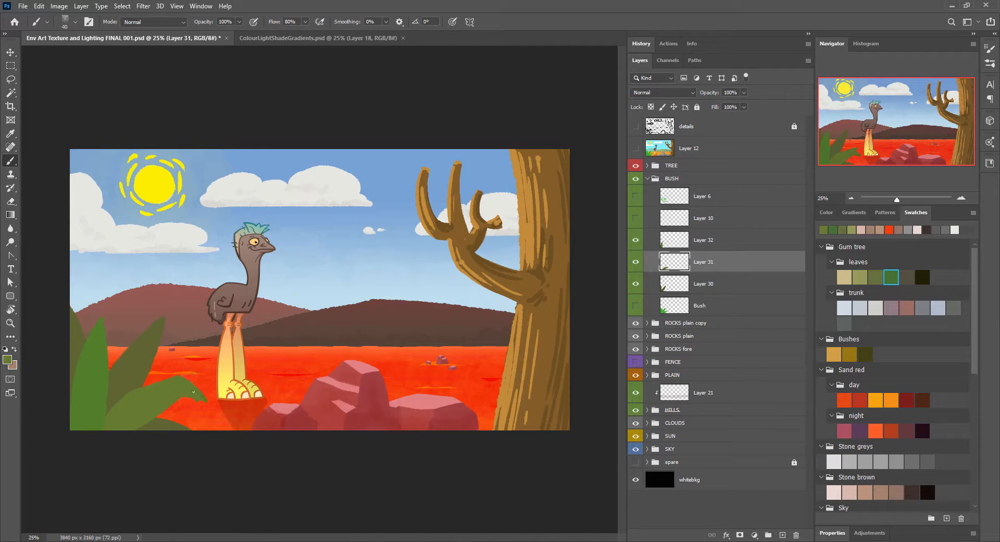
pyautogui.click(703, 284)
pyautogui.click(636, 284)
pyautogui.click(635, 284)
pyautogui.keyDown('alt'); pyautogui.click(149, 346); pyautogui.keyUp('alt')
pyautogui.moveTo(162, 329); pyautogui.dragTo(174, 327)
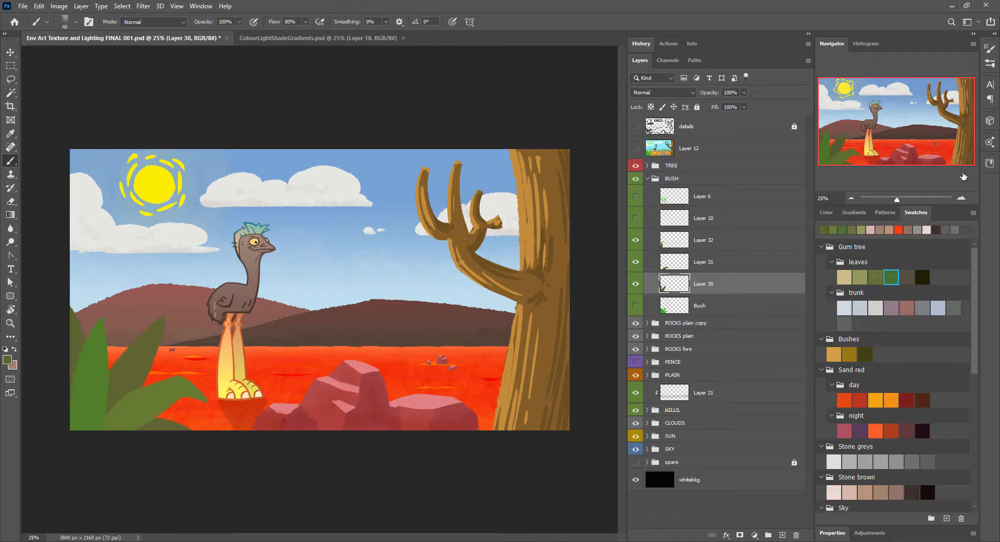
# Step: Recolour the Layer 30 leaves with Hue/Saturation at hue -13, saturation +65 and lightness -7
pyautogui.hotkey('ctrl', '+')
pyautogui.hotkey('ctrl', '+')
pyautogui.moveTo(322, 314); pyautogui.dragTo(580, 250)
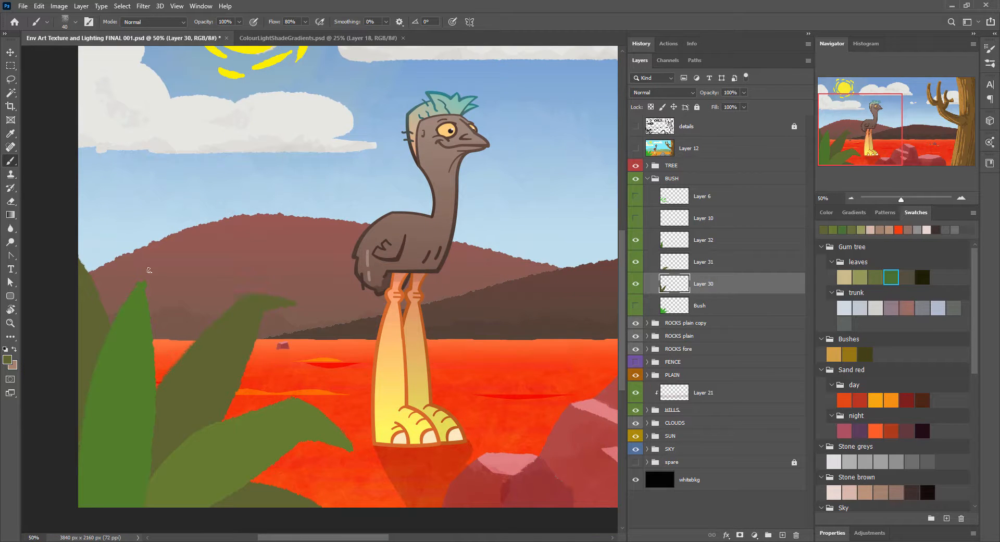
pyautogui.hotkey('alt', ']')
pyautogui.hotkey('alt', ']')
pyautogui.click(636, 284)
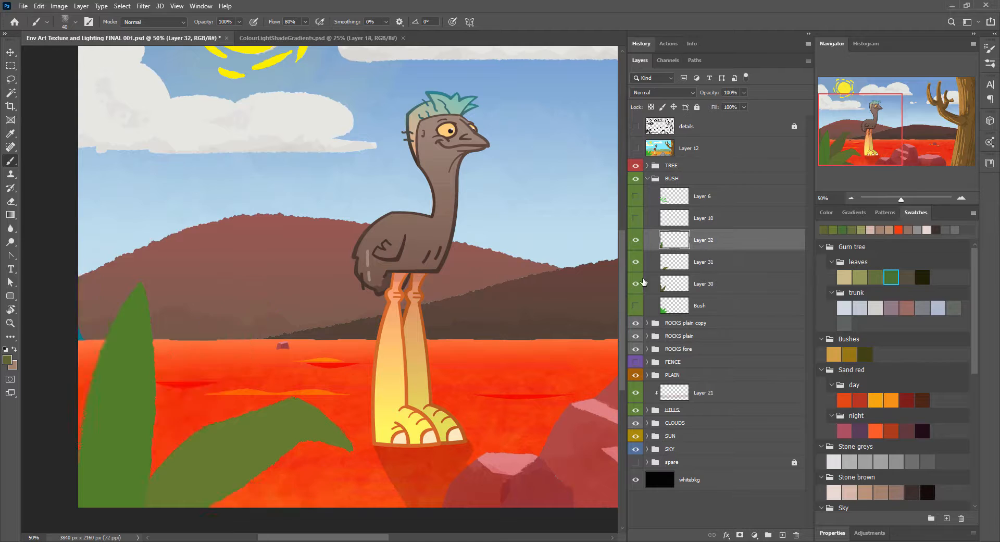
pyautogui.click(636, 284)
pyautogui.click(703, 284)
pyautogui.hotkey('ctrl', 'u')
pyautogui.moveTo(499, 203); pyautogui.dragTo(509, 202)
pyautogui.moveTo(500, 176); pyautogui.dragTo(496, 204)
pyautogui.moveTo(499, 150); pyautogui.dragTo(494, 151)
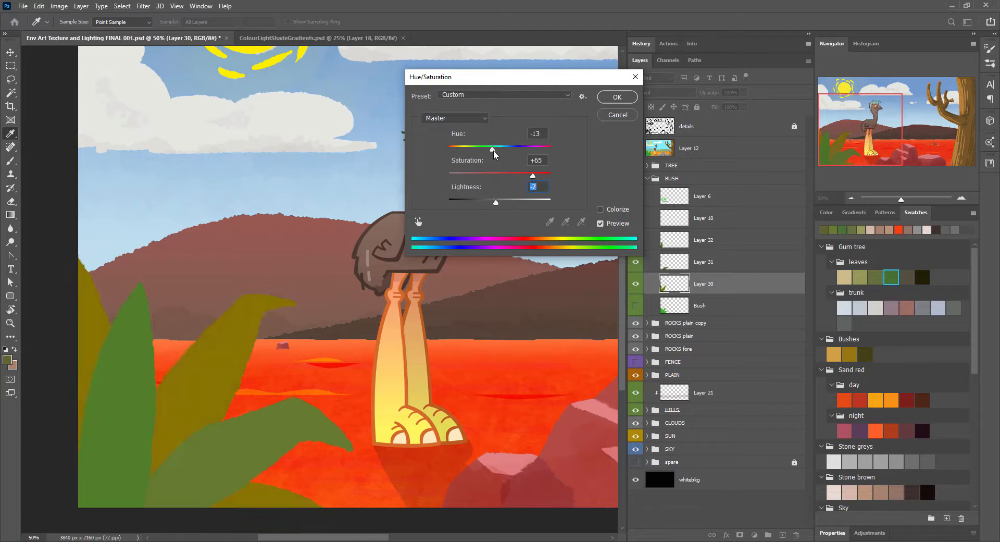
pyautogui.click(618, 97)
# Step: Paint three thin dark brown stems on a new layer between the back leaves and the front leaves
pyautogui.hotkey('ctrl', 'shift', 'alt', 'n')
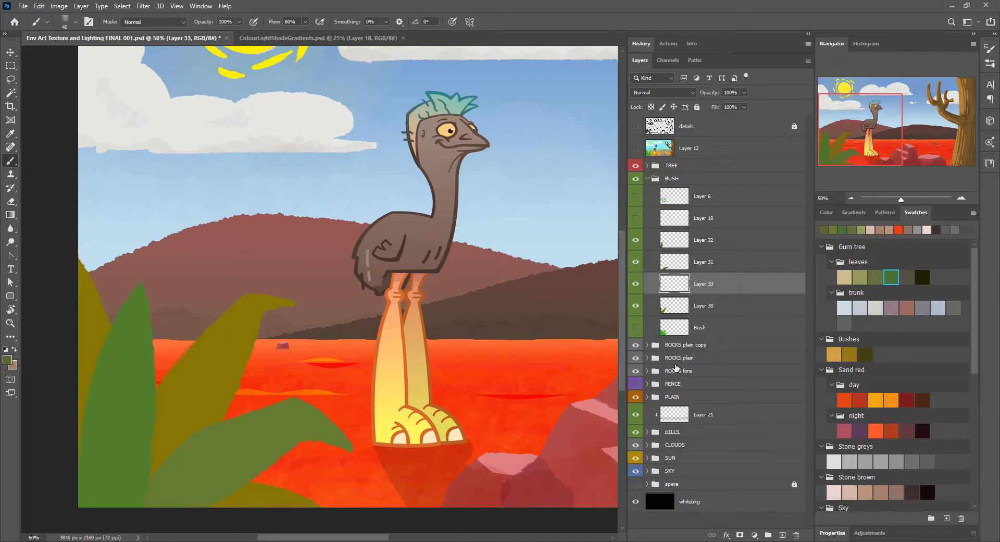
pyautogui.click(907, 276)
pyautogui.moveTo(131, 471); pyautogui.dragTo(204, 211)
pyautogui.moveTo(148, 474)
pyautogui.mouseDown()
pyautogui.moveTo(261, 224)
pyautogui.moveTo(211, 302)
pyautogui.moveTo(242, 274)
pyautogui.moveTo(237, 266)
pyautogui.mouseUp()
pyautogui.hotkey('ctrl', 'z')
pyautogui.hotkey('ctrl', 'z')
pyautogui.hotkey('ctrl', 'z')
pyautogui.moveTo(101, 230); pyautogui.dragTo(115, 324)
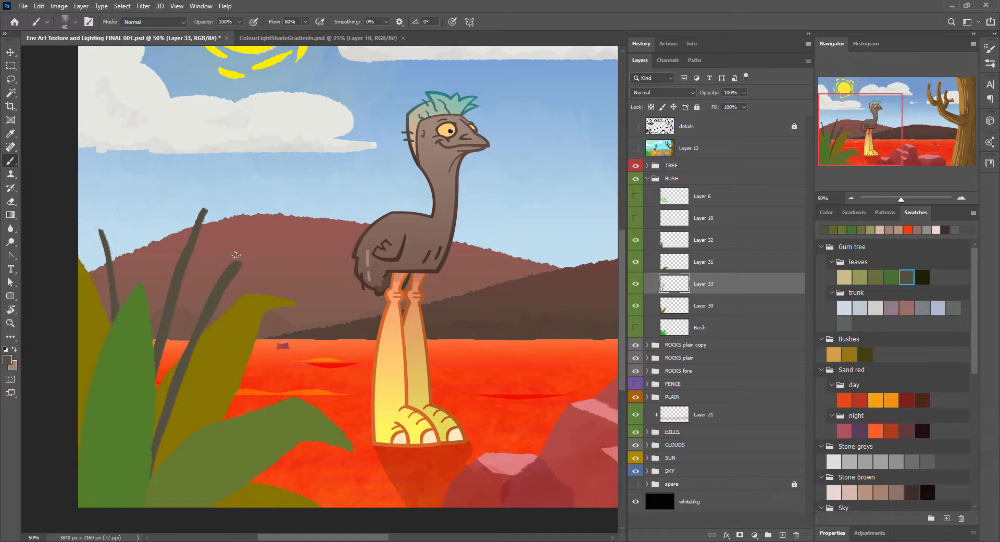
# Step: Paint a round bulb on top of each of the three stems and touch up the stems
pyautogui.moveTo(238, 262); pyautogui.dragTo(243, 254)
pyautogui.moveTo(204, 209); pyautogui.dragTo(208, 198)
pyautogui.moveTo(96, 229); pyautogui.dragTo(96, 225)
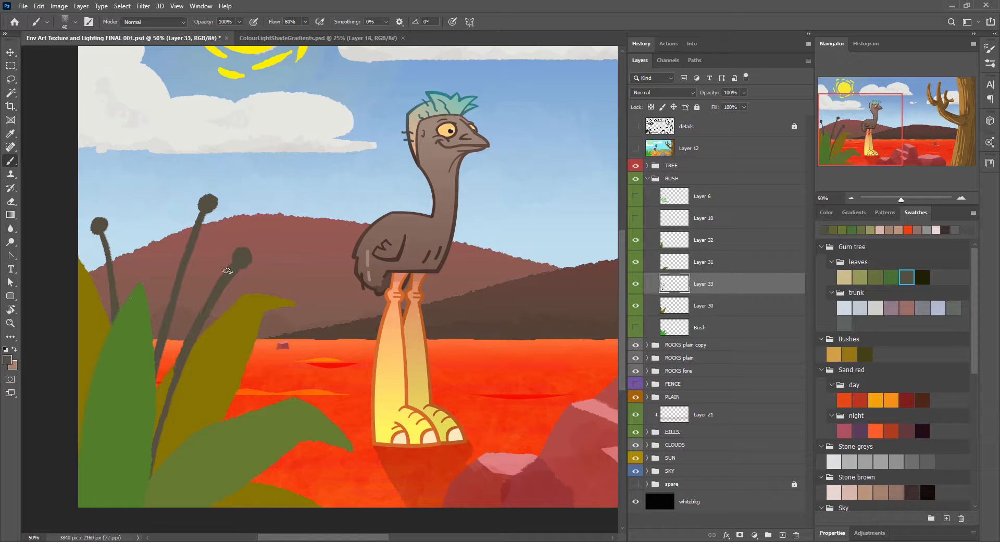
pyautogui.moveTo(102, 235); pyautogui.dragTo(117, 306)
# Step: Turn the stems light green with Hue/Saturation at hue +29, saturation about +76 and lightness +23
pyautogui.hotkey('ctrl', '-')
pyautogui.hotkey('ctrl', '-')
pyautogui.hotkey('ctrl', 'u')
pyautogui.moveTo(500, 202); pyautogui.dragTo(511, 202)
pyautogui.moveTo(500, 176); pyautogui.dragTo(540, 176)
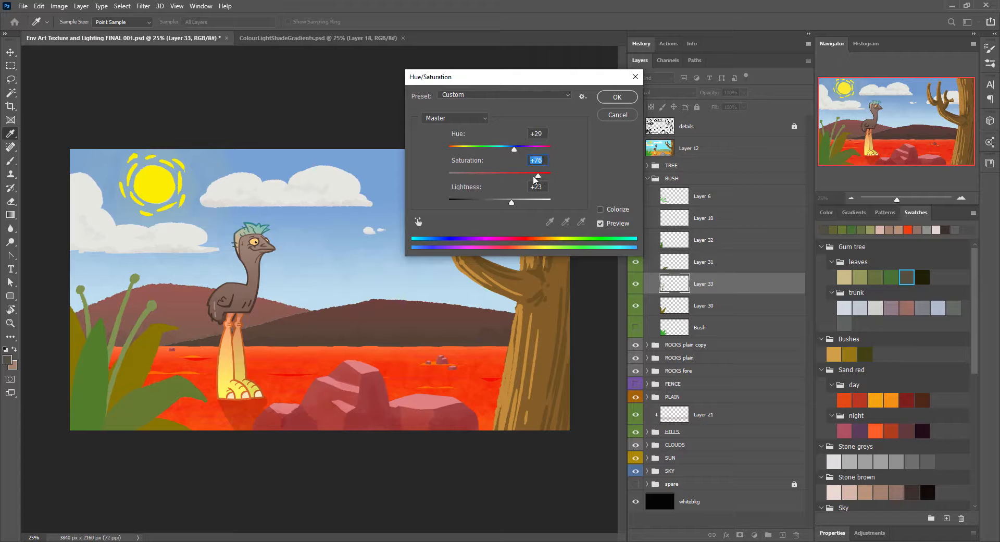
pyautogui.click(617, 97)
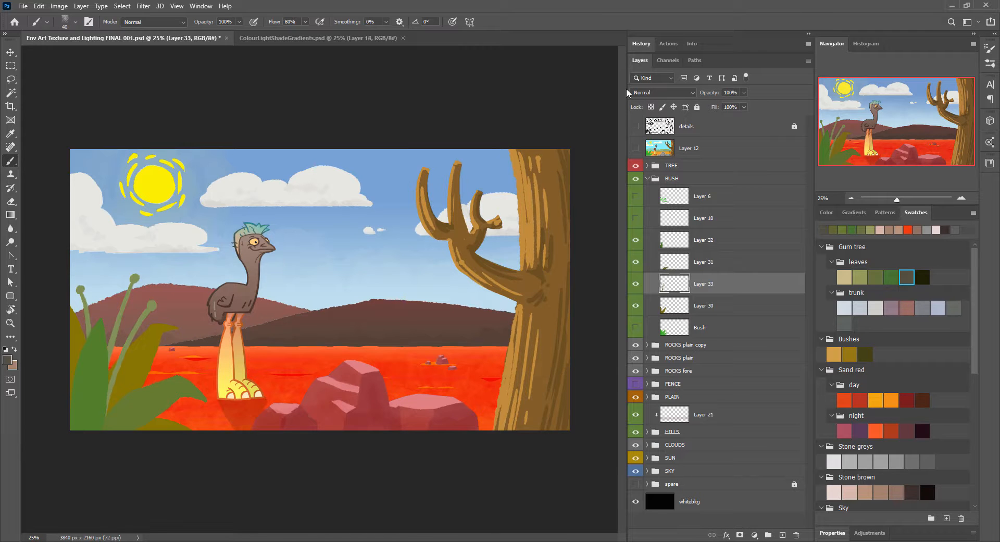
# Step: Collapse the BUSH group, expand the SUN group, and select Sun/Moon, toggling its visibility to check its contents
pyautogui.click(648, 178)
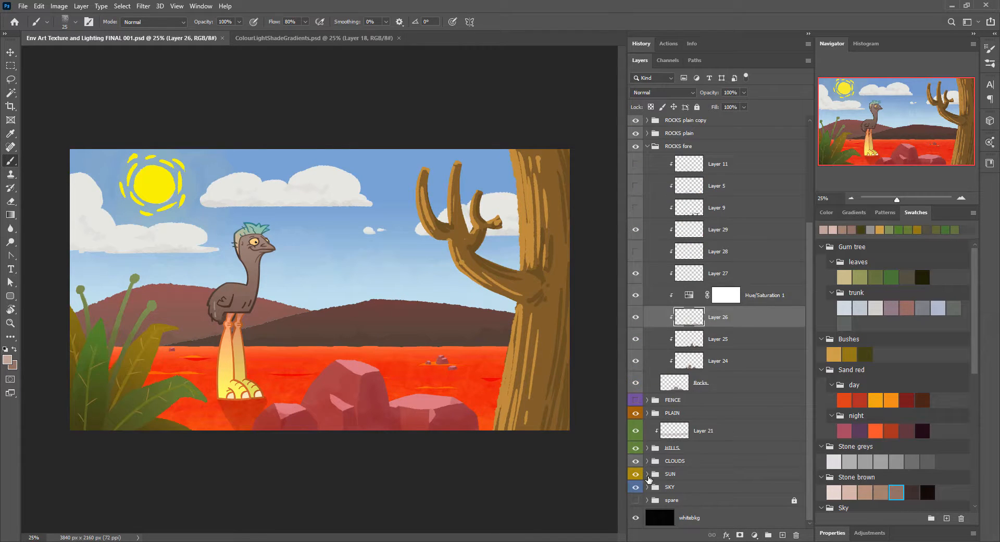
pyautogui.click(648, 474)
pyautogui.click(674, 404)
pyautogui.click(635, 404)
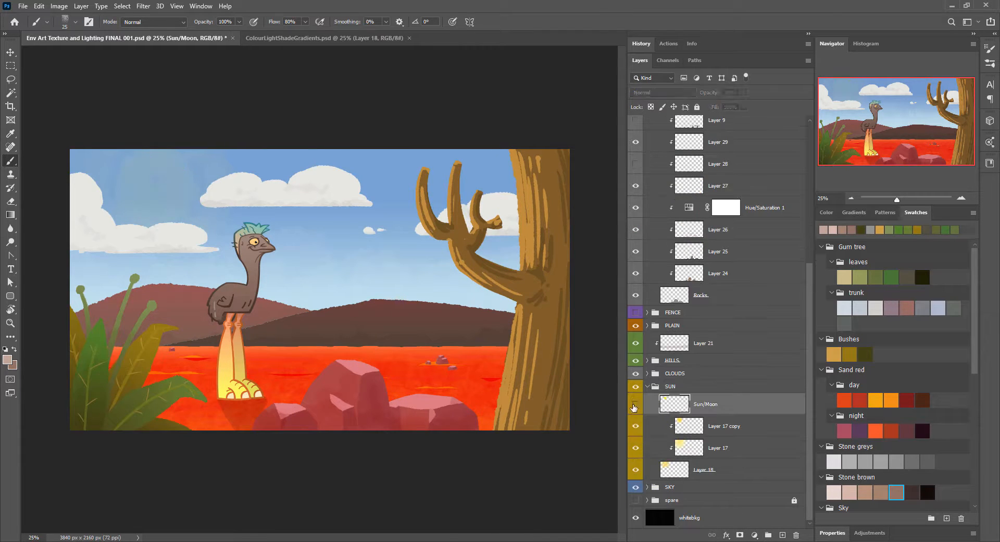
pyautogui.click(635, 405)
# Step: Erase the edges of the rays on the sun's left side to taper them into thin crescents with a smaller eraser
pyautogui.scroll(5, 114, 169)
pyautogui.press('e')
pyautogui.press('[')
pyautogui.press('[')
pyautogui.press('[')
pyautogui.press('[')
pyautogui.press('[')
pyautogui.press('[')
pyautogui.moveTo(265, 340); pyautogui.dragTo(260, 313)
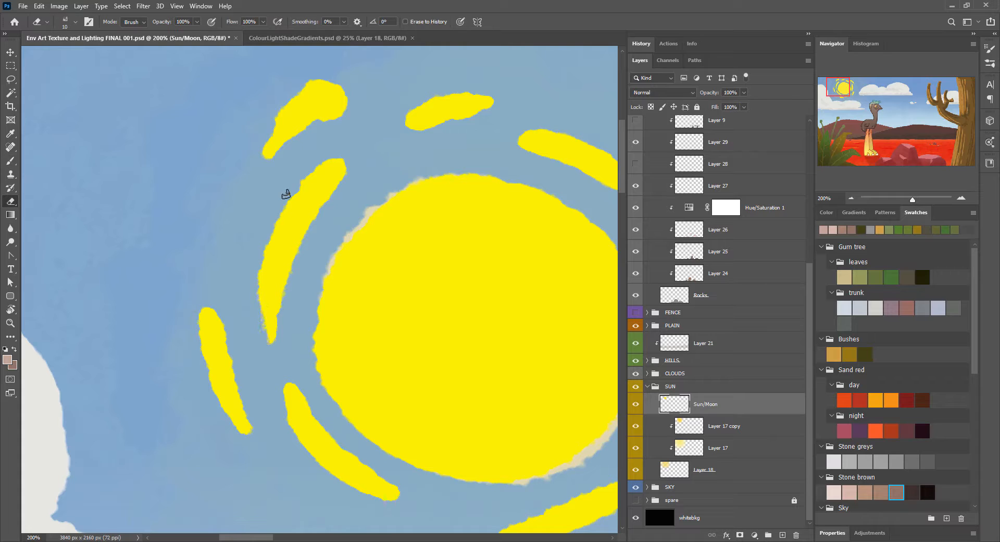
pyautogui.moveTo(344, 162); pyautogui.dragTo(284, 336)
pyautogui.moveTo(215, 311)
pyautogui.mouseDown()
pyautogui.moveTo(248, 430)
pyautogui.moveTo(220, 308)
pyautogui.mouseUp()
pyautogui.moveTo(198, 380); pyautogui.dragTo(250, 433)
pyautogui.moveTo(288, 366)
pyautogui.mouseDown()
pyautogui.moveTo(398, 491)
pyautogui.moveTo(291, 384)
pyautogui.moveTo(398, 501)
pyautogui.mouseUp()
pyautogui.hotkey('ctrl', 'z')
pyautogui.moveTo(398, 502); pyautogui.dragTo(313, 412)
# Step: Taper the rays above the sun into thin crescents by erasing their edges
pyautogui.moveTo(352, 89); pyautogui.dragTo(230, 320)
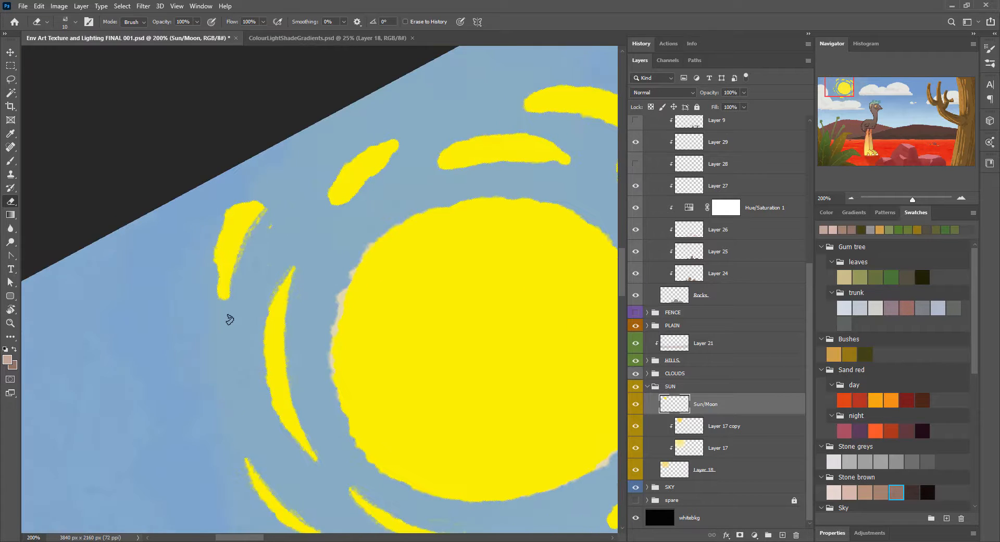
pyautogui.moveTo(330, 234)
pyautogui.mouseDown()
pyautogui.moveTo(396, 154)
pyautogui.moveTo(346, 201)
pyautogui.mouseUp()
pyautogui.moveTo(501, 341); pyautogui.dragTo(352, 323)
pyautogui.moveTo(352, 342); pyautogui.dragTo(370, 270)
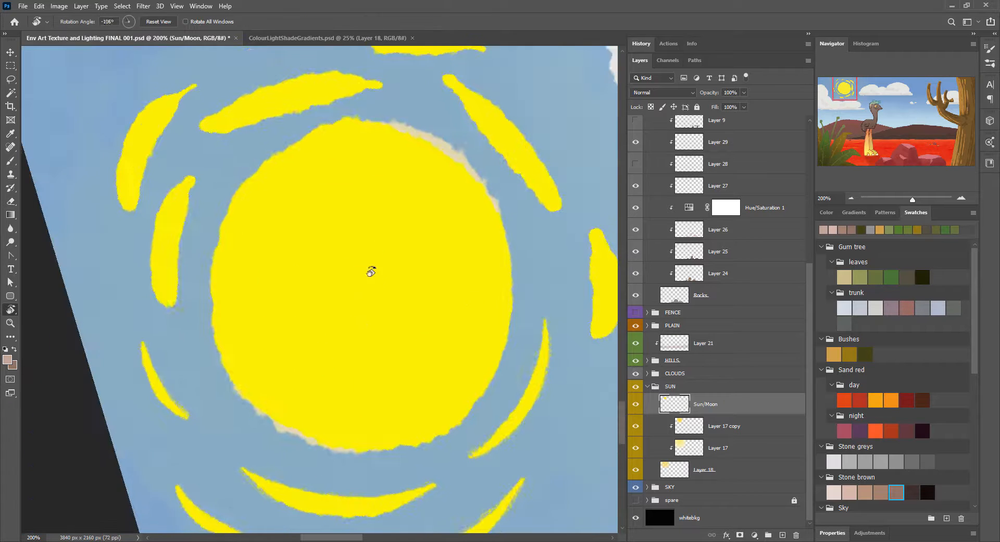
pyautogui.moveTo(178, 315); pyautogui.dragTo(192, 182)
pyautogui.moveTo(155, 253)
pyautogui.mouseDown()
pyautogui.moveTo(174, 324)
pyautogui.moveTo(192, 176)
pyautogui.moveTo(138, 225)
pyautogui.moveTo(127, 218)
pyautogui.moveTo(120, 153)
pyautogui.mouseUp()
# Step: Thin the rays on the sun's right side into tapered crescents with the eraser
pyautogui.moveTo(358, 198)
pyautogui.mouseDown()
pyautogui.moveTo(246, 232)
pyautogui.moveTo(442, 256)
pyautogui.mouseUp()
pyautogui.moveTo(259, 230)
pyautogui.mouseDown()
pyautogui.moveTo(312, 120)
pyautogui.moveTo(263, 203)
pyautogui.moveTo(274, 131)
pyautogui.moveTo(245, 161)
pyautogui.mouseUp()
pyautogui.moveTo(276, 255)
pyautogui.mouseDown()
pyautogui.moveTo(302, 419)
pyautogui.moveTo(253, 314)
pyautogui.moveTo(270, 249)
pyautogui.mouseUp()
pyautogui.moveTo(285, 419); pyautogui.dragTo(260, 351)
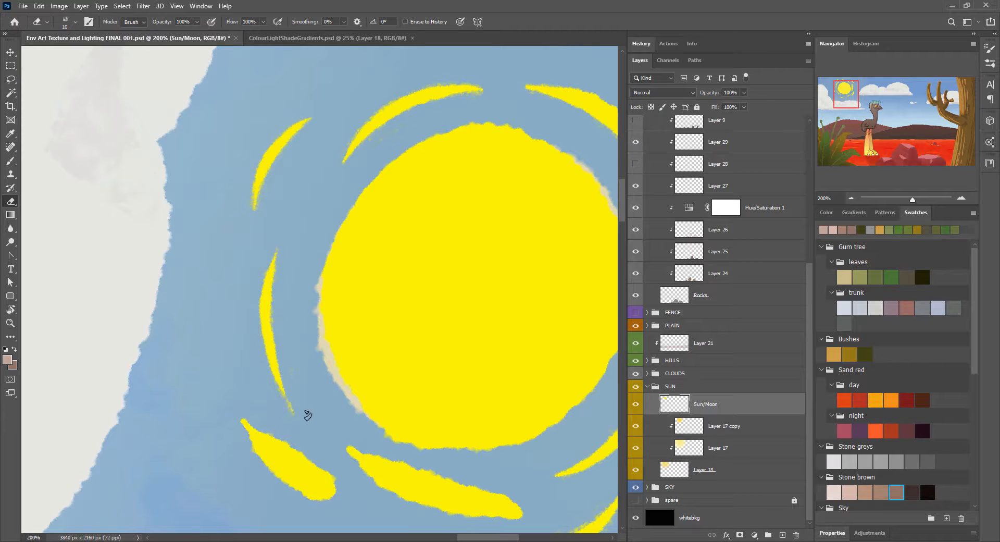
pyautogui.moveTo(300, 418); pyautogui.dragTo(288, 400)
pyautogui.moveTo(296, 431)
pyautogui.mouseDown()
pyautogui.moveTo(221, 292)
pyautogui.moveTo(344, 177)
pyautogui.mouseUp()
# Step: Erase the remaining thick rays below the sun into tapered crescents and reset the canvas rotation
pyautogui.press('r')
pyautogui.moveTo(228, 398)
pyautogui.mouseDown()
pyautogui.moveTo(307, 244)
pyautogui.moveTo(204, 389)
pyautogui.mouseUp()
pyautogui.moveTo(224, 299); pyautogui.dragTo(215, 354)
pyautogui.moveTo(269, 275)
pyautogui.mouseDown()
pyautogui.moveTo(235, 355)
pyautogui.moveTo(235, 335)
pyautogui.mouseUp()
pyautogui.moveTo(346, 156)
pyautogui.mouseDown()
pyautogui.moveTo(267, 233)
pyautogui.moveTo(233, 151)
pyautogui.mouseUp()
pyautogui.press('r')
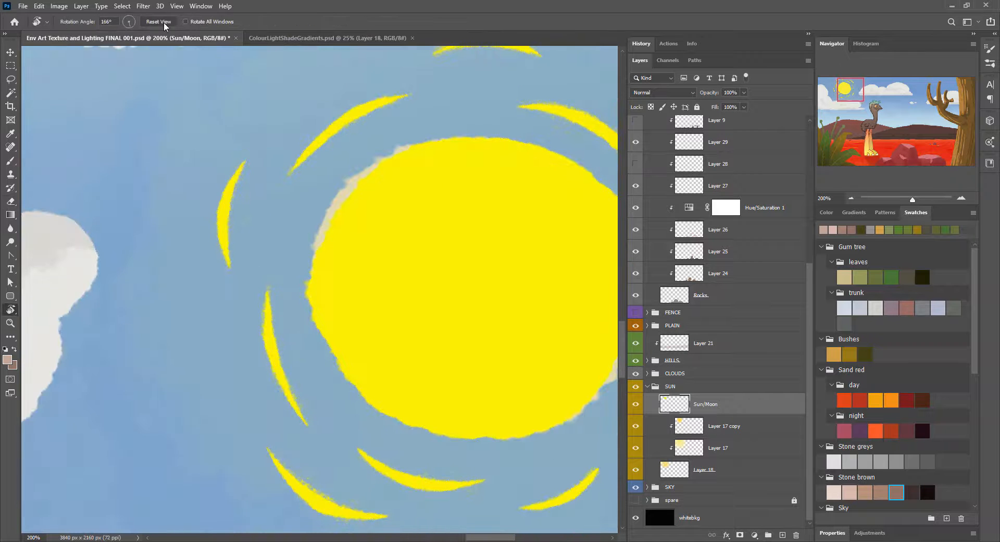
pyautogui.click(164, 26)
# Step: On a new layer above Sun/Moon, paint a soft orange glow in the sun's centre, raising brush opacity to 53%
pyautogui.hotkey('ctrl', '-')
pyautogui.hotkey('ctrl', '-')
pyautogui.moveTo(531, 346); pyautogui.dragTo(525, 325)
pyautogui.click(892, 401)
pyautogui.press('b')
pyautogui.click(782, 535)
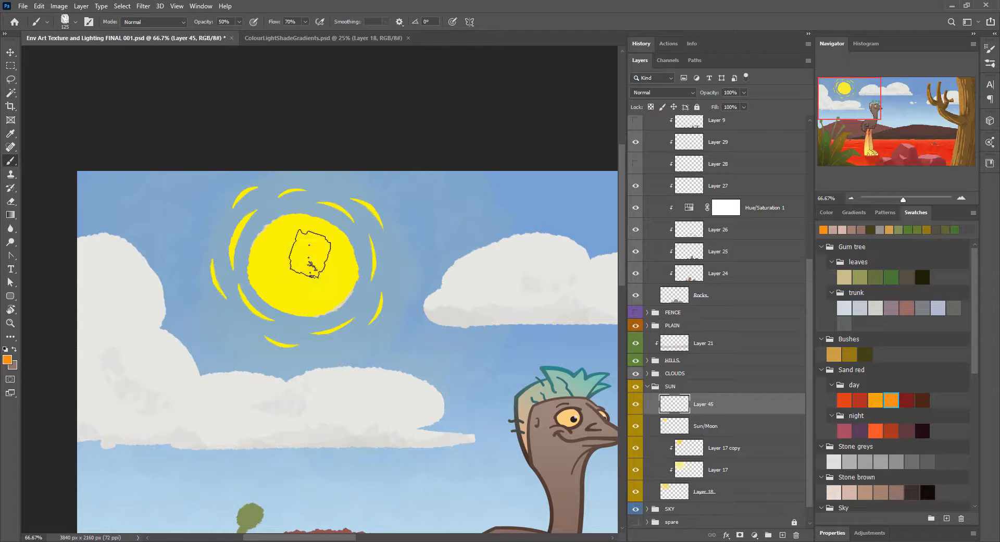
pyautogui.press('[')
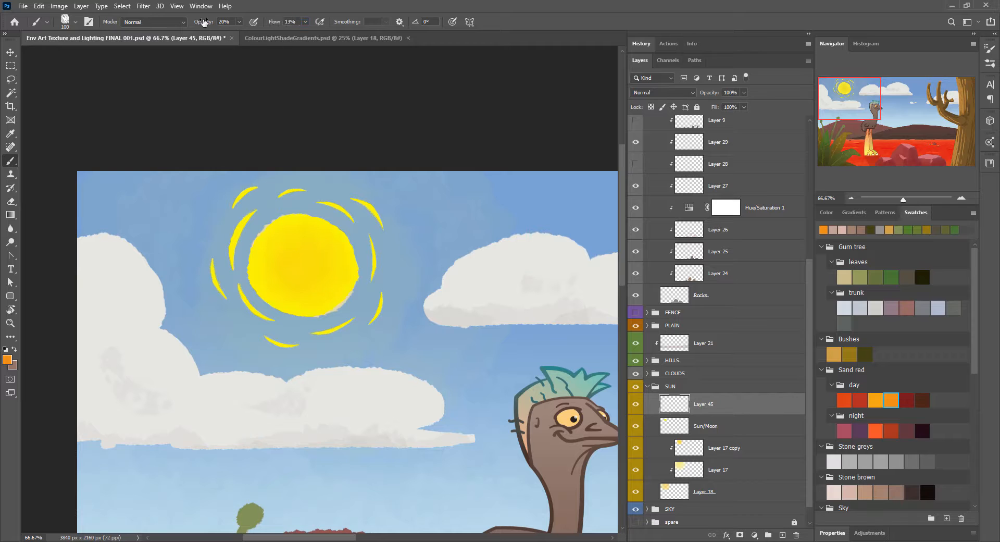
pyautogui.moveTo(204, 22); pyautogui.dragTo(221, 23)
pyautogui.moveTo(298, 260)
pyautogui.mouseDown()
pyautogui.moveTo(312, 271)
pyautogui.moveTo(298, 261)
pyautogui.mouseUp()
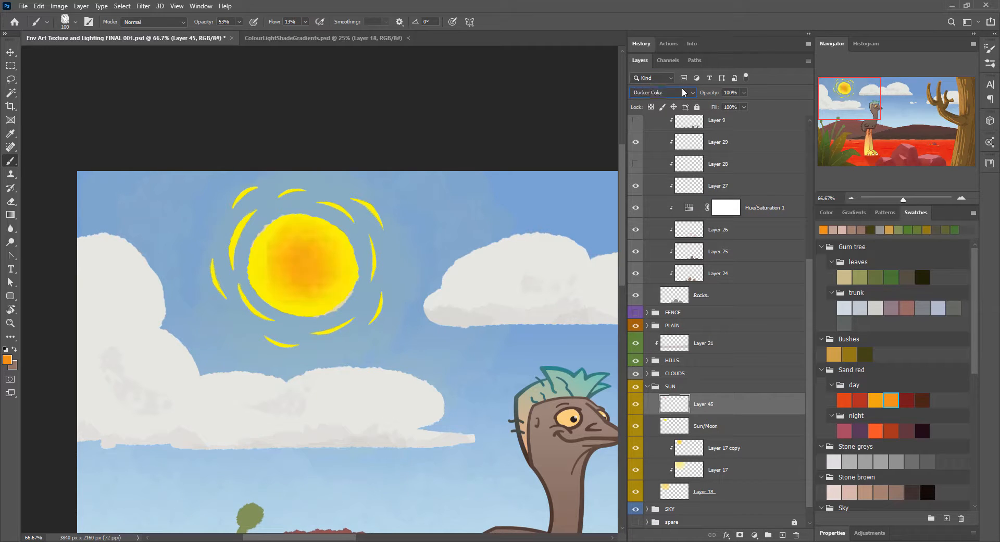
# Step: Try several blend modes on the orange glow layer, then set it to Multiply at 49% opacity
pyautogui.scroll(-4, 684, 92)
pyautogui.scroll(-8, 684, 93)
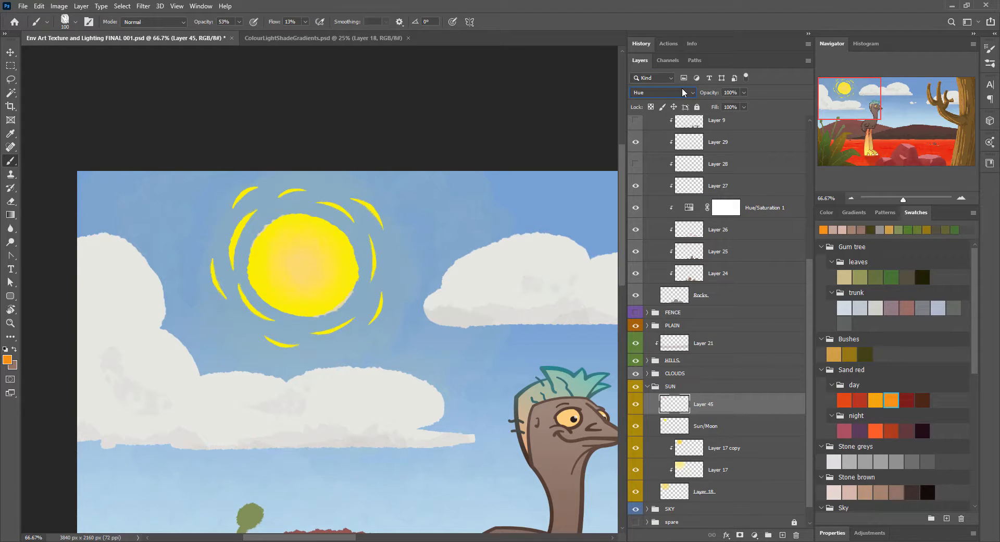
pyautogui.scroll(18, 684, 92)
pyautogui.scroll(-10, 685, 92)
pyautogui.scroll(9, 684, 92)
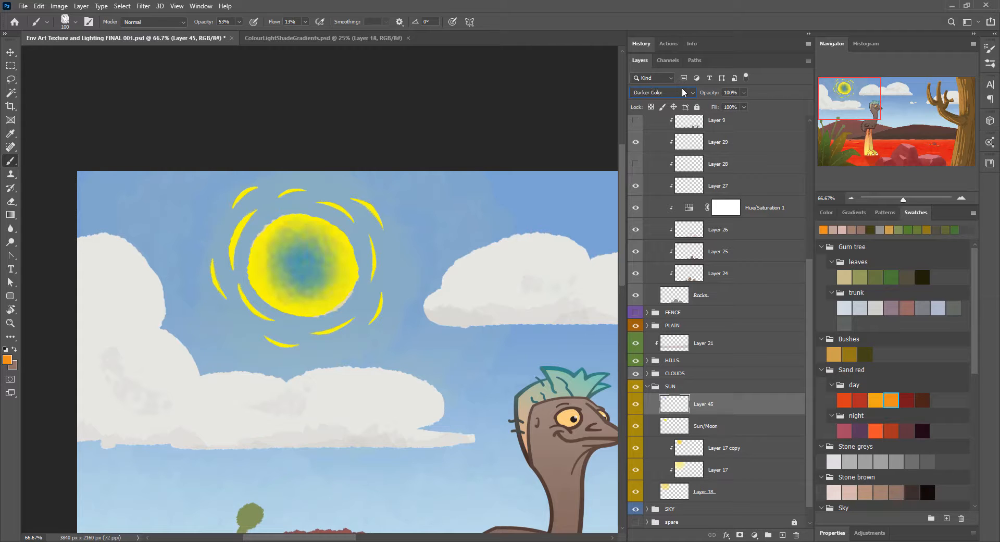
pyautogui.moveTo(710, 92); pyautogui.dragTo(703, 92)
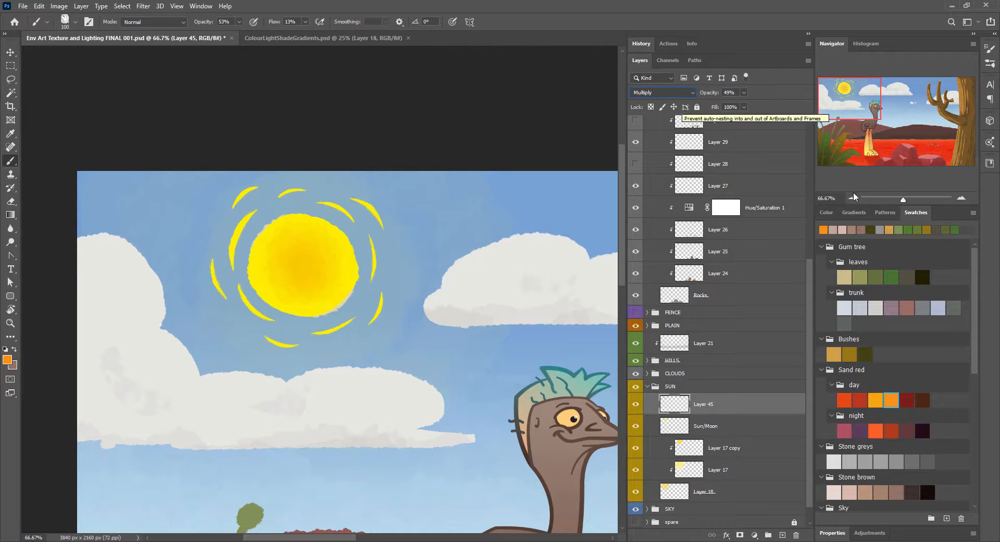
# Step: Add a new layer beneath Layer 18 in the SUN group and set an orange-yellow brush at 100% opacity and 26% flow
pyautogui.hotkey('ctrl', '-')
pyautogui.hotkey('ctrl', '-')
pyautogui.scroll(-1, 755, 448)
pyautogui.click(742, 470)
pyautogui.keyDown('ctrl'); pyautogui.click(782, 535); pyautogui.keyUp('ctrl')
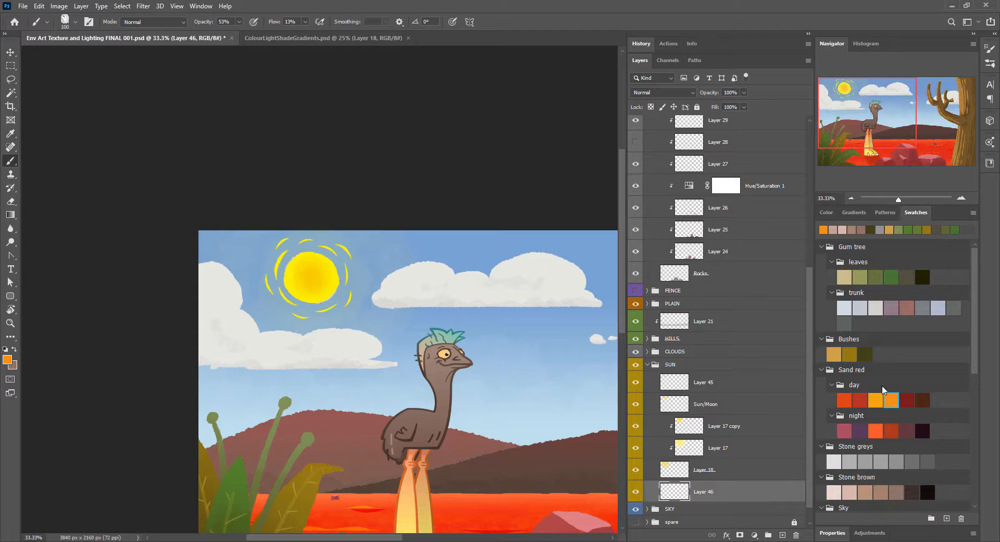
pyautogui.click(876, 400)
pyautogui.press('0')
pyautogui.hotkey('shift', '2')
pyautogui.hotkey('shift', '6')
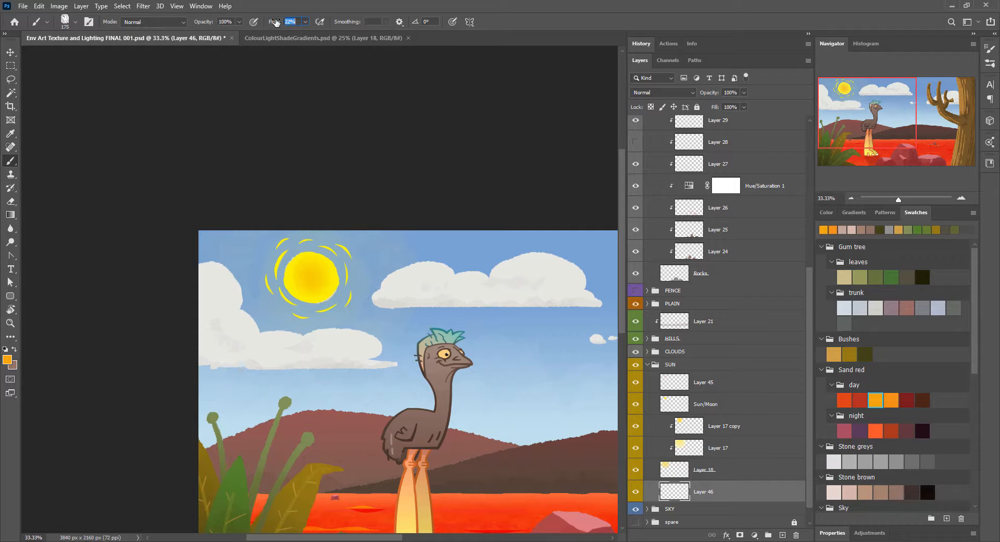
# Step: Sample the sun's yellow and paint a broad horizontal band across the full width of the sky with a 600 px brush
pyautogui.press(']')
pyautogui.press(']')
pyautogui.press(']')
pyautogui.press(']')
pyautogui.press(']')
pyautogui.press(']')
pyautogui.moveTo(260, 346); pyautogui.dragTo(575, 339)
pyautogui.hotkey('ctrl', 'z')
pyautogui.keyDown('alt'); pyautogui.click(295, 282); pyautogui.keyUp('alt')
pyautogui.moveTo(260, 347); pyautogui.dragTo(615, 360)
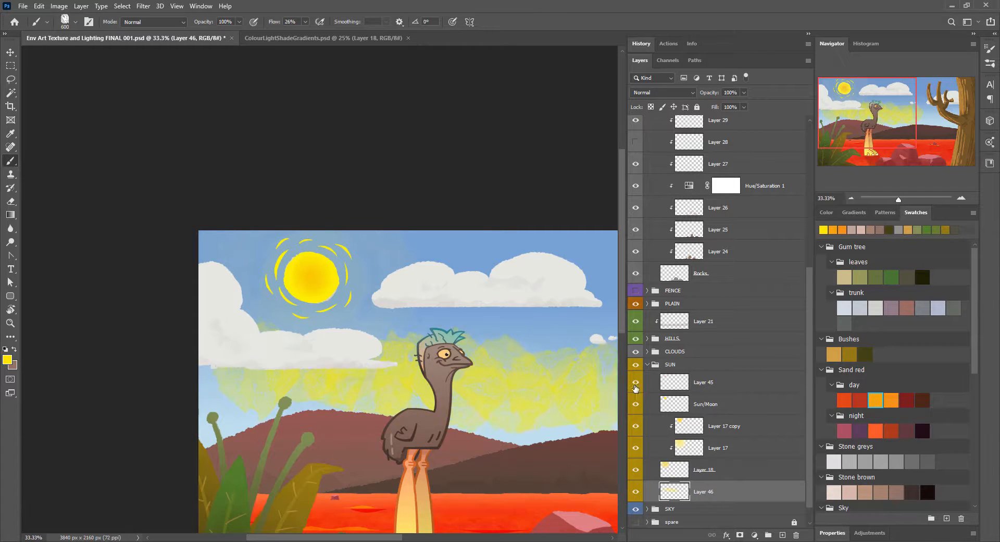
pyautogui.hotkey('ctrl', 'z')
pyautogui.hotkey('ctrl', '-')
pyautogui.moveTo(101, 245); pyautogui.dragTo(104, 250)
# Step: Shrink the yellow band, taper it in perspective into a ray, and move it so it widens rightward from the canvas centre
pyautogui.hotkey('ctrl', 't')
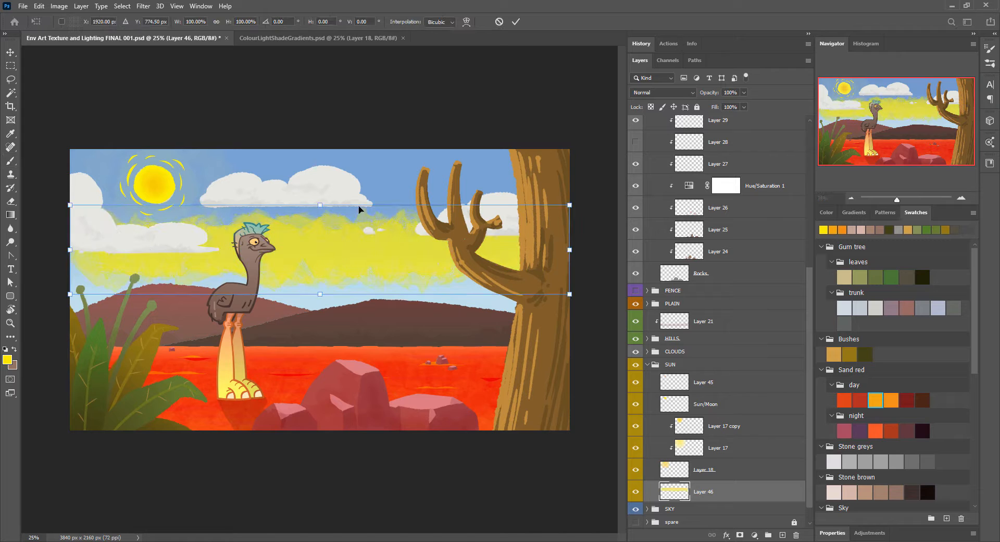
pyautogui.click(62, 22)
pyautogui.click(71, 18)
pyautogui.click(71, 22)
pyautogui.moveTo(577, 298); pyautogui.dragTo(585, 277)
pyautogui.hotkey('ctrl', 'z')
pyautogui.moveTo(570, 205)
pyautogui.mouseDown()
pyautogui.moveTo(377, 253)
pyautogui.moveTo(473, 211)
pyautogui.mouseUp()
pyautogui.moveTo(273, 223); pyautogui.dragTo(273, 237)
pyautogui.rightClick(401, 264)
pyautogui.click(427, 318)
pyautogui.moveTo(70, 238); pyautogui.dragTo(70, 247)
pyautogui.moveTo(475, 238); pyautogui.dragTo(475, 211)
pyautogui.press('Return')
pyautogui.press('v')
pyautogui.moveTo(351, 263)
pyautogui.mouseDown()
pyautogui.moveTo(452, 187)
pyautogui.moveTo(600, 288)
pyautogui.mouseUp()
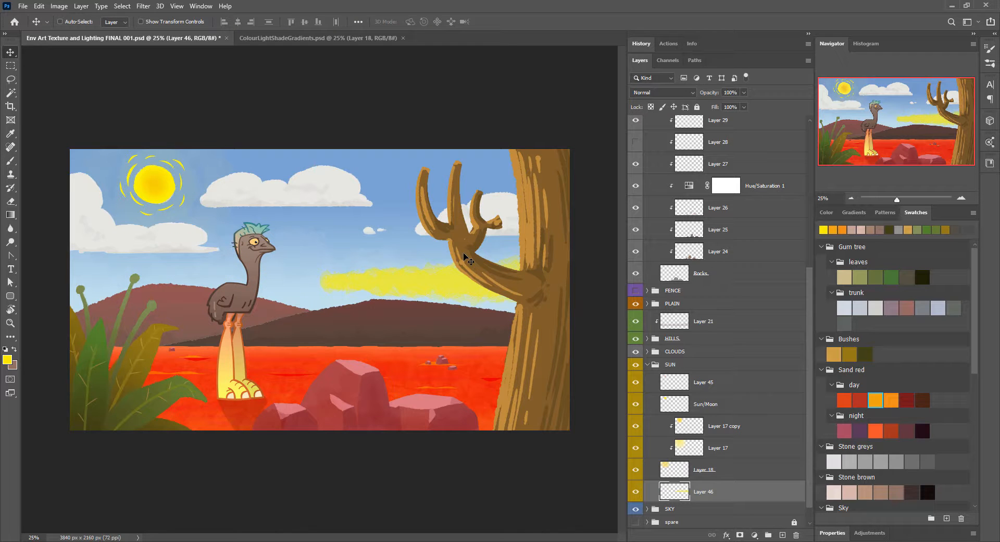
# Step: Duplicate the ray, mirror the copy horizontally to the opposite side, and merge both rays into one layer
pyautogui.hotkey('ctrl', 'j')
pyautogui.hotkey('ctrl', 't')
pyautogui.click(68, 19)
pyautogui.click(68, 22)
pyautogui.rightClick(449, 261)
pyautogui.click(473, 461)
pyautogui.press('Return')
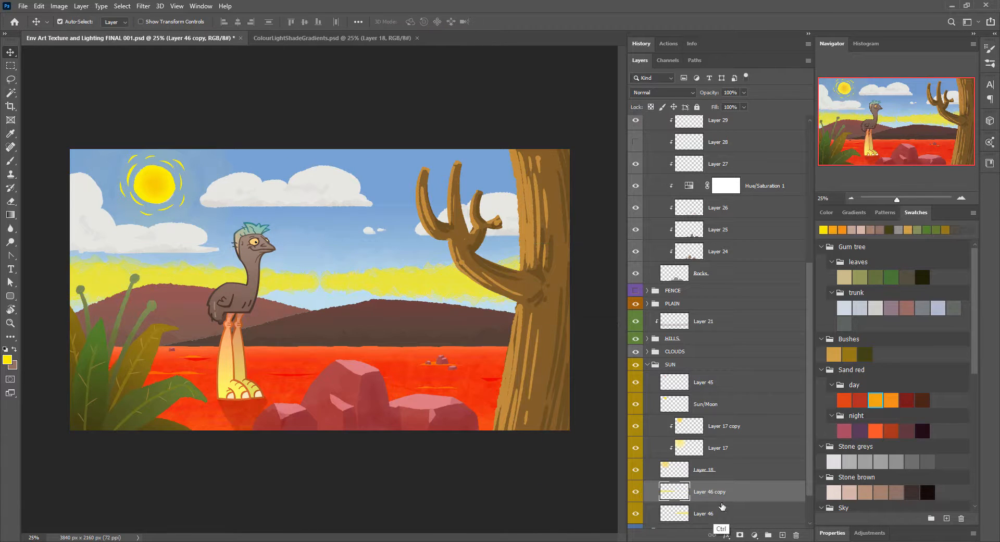
pyautogui.hotkey('ctrl', 'e')
# Step: Duplicate the pair of rays, rotate the copy to vertical, and merge them into a cross
pyautogui.hotkey('ctrl', 'j')
pyautogui.hotkey('ctrl', 't')
pyautogui.moveTo(442, 205); pyautogui.dragTo(401, 402)
pyautogui.press('Return')
pyautogui.hotkey('ctrl', 'e')
# Step: Duplicate and rotate the ray cross to fill the gaps between rays, then merge the copies into one sunburst layer
pyautogui.hotkey('ctrl', 'j')
pyautogui.hotkey('ctrl', 't')
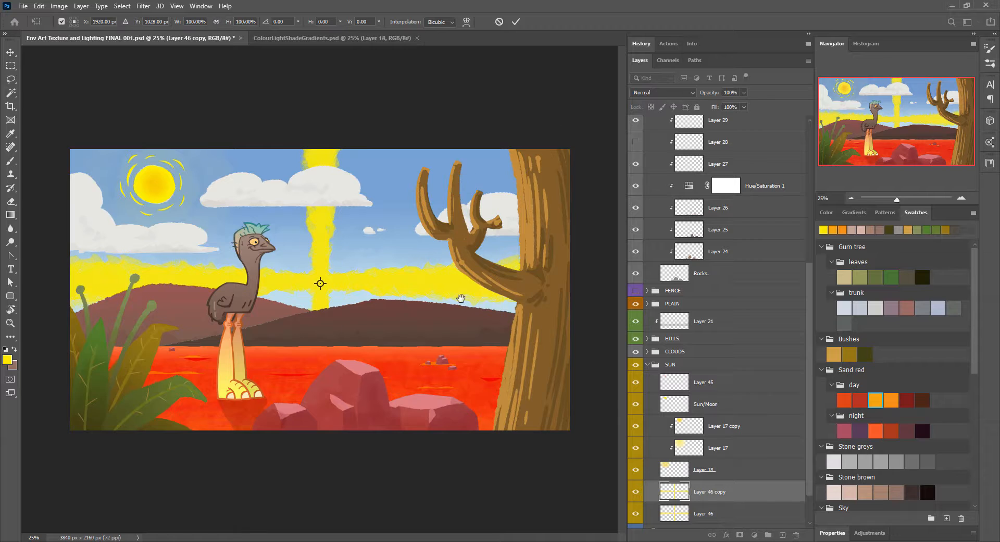
pyautogui.keyDown('alt'); pyautogui.click(461, 298); pyautogui.keyUp('alt')
pyautogui.moveTo(602, 239); pyautogui.dragTo(589, 387)
pyautogui.press('Return')
pyautogui.hotkey('ctrl', 'j')
pyautogui.hotkey('ctrl', 't')
pyautogui.press('Return')
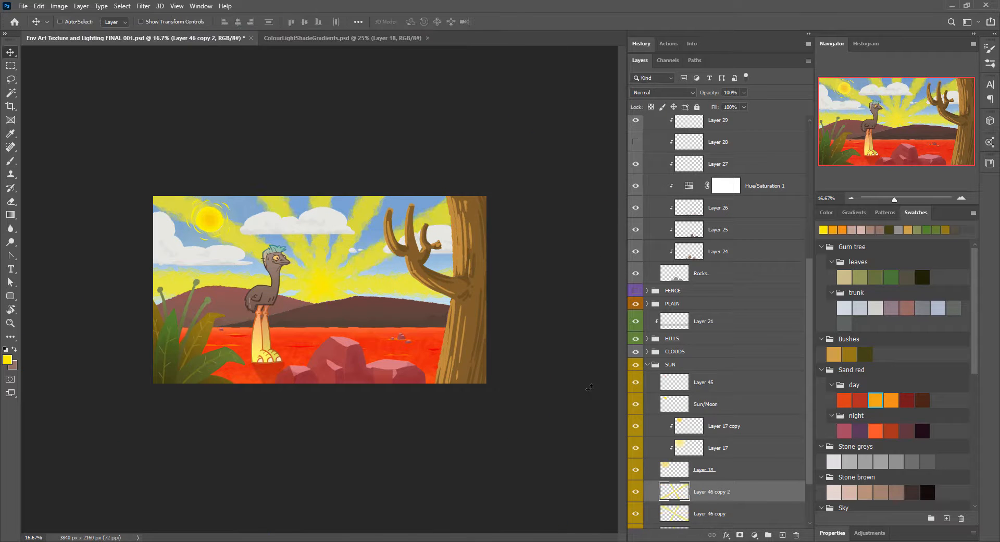
pyautogui.hotkey('ctrl', 'e')
pyautogui.hotkey('ctrl', 'e')
# Step: Centre the sunburst behind the sun and fade its outer rays with a radial gradient on a layer mask
pyautogui.moveTo(351, 281); pyautogui.dragTo(237, 211)
pyautogui.hotkey('ctrl', '+')
pyautogui.hotkey('ctrl', '+')
pyautogui.hotkey('ctrl', '+')
pyautogui.hotkey('ctrl', '-')
pyautogui.moveTo(326, 145); pyautogui.dragTo(438, 199)
pyautogui.click(740, 535)
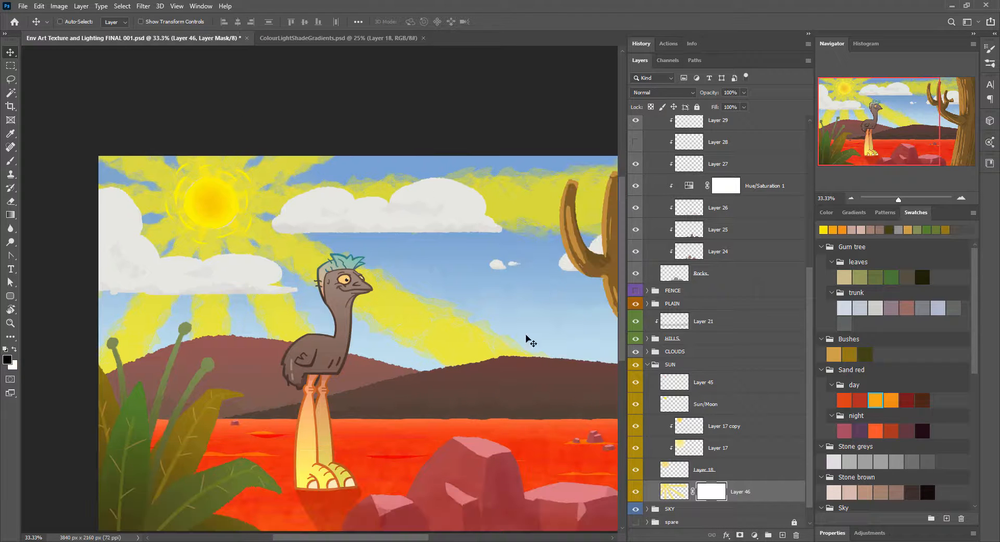
pyautogui.press('g')
pyautogui.moveTo(209, 199); pyautogui.dragTo(499, 365)
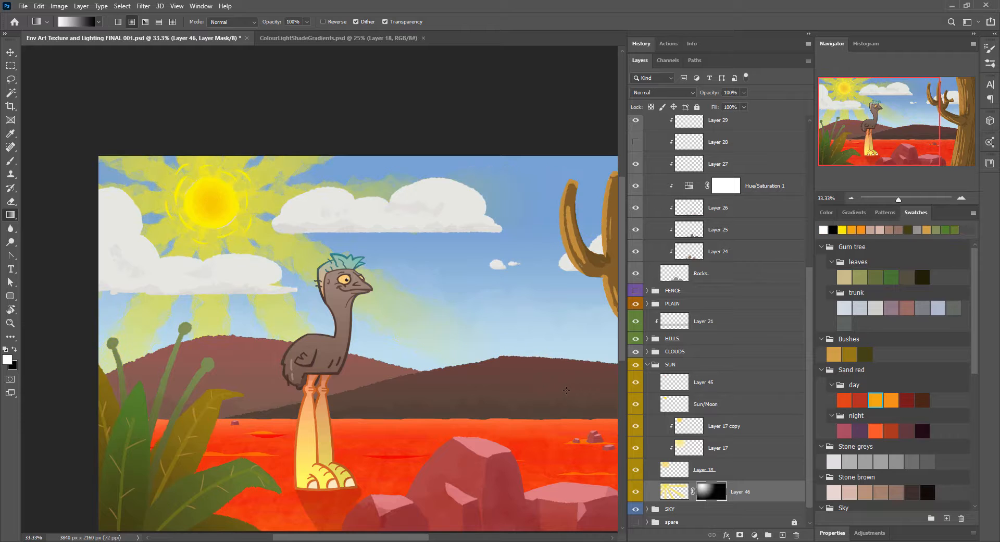
# Step: Recolour the sunburst rays to red with Hue/Saturation, try several blend modes, and set the layer to Saturation
pyautogui.click(675, 491)
pyautogui.click(662, 92)
pyautogui.click(686, 102)
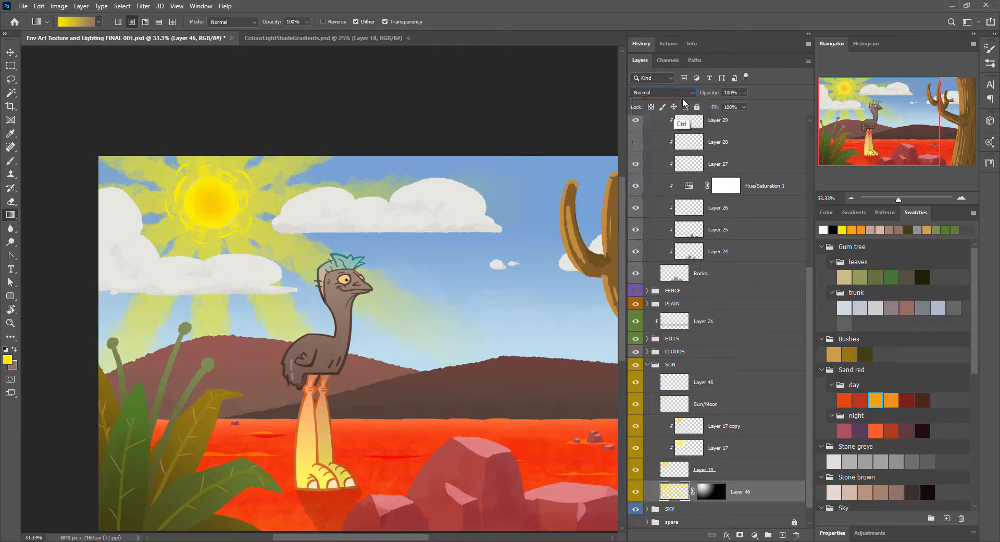
pyautogui.hotkey('ctrl', 'u')
pyautogui.moveTo(500, 177); pyautogui.dragTo(552, 176)
pyautogui.moveTo(501, 203); pyautogui.dragTo(500, 203)
pyautogui.moveTo(499, 150); pyautogui.dragTo(474, 150)
pyautogui.moveTo(500, 203); pyautogui.dragTo(500, 203)
pyautogui.click(616, 97)
pyautogui.scroll(-20, 691, 97)
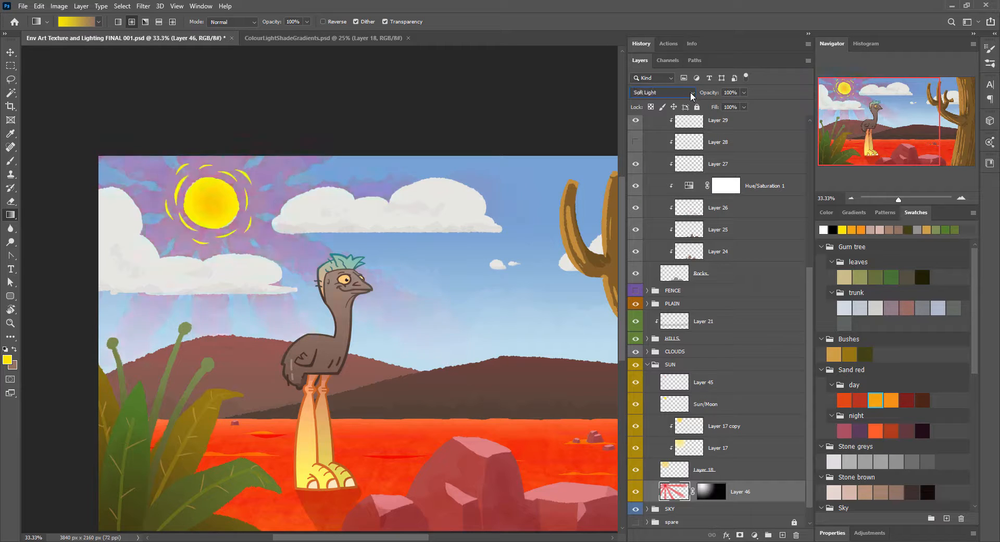
pyautogui.scroll(-4, 692, 96)
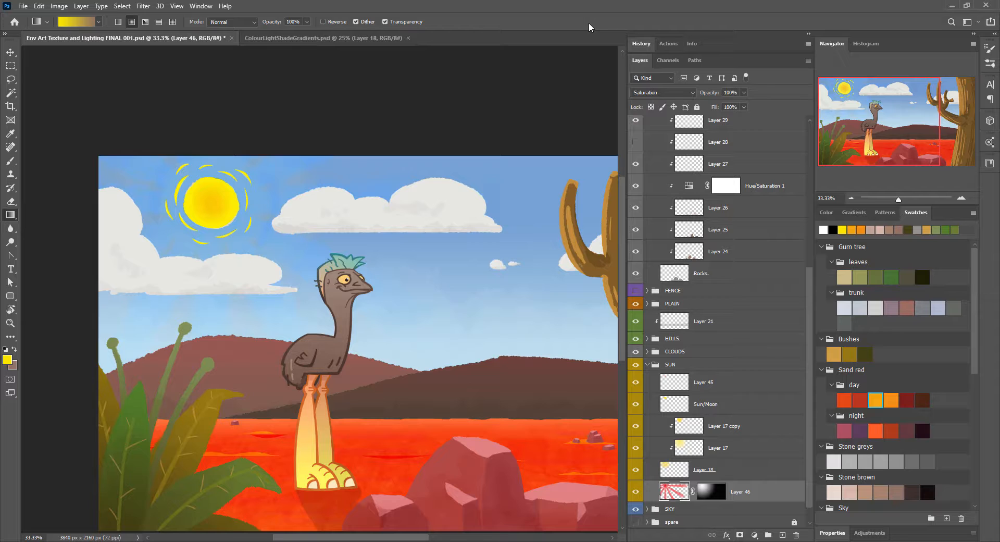
# Step: Collapse the SUN group, open the TREE group, select the tree base layer, and hide the high and shadow layers
pyautogui.moveTo(490, 276); pyautogui.dragTo(371, 207)
pyautogui.click(648, 365)
pyautogui.click(648, 148)
pyautogui.click(731, 224)
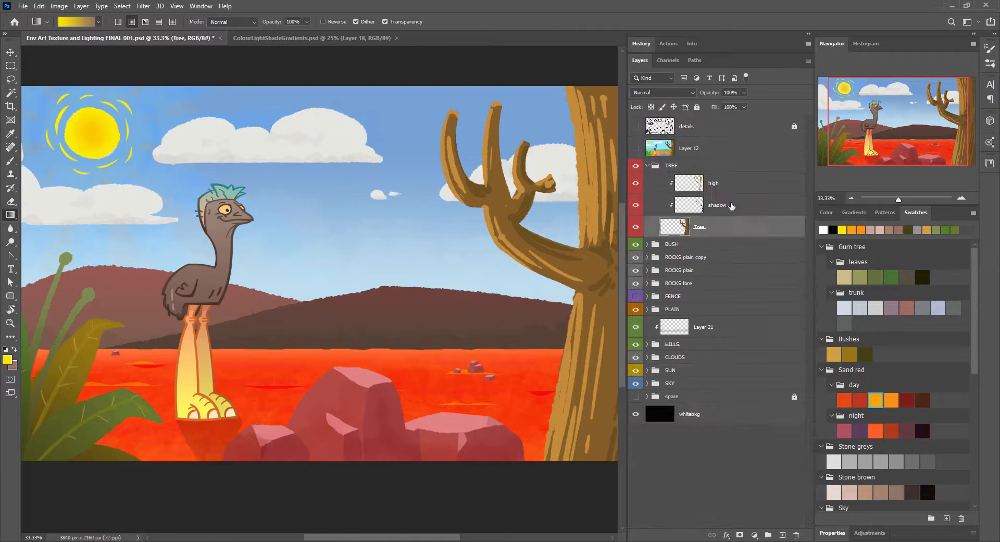
pyautogui.click(635, 208)
pyautogui.keyDown('alt'); pyautogui.click(510, 211); pyautogui.keyUp('alt')
pyautogui.press('b')
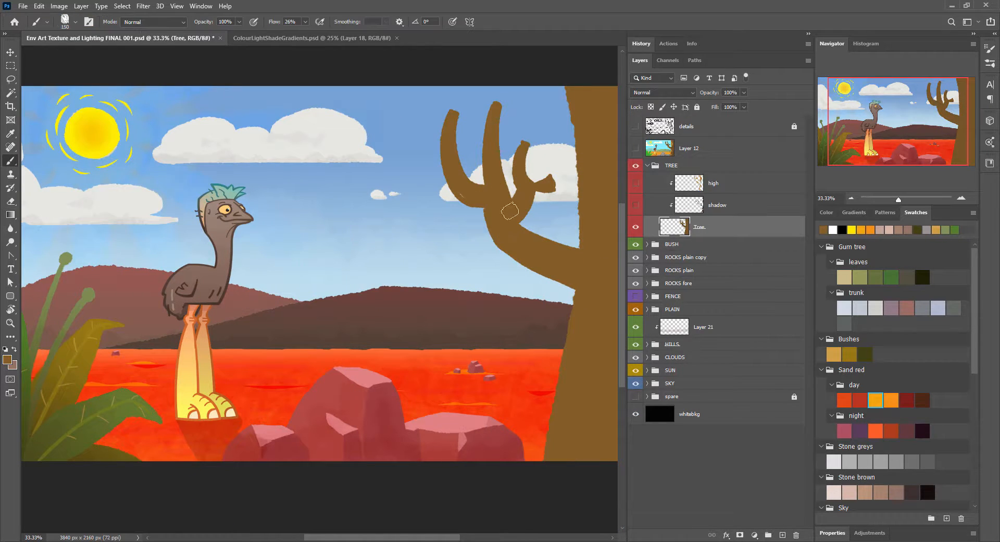
# Step: Select the tree's silhouette, fill it with the light grey gum tree trunk swatch, and deselect
pyautogui.click(860, 307)
pyautogui.click(876, 307)
pyautogui.keyDown('ctrl'); pyautogui.click(677, 227); pyautogui.keyUp('ctrl')
pyautogui.hotkey('ctrl', 'BackSpace')
pyautogui.hotkey('alt', 'BackSpace')
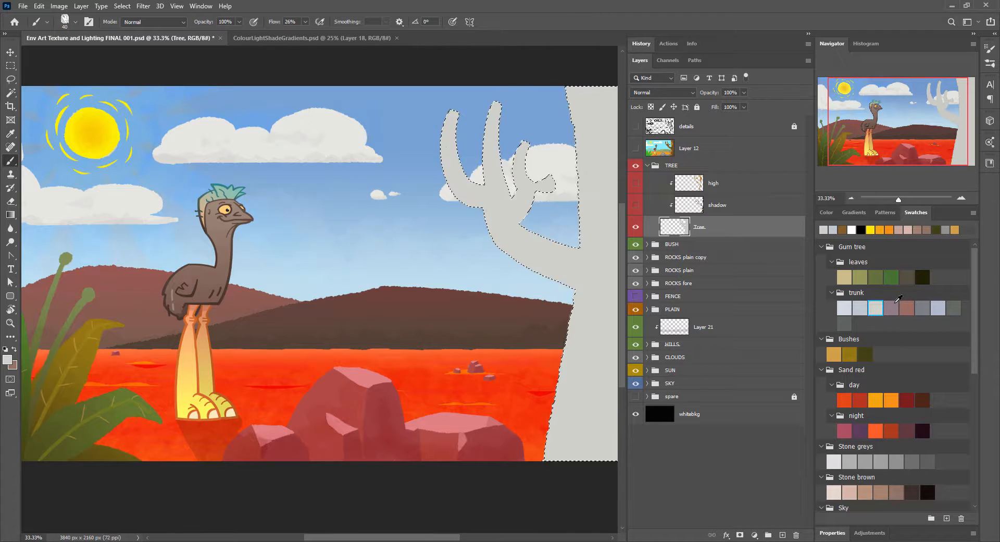
pyautogui.press('g')
pyautogui.click(334, 22)
pyautogui.hotkey('ctrl', 'd')
# Step: Inspect the tree's edges up close, then reselect its silhouette, refill it with the light grey, and deselect
pyautogui.click(961, 198)
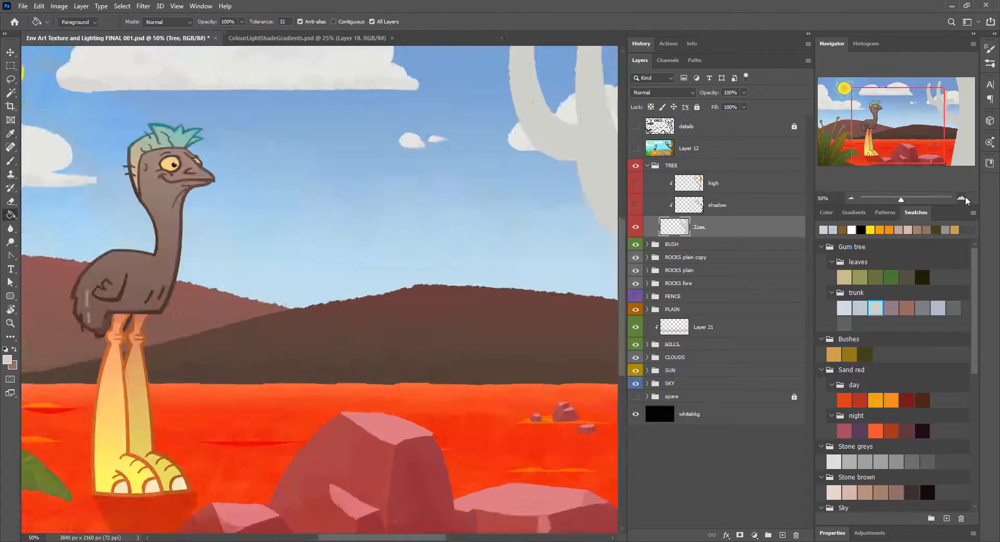
pyautogui.click(962, 199)
pyautogui.click(962, 199)
pyautogui.click(954, 107)
pyautogui.keyDown('ctrl'); pyautogui.click(679, 227); pyautogui.keyUp('ctrl')
pyautogui.click(9, 79)
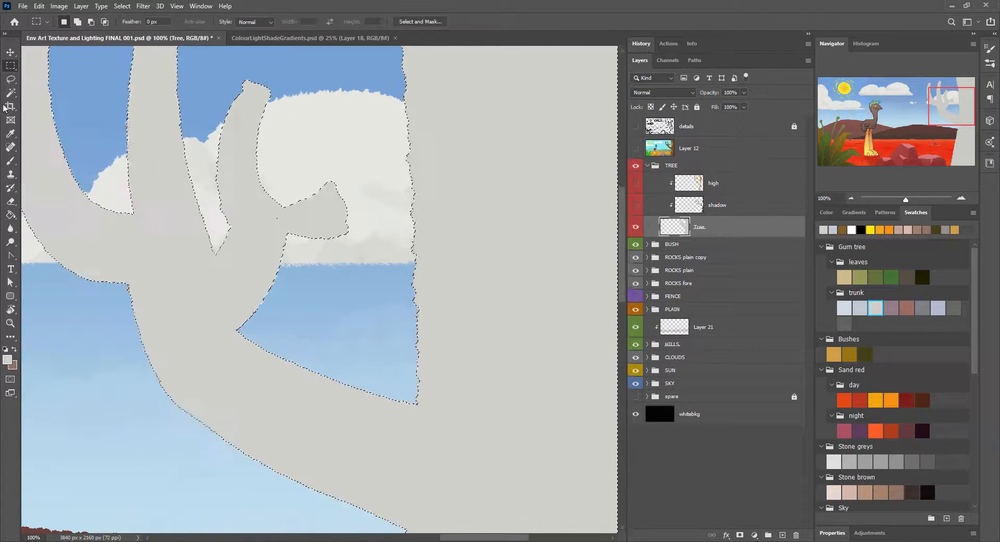
pyautogui.press('m')
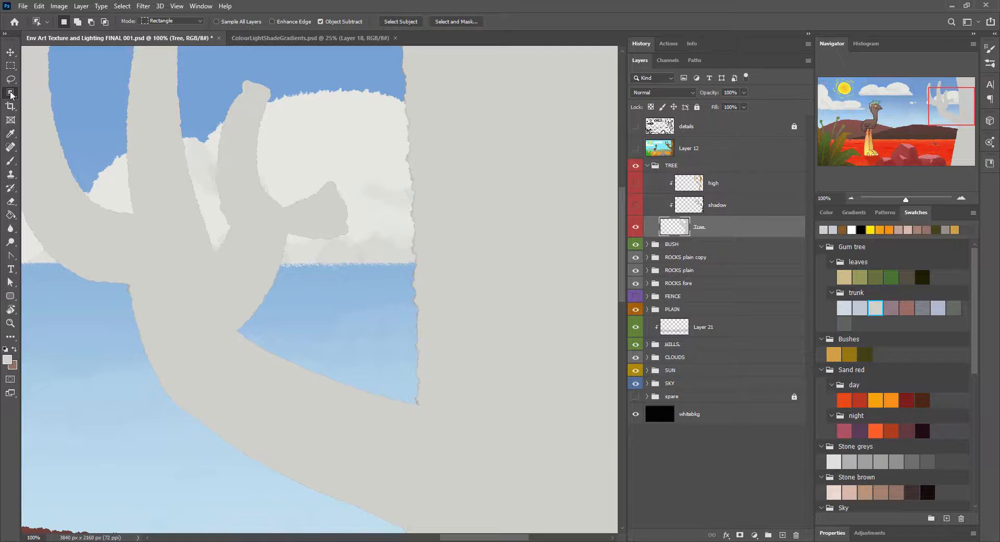
pyautogui.keyDown('ctrl'); pyautogui.click(676, 229); pyautogui.keyUp('ctrl')
pyautogui.hotkey('ctrl', 'BackSpace')
pyautogui.hotkey('alt', 'BackSpace')
pyautogui.hotkey('ctrl', 'd')
# Step: Show the details line-art layer above the painting, unlock it, lower its opacity, and lock it again
pyautogui.doubleClick(851, 198)
pyautogui.moveTo(338, 349); pyautogui.dragTo(338, 292)
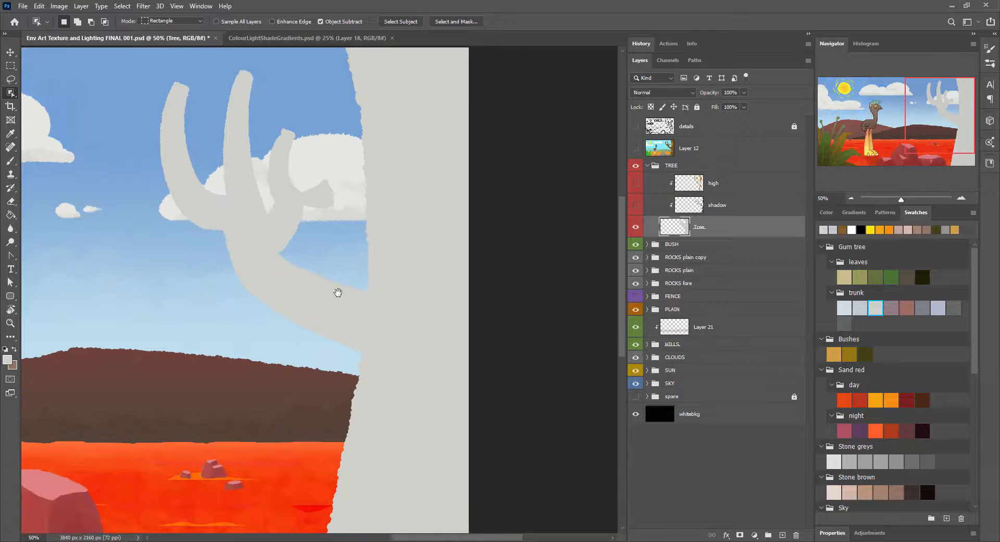
pyautogui.hotkey('ctrl', '-')
pyautogui.hotkey('ctrl', '-')
pyautogui.press('b')
pyautogui.click(636, 126)
pyautogui.click(687, 126)
pyautogui.click(697, 107)
pyautogui.moveTo(714, 93); pyautogui.dragTo(703, 94)
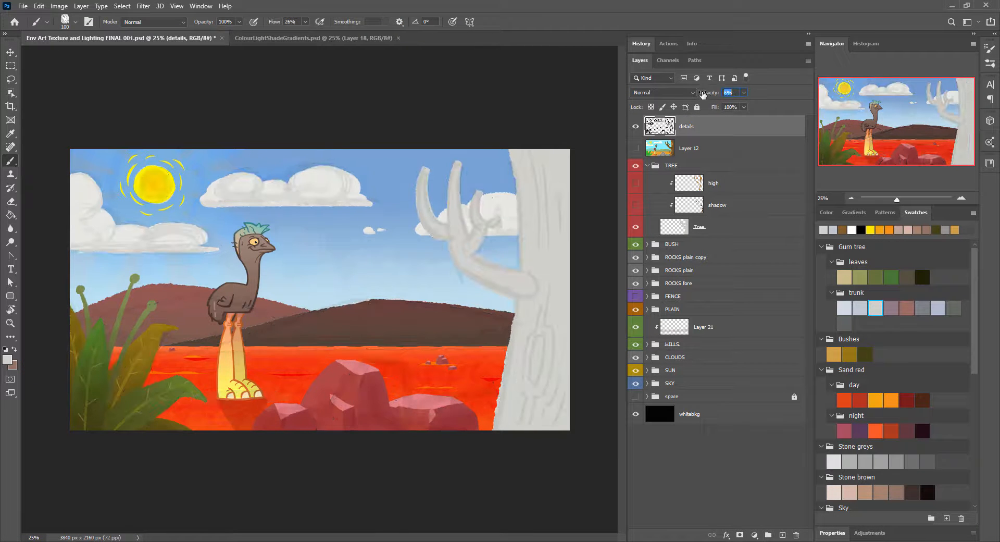
pyautogui.click(697, 107)
# Step: Add clipped layers above the tree base and paint reddish-brown bark streaks along the trunk and lower branch on Layer 47
pyautogui.click(745, 227)
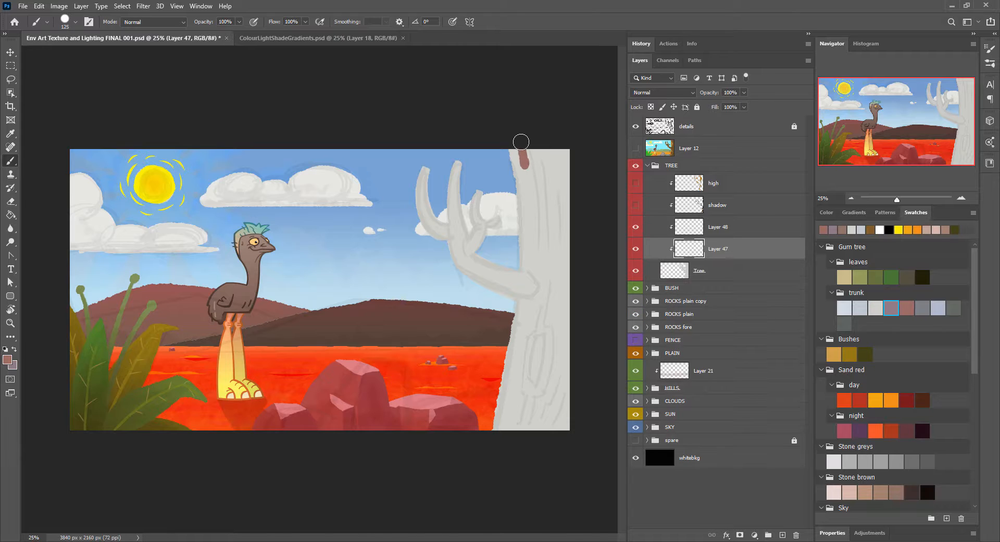
pyautogui.moveTo(521, 142); pyautogui.dragTo(534, 203)
pyautogui.moveTo(552, 242); pyautogui.dragTo(545, 315)
pyautogui.moveTo(553, 175); pyautogui.dragTo(559, 229)
pyautogui.moveTo(527, 336)
pyautogui.mouseDown()
pyautogui.moveTo(559, 321)
pyautogui.moveTo(557, 344)
pyautogui.moveTo(561, 306)
pyautogui.moveTo(537, 427)
pyautogui.mouseUp()
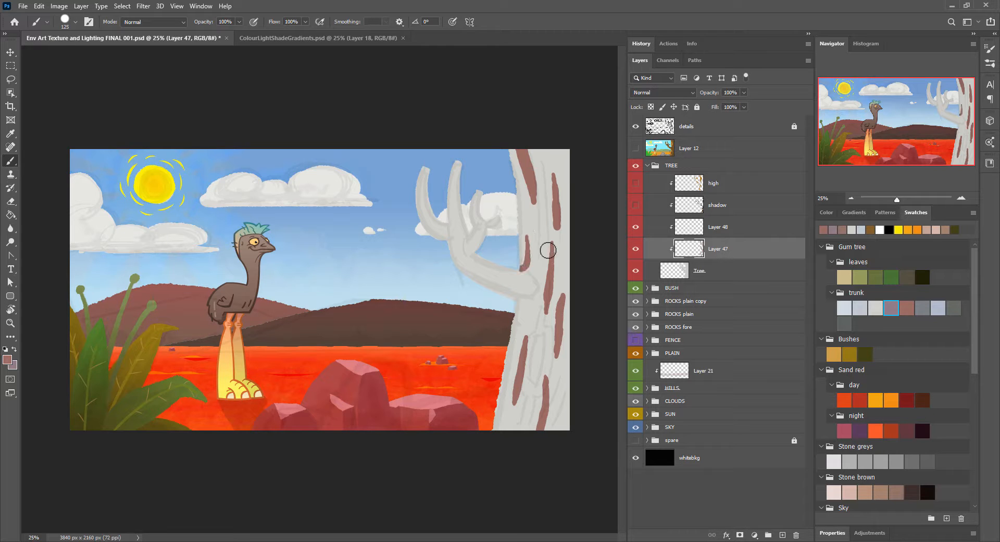
pyautogui.rightClick(522, 271)
pyautogui.press('e')
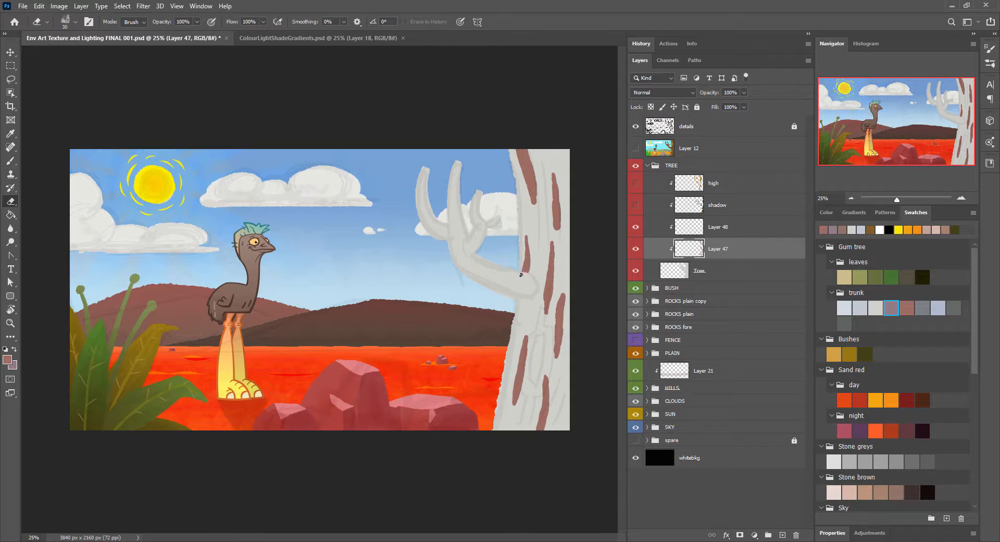
pyautogui.press('b')
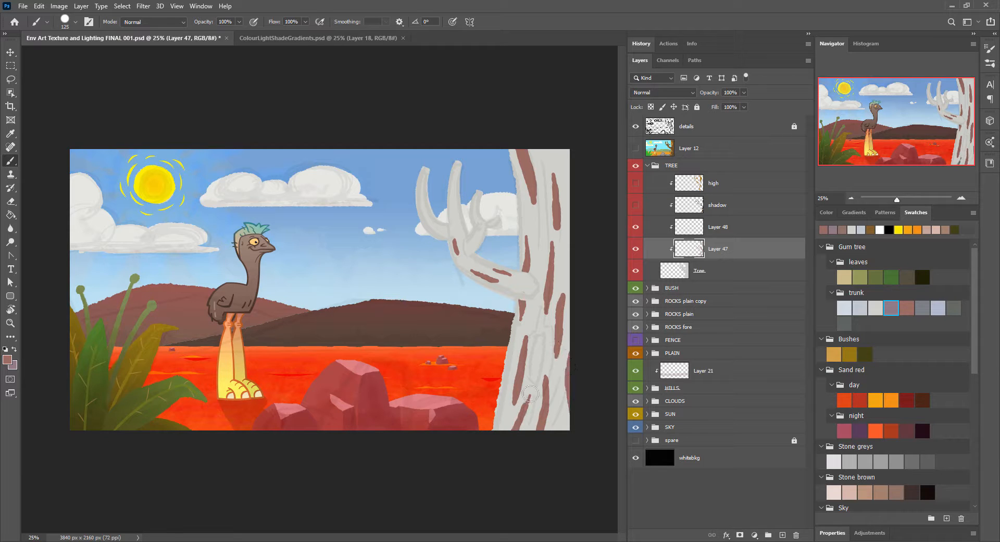
# Step: On Layer 48, paint mauve bark streaks beside the reddish-brown ones and along the trunk's edges
pyautogui.hotkey('alt', ']')
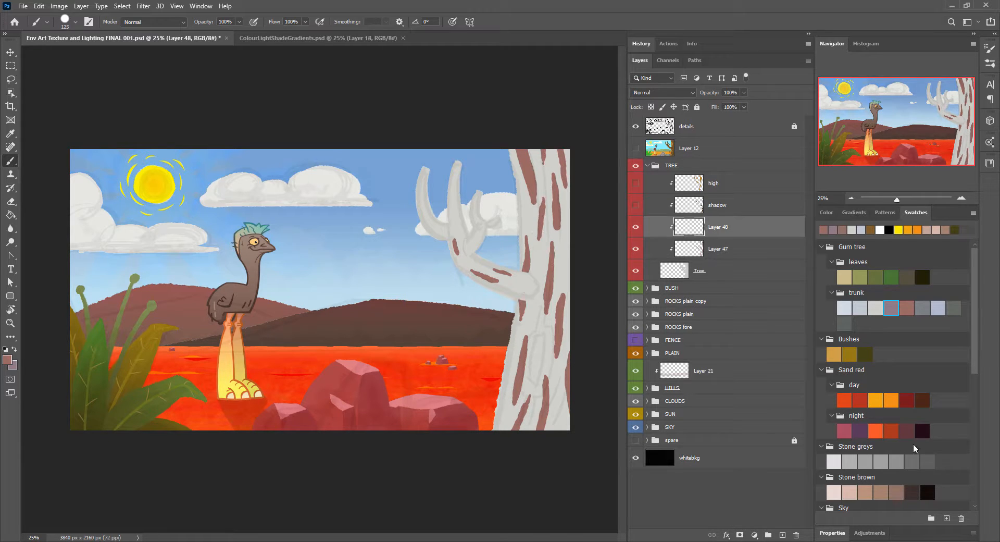
pyautogui.moveTo(538, 264); pyautogui.dragTo(534, 316)
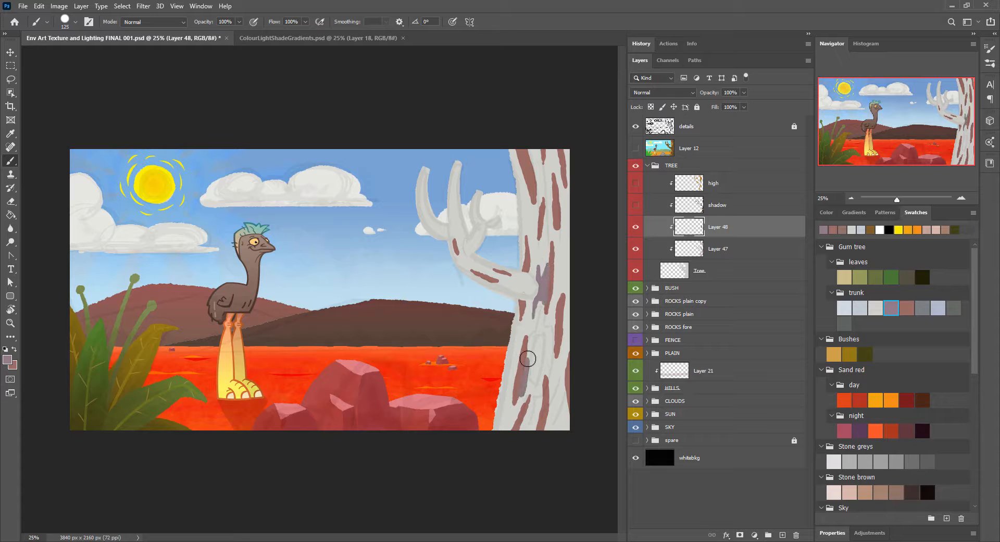
pyautogui.moveTo(528, 359); pyautogui.dragTo(531, 372)
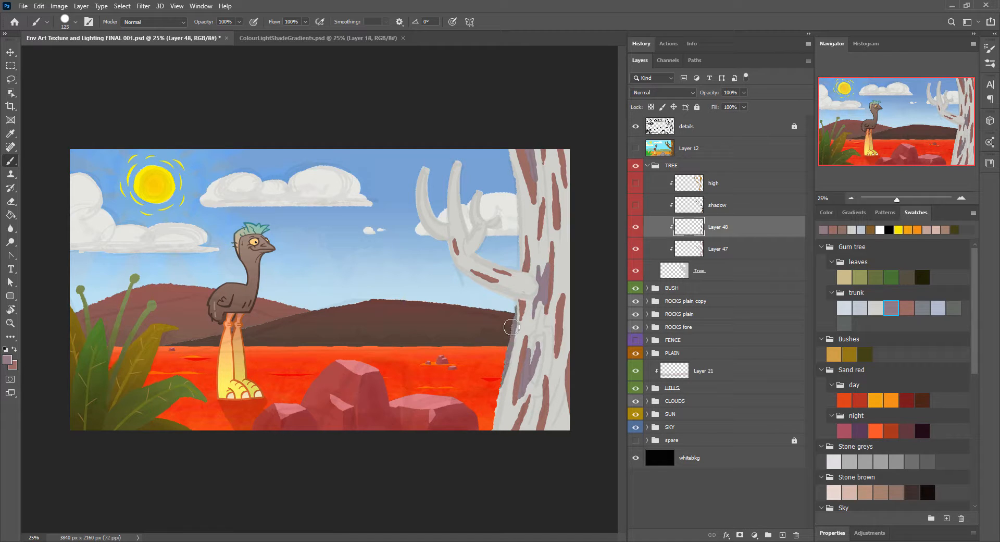
pyautogui.moveTo(565, 429); pyautogui.dragTo(563, 346)
pyautogui.moveTo(562, 204)
pyautogui.mouseDown()
pyautogui.moveTo(518, 190)
pyautogui.moveTo(507, 144)
pyautogui.mouseUp()
pyautogui.moveTo(523, 189); pyautogui.dragTo(525, 223)
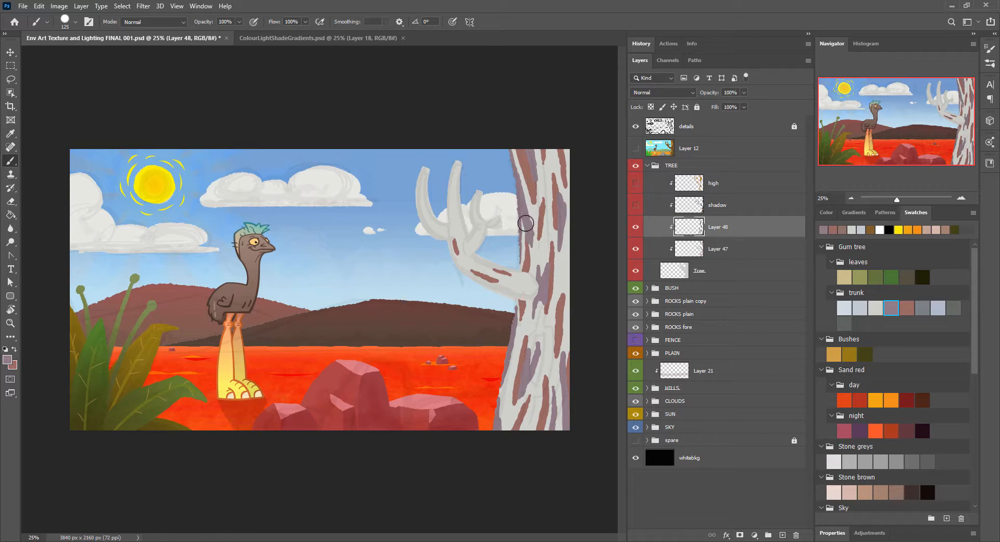
pyautogui.moveTo(566, 142); pyautogui.dragTo(565, 182)
pyautogui.moveTo(551, 203); pyautogui.dragTo(548, 162)
pyautogui.moveTo(566, 259); pyautogui.dragTo(558, 298)
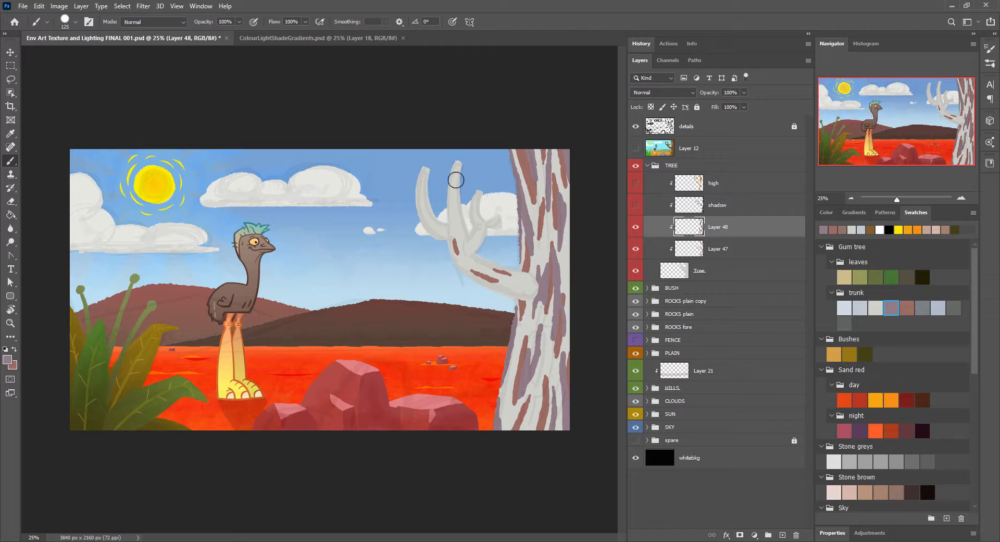
pyautogui.moveTo(428, 172); pyautogui.dragTo(430, 221)
pyautogui.moveTo(423, 173)
pyautogui.mouseDown()
pyautogui.moveTo(426, 227)
pyautogui.moveTo(437, 231)
pyautogui.mouseUp()
pyautogui.moveTo(455, 208)
pyautogui.mouseDown()
pyautogui.moveTo(464, 159)
pyautogui.moveTo(431, 228)
pyautogui.mouseUp()
pyautogui.hotkey('ctrl', 'z')
pyautogui.hotkey('ctrl', 'z')
pyautogui.hotkey('ctrl', 'z')
# Step: Paint the tree's upper branches reddish-brown with mauve shading on Layers 47 and 48
pyautogui.moveTo(456, 163); pyautogui.dragTo(462, 245)
pyautogui.moveTo(478, 192)
pyautogui.mouseDown()
pyautogui.moveTo(488, 218)
pyautogui.moveTo(470, 210)
pyautogui.moveTo(473, 244)
pyautogui.moveTo(437, 238)
pyautogui.moveTo(453, 229)
pyautogui.moveTo(471, 239)
pyautogui.mouseUp()
pyautogui.hotkey('alt', ']')
pyautogui.press('x')
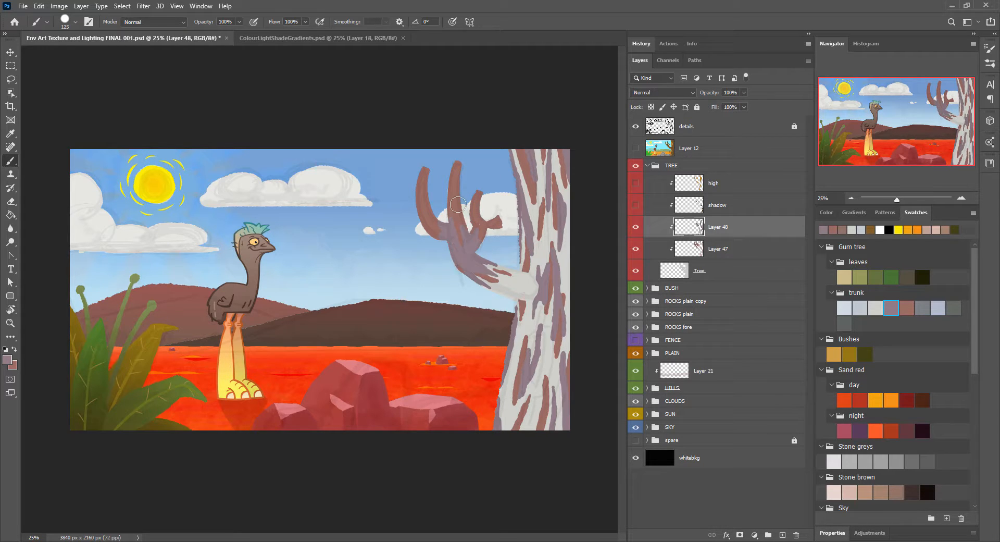
# Step: On a new layer above Layer 48, paint pale lilac streaks over the trunk and lower branch with the trunk swatch
pyautogui.click(938, 307)
pyautogui.click(783, 535)
pyautogui.moveTo(530, 224); pyautogui.dragTo(527, 191)
pyautogui.moveTo(545, 362); pyautogui.dragTo(543, 337)
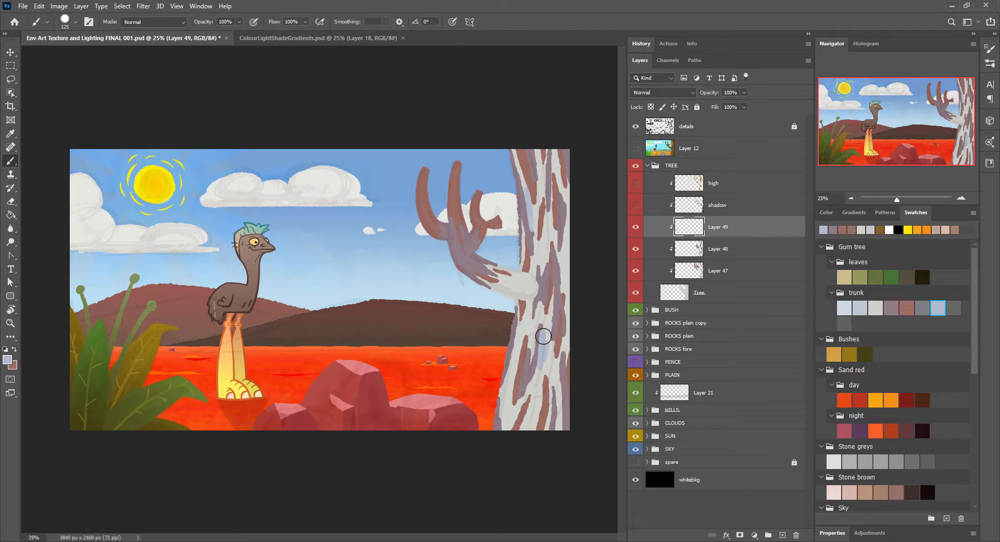
pyautogui.moveTo(503, 401); pyautogui.dragTo(513, 356)
pyautogui.moveTo(495, 264)
pyautogui.mouseDown()
pyautogui.moveTo(510, 281)
pyautogui.moveTo(526, 276)
pyautogui.moveTo(569, 236)
pyautogui.mouseUp()
pyautogui.click(708, 242)
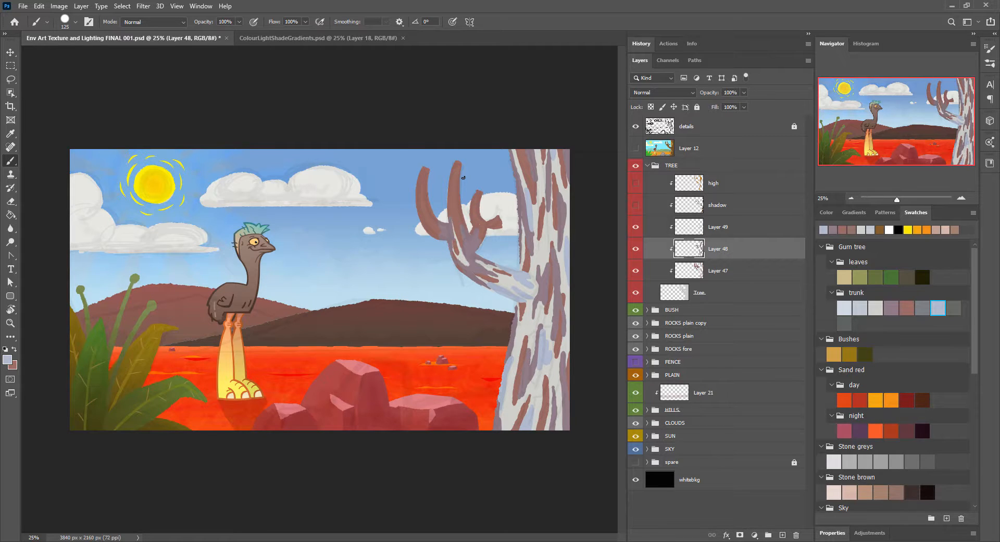
# Step: Add a new clipped layer above Layer 49 and paint small mauve streaks on the trunk and lower branch with a smaller brush
pyautogui.click(961, 198)
pyautogui.click(745, 232)
pyautogui.click(782, 535)
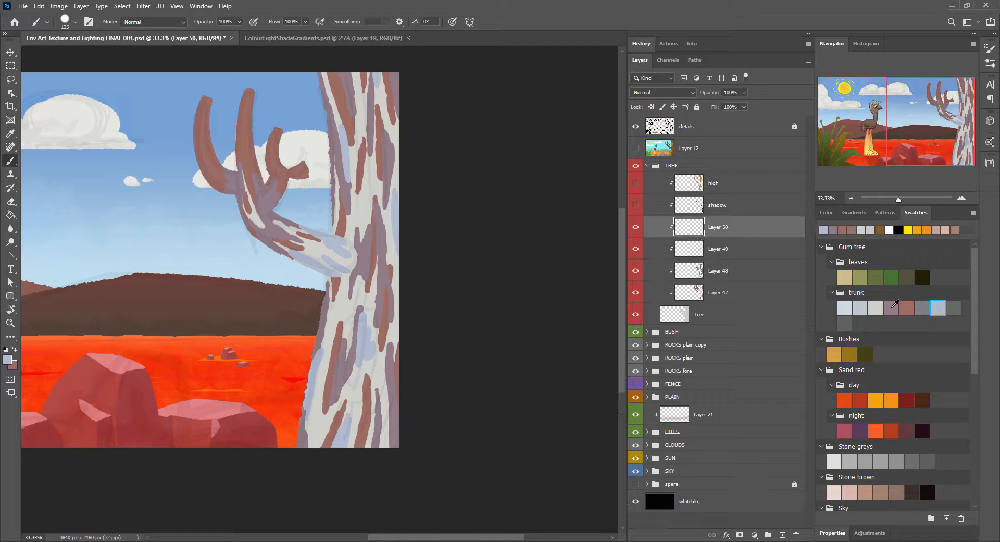
pyautogui.click(636, 293)
pyautogui.click(636, 292)
pyautogui.click(892, 308)
pyautogui.press('[')
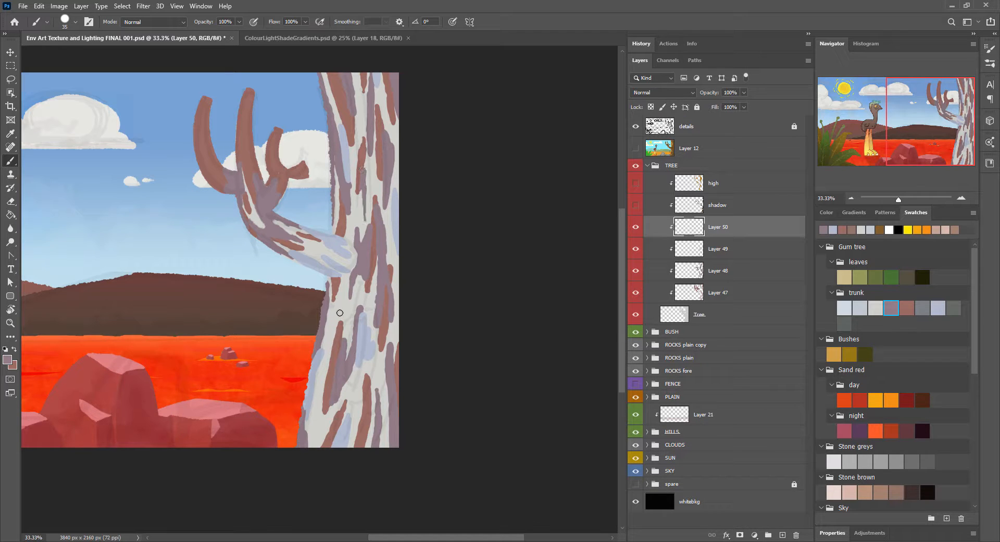
pyautogui.moveTo(341, 300); pyautogui.dragTo(332, 346)
pyautogui.moveTo(316, 393); pyautogui.dragTo(317, 422)
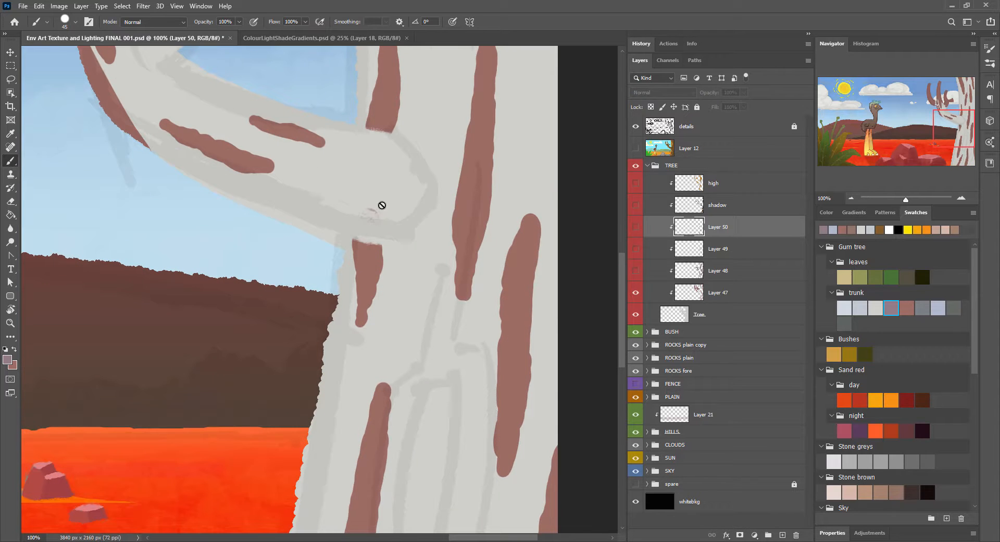
# Step: With Layer 47 as the only visible streak layer, set the eraser to the Hard Round brush at 30 px
pyautogui.keyDown('ctrl'); pyautogui.click(380, 206); pyautogui.keyUp('ctrl')
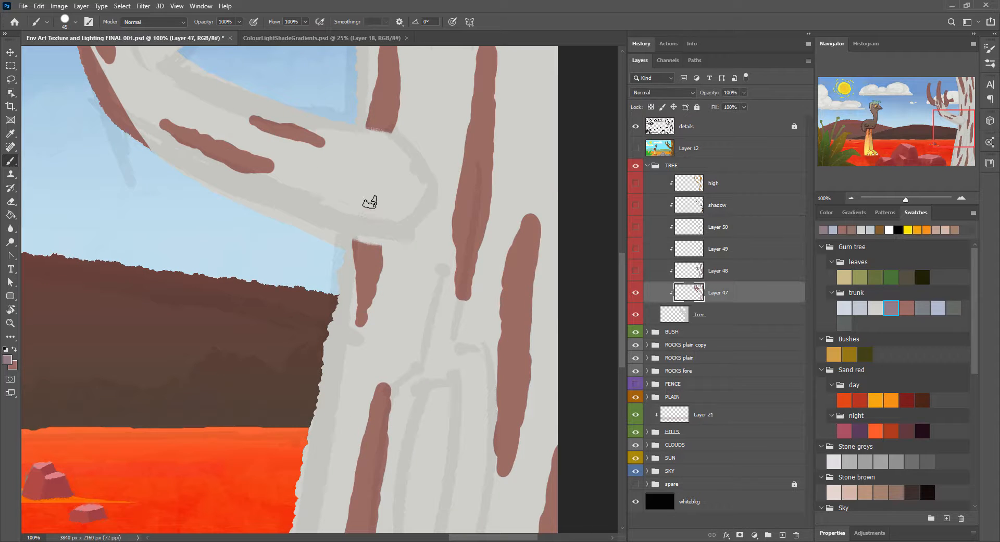
pyautogui.press('F5')
pyautogui.click(990, 63)
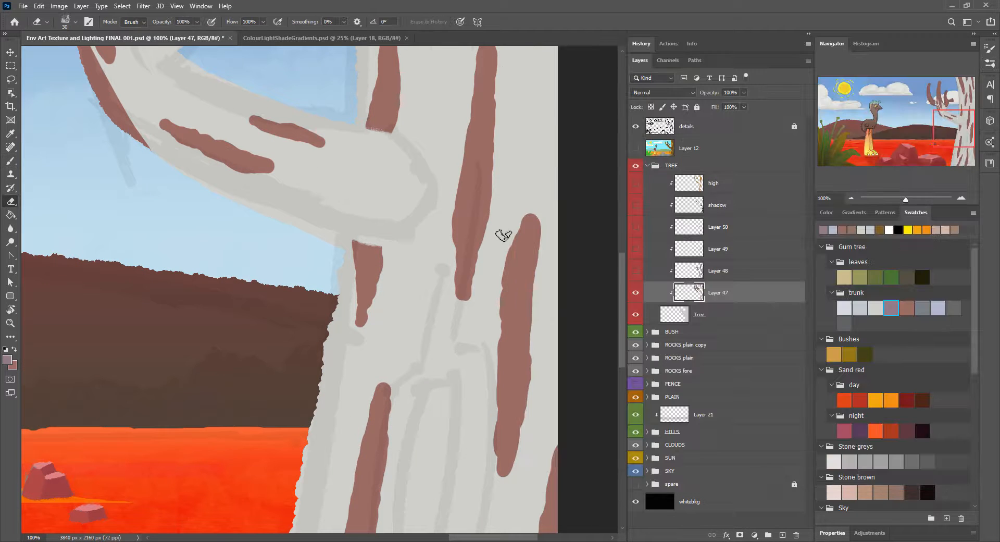
pyautogui.click(987, 63)
pyautogui.click(750, 115)
pyautogui.press('e')
pyautogui.click(89, 22)
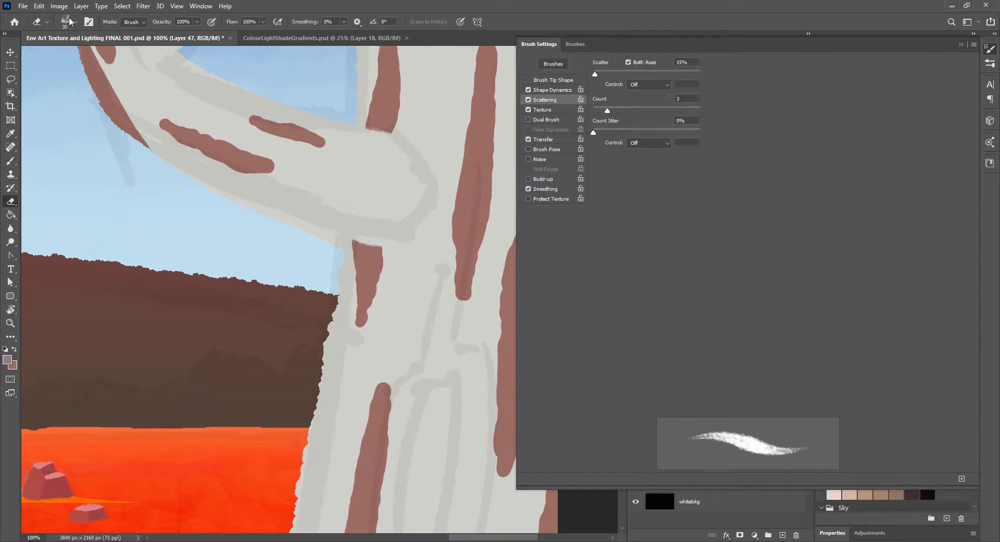
pyautogui.click(75, 22)
pyautogui.moveTo(151, 198); pyautogui.dragTo(439, 275)
pyautogui.moveTo(415, 144)
pyautogui.mouseDown()
pyautogui.moveTo(412, 185)
pyautogui.moveTo(411, 148)
pyautogui.mouseUp()
pyautogui.click(185, 161)
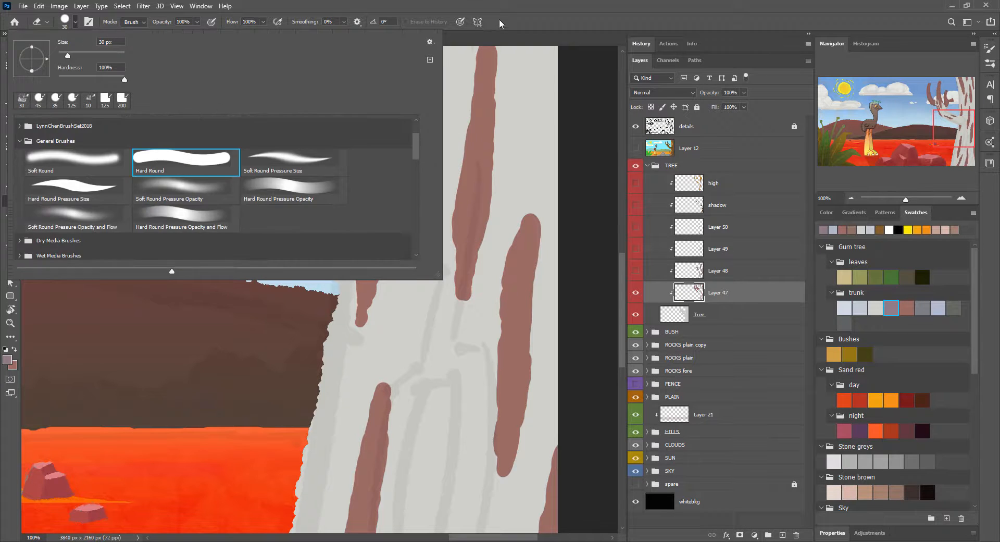
pyautogui.click(500, 22)
# Step: Erase the rounded ends and edges of the reddish-brown trunk streaks below the lower branch into angular shapes on Layer 47
pyautogui.moveTo(350, 233); pyautogui.dragTo(378, 236)
pyautogui.moveTo(537, 224)
pyautogui.mouseDown()
pyautogui.moveTo(505, 242)
pyautogui.moveTo(487, 472)
pyautogui.mouseUp()
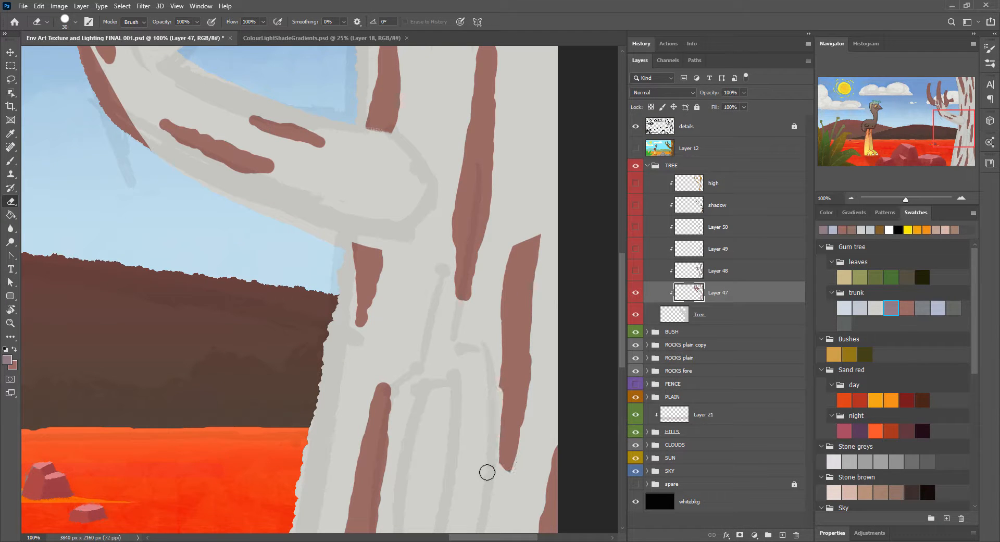
pyautogui.keyDown('alt'); pyautogui.click(520, 372); pyautogui.keyUp('alt')
pyautogui.click(495, 212)
pyautogui.moveTo(534, 390)
pyautogui.mouseDown()
pyautogui.moveTo(509, 488)
pyautogui.moveTo(546, 236)
pyautogui.mouseUp()
pyautogui.moveTo(353, 308)
pyautogui.mouseDown()
pyautogui.moveTo(365, 331)
pyautogui.moveTo(386, 248)
pyautogui.mouseUp()
pyautogui.moveTo(347, 244); pyautogui.dragTo(356, 308)
# Step: Trim the reddish-brown streaks on the lower branch to sharp, angular ends with the eraser
pyautogui.moveTo(322, 128); pyautogui.dragTo(323, 148)
pyautogui.moveTo(255, 113); pyautogui.dragTo(249, 123)
pyautogui.moveTo(286, 119); pyautogui.dragTo(257, 108)
pyautogui.moveTo(164, 112); pyautogui.dragTo(245, 136)
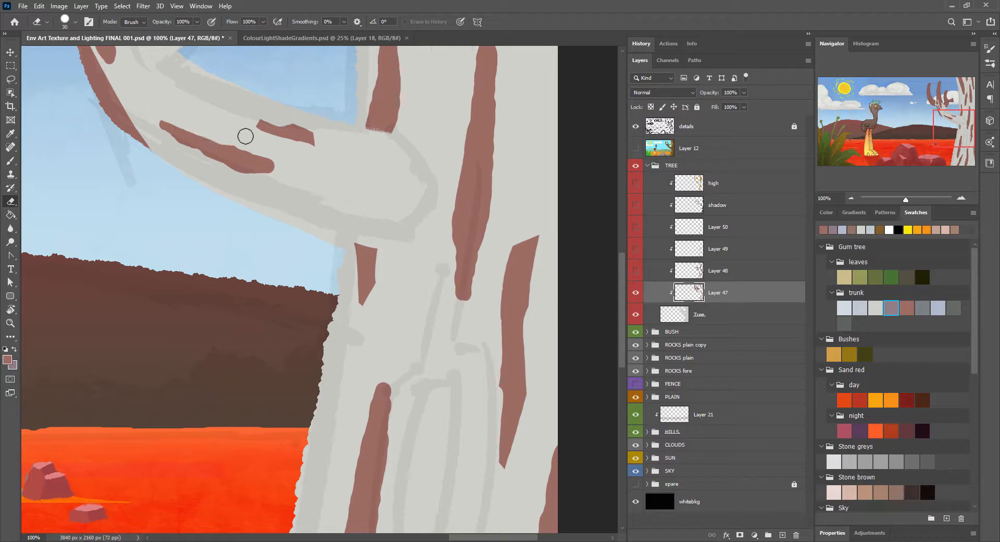
pyautogui.moveTo(162, 137); pyautogui.dragTo(236, 177)
pyautogui.moveTo(99, 52); pyautogui.dragTo(269, 316)
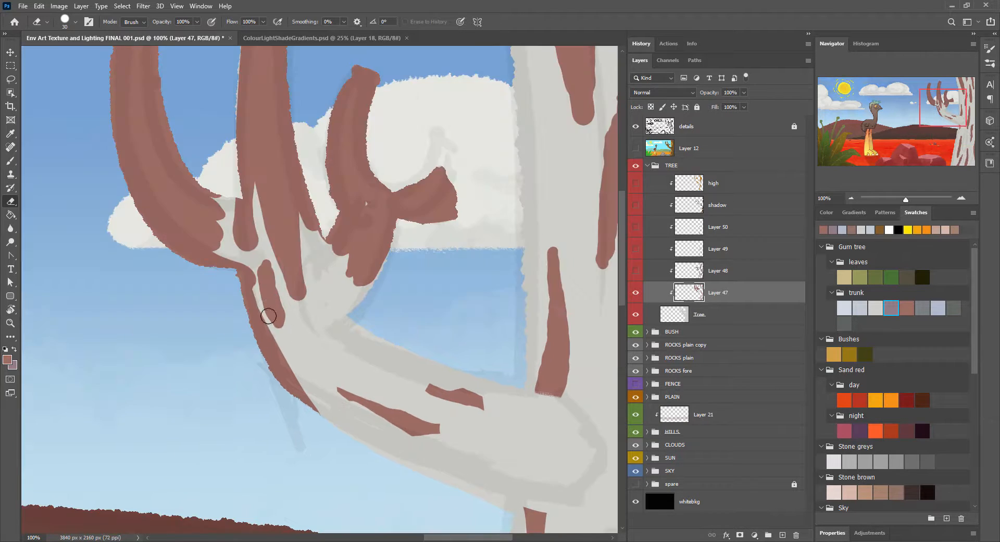
# Step: Change the size control in the eraser's Shape Dynamics settings
pyautogui.click(990, 49)
pyautogui.click(549, 90)
pyautogui.click(648, 85)
pyautogui.click(646, 116)
pyautogui.click(990, 49)
pyautogui.press('b')
pyautogui.press('e')
# Step: Carve the reddish-brown bark at the fork of the upper branches into pointed streaks with the eraser
pyautogui.moveTo(263, 310); pyautogui.dragTo(302, 377)
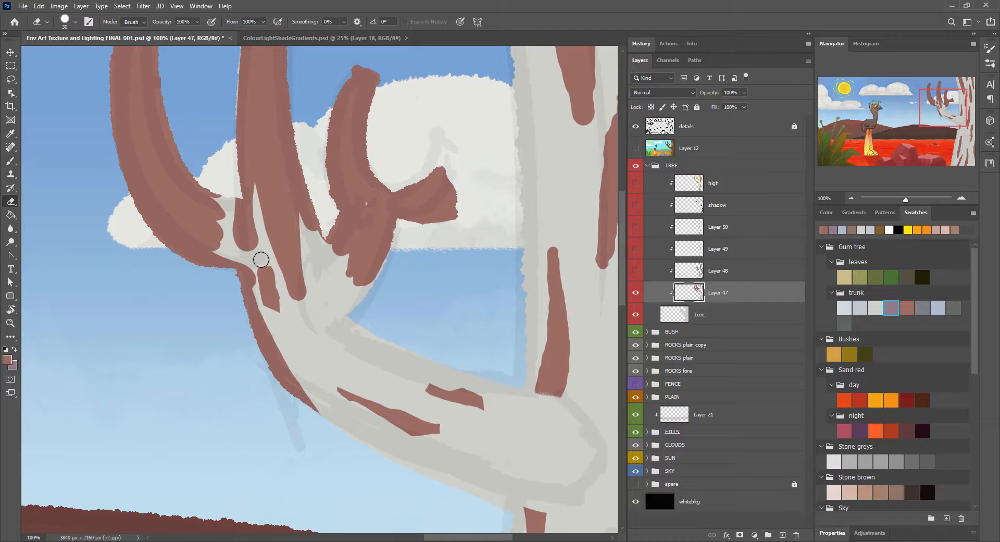
pyautogui.moveTo(242, 240)
pyautogui.mouseDown()
pyautogui.moveTo(295, 305)
pyautogui.moveTo(288, 308)
pyautogui.moveTo(343, 287)
pyautogui.mouseUp()
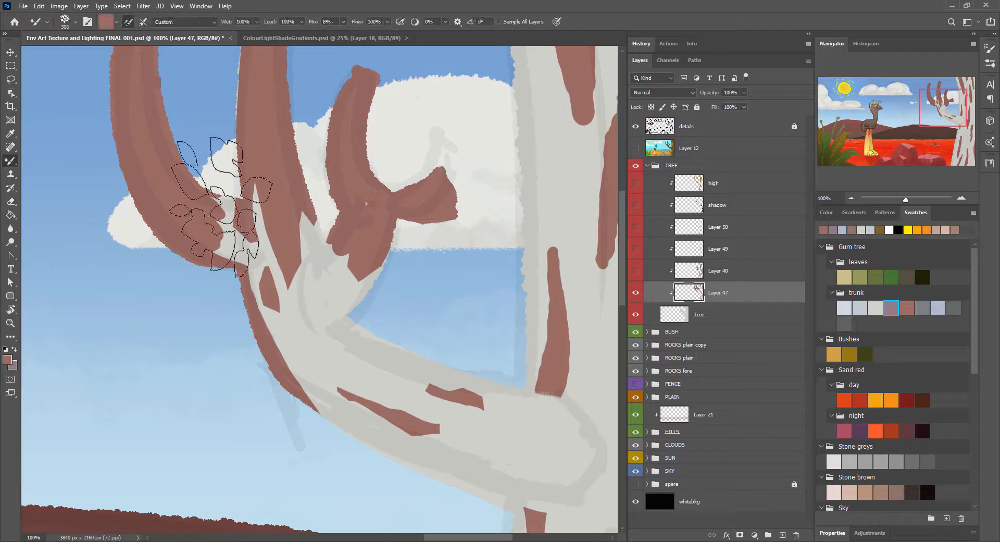
pyautogui.moveTo(223, 197)
pyautogui.mouseDown()
pyautogui.moveTo(218, 223)
pyautogui.moveTo(185, 201)
pyautogui.mouseUp()
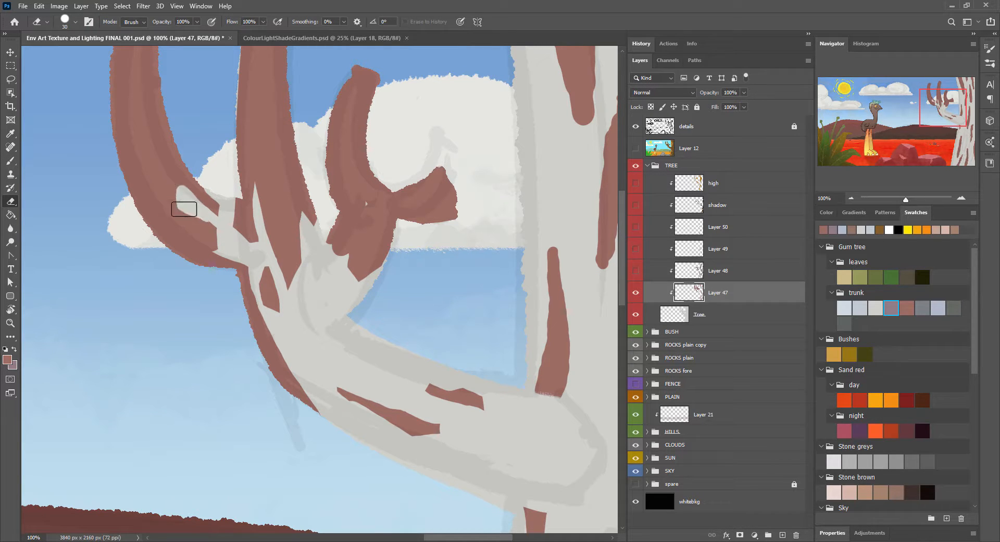
pyautogui.press('b')
pyautogui.press('e')
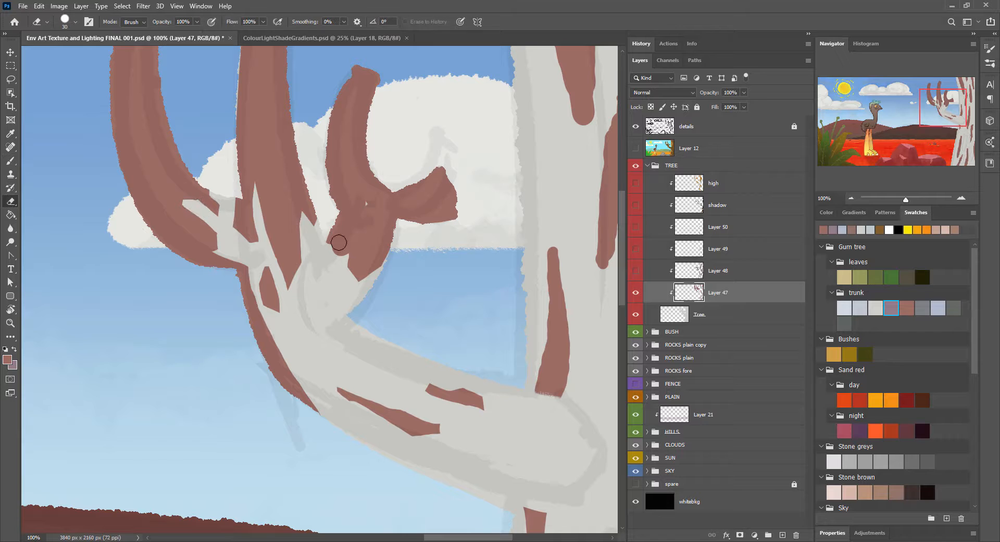
pyautogui.moveTo(339, 243); pyautogui.dragTo(331, 259)
pyautogui.press('b')
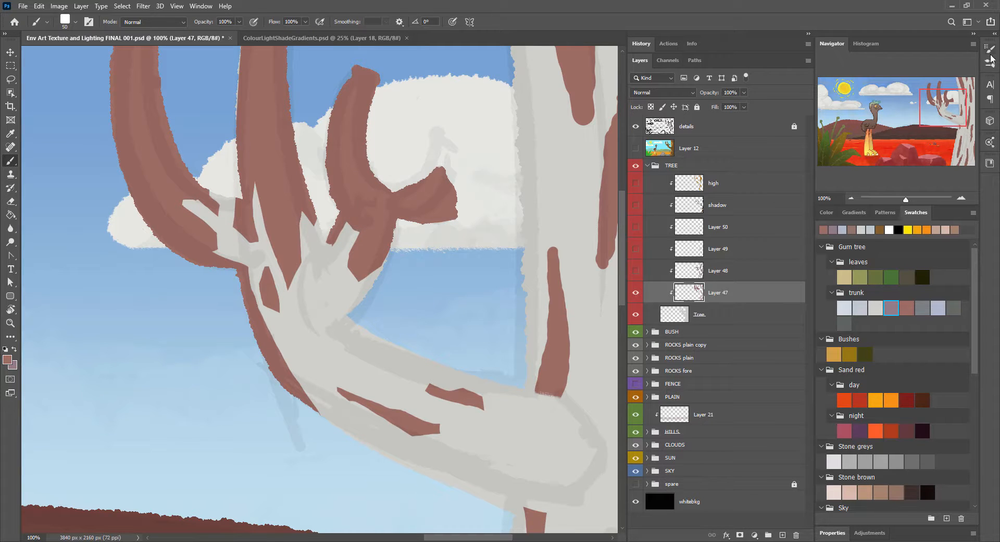
# Step: Sharpen the reddish-brown trunk streaks just above the lower branch by erasing and touching up their edges and ends
pyautogui.click(992, 58)
pyautogui.click(992, 59)
pyautogui.press('e')
pyautogui.moveTo(514, 282); pyautogui.dragTo(321, 268)
pyautogui.moveTo(340, 375); pyautogui.dragTo(346, 294)
pyautogui.press('b')
pyautogui.press('b')
pyautogui.moveTo(361, 228)
pyautogui.mouseDown()
pyautogui.moveTo(343, 265)
pyautogui.moveTo(359, 236)
pyautogui.moveTo(416, 244)
pyautogui.mouseUp()
pyautogui.press('e')
pyautogui.moveTo(403, 129); pyautogui.dragTo(423, 94)
pyautogui.moveTo(413, 220)
pyautogui.mouseDown()
pyautogui.moveTo(406, 124)
pyautogui.moveTo(422, 241)
pyautogui.mouseUp()
# Step: Trim the long reddish-brown streak in the middle of the trunk into an angular shape
pyautogui.moveTo(415, 526)
pyautogui.mouseDown()
pyautogui.moveTo(312, 435)
pyautogui.moveTo(343, 463)
pyautogui.mouseUp()
pyautogui.moveTo(361, 167)
pyautogui.mouseDown()
pyautogui.moveTo(374, 249)
pyautogui.moveTo(351, 273)
pyautogui.mouseUp()
pyautogui.press('b')
pyautogui.moveTo(349, 257)
pyautogui.mouseDown()
pyautogui.moveTo(344, 181)
pyautogui.moveTo(333, 186)
pyautogui.mouseUp()
pyautogui.press('e')
pyautogui.moveTo(323, 446); pyautogui.dragTo(322, 344)
pyautogui.moveTo(353, 450); pyautogui.dragTo(374, 265)
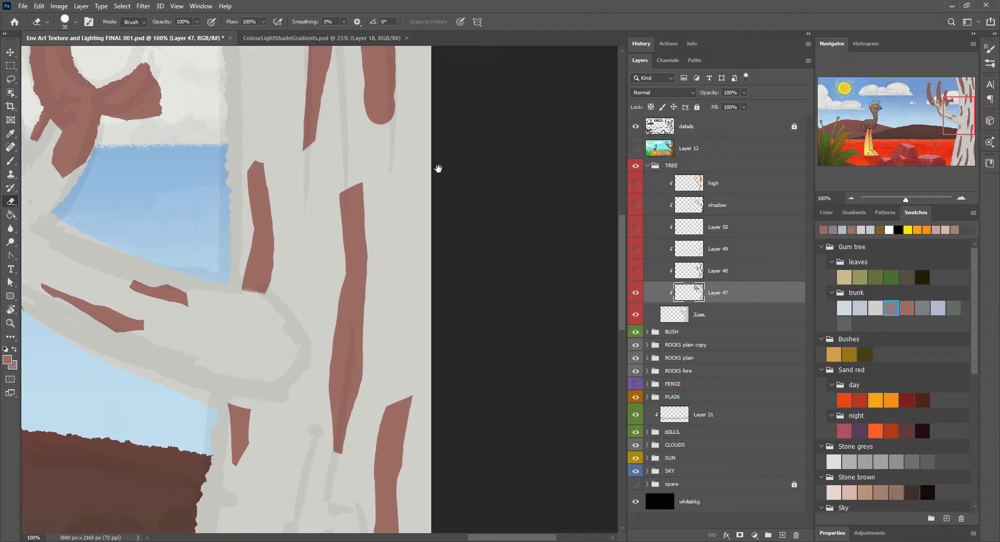
# Step: Erase the edges and tips of the reddish-brown streaks at the top of the trunk to make them angular
pyautogui.moveTo(438, 168); pyautogui.dragTo(342, 398)
pyautogui.moveTo(184, 243)
pyautogui.mouseDown()
pyautogui.moveTo(205, 238)
pyautogui.moveTo(207, 165)
pyautogui.mouseUp()
pyautogui.moveTo(143, 140); pyautogui.dragTo(242, 402)
pyautogui.moveTo(186, 307)
pyautogui.mouseDown()
pyautogui.moveTo(166, 207)
pyautogui.moveTo(225, 266)
pyautogui.mouseUp()
pyautogui.press('b')
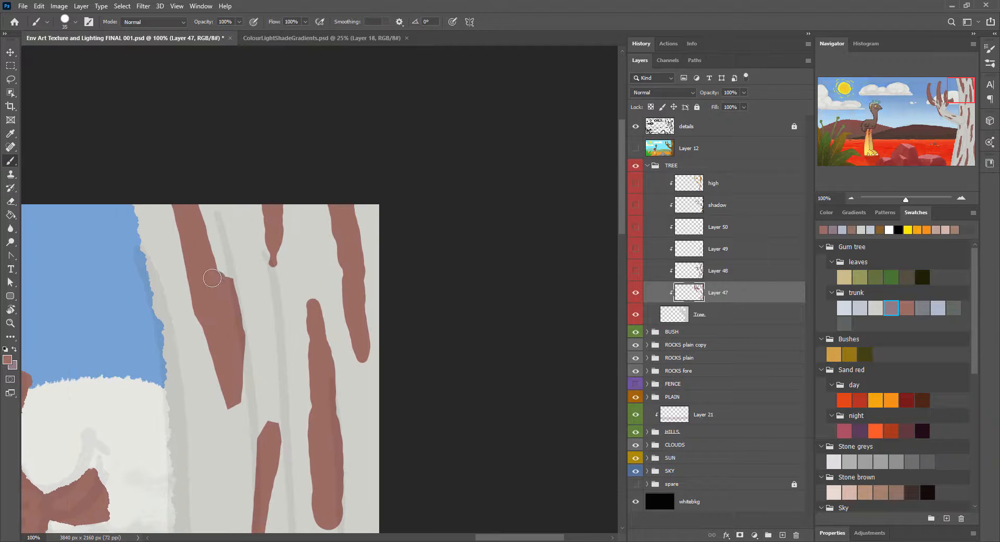
pyautogui.press('e')
pyautogui.moveTo(261, 240); pyautogui.dragTo(269, 259)
pyautogui.moveTo(263, 202); pyautogui.dragTo(261, 234)
pyautogui.moveTo(332, 207)
pyautogui.mouseDown()
pyautogui.moveTo(341, 293)
pyautogui.moveTo(373, 355)
pyautogui.mouseUp()
pyautogui.press('b')
pyautogui.press('e')
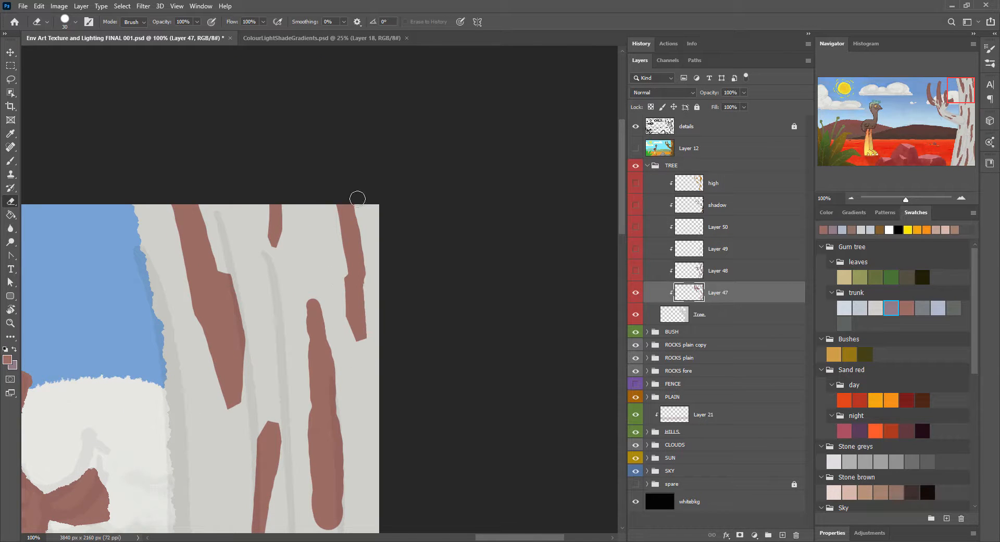
pyautogui.moveTo(359, 197); pyautogui.dragTo(372, 283)
# Step: Cut angular ends and edges into the long reddish-brown streaks farther down the trunk
pyautogui.press('b')
pyautogui.press('e')
pyautogui.moveTo(304, 313); pyautogui.dragTo(322, 306)
pyautogui.moveTo(347, 401); pyautogui.dragTo(336, 332)
pyautogui.press('b')
pyautogui.press('e')
pyautogui.moveTo(327, 465); pyautogui.dragTo(338, 363)
pyautogui.moveTo(314, 244); pyautogui.dragTo(331, 359)
pyautogui.moveTo(290, 270); pyautogui.dragTo(296, 358)
pyautogui.moveTo(313, 466)
pyautogui.mouseDown()
pyautogui.moveTo(292, 364)
pyautogui.moveTo(270, 442)
pyautogui.moveTo(308, 250)
pyautogui.mouseUp()
# Step: Touch up the reddish-brown streaks at the trunk's base and along its outer edge with brush and eraser
pyautogui.hotkey('ctrl', '-')
pyautogui.hotkey('ctrl', '-')
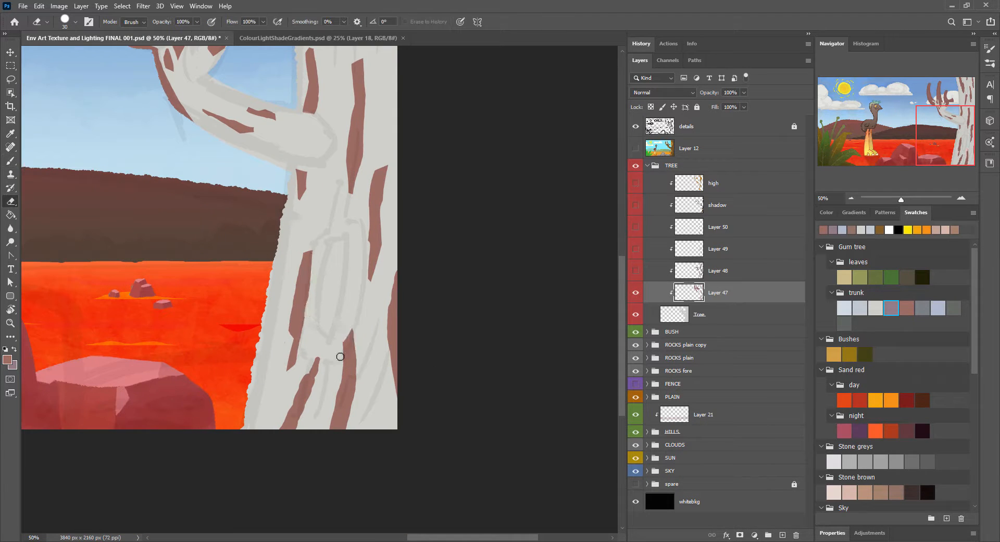
pyautogui.press('b')
pyautogui.moveTo(341, 346); pyautogui.dragTo(333, 402)
pyautogui.press('e')
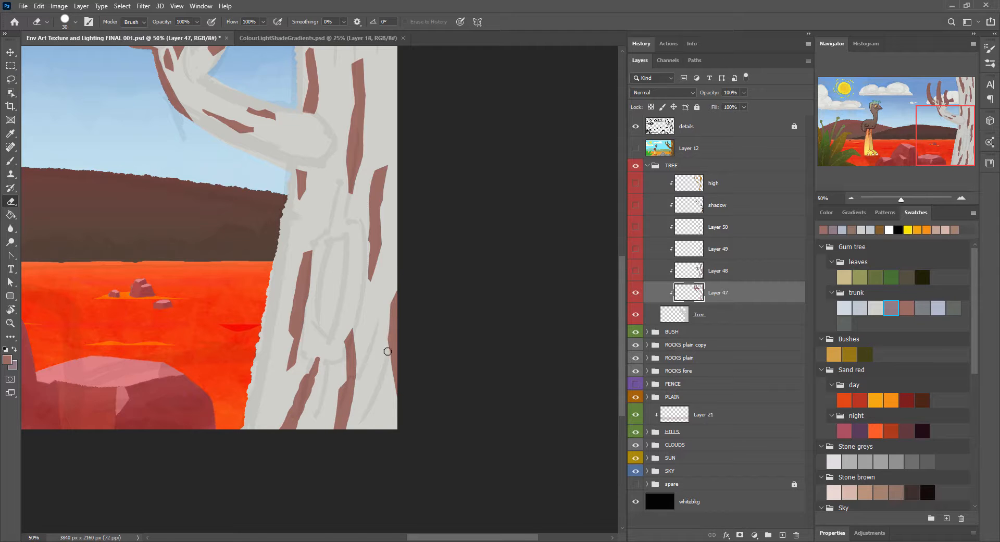
pyautogui.moveTo(388, 135)
pyautogui.mouseDown()
pyautogui.moveTo(402, 305)
pyautogui.moveTo(380, 385)
pyautogui.mouseUp()
# Step: Show Layer 48 and trim its mauve shading at the base of the middle upper branch
pyautogui.click(636, 270)
pyautogui.keyDown('ctrl'); pyautogui.click(363, 295); pyautogui.keyUp('ctrl')
pyautogui.press('b')
pyautogui.keyDown('alt'); pyautogui.click(363, 322); pyautogui.keyUp('alt')
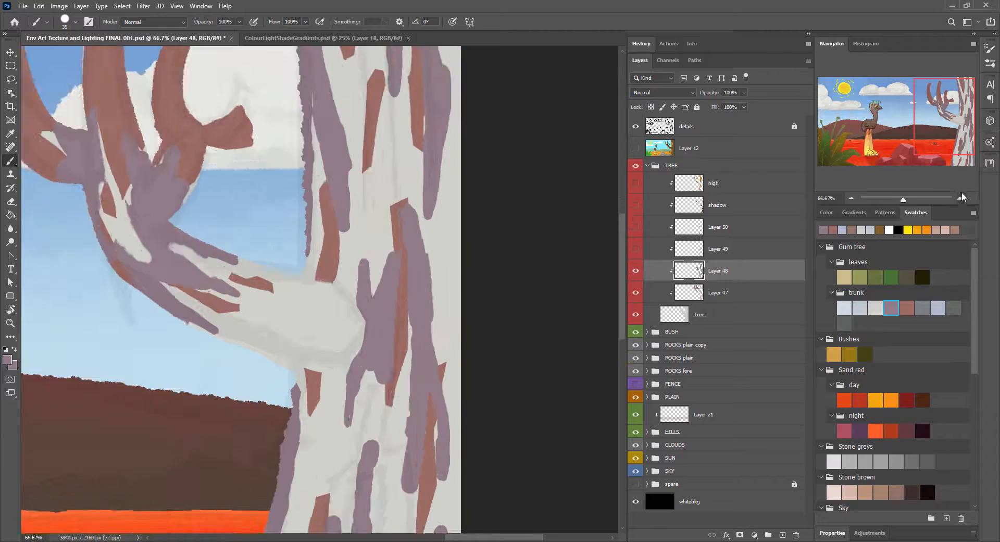
pyautogui.hotkey('ctrl', '+')
pyautogui.press('e')
pyautogui.moveTo(305, 335); pyautogui.dragTo(308, 316)
pyautogui.press('b')
pyautogui.press('e')
pyautogui.moveTo(307, 259); pyautogui.dragTo(305, 229)
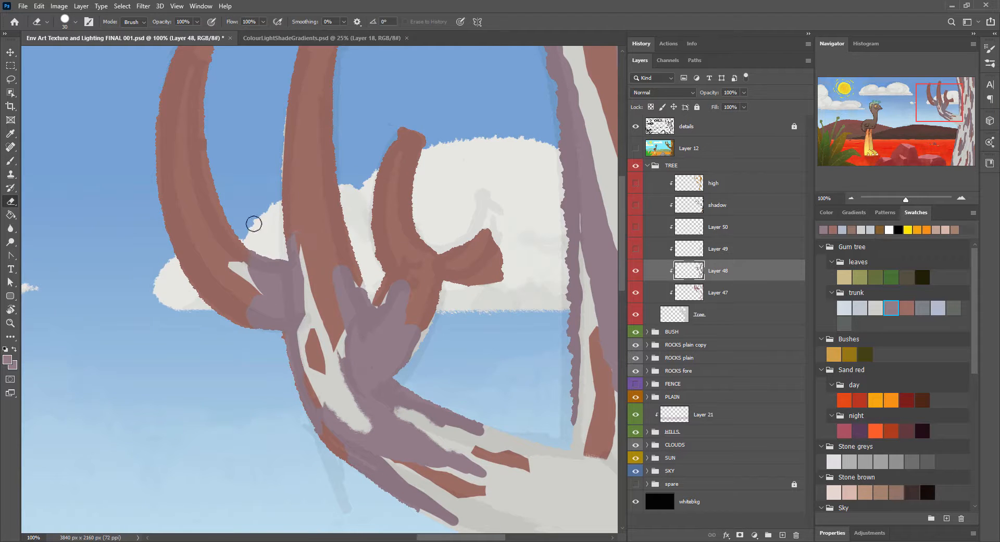
# Step: Reshape the mauve patches where the upper branches fork, erasing their rounded tips into points
pyautogui.press('b')
pyautogui.moveTo(252, 265)
pyautogui.mouseDown()
pyautogui.moveTo(262, 291)
pyautogui.moveTo(256, 282)
pyautogui.mouseUp()
pyautogui.press('e')
pyautogui.moveTo(328, 283); pyautogui.dragTo(341, 264)
pyautogui.moveTo(357, 280); pyautogui.dragTo(371, 316)
pyautogui.moveTo(390, 285); pyautogui.dragTo(372, 315)
pyautogui.moveTo(407, 312); pyautogui.dragTo(419, 342)
# Step: Refine the mauve shading below the fork, extending it toward the outer edge of the branch's bend
pyautogui.press('b')
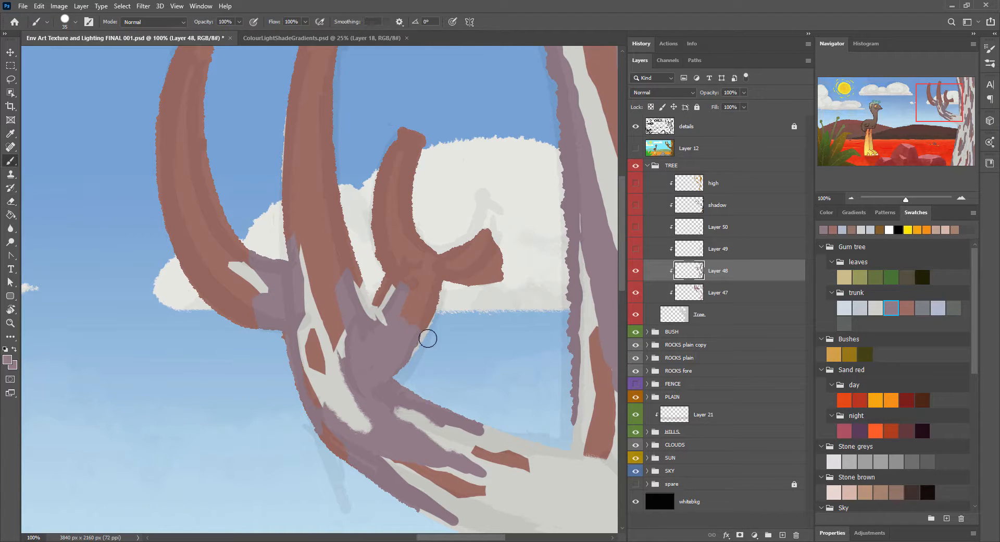
pyautogui.press('e')
pyautogui.press('b')
pyautogui.press('e')
pyautogui.moveTo(377, 282)
pyautogui.mouseDown()
pyautogui.moveTo(368, 306)
pyautogui.moveTo(354, 264)
pyautogui.mouseUp()
pyautogui.press('b')
pyautogui.moveTo(343, 368)
pyautogui.mouseDown()
pyautogui.moveTo(356, 433)
pyautogui.moveTo(325, 405)
pyautogui.moveTo(311, 432)
pyautogui.mouseUp()
pyautogui.press('e')
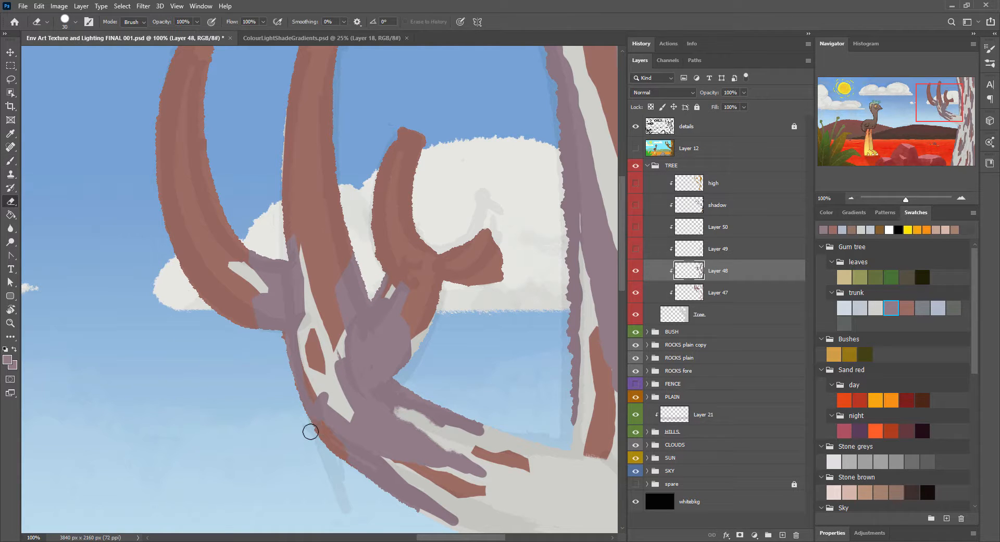
pyautogui.moveTo(333, 354)
pyautogui.mouseDown()
pyautogui.moveTo(350, 363)
pyautogui.moveTo(345, 349)
pyautogui.moveTo(354, 360)
pyautogui.moveTo(344, 345)
pyautogui.mouseUp()
# Step: Sharpen the mauve streaks along the lower branch into angular shapes with brush and eraser
pyautogui.press('b')
pyautogui.press('e')
pyautogui.press('b')
pyautogui.press('e')
pyautogui.press('b')
pyautogui.press('e')
pyautogui.moveTo(397, 403)
pyautogui.mouseDown()
pyautogui.moveTo(442, 418)
pyautogui.moveTo(386, 399)
pyautogui.moveTo(478, 473)
pyautogui.mouseUp()
pyautogui.press('b')
pyautogui.press('e')
pyautogui.press('b')
pyautogui.moveTo(382, 458)
pyautogui.mouseDown()
pyautogui.moveTo(402, 472)
pyautogui.moveTo(383, 439)
pyautogui.mouseUp()
pyautogui.press('e')
pyautogui.press('b')
# Step: Reshape the mauve streaks along the trunk's inner edge above the lower branch, giving them tapered ends
pyautogui.press('space')
pyautogui.moveTo(522, 346); pyautogui.dragTo(314, 328)
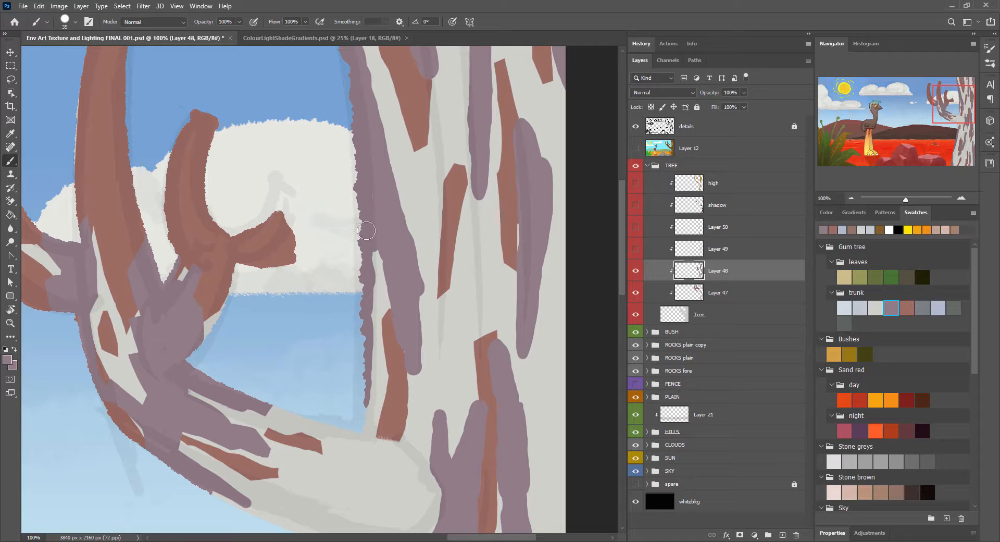
pyautogui.moveTo(383, 265); pyautogui.dragTo(368, 325)
pyautogui.press('e')
pyautogui.moveTo(377, 391); pyautogui.dragTo(366, 397)
pyautogui.moveTo(405, 366); pyautogui.dragTo(425, 356)
pyautogui.press('b')
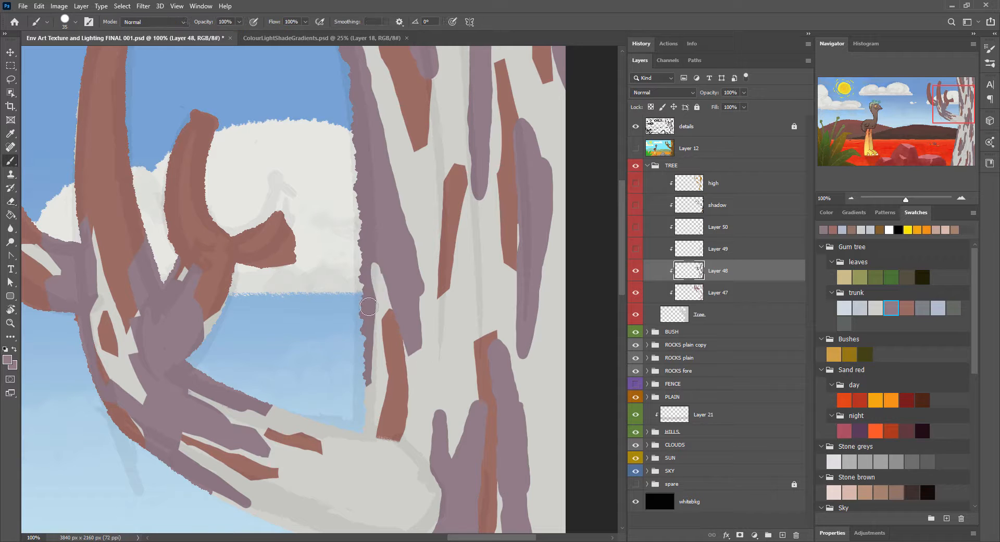
pyautogui.moveTo(382, 287); pyautogui.dragTo(368, 310)
pyautogui.press('e')
pyautogui.moveTo(425, 272)
pyautogui.mouseDown()
pyautogui.moveTo(424, 293)
pyautogui.moveTo(419, 235)
pyautogui.mouseUp()
# Step: Trim the mauve streaks beside the large reddish-brown streak at the top of the trunk
pyautogui.press('space')
pyautogui.moveTo(396, 224); pyautogui.dragTo(338, 382)
pyautogui.moveTo(364, 432); pyautogui.dragTo(323, 256)
pyautogui.moveTo(327, 106); pyautogui.dragTo(344, 169)
pyautogui.press('b')
pyautogui.press('e')
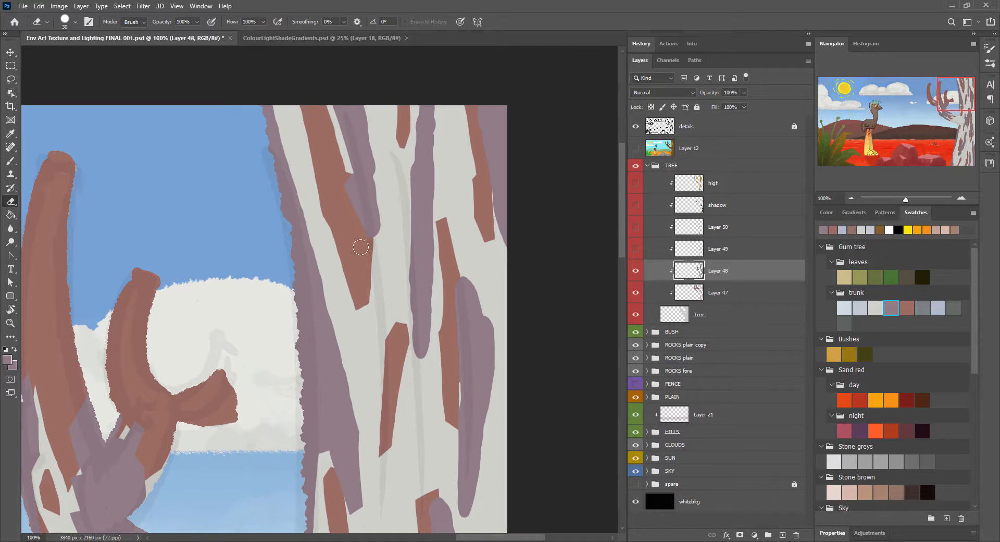
pyautogui.moveTo(377, 237); pyautogui.dragTo(381, 190)
# Step: Cut the long mauve streaks in the middle and along the outer side of the upper trunk into angular shapes
pyautogui.moveTo(432, 96); pyautogui.dragTo(409, 156)
pyautogui.press('b')
pyautogui.moveTo(420, 160)
pyautogui.mouseDown()
pyautogui.moveTo(402, 172)
pyautogui.moveTo(407, 252)
pyautogui.moveTo(428, 337)
pyautogui.mouseUp()
pyautogui.press('e')
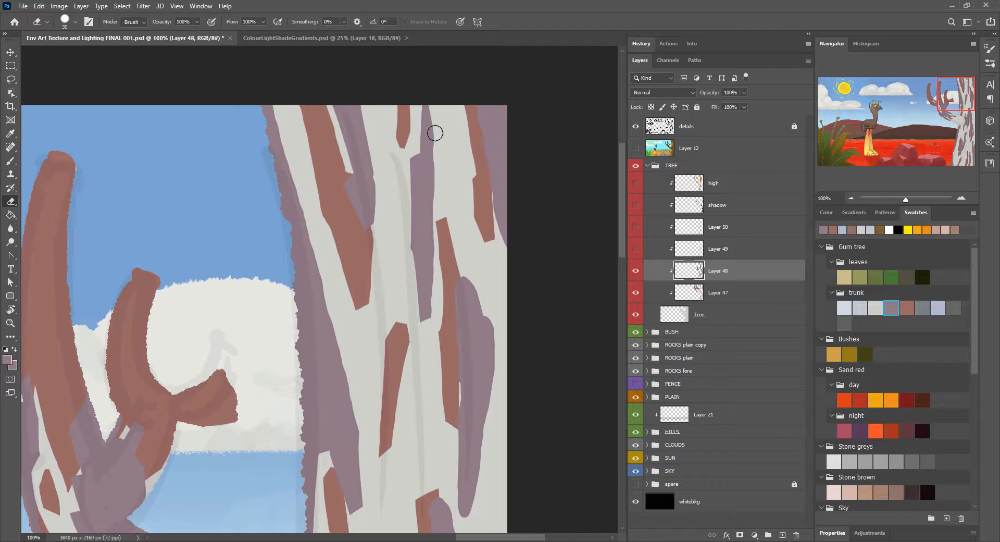
pyautogui.moveTo(436, 133); pyautogui.dragTo(439, 290)
pyautogui.moveTo(459, 277)
pyautogui.mouseDown()
pyautogui.moveTo(479, 297)
pyautogui.moveTo(460, 508)
pyautogui.moveTo(497, 367)
pyautogui.mouseUp()
pyautogui.moveTo(475, 103); pyautogui.dragTo(486, 155)
pyautogui.moveTo(468, 412); pyautogui.dragTo(462, 156)
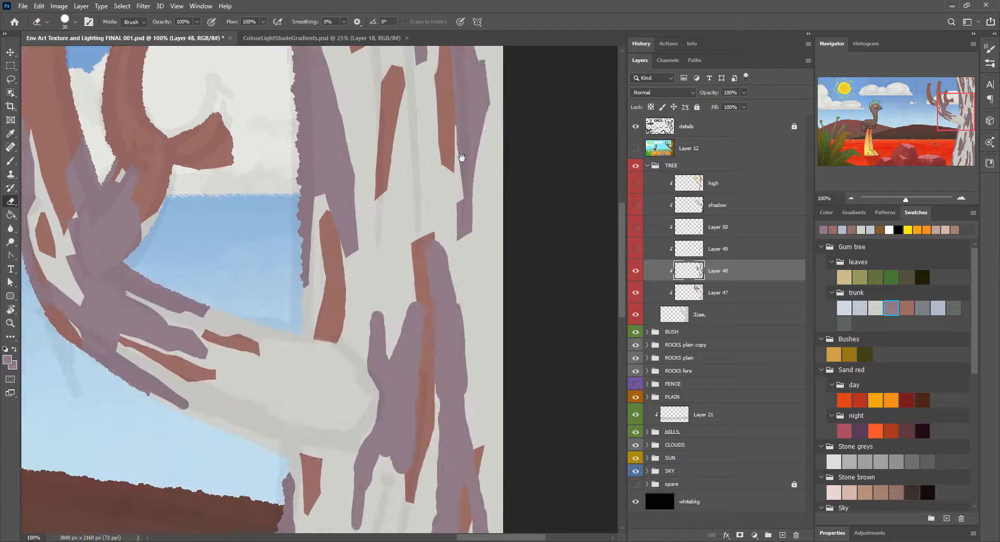
# Step: Sharpen the mauve streaks along the outer side of the middle trunk into angular shapes
pyautogui.moveTo(429, 248)
pyautogui.mouseDown()
pyautogui.moveTo(447, 252)
pyautogui.moveTo(471, 398)
pyautogui.mouseUp()
pyautogui.moveTo(463, 417); pyautogui.dragTo(492, 496)
pyautogui.press('b')
pyautogui.press('e')
pyautogui.moveTo(436, 398); pyautogui.dragTo(437, 452)
pyautogui.press('b')
pyautogui.moveTo(437, 458)
pyautogui.mouseDown()
pyautogui.moveTo(451, 451)
pyautogui.moveTo(436, 438)
pyautogui.moveTo(410, 186)
pyautogui.mouseUp()
pyautogui.press('e')
pyautogui.moveTo(404, 255)
pyautogui.mouseDown()
pyautogui.moveTo(402, 303)
pyautogui.moveTo(446, 249)
pyautogui.mouseUp()
pyautogui.moveTo(452, 323); pyautogui.dragTo(466, 233)
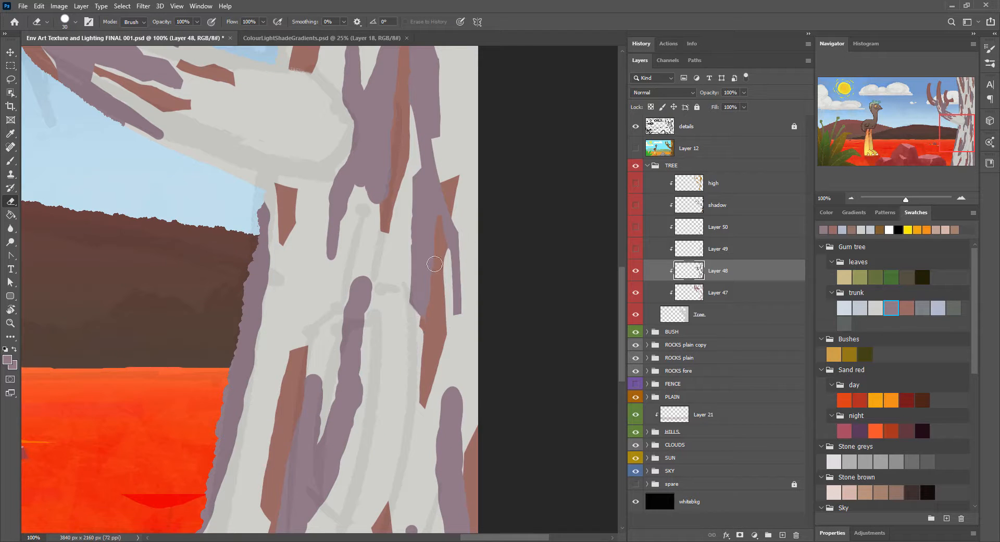
pyautogui.moveTo(406, 254); pyautogui.dragTo(414, 260)
pyautogui.press('b')
pyautogui.press('e')
# Step: Cut the forked mauve patch where the lower branch meets the trunk into sharp, square-ended prongs
pyautogui.moveTo(322, 196)
pyautogui.mouseDown()
pyautogui.moveTo(326, 255)
pyautogui.moveTo(339, 247)
pyautogui.mouseUp()
pyautogui.press('b')
pyautogui.moveTo(352, 203)
pyautogui.mouseDown()
pyautogui.moveTo(336, 218)
pyautogui.moveTo(390, 218)
pyautogui.mouseUp()
pyautogui.press('e')
pyautogui.moveTo(392, 201)
pyautogui.mouseDown()
pyautogui.moveTo(397, 106)
pyautogui.moveTo(348, 257)
pyautogui.mouseUp()
pyautogui.moveTo(344, 209)
pyautogui.mouseDown()
pyautogui.moveTo(355, 225)
pyautogui.moveTo(306, 229)
pyautogui.mouseUp()
pyautogui.moveTo(315, 277); pyautogui.dragTo(327, 244)
pyautogui.press('b')
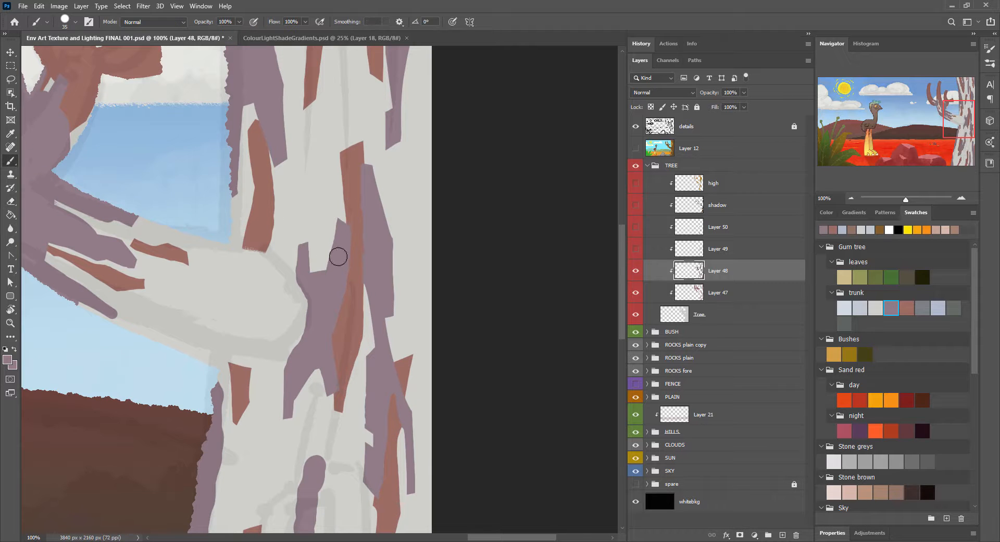
pyautogui.press('e')
pyautogui.moveTo(301, 289)
pyautogui.mouseDown()
pyautogui.moveTo(299, 341)
pyautogui.moveTo(280, 363)
pyautogui.moveTo(319, 331)
pyautogui.mouseUp()
pyautogui.press('b')
pyautogui.moveTo(359, 365); pyautogui.dragTo(442, 225)
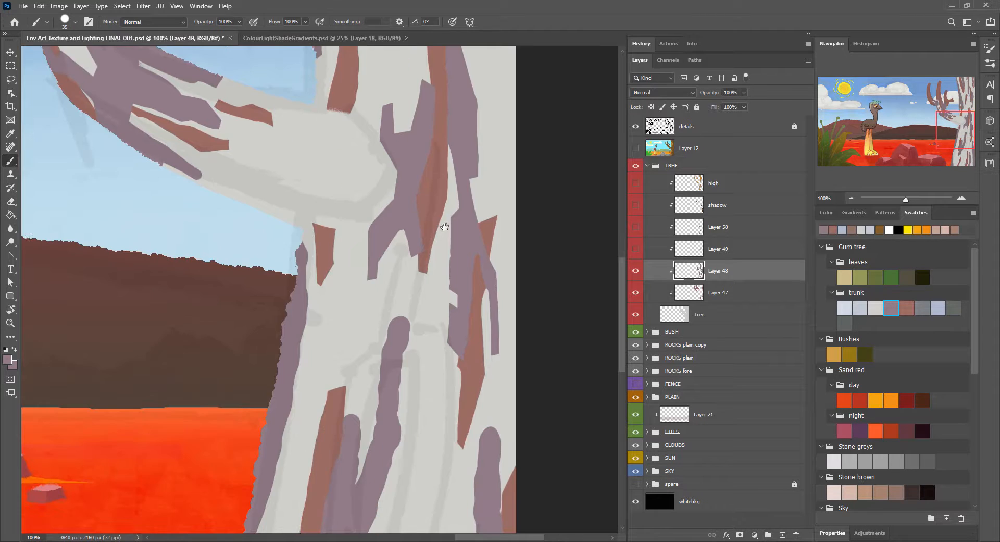
# Step: Reshape the tops of the two joined mauve streaks in the middle of the lower trunk into angular points
pyautogui.press('e')
pyautogui.moveTo(311, 269); pyautogui.dragTo(300, 399)
pyautogui.press('b')
pyautogui.moveTo(339, 365); pyautogui.dragTo(320, 233)
pyautogui.moveTo(334, 340)
pyautogui.mouseDown()
pyautogui.moveTo(349, 335)
pyautogui.moveTo(339, 368)
pyautogui.mouseUp()
pyautogui.press('e')
pyautogui.moveTo(390, 199)
pyautogui.mouseDown()
pyautogui.moveTo(369, 191)
pyautogui.moveTo(388, 277)
pyautogui.mouseUp()
pyautogui.press('b')
pyautogui.moveTo(368, 219); pyautogui.dragTo(364, 280)
pyautogui.moveTo(343, 334); pyautogui.dragTo(342, 339)
pyautogui.press('e')
pyautogui.moveTo(352, 228); pyautogui.dragTo(342, 275)
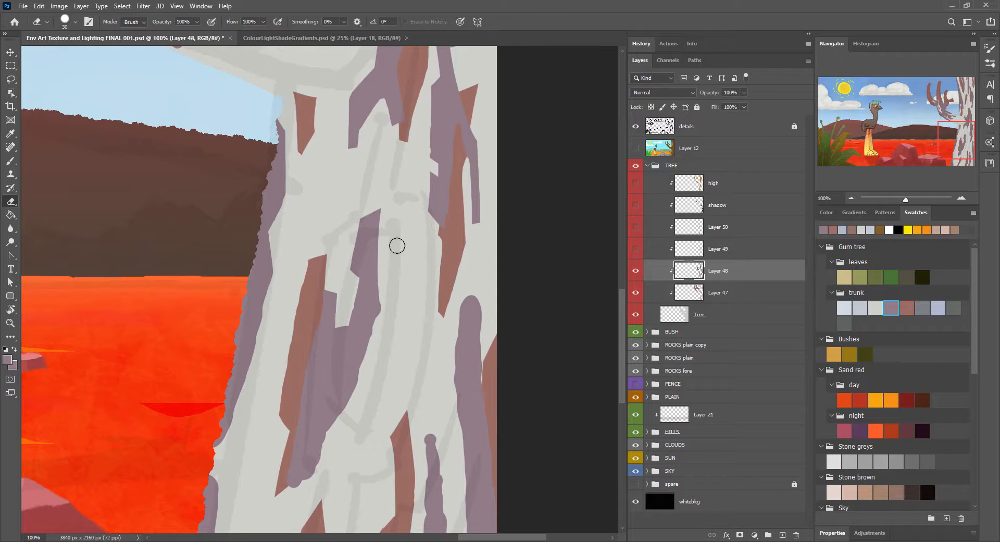
# Step: Trim the side and lower end of the large joined mauve streak on the lower trunk into an angular edge
pyautogui.moveTo(386, 308); pyautogui.dragTo(357, 391)
pyautogui.press('b')
pyautogui.moveTo(350, 405)
pyautogui.mouseDown()
pyautogui.moveTo(344, 421)
pyautogui.moveTo(356, 406)
pyautogui.mouseUp()
pyautogui.press('e')
pyautogui.moveTo(356, 389); pyautogui.dragTo(367, 407)
pyautogui.moveTo(320, 464); pyautogui.dragTo(281, 485)
pyautogui.moveTo(281, 485); pyautogui.dragTo(307, 479)
# Step: Sharpen the mauve streaks on the outer side and at the base of the lower trunk into tapered shapes
pyautogui.moveTo(513, 366); pyautogui.dragTo(430, 396)
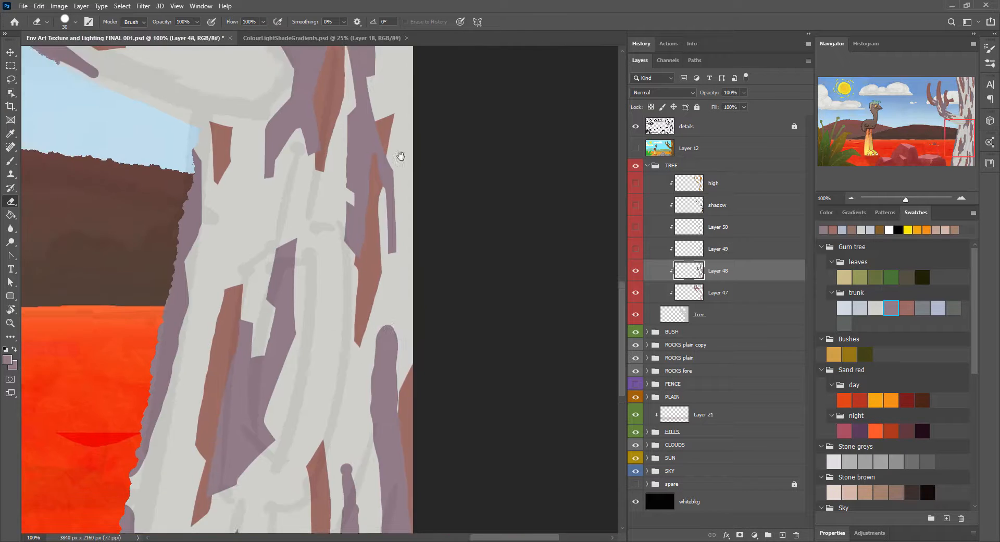
pyautogui.moveTo(377, 351)
pyautogui.mouseDown()
pyautogui.moveTo(399, 354)
pyautogui.moveTo(387, 316)
pyautogui.mouseUp()
pyautogui.moveTo(371, 358); pyautogui.dragTo(366, 417)
pyautogui.moveTo(411, 459); pyautogui.dragTo(381, 284)
pyautogui.moveTo(336, 242); pyautogui.dragTo(355, 465)
pyautogui.moveTo(315, 314)
pyautogui.mouseDown()
pyautogui.moveTo(328, 306)
pyautogui.moveTo(341, 388)
pyautogui.mouseUp()
pyautogui.moveTo(309, 319); pyautogui.dragTo(300, 460)
pyautogui.press('b')
pyautogui.press('e')
pyautogui.moveTo(98, 398); pyautogui.dragTo(105, 428)
pyautogui.press('b')
pyautogui.press('e')
# Step: Extend the mauve along the lower branch's upper and lower edges and paint a mauve streak near the trunk
pyautogui.moveTo(156, 125); pyautogui.dragTo(340, 507)
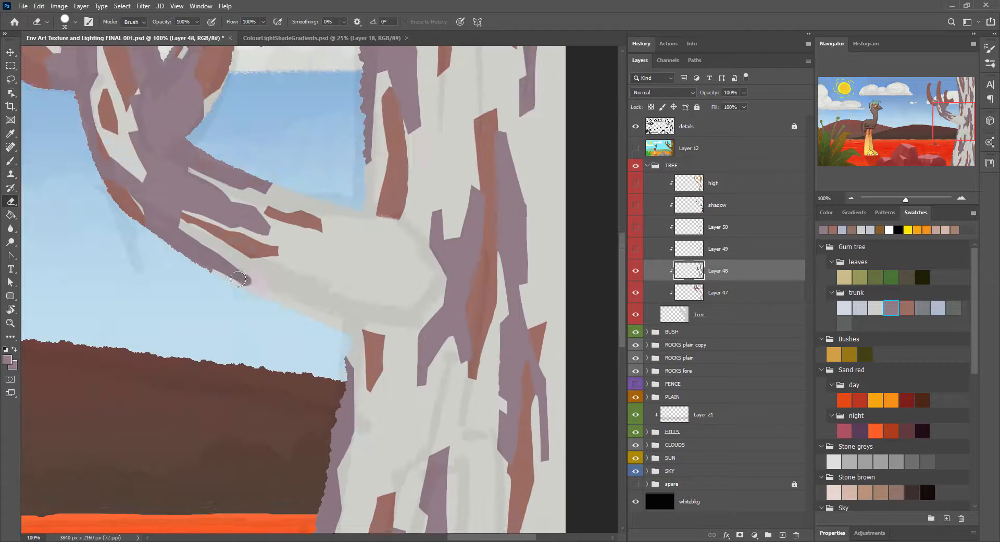
pyautogui.moveTo(235, 263); pyautogui.dragTo(252, 289)
pyautogui.press('b')
pyautogui.moveTo(228, 274); pyautogui.dragTo(260, 301)
pyautogui.moveTo(262, 181); pyautogui.dragTo(335, 203)
pyautogui.moveTo(357, 215); pyautogui.dragTo(411, 228)
pyautogui.moveTo(345, 265); pyautogui.dragTo(437, 298)
pyautogui.press('e')
pyautogui.press('b')
pyautogui.moveTo(363, 282); pyautogui.dragTo(400, 298)
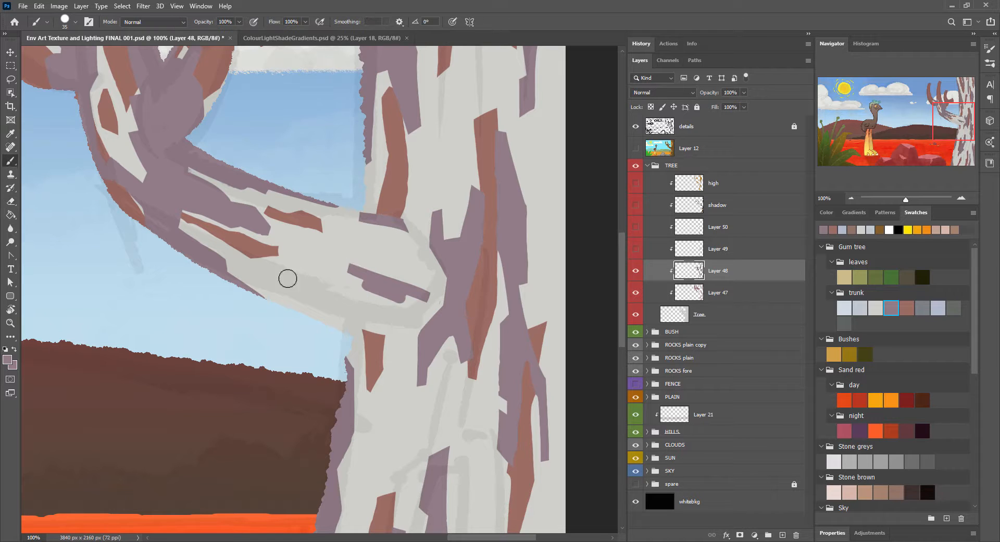
# Step: Trim the branch's underside mauve and lengthen the central mauve streak into a long angular shape
pyautogui.press('e')
pyautogui.moveTo(283, 300); pyautogui.dragTo(395, 336)
pyautogui.press('b')
pyautogui.moveTo(333, 325); pyautogui.dragTo(397, 335)
pyautogui.press('e')
pyautogui.moveTo(361, 290); pyautogui.dragTo(437, 286)
pyautogui.press('b')
pyautogui.press('e')
pyautogui.press('b')
pyautogui.moveTo(366, 274)
pyautogui.mouseDown()
pyautogui.moveTo(311, 258)
pyautogui.moveTo(342, 267)
pyautogui.mouseUp()
pyautogui.press('e')
pyautogui.moveTo(306, 235); pyautogui.dragTo(374, 268)
pyautogui.moveTo(341, 276); pyautogui.dragTo(303, 260)
# Step: Trim the long mauve streak along the upper trunk's inner edge
pyautogui.moveTo(300, 188); pyautogui.dragTo(288, 358)
pyautogui.moveTo(512, 125); pyautogui.dragTo(432, 301)
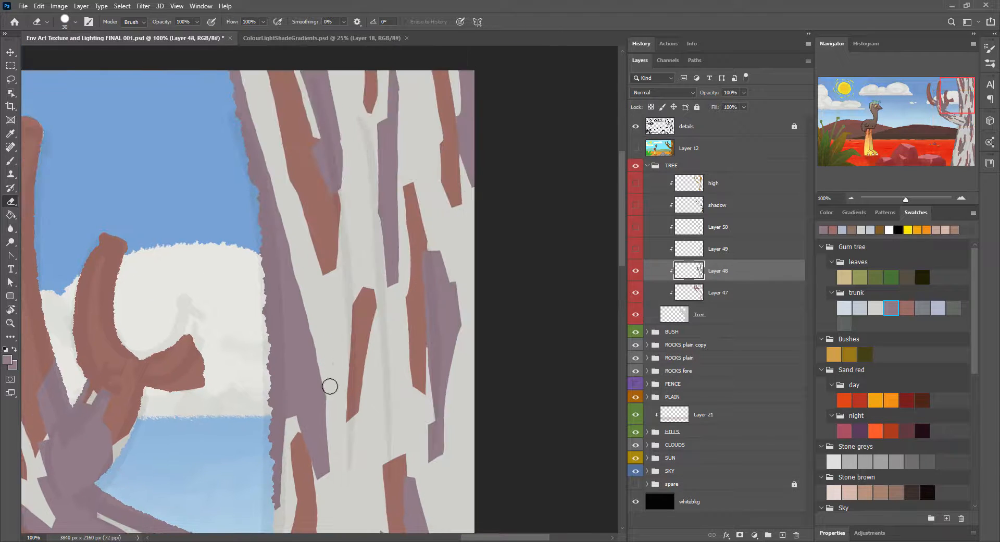
pyautogui.moveTo(314, 372); pyautogui.dragTo(246, 79)
pyautogui.moveTo(313, 318); pyautogui.dragTo(476, 189)
# Step: Show and select Layer 49, and sample its pale blue as the brush colour
pyautogui.click(635, 249)
pyautogui.click(655, 246)
pyautogui.moveTo(545, 202); pyautogui.dragTo(422, 323)
pyautogui.keyDown('alt'); pyautogui.click(347, 308); pyautogui.keyUp('alt')
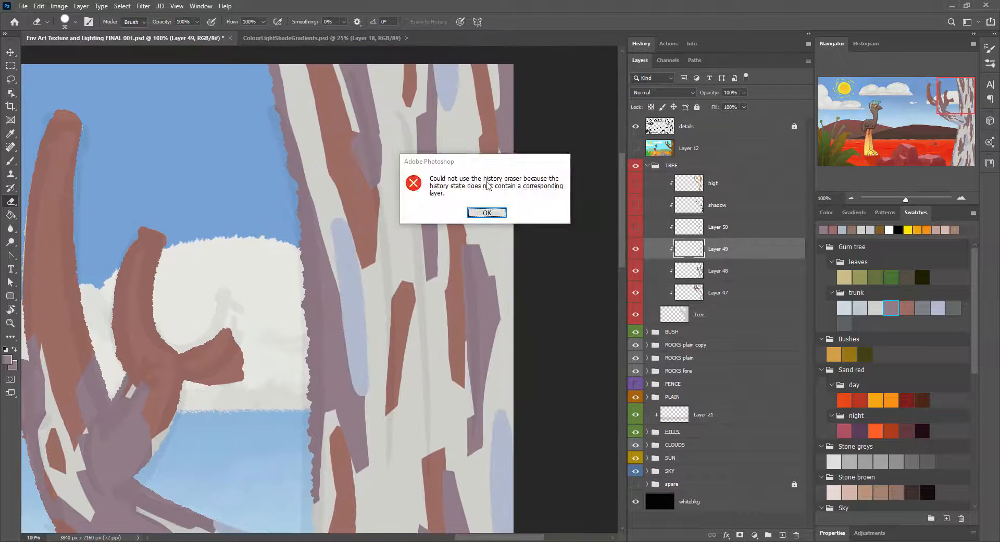
pyautogui.click(487, 212)
pyautogui.press('b')
pyautogui.keyDown('alt'); pyautogui.click(348, 292); pyautogui.keyUp('alt')
# Step: Cut the long pale-blue streak on the upper trunk into an angular shape with pointed ends
pyautogui.press('e')
pyautogui.moveTo(332, 271); pyautogui.dragTo(342, 320)
pyautogui.press('b')
pyautogui.press('e')
pyautogui.moveTo(349, 390); pyautogui.dragTo(371, 390)
# Step: Trim the pale-blue streaks along the trunk's outer side to sharp edges
pyautogui.moveTo(440, 108)
pyautogui.mouseDown()
pyautogui.moveTo(393, 252)
pyautogui.moveTo(412, 236)
pyautogui.mouseUp()
pyautogui.moveTo(448, 480); pyautogui.dragTo(463, 155)
pyautogui.moveTo(472, 228); pyautogui.dragTo(489, 277)
pyautogui.moveTo(462, 337)
pyautogui.mouseDown()
pyautogui.moveTo(472, 426)
pyautogui.moveTo(462, 333)
pyautogui.mouseUp()
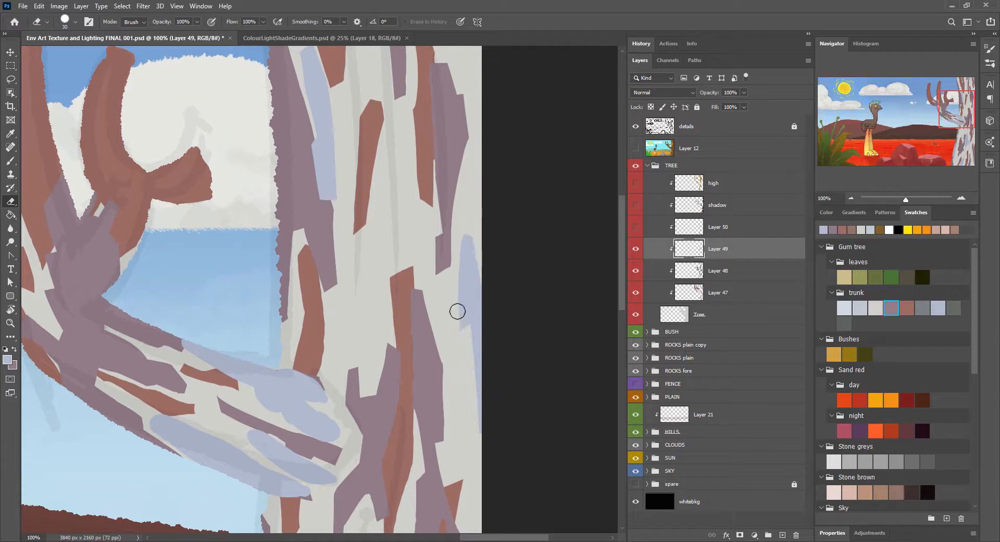
# Step: Sharpen the pale-blue patch along the top of the lower branch near the trunk into angular facets
pyautogui.moveTo(269, 364); pyautogui.dragTo(319, 382)
pyautogui.moveTo(191, 354); pyautogui.dragTo(186, 340)
pyautogui.press('b')
pyautogui.moveTo(249, 376); pyautogui.dragTo(241, 373)
pyautogui.press('e')
pyautogui.moveTo(337, 423); pyautogui.dragTo(335, 447)
pyautogui.moveTo(325, 388); pyautogui.dragTo(329, 400)
pyautogui.press('b')
pyautogui.moveTo(314, 402); pyautogui.dragTo(304, 408)
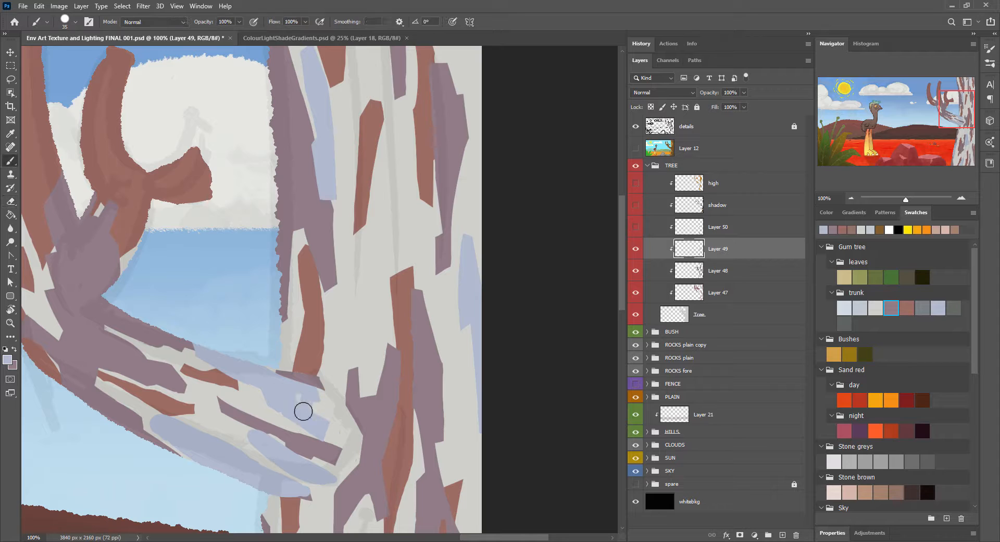
# Step: Trim the pale-blue streaks along the underside of the lower branch into pointed, angular shapes
pyautogui.press('e')
pyautogui.moveTo(251, 425); pyautogui.dragTo(251, 443)
pyautogui.moveTo(293, 482); pyautogui.dragTo(297, 496)
pyautogui.press('b')
pyautogui.press('e')
pyautogui.moveTo(158, 413)
pyautogui.mouseDown()
pyautogui.moveTo(153, 431)
pyautogui.moveTo(252, 454)
pyautogui.mouseUp()
# Step: Shape narrow, angular pale-blue streaks at the branch fork and on the outermost upright branch
pyautogui.moveTo(252, 289); pyautogui.dragTo(438, 302)
pyautogui.press('b')
pyautogui.moveTo(217, 236); pyautogui.dragTo(230, 294)
pyautogui.press('e')
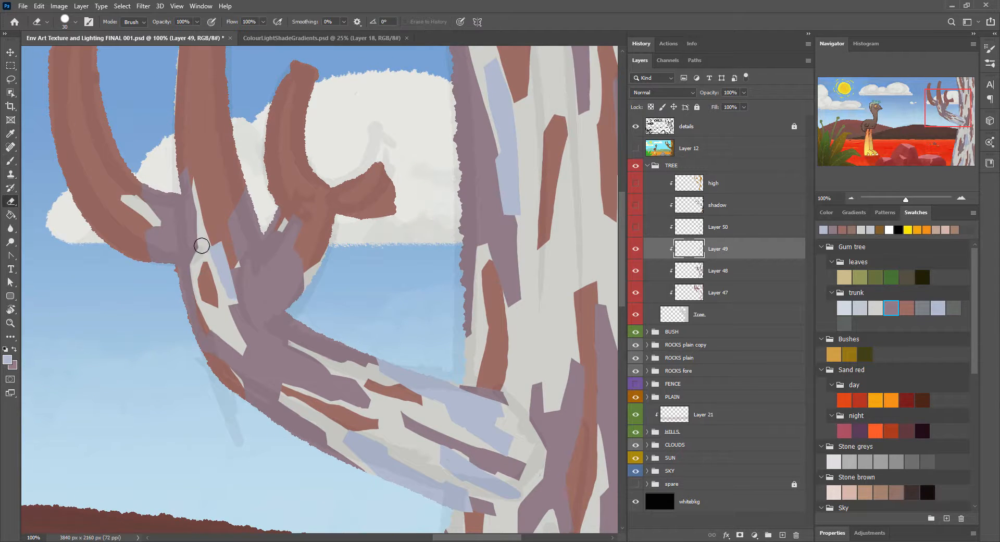
pyautogui.moveTo(201, 245); pyautogui.dragTo(240, 323)
pyautogui.press('b')
pyautogui.press('e')
pyautogui.moveTo(130, 238); pyautogui.dragTo(166, 293)
pyautogui.moveTo(291, 109); pyautogui.dragTo(286, 203)
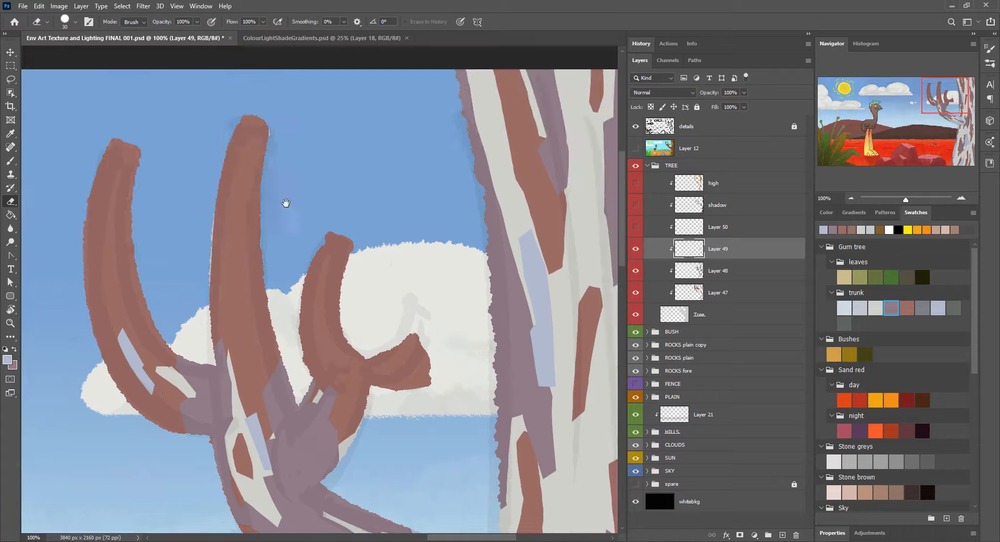
# Step: Paint thin pale-blue streaks on the middle and inner upright branches and the short stub, and sharpen their ends
pyautogui.press('b')
pyautogui.moveTo(241, 256); pyautogui.dragTo(255, 322)
pyautogui.press('e')
pyautogui.press('b')
pyautogui.moveTo(417, 347); pyautogui.dragTo(379, 384)
pyautogui.press('e')
pyautogui.moveTo(424, 379); pyautogui.dragTo(425, 367)
pyautogui.press('b')
pyautogui.moveTo(314, 276); pyautogui.dragTo(316, 319)
pyautogui.moveTo(329, 336); pyautogui.dragTo(342, 359)
pyautogui.moveTo(337, 414); pyautogui.dragTo(327, 438)
pyautogui.press('e')
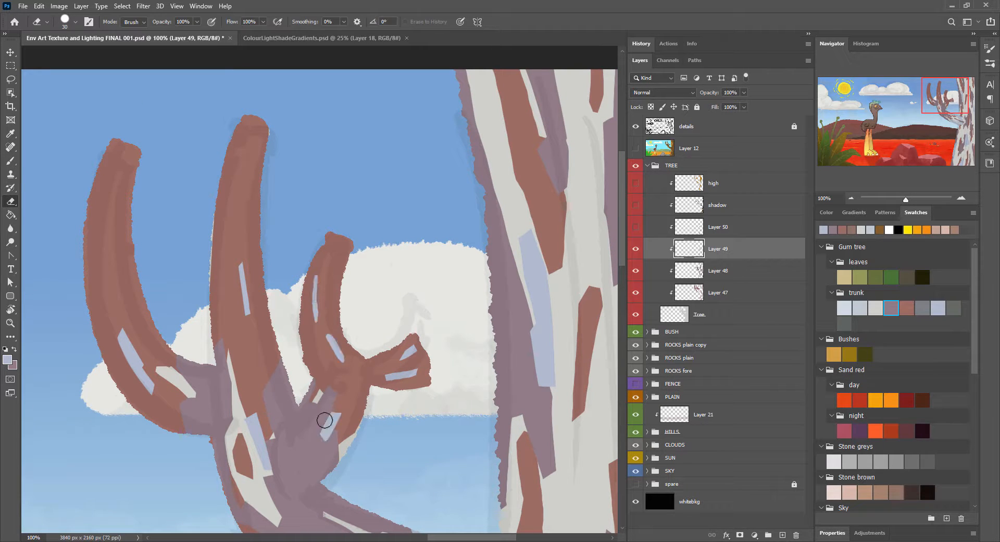
# Step: Reshape the forked pale-blue streak in the middle of the lower trunk into a jagged, angular shape
pyautogui.moveTo(473, 407); pyautogui.dragTo(406, 115)
pyautogui.moveTo(495, 495)
pyautogui.mouseDown()
pyautogui.moveTo(403, 233)
pyautogui.moveTo(428, 269)
pyautogui.mouseUp()
pyautogui.press('b')
pyautogui.press('e')
pyautogui.press('b')
pyautogui.press('e')
pyautogui.moveTo(447, 315); pyautogui.dragTo(449, 324)
pyautogui.moveTo(457, 368); pyautogui.dragTo(466, 330)
pyautogui.press('b')
pyautogui.moveTo(420, 364)
pyautogui.mouseDown()
pyautogui.moveTo(446, 371)
pyautogui.moveTo(421, 391)
pyautogui.mouseUp()
pyautogui.press('e')
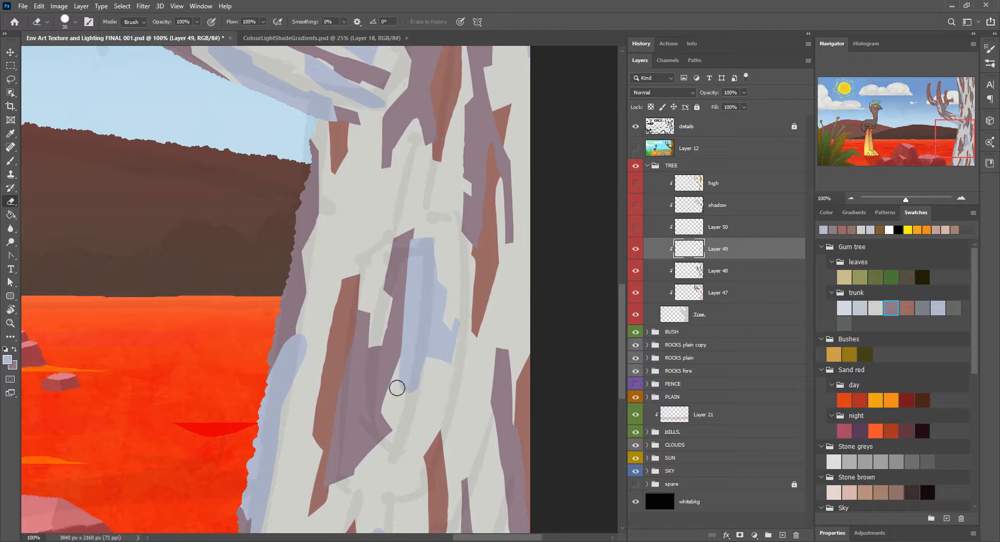
# Step: Sharpen the pale-blue streaks along the lower trunk's inner edge and at its base into pointed shapes
pyautogui.moveTo(284, 334); pyautogui.dragTo(309, 352)
pyautogui.moveTo(300, 469); pyautogui.dragTo(358, 284)
pyautogui.press('b')
pyautogui.moveTo(440, 374); pyautogui.dragTo(443, 409)
pyautogui.press('e')
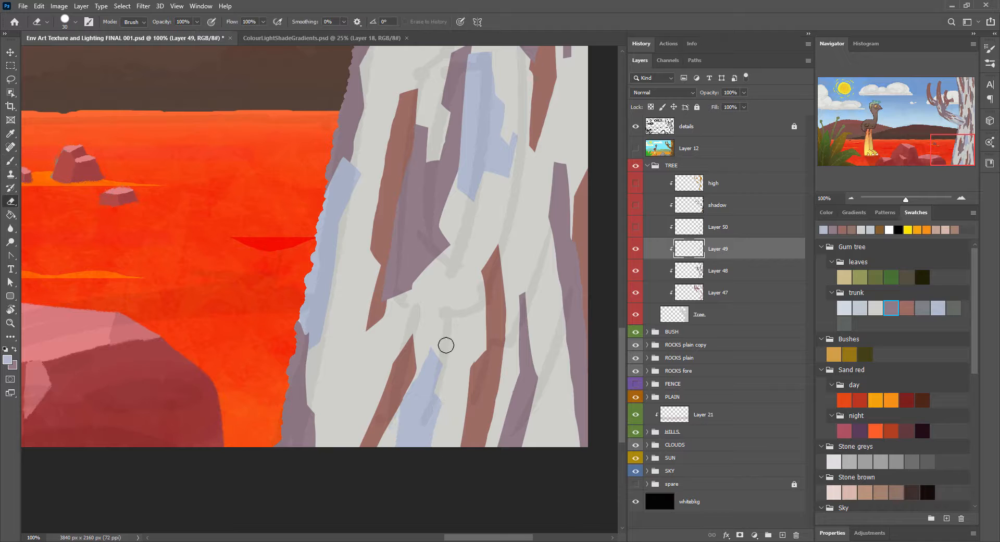
pyautogui.press('b')
pyautogui.press('e')
pyautogui.moveTo(439, 338)
pyautogui.mouseDown()
pyautogui.moveTo(404, 401)
pyautogui.moveTo(246, 322)
pyautogui.mouseUp()
pyautogui.press('b')
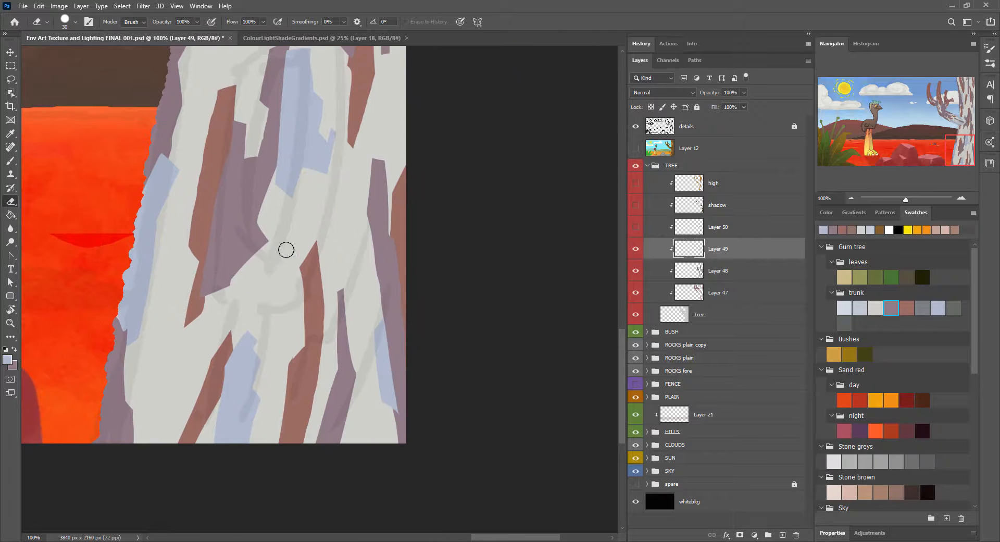
# Step: Paint a pale-blue streak across the centre of the lower trunk and sharpen its edges into an angular shape
pyautogui.moveTo(284, 248); pyautogui.dragTo(317, 308)
pyautogui.press('e')
pyautogui.moveTo(309, 267); pyautogui.dragTo(319, 308)
pyautogui.press('b')
pyautogui.moveTo(284, 257); pyautogui.dragTo(268, 254)
pyautogui.moveTo(272, 311)
pyautogui.mouseDown()
pyautogui.moveTo(298, 315)
pyautogui.moveTo(308, 342)
pyautogui.mouseUp()
pyautogui.press('e')
pyautogui.press('b')
pyautogui.press('e')
pyautogui.moveTo(274, 291); pyautogui.dragTo(269, 239)
pyautogui.hotkey('ctrl', '-')
pyautogui.hotkey('ctrl', '-')
pyautogui.hotkey('ctrl', '-')
pyautogui.hotkey('ctrl', '-')
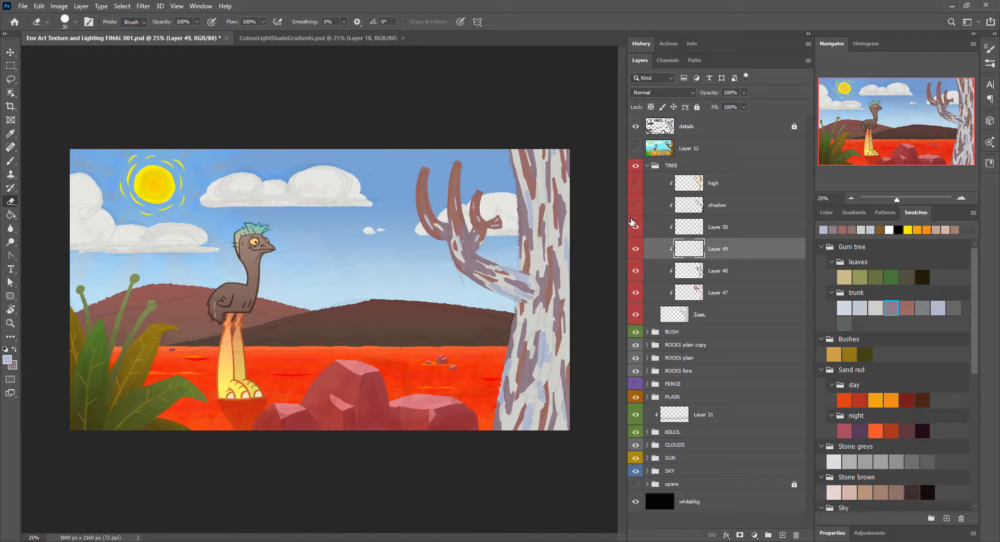
# Step: Pick mauve as the paint colour, hide the three lower bark streak layers, and select the topmost streak layer
pyautogui.scroll(2, 517, 254)
pyautogui.moveTo(568, 225); pyautogui.dragTo(390, 283)
pyautogui.press('b')
pyautogui.keyDown('alt'); pyautogui.click(429, 222); pyautogui.keyUp('alt')
pyautogui.moveTo(637, 293); pyautogui.dragTo(637, 271)
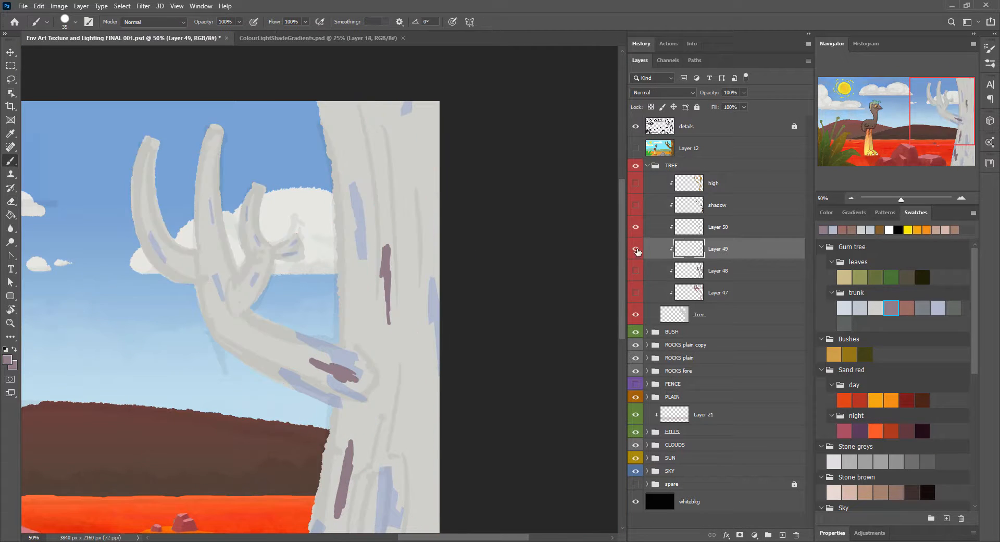
pyautogui.click(636, 250)
pyautogui.click(718, 227)
# Step: Reshape the existing mauve streak near the lower trunk's inner edge into a slim, angular form
pyautogui.press('e')
pyautogui.doubleClick(961, 199)
pyautogui.moveTo(469, 303)
pyautogui.mouseDown()
pyautogui.moveTo(454, 261)
pyautogui.moveTo(447, 324)
pyautogui.mouseUp()
pyautogui.press('b')
pyautogui.press('[')
pyautogui.press('[')
pyautogui.press('[')
pyautogui.moveTo(338, 425)
pyautogui.mouseDown()
pyautogui.moveTo(390, 468)
pyautogui.moveTo(303, 447)
pyautogui.moveTo(336, 422)
pyautogui.moveTo(335, 453)
pyautogui.moveTo(377, 465)
pyautogui.moveTo(374, 477)
pyautogui.moveTo(365, 470)
pyautogui.moveTo(402, 177)
pyautogui.moveTo(406, 197)
pyautogui.moveTo(377, 173)
pyautogui.moveTo(370, 278)
pyautogui.moveTo(382, 251)
pyautogui.mouseUp()
pyautogui.press('e')
pyautogui.press('b')
pyautogui.press('e')
pyautogui.press('b')
pyautogui.press('e')
pyautogui.press('b')
pyautogui.moveTo(382, 314); pyautogui.dragTo(390, 304)
# Step: Shape a jagged mauve streak lower down near the trunk's base and show the hidden bark layers again
pyautogui.press('e')
pyautogui.moveTo(349, 459)
pyautogui.mouseDown()
pyautogui.moveTo(346, 350)
pyautogui.moveTo(332, 353)
pyautogui.mouseUp()
pyautogui.press('b')
pyautogui.press('e')
pyautogui.moveTo(315, 285); pyautogui.dragTo(331, 290)
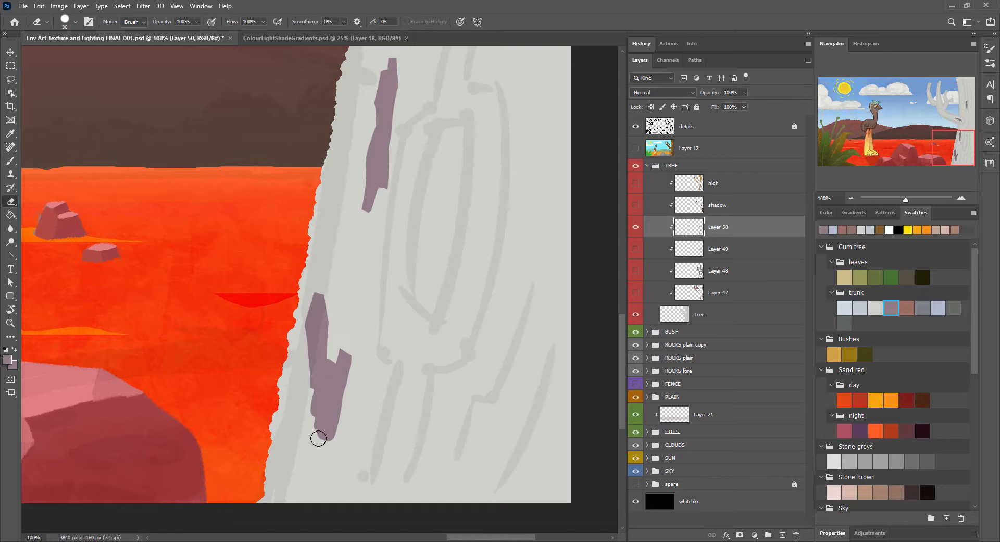
pyautogui.press('b')
pyautogui.hotkey('ctrl', '-')
pyautogui.hotkey('ctrl', '-')
pyautogui.hotkey('ctrl', '-')
pyautogui.hotkey('ctrl', '-')
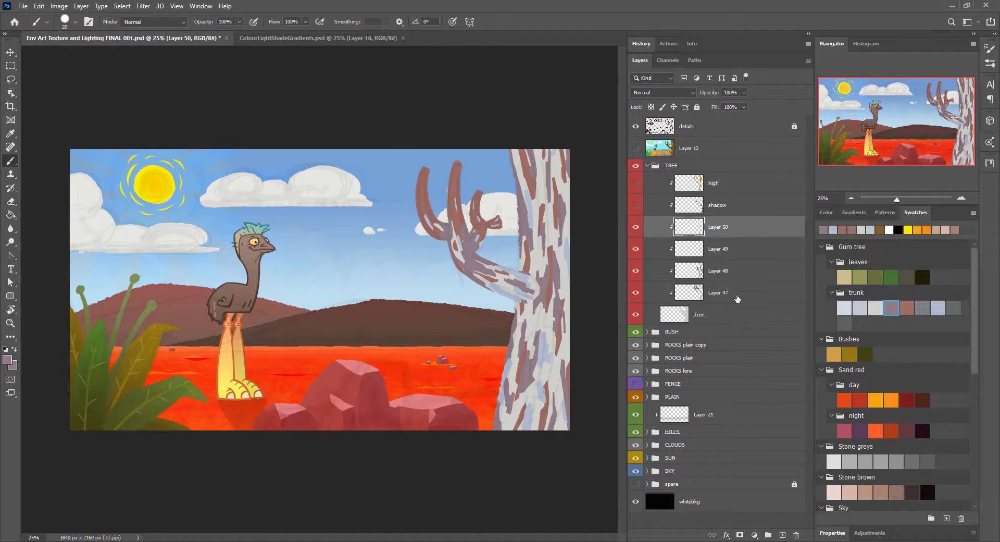
# Step: Select the four bark streak layers together and set their blend mode to Multiply
pyautogui.keyDown('shift'); pyautogui.click(737, 298); pyautogui.keyUp('shift')
pyautogui.click(674, 95)
pyautogui.click(674, 95)
pyautogui.press('Down')
pyautogui.press('Down')
pyautogui.press('Down')
pyautogui.press('Down')
pyautogui.press('Down')
pyautogui.press('Down')
pyautogui.press('Down')
pyautogui.press('Down')
pyautogui.press('Down')
pyautogui.press('Down')
pyautogui.press('Down')
pyautogui.press('Down')
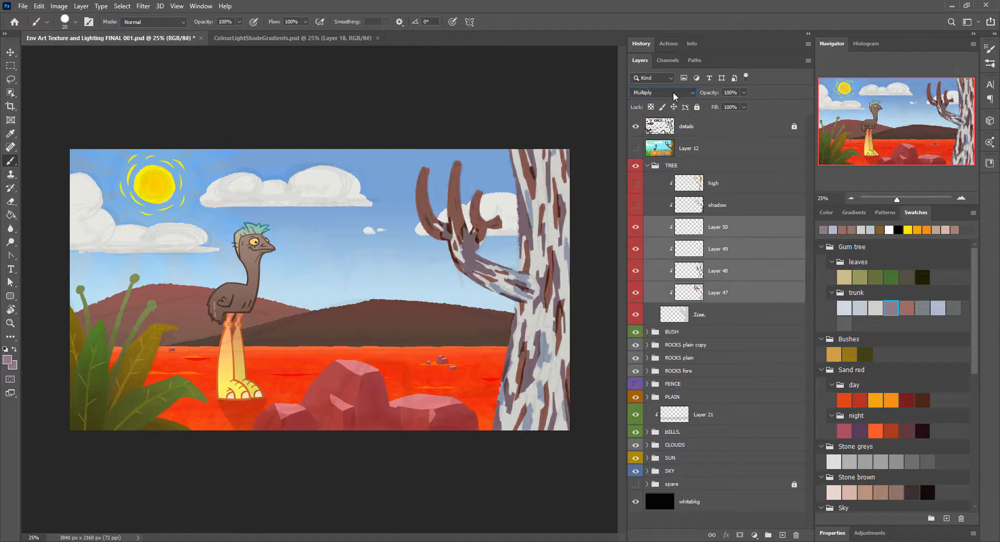
# Step: Try other blend modes, including Hard Mix and Color, on the four bark streak layers
pyautogui.press('Down')
pyautogui.press('Down')
pyautogui.press('Down')
pyautogui.press('Down')
pyautogui.press('Down')
pyautogui.press('Down')
pyautogui.press('Down')
pyautogui.press('Down')
pyautogui.press('Down')
pyautogui.press('Down')
pyautogui.press('Down')
pyautogui.press('Down')
pyautogui.press('Down')
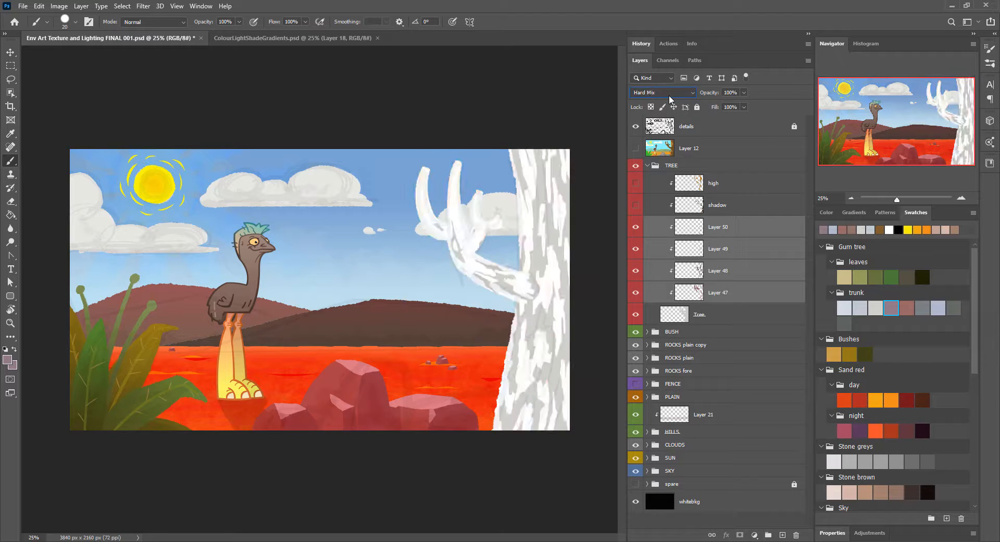
pyautogui.press('Up')
pyautogui.press('Up')
pyautogui.press('Up')
pyautogui.press('Up')
pyautogui.press('Up')
pyautogui.press('Up')
pyautogui.press('Up')
pyautogui.press('Up')
pyautogui.press('Up')
pyautogui.press('Up')
pyautogui.press('Up')
pyautogui.press('Up')
pyautogui.press('Up')
pyautogui.press('Up')
pyautogui.press('Up')
pyautogui.press('Up')
pyautogui.press('Up')
pyautogui.press('Up')
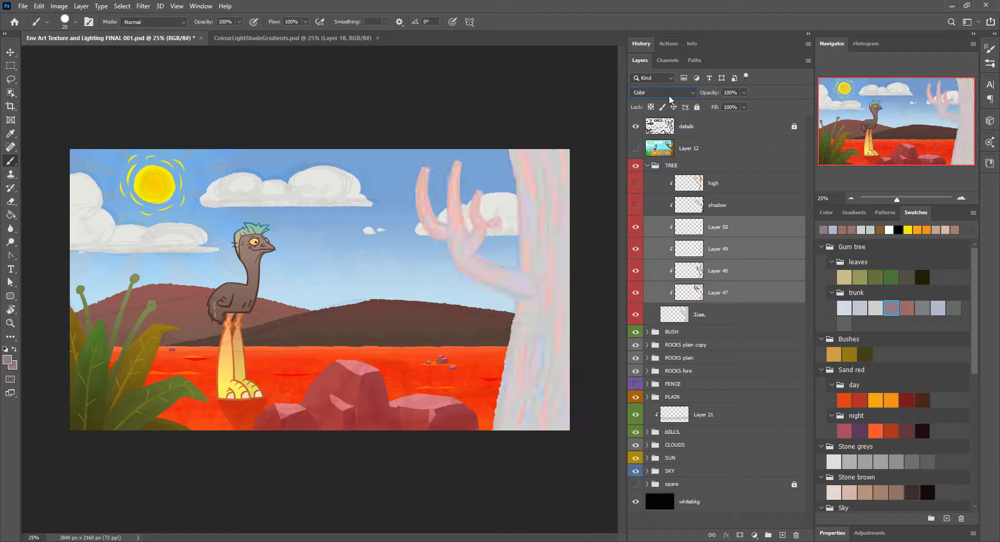
# Step: Return the four bark streak layers to Multiply and reduce their opacity to 38%
pyautogui.press('Up')
pyautogui.press('Up')
pyautogui.press('Up')
pyautogui.press('Up')
pyautogui.moveTo(708, 94); pyautogui.dragTo(695, 92)
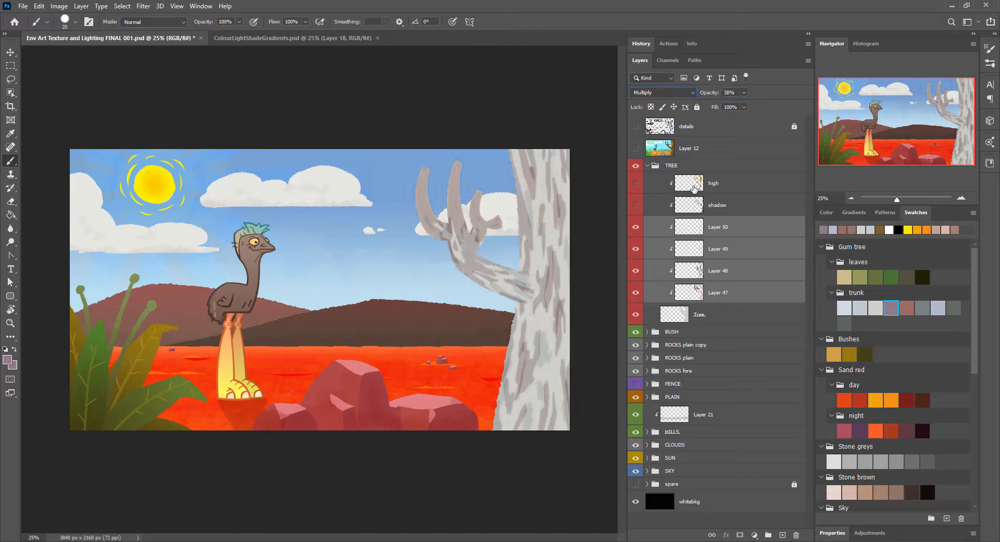
# Step: On a new clipped layer, shade the trunk and branches in dark brown with a textured brush at 50% opacity and 27% flow
pyautogui.hotkey('ctrl', 'shift', 'alt', 'n')
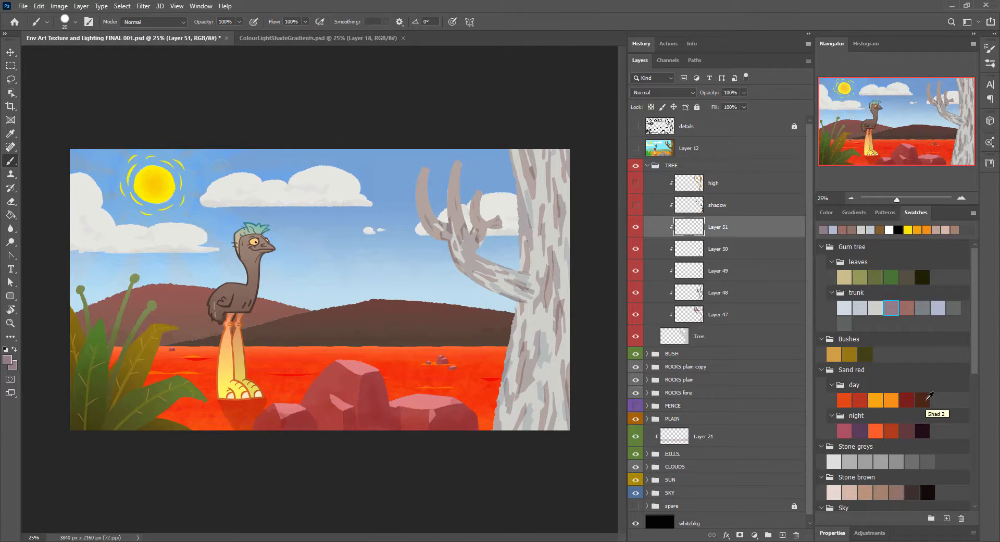
pyautogui.click(927, 400)
pyautogui.click(990, 63)
pyautogui.click(599, 107)
pyautogui.moveTo(276, 23); pyautogui.dragTo(272, 23)
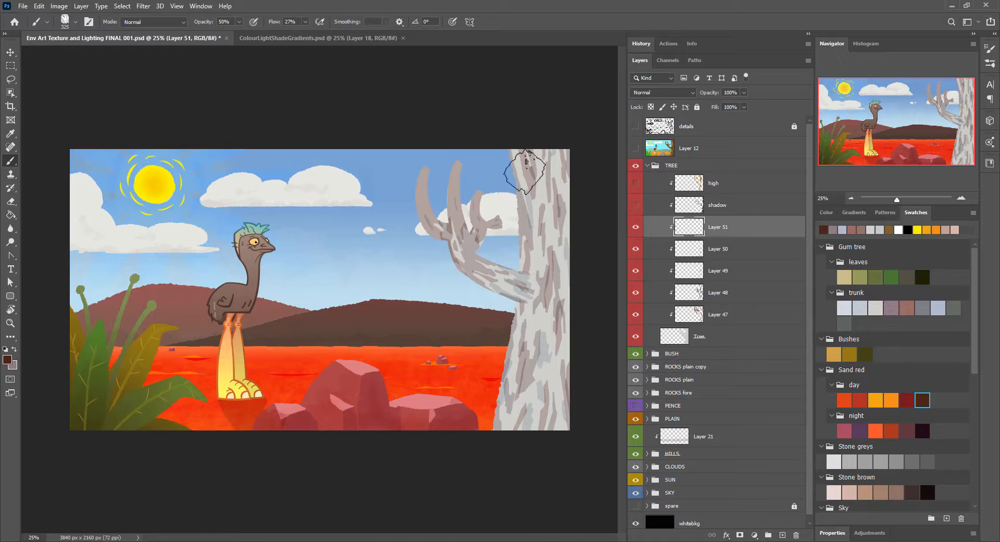
pyautogui.moveTo(518, 172); pyautogui.dragTo(513, 417)
pyautogui.moveTo(555, 183); pyautogui.dragTo(571, 454)
pyautogui.moveTo(450, 224)
pyautogui.mouseDown()
pyautogui.moveTo(541, 294)
pyautogui.moveTo(550, 417)
pyautogui.mouseUp()
pyautogui.moveTo(521, 320); pyautogui.dragTo(526, 427)
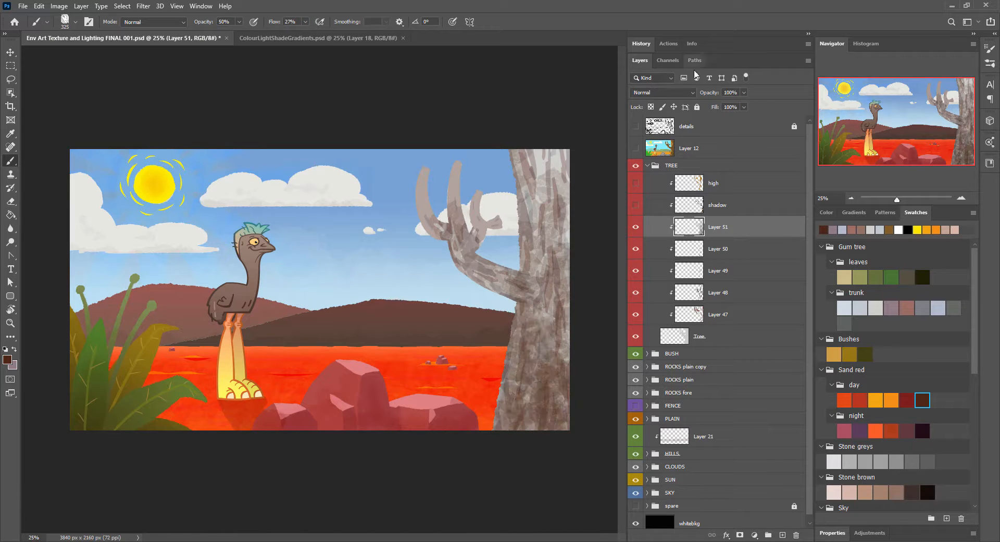
# Step: Reduce the brown shading layer's opacity to 35% and set its blend mode to Pin Light
pyautogui.click(663, 92)
pyautogui.click(664, 248)
pyautogui.click(661, 242)
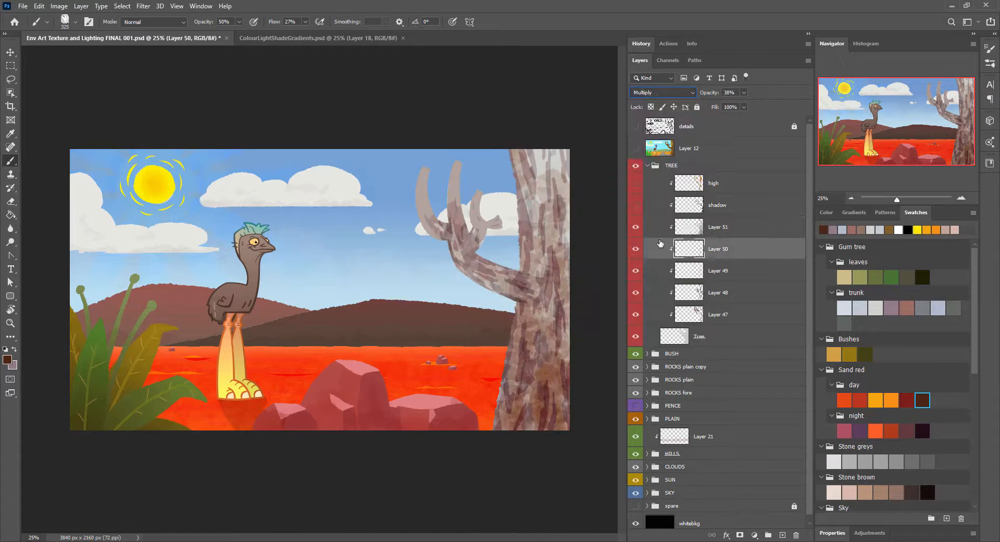
pyautogui.click(690, 228)
pyautogui.click(692, 93)
pyautogui.click(674, 134)
pyautogui.moveTo(714, 94); pyautogui.dragTo(708, 94)
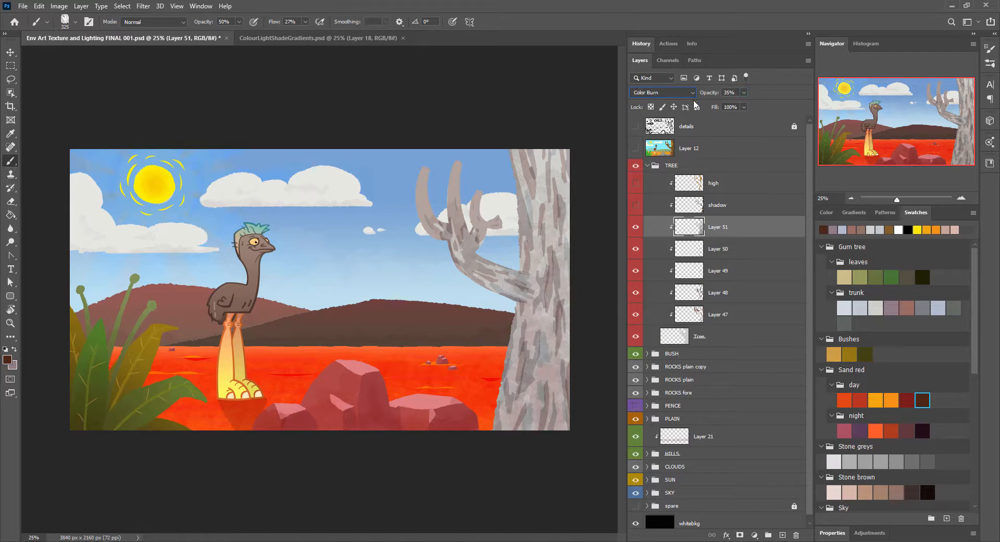
pyautogui.press('Down')
pyautogui.press('Down')
pyautogui.press('Down')
pyautogui.press('Down')
pyautogui.press('Down')
pyautogui.press('Down')
pyautogui.press('Down')
pyautogui.press('Down')
pyautogui.press('Down')
pyautogui.press('Down')
pyautogui.press('Down')
pyautogui.press('Down')
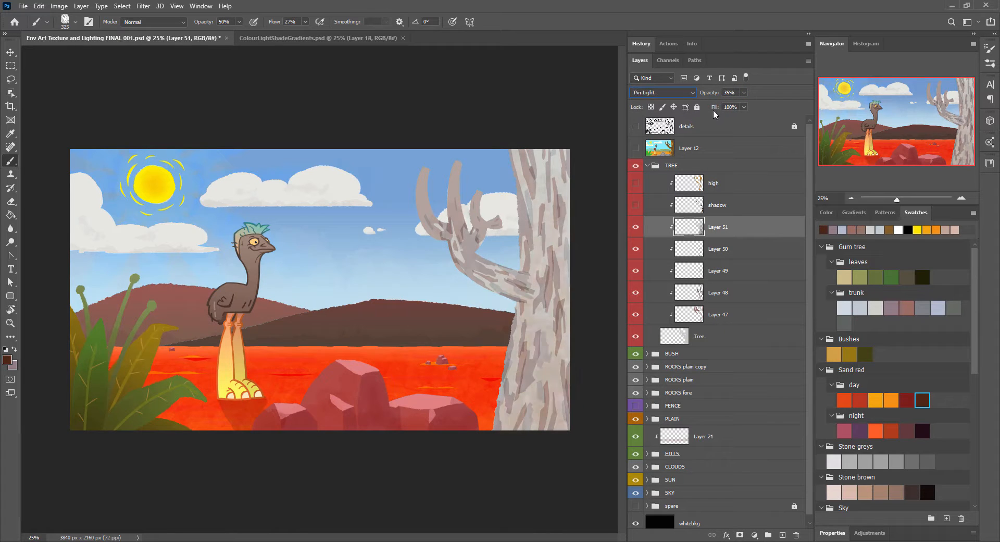
# Step: Duplicate the brown shading layer and set the copy's blend mode to Multiply
pyautogui.hotkey('ctrl', 'j')
pyautogui.scroll(2, 706, 237)
pyautogui.keyDown('alt'); pyautogui.click(706, 237); pyautogui.keyUp('alt')
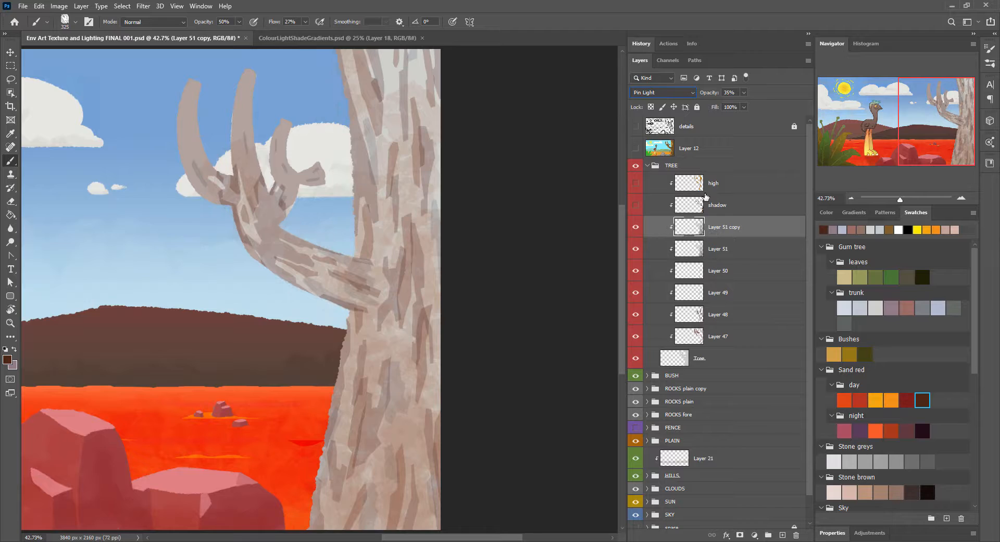
pyautogui.scroll(-3, 703, 194)
pyautogui.click(692, 92)
pyautogui.click(672, 132)
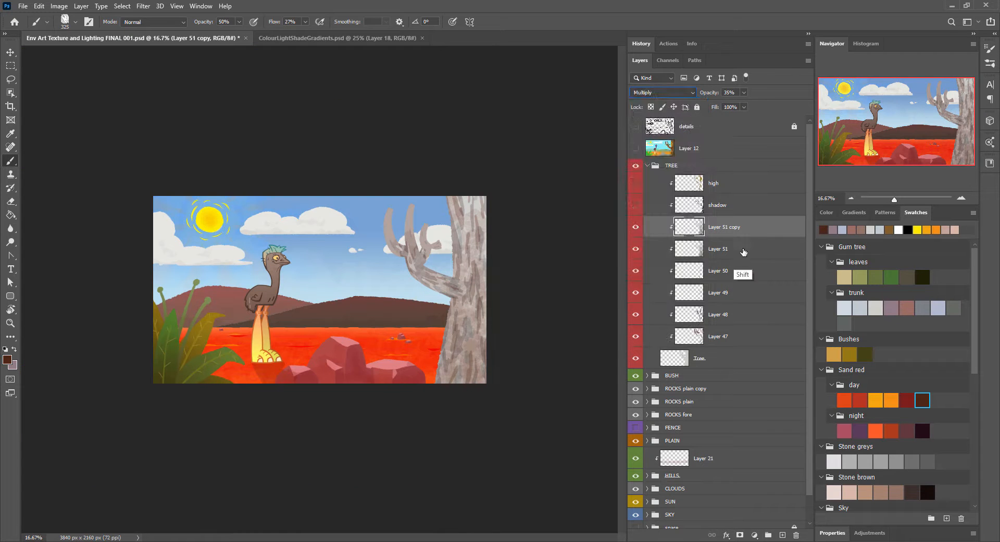
# Step: Group the two brown shading layers and give the group a mask with a vertical black-to-white gradient
pyautogui.keyDown('shift'); pyautogui.click(743, 252); pyautogui.keyUp('shift')
pyautogui.hotkey('ctrl', 'g')
pyautogui.keyDown('ctrl'); pyautogui.click(683, 331); pyautogui.keyUp('ctrl')
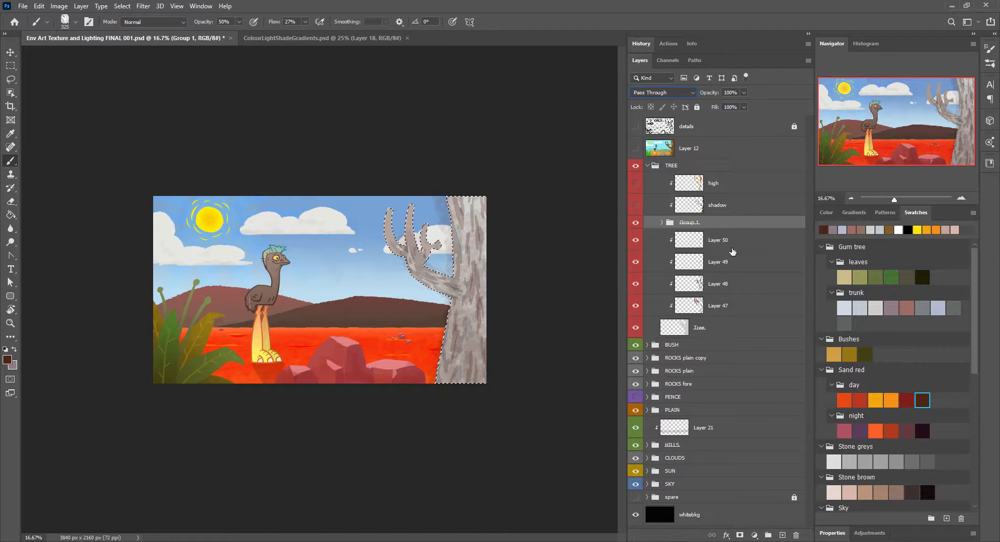
pyautogui.hotkey('ctrl', 'shift', 'm')
pyautogui.press('g')
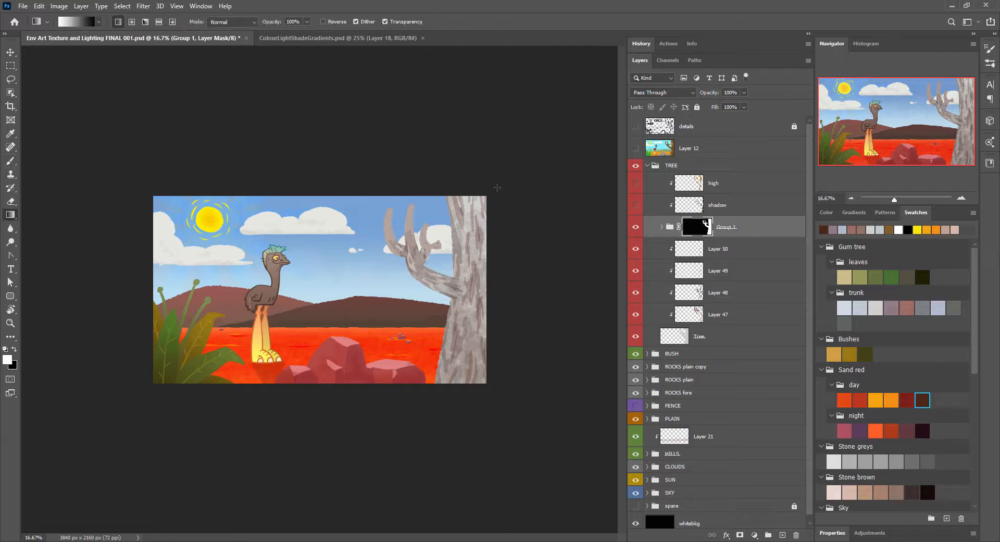
pyautogui.moveTo(468, 230); pyautogui.dragTo(469, 345)
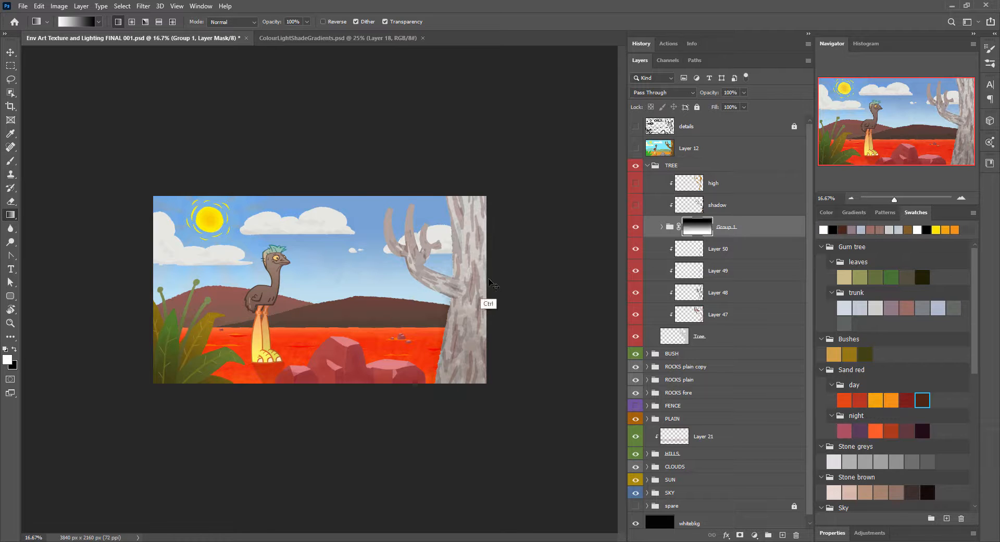
# Step: Fill the group mask with black everywhere outside the tree's silhouette and clear the selection
pyautogui.keyDown('ctrl'); pyautogui.click(688, 336); pyautogui.keyUp('ctrl')
pyautogui.hotkey('ctrl', 'shift', 'i')
pyautogui.hotkey('alt', 'BackSpace')
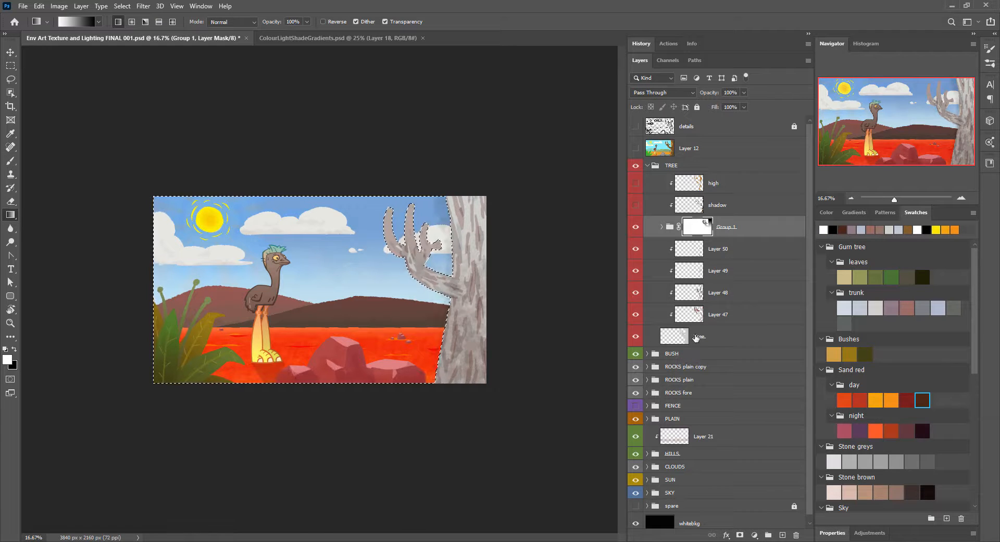
pyautogui.hotkey('ctrl', 'BackSpace')
pyautogui.hotkey('ctrl', 'd')
# Step: On a new layer beneath the two shading layers in the group, brush dark brown over the lower trunk
pyautogui.hotkey('ctrl', '+')
pyautogui.hotkey('ctrl', '+')
pyautogui.click(912, 125)
pyautogui.moveTo(589, 182); pyautogui.dragTo(403, 137)
pyautogui.click(662, 226)
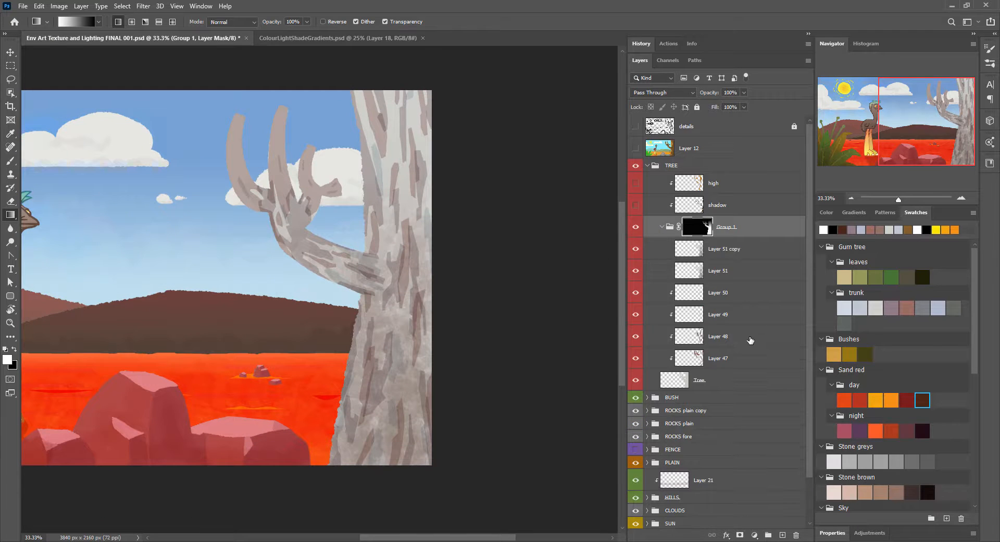
pyautogui.click(739, 250)
pyautogui.click(742, 273)
pyautogui.click(727, 295)
pyautogui.press('b')
pyautogui.moveTo(346, 368)
pyautogui.mouseDown()
pyautogui.moveTo(427, 399)
pyautogui.moveTo(446, 469)
pyautogui.mouseUp()
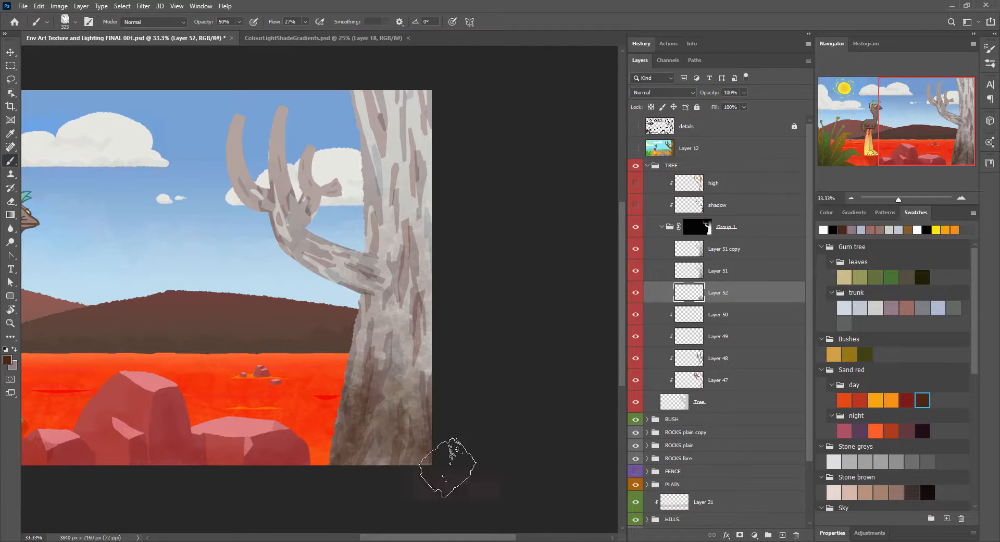
# Step: Set the lower-trunk shading layer to Soft Light at 42% opacity
pyautogui.click(691, 93)
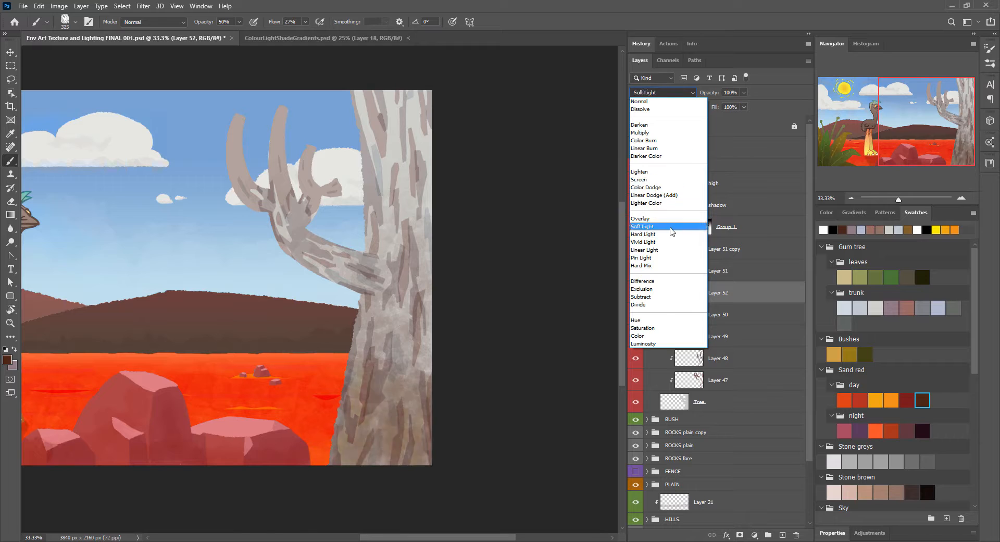
pyautogui.click(671, 224)
pyautogui.moveTo(710, 94); pyautogui.dragTo(684, 94)
pyautogui.hotkey('ctrl', '-')
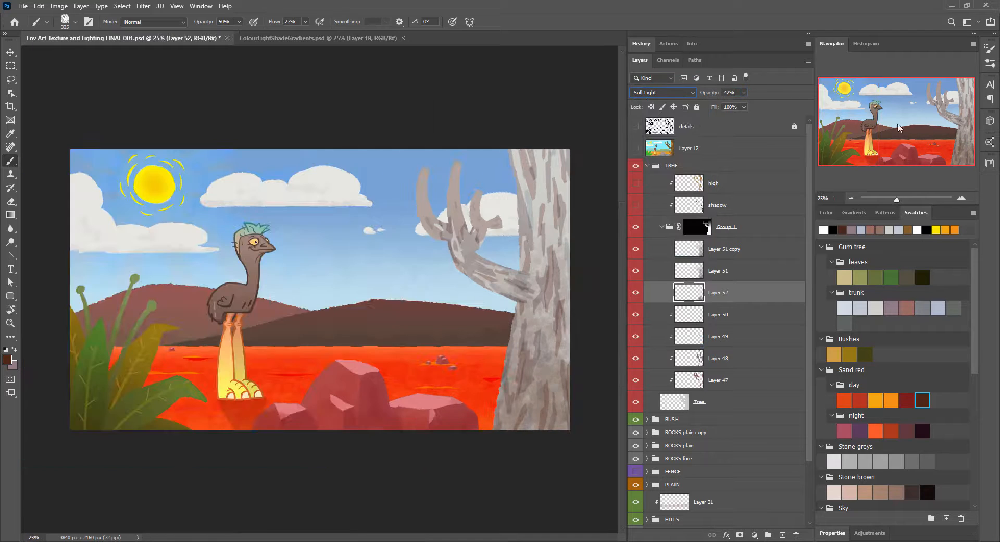
# Step: Add a new layer above the tree's high layer and sample green from the foreground bush
pyautogui.click(735, 184)
pyautogui.click(783, 536)
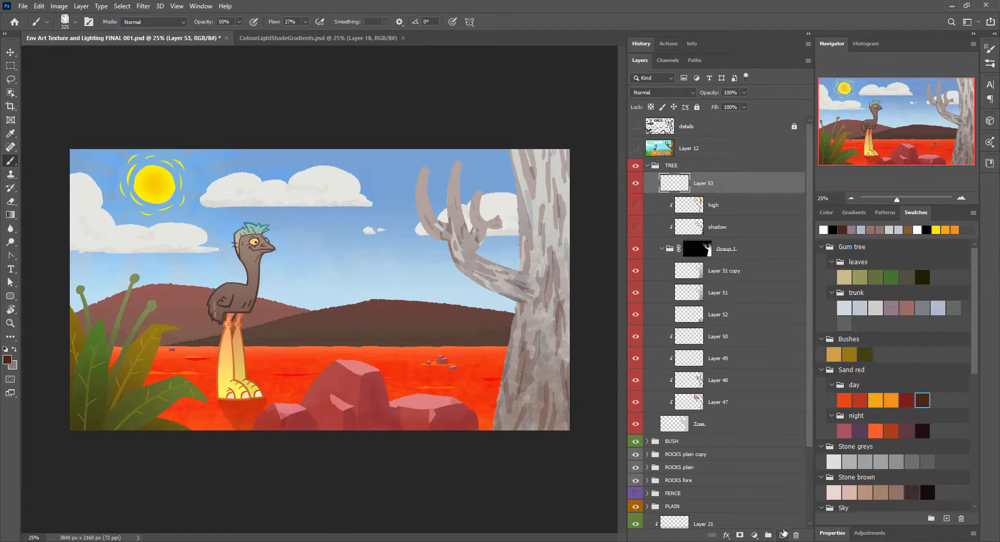
pyautogui.hotkey('shift', 'b')
pyautogui.hotkey('shift', 'b')
pyautogui.hotkey('shift', 'b')
pyautogui.hotkey('shift', 'b')
pyautogui.keyDown('alt'); pyautogui.click(151, 306); pyautogui.keyUp('alt')
# Step: Choose a brush at 80% flow and paint thin, curved green leaf stems off the tips of the outer and middle branches
pyautogui.hotkey('ctrl', '+')
pyautogui.hotkey('ctrl', '+')
pyautogui.hotkey('ctrl', '+')
pyautogui.moveTo(520, 221); pyautogui.dragTo(323, 491)
pyautogui.press('[')
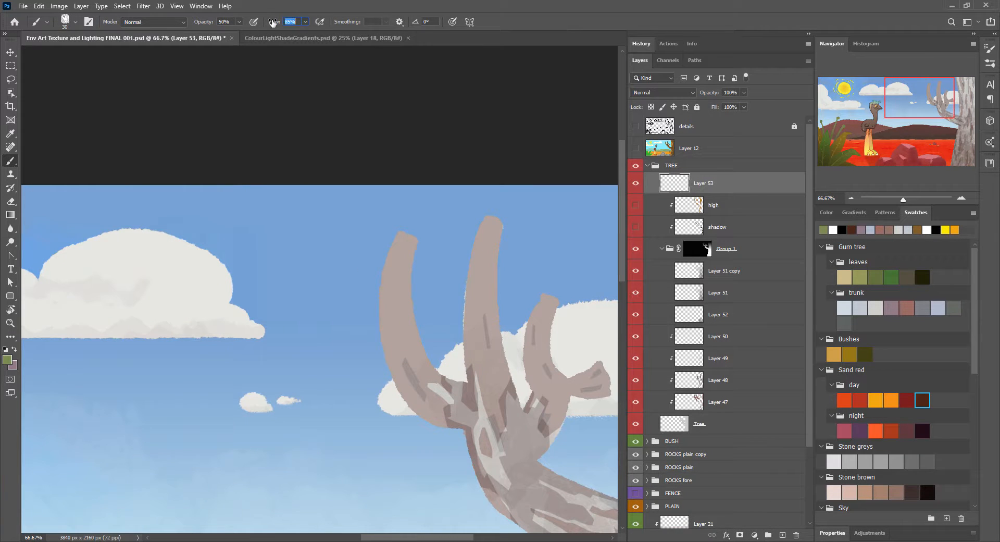
pyautogui.click(991, 65)
pyautogui.click(750, 154)
pyautogui.click(388, 261)
pyautogui.hotkey('ctrl', '-')
pyautogui.hotkey('ctrl', '-')
pyautogui.hotkey('ctrl', '-')
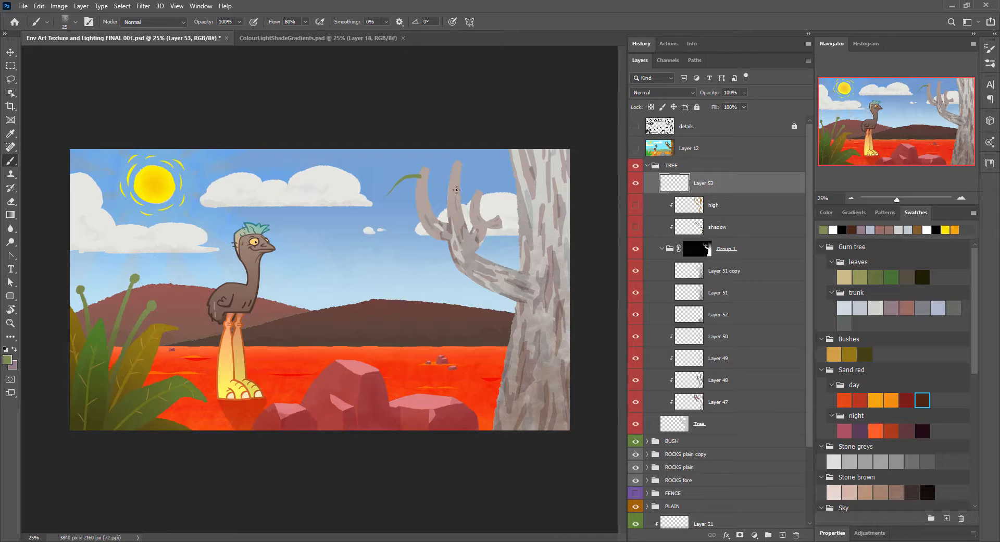
# Step: On a new layer beneath the green stems, paint an ochre leaf sampled from the bush around the outer branch's stem
pyautogui.click(961, 199)
pyautogui.click(961, 200)
pyautogui.click(783, 535)
pyautogui.moveTo(717, 183); pyautogui.dragTo(692, 214)
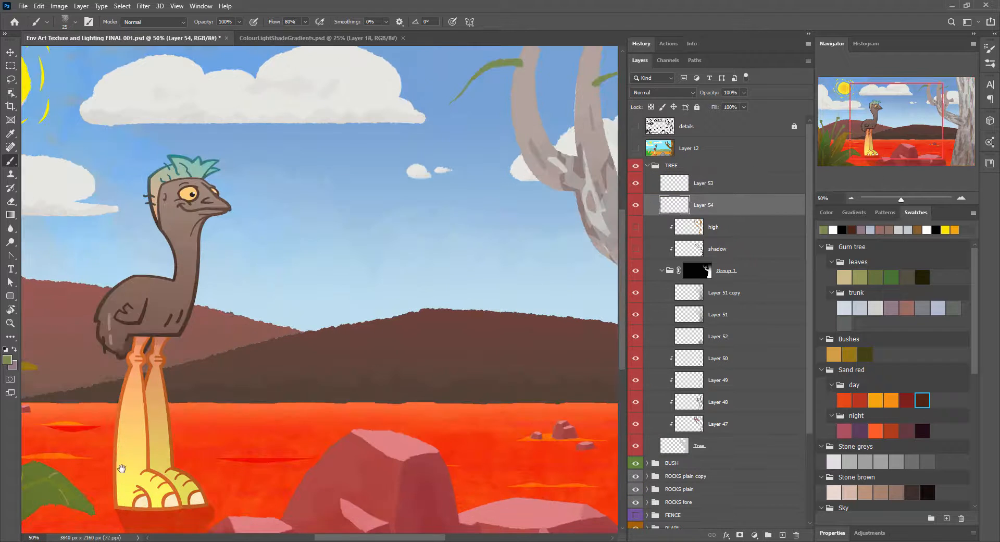
pyautogui.moveTo(122, 468); pyautogui.dragTo(245, 495)
pyautogui.keyDown('alt'); pyautogui.click(120, 421); pyautogui.keyUp('alt')
pyautogui.moveTo(550, 151); pyautogui.dragTo(329, 280)
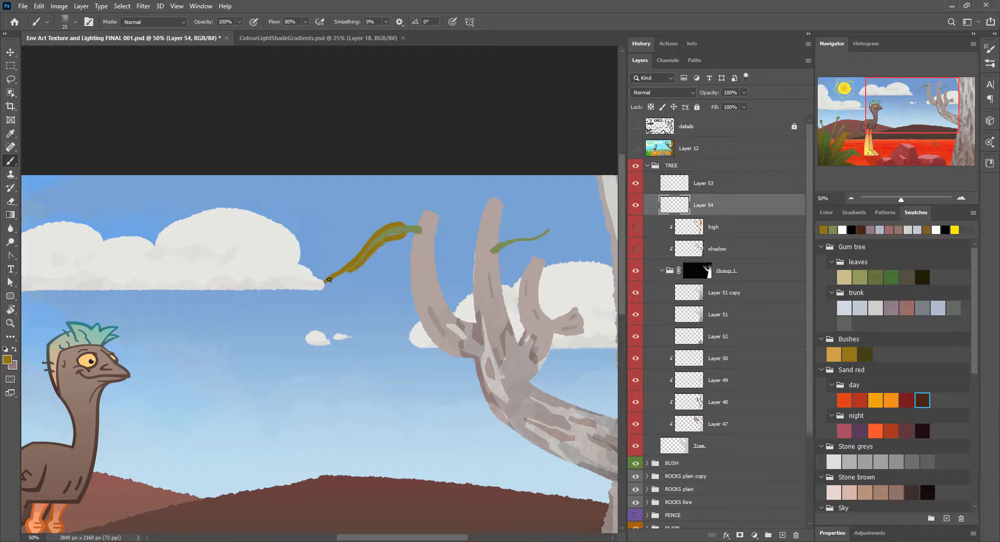
pyautogui.moveTo(330, 280); pyautogui.dragTo(360, 268)
# Step: Paint a smaller ochre leaf around the middle branch's stem and clean up the leaf edges
pyautogui.moveTo(500, 245); pyautogui.dragTo(444, 264)
pyautogui.moveTo(465, 258); pyautogui.dragTo(449, 267)
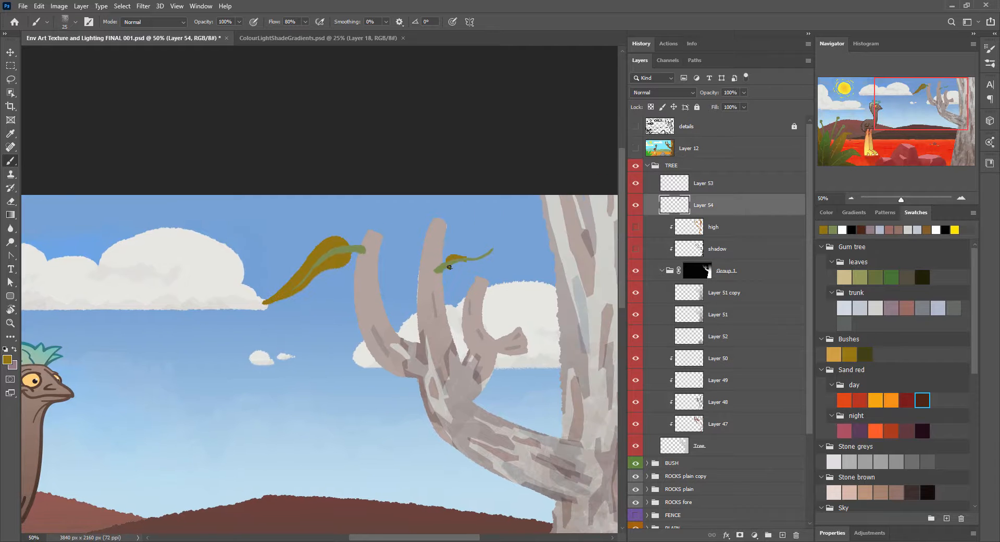
pyautogui.press('e')
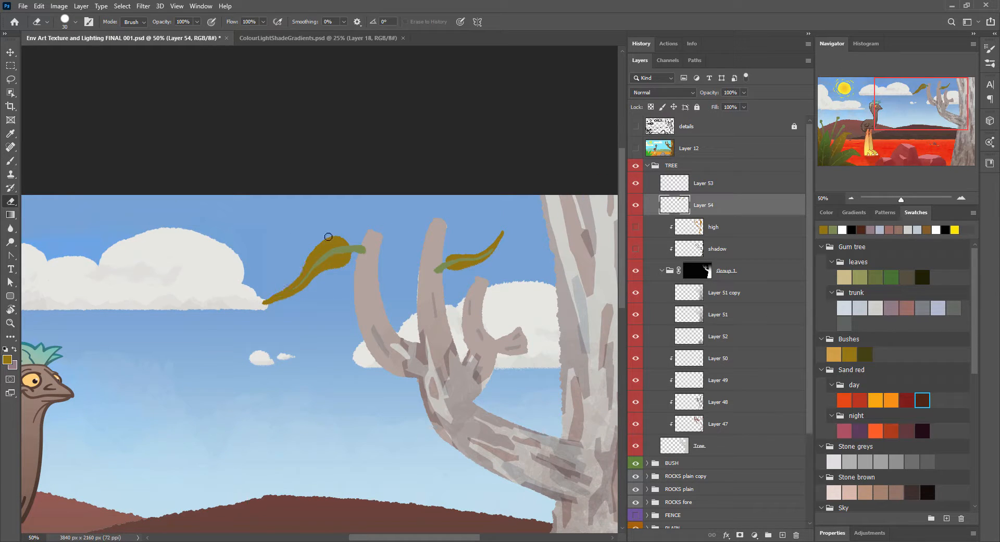
pyautogui.press('b')
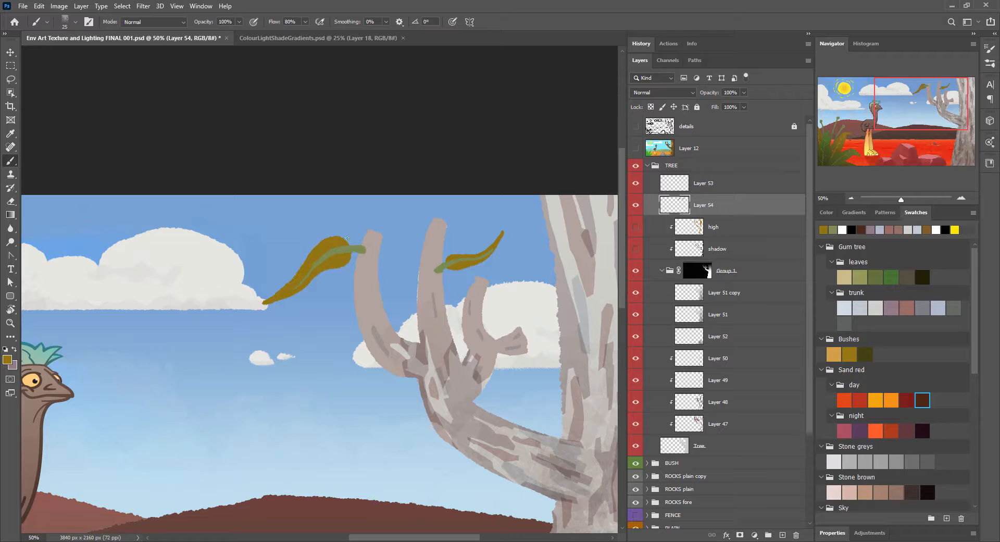
# Step: Flip both leaf layers horizontally and reposition the leaves on the tips of the outer and middle branches
pyautogui.keyDown('shift'); pyautogui.click(722, 184); pyautogui.keyUp('shift')
pyautogui.press('v')
pyautogui.moveTo(496, 306)
pyautogui.mouseDown()
pyautogui.moveTo(564, 381)
pyautogui.moveTo(497, 330)
pyautogui.moveTo(503, 368)
pyautogui.moveTo(496, 302)
pyautogui.mouseUp()
pyautogui.hotkey('ctrl', 't')
pyautogui.rightClick(446, 264)
pyautogui.click(472, 441)
pyautogui.moveTo(457, 265); pyautogui.dragTo(492, 257)
pyautogui.press('Return')
# Step: Reshape the larger ochre leaf on the middle branch, cutting back and repainting its outline into sharper, more angular edges
pyautogui.doubleClick(852, 198)
pyautogui.scroll(2, 496, 228)
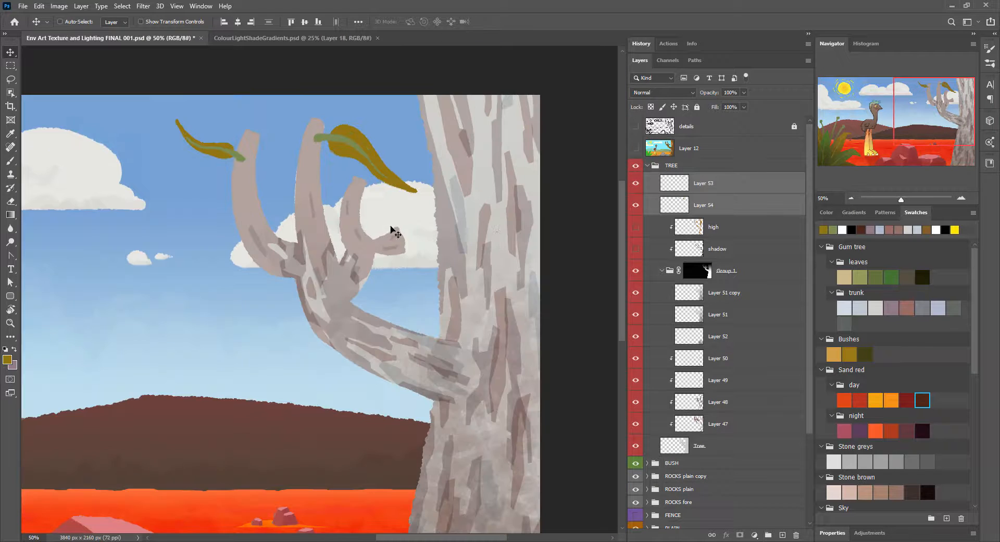
pyautogui.scroll(1, 391, 227)
pyautogui.moveTo(366, 228); pyautogui.dragTo(363, 288)
pyautogui.keyDown('ctrl'); pyautogui.click(333, 194); pyautogui.keyUp('ctrl')
pyautogui.press('e')
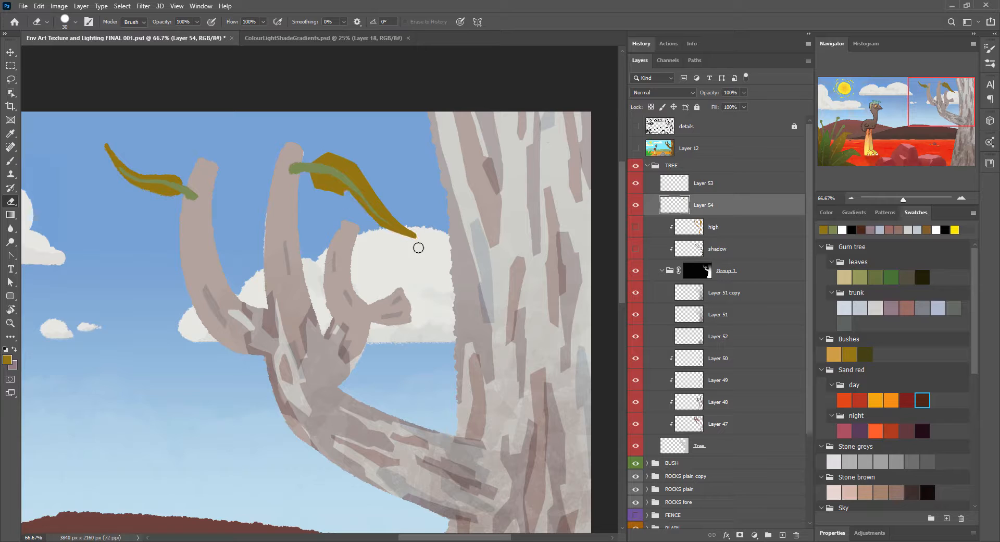
pyautogui.press('b')
pyautogui.moveTo(358, 199); pyautogui.dragTo(377, 229)
pyautogui.press('e')
# Step: Refine the smaller ochre leaf on the outer branch with angular edges and a trimmed tip
pyautogui.press('b')
pyautogui.press('e')
pyautogui.press('b')
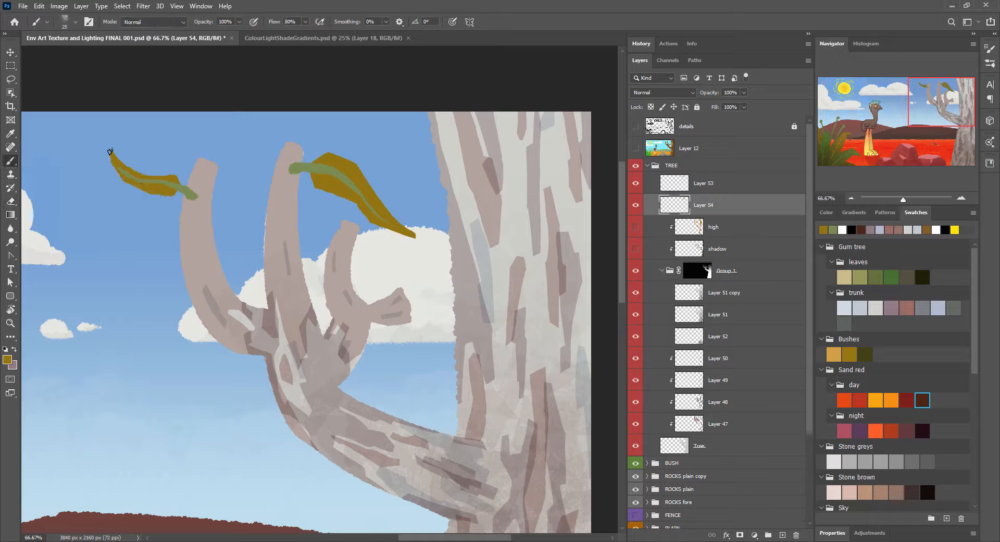
pyautogui.press('e')
pyautogui.press('b')
pyautogui.press('e')
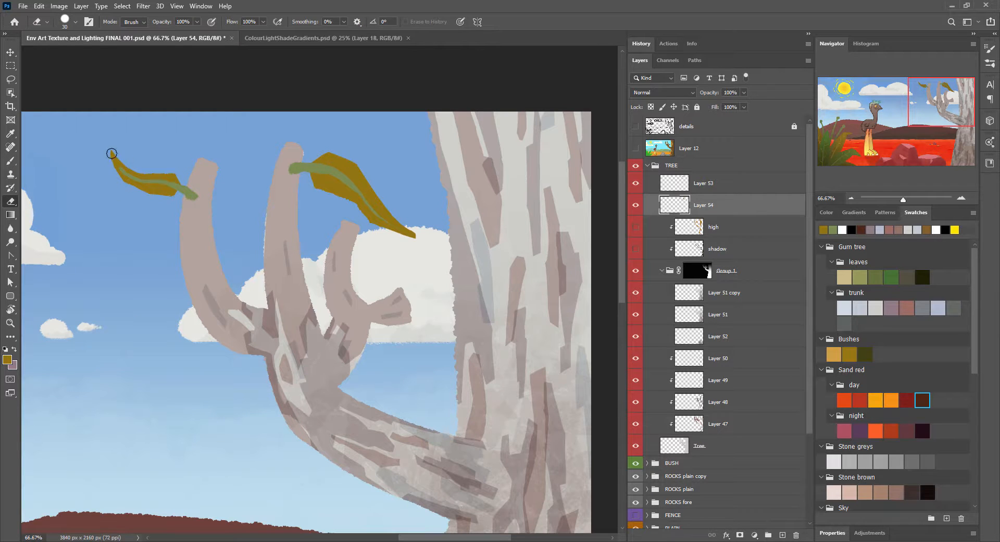
pyautogui.hotkey('ctrl', '-')
pyautogui.hotkey('ctrl', '-')
# Step: On the Tree base layer, paint the lower trunk's sky-facing edge with a hard square 50 px brush in the trunk's light grey
pyautogui.click(698, 451)
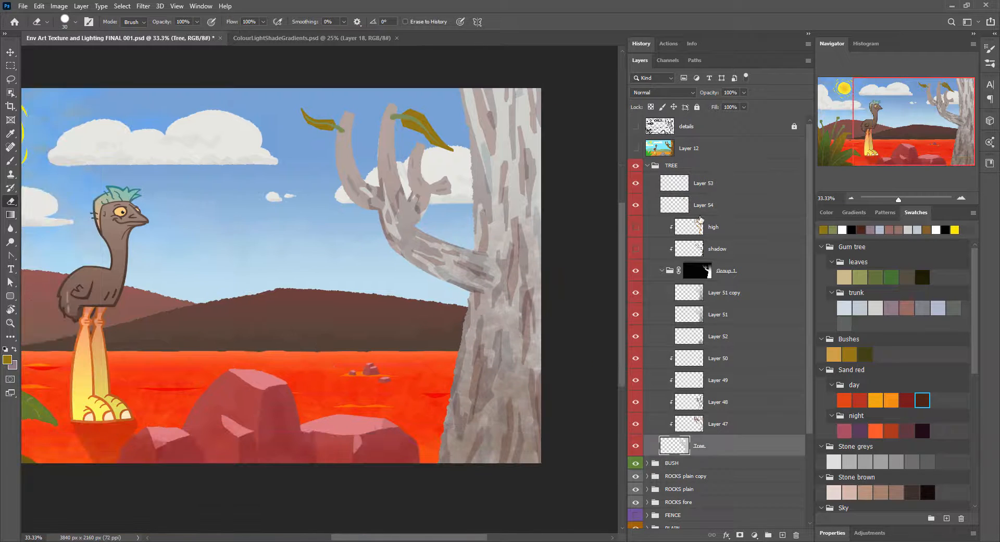
pyautogui.click(635, 270)
pyautogui.press('b')
pyautogui.keyDown('alt'); pyautogui.click(520, 378); pyautogui.keyUp('alt')
pyautogui.click(636, 273)
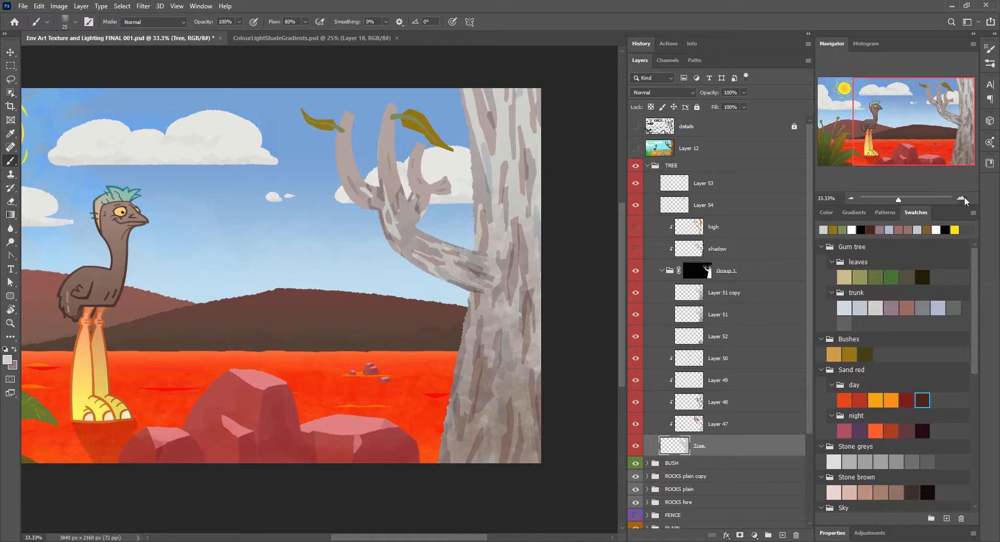
pyautogui.click(962, 198)
pyautogui.click(962, 198)
pyautogui.click(962, 198)
pyautogui.moveTo(953, 140); pyautogui.dragTo(956, 150)
pyautogui.press(']')
pyautogui.press(']')
pyautogui.press(']')
pyautogui.press(']')
pyautogui.press(']')
pyautogui.moveTo(290, 307); pyautogui.dragTo(247, 506)
pyautogui.click(990, 64)
pyautogui.click(736, 103)
pyautogui.moveTo(272, 337); pyautogui.dragTo(243, 502)
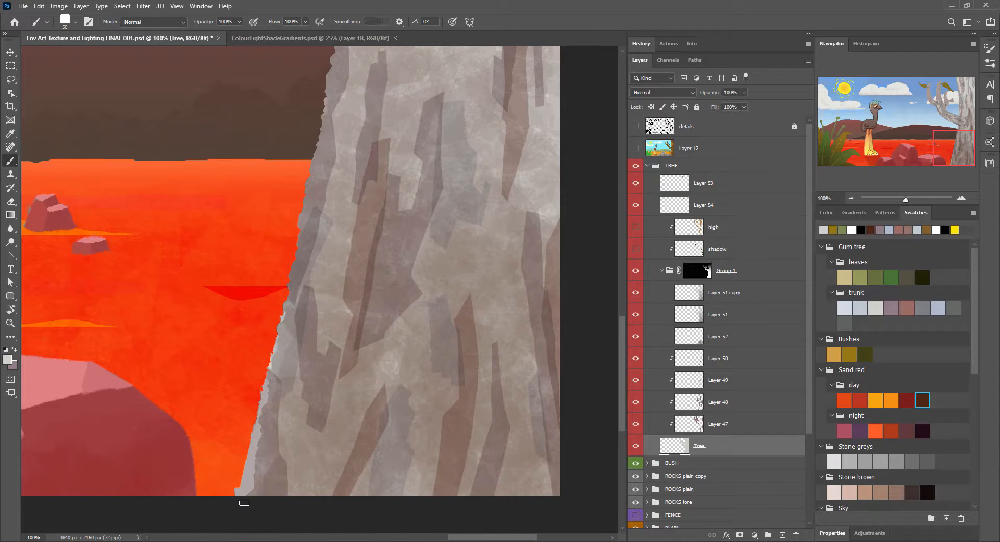
# Step: Continue cleaning the trunk's outline upward from the ground to the main branch with the square brush
pyautogui.moveTo(338, 50); pyautogui.dragTo(283, 353)
pyautogui.moveTo(360, 120); pyautogui.dragTo(278, 359)
pyautogui.moveTo(258, 242); pyautogui.dragTo(255, 299)
pyautogui.moveTo(318, 125); pyautogui.dragTo(279, 398)
pyautogui.moveTo(292, 182); pyautogui.dragTo(266, 359)
pyautogui.moveTo(180, 104); pyautogui.dragTo(203, 296)
pyautogui.moveTo(141, 380); pyautogui.dragTo(306, 191)
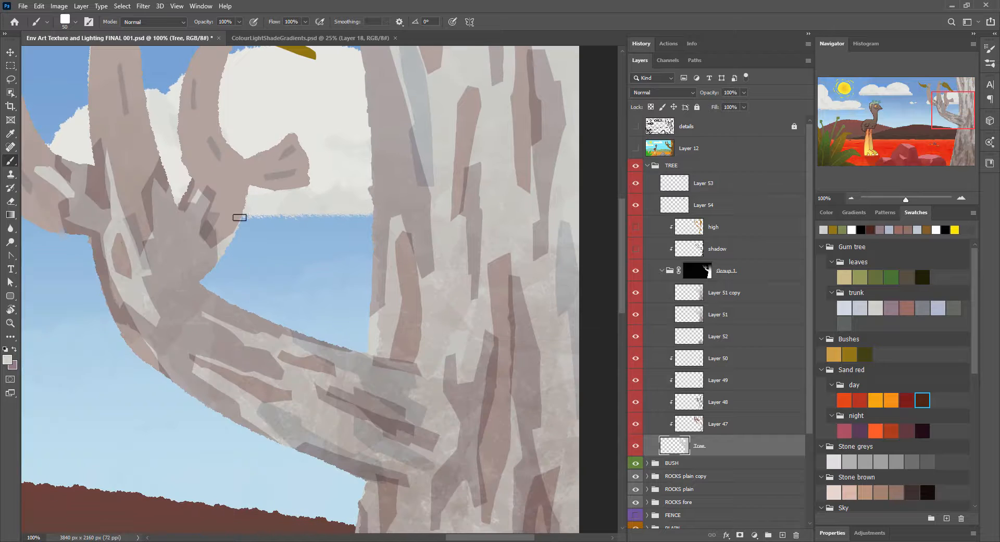
# Step: Clean up the silhouettes of the upper branches, squaring off their blunt tips and smoothing the edges around the fork
pyautogui.scroll(3, 239, 245)
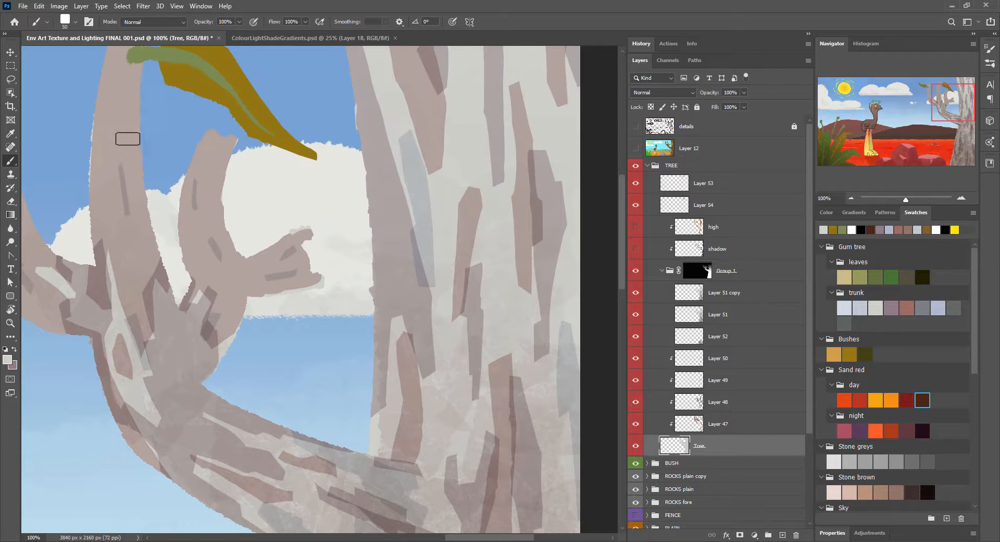
pyautogui.moveTo(128, 138); pyautogui.dragTo(247, 208)
pyautogui.moveTo(192, 366)
pyautogui.mouseDown()
pyautogui.moveTo(158, 155)
pyautogui.moveTo(428, 412)
pyautogui.mouseUp()
pyautogui.moveTo(478, 436); pyautogui.dragTo(461, 292)
pyautogui.moveTo(430, 304); pyautogui.dragTo(424, 359)
pyautogui.moveTo(521, 423)
pyautogui.mouseDown()
pyautogui.moveTo(351, 258)
pyautogui.moveTo(445, 313)
pyautogui.moveTo(441, 292)
pyautogui.mouseUp()
pyautogui.moveTo(309, 250); pyautogui.dragTo(314, 409)
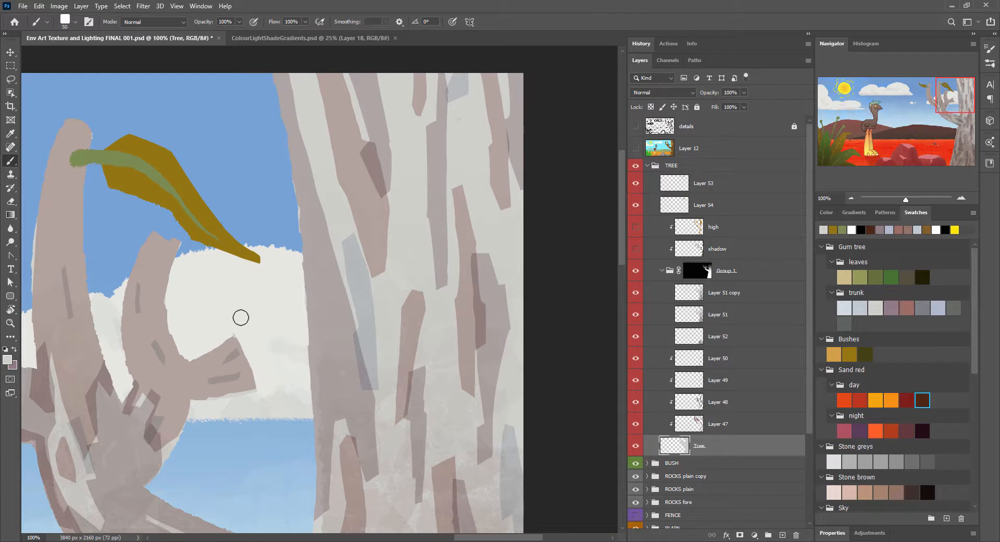
pyautogui.moveTo(292, 349); pyautogui.dragTo(381, 363)
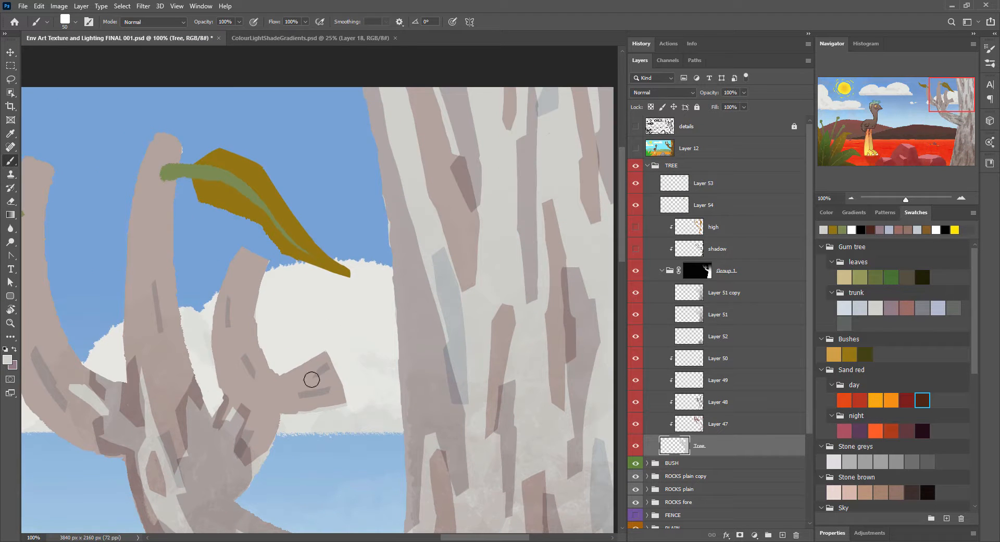
pyautogui.scroll(-5, 312, 380)
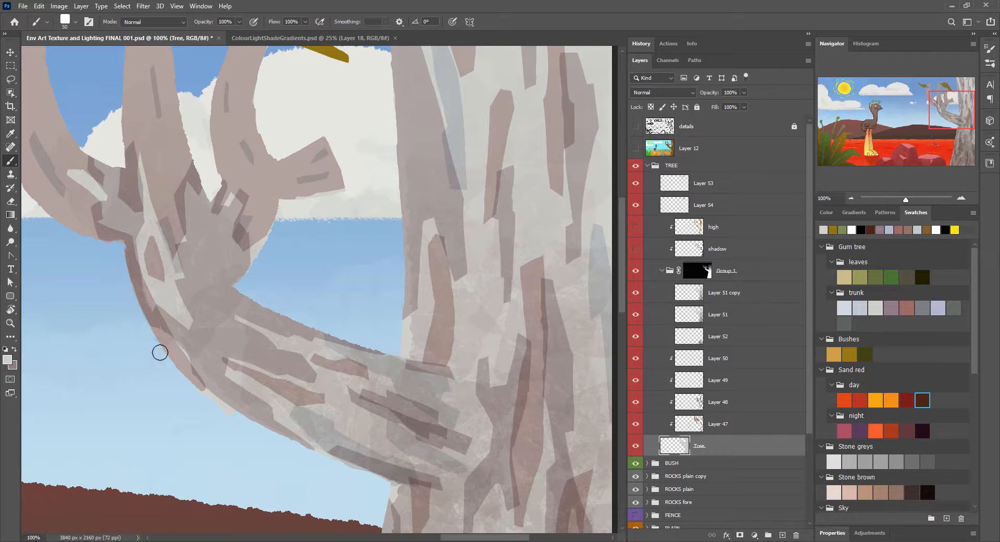
pyautogui.moveTo(140, 186); pyautogui.dragTo(270, 268)
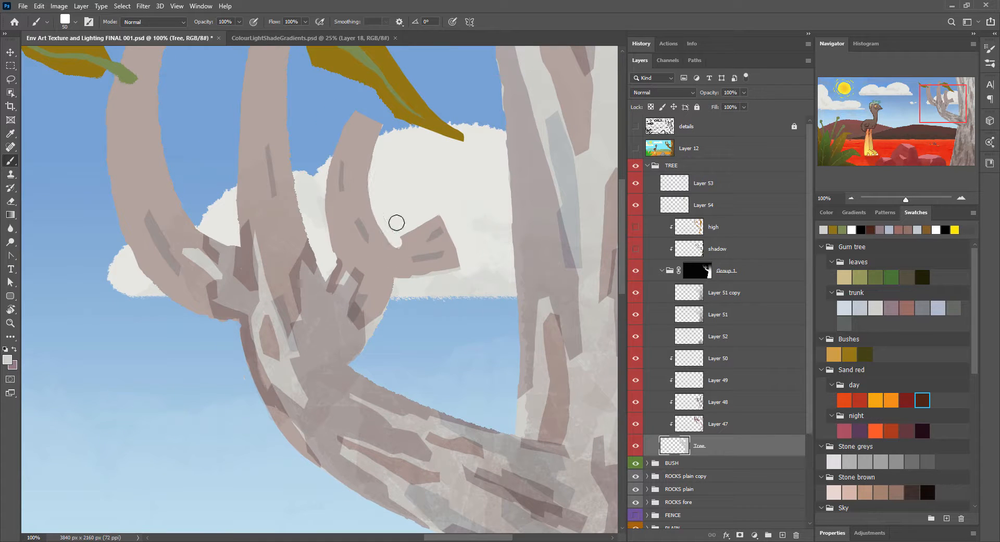
# Step: Check the whole tree by toggling the visibility of the high layer and individual bark texture layers
pyautogui.hotkey('ctrl', '-')
pyautogui.hotkey('ctrl', '-')
pyautogui.hotkey('ctrl', '-')
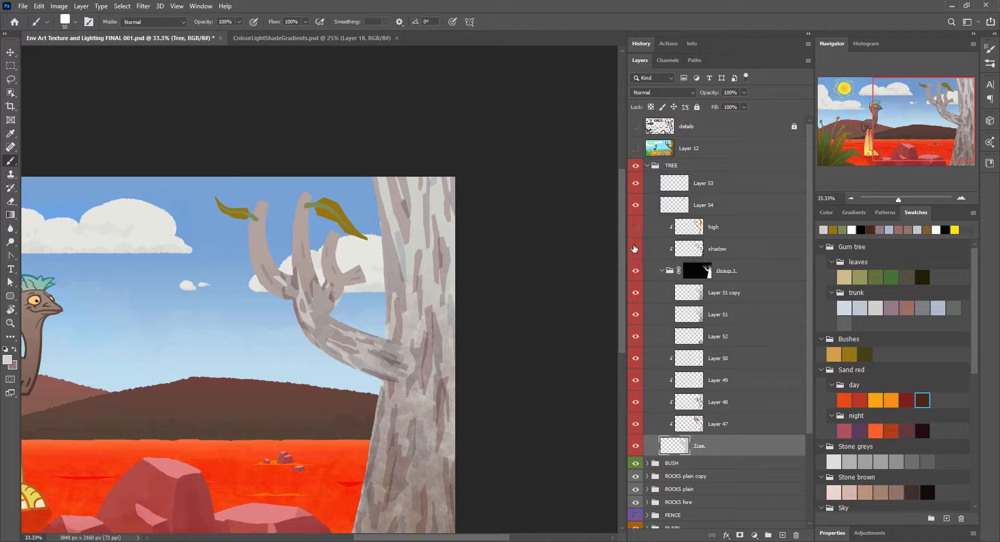
pyautogui.click(635, 228)
pyautogui.click(636, 227)
pyautogui.click(850, 200)
pyautogui.click(851, 200)
pyautogui.click(961, 198)
pyautogui.click(961, 198)
pyautogui.moveTo(599, 145); pyautogui.dragTo(574, 177)
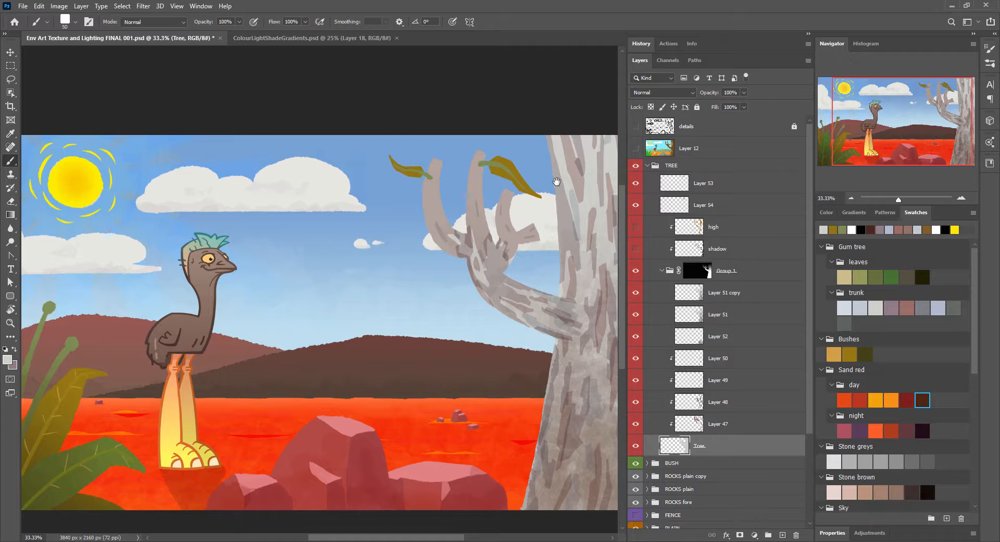
pyautogui.press('x')
pyautogui.click(635, 423)
pyautogui.click(636, 423)
pyautogui.click(635, 381)
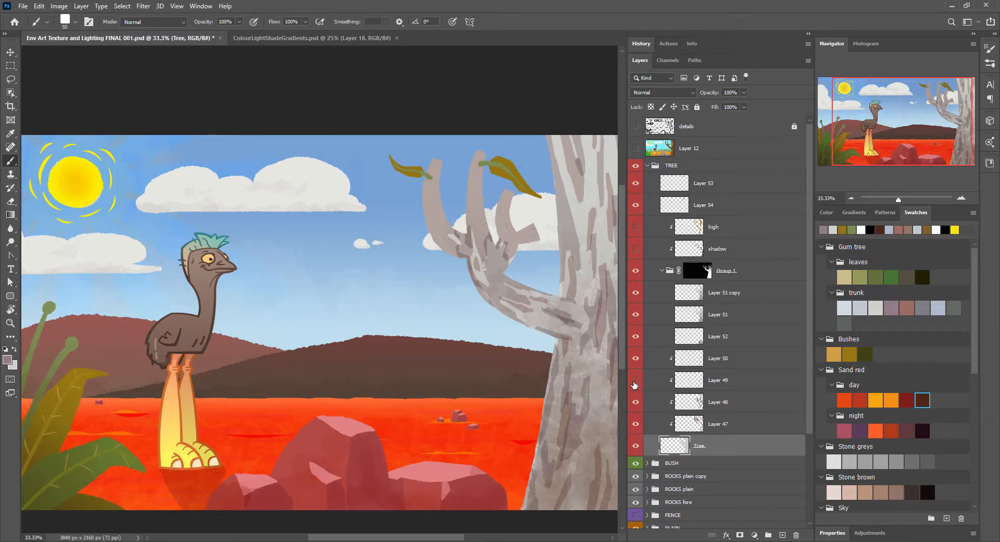
pyautogui.click(636, 380)
# Step: On Layer 47, outline the upper angle between main branch and trunk with the Polygonal Lasso and shade it with a bark stroke
pyautogui.click(718, 424)
pyautogui.hotkey('ctrl', '+')
pyautogui.hotkey('ctrl', '+')
pyautogui.hotkey('ctrl', '+')
pyautogui.moveTo(599, 292); pyautogui.dragTo(419, 359)
pyautogui.press('l')
pyautogui.click(411, 337)
pyautogui.click(407, 397)
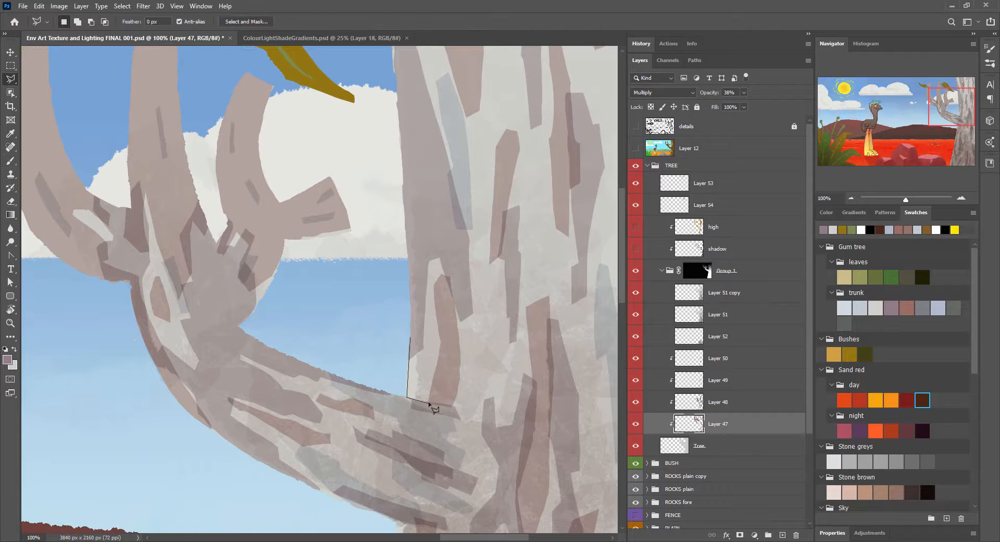
pyautogui.press('b')
pyautogui.hotkey('ctrl', 'd')
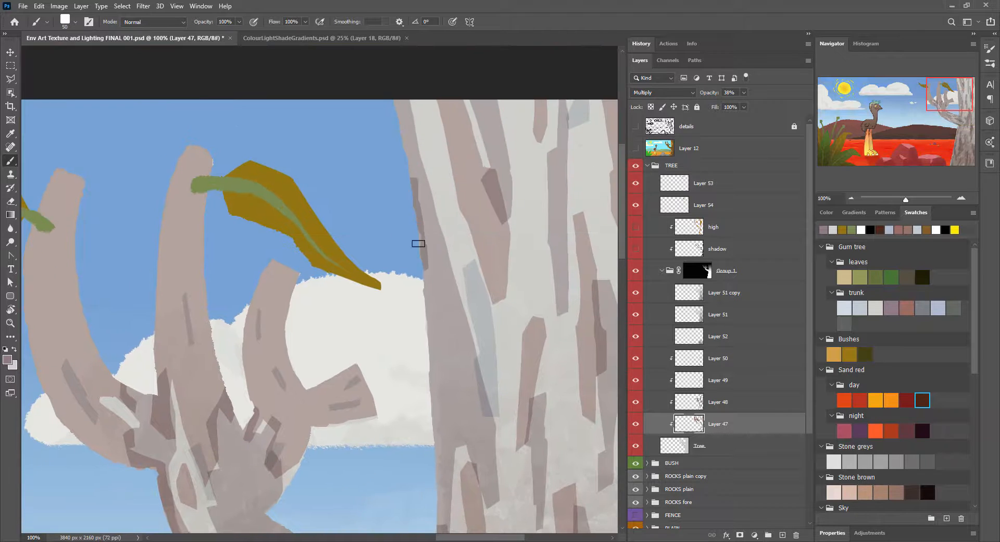
# Step: Outline the area beneath the main branch's join with the Polygonal Lasso and paint shading inside it
pyautogui.moveTo(422, 500)
pyautogui.mouseDown()
pyautogui.moveTo(446, 252)
pyautogui.moveTo(472, 254)
pyautogui.mouseUp()
pyautogui.press('l')
pyautogui.click(442, 253)
pyautogui.click(430, 286)
pyautogui.click(462, 307)
pyautogui.doubleClick(462, 257)
pyautogui.press('b')
pyautogui.hotkey('ctrl', 'd')
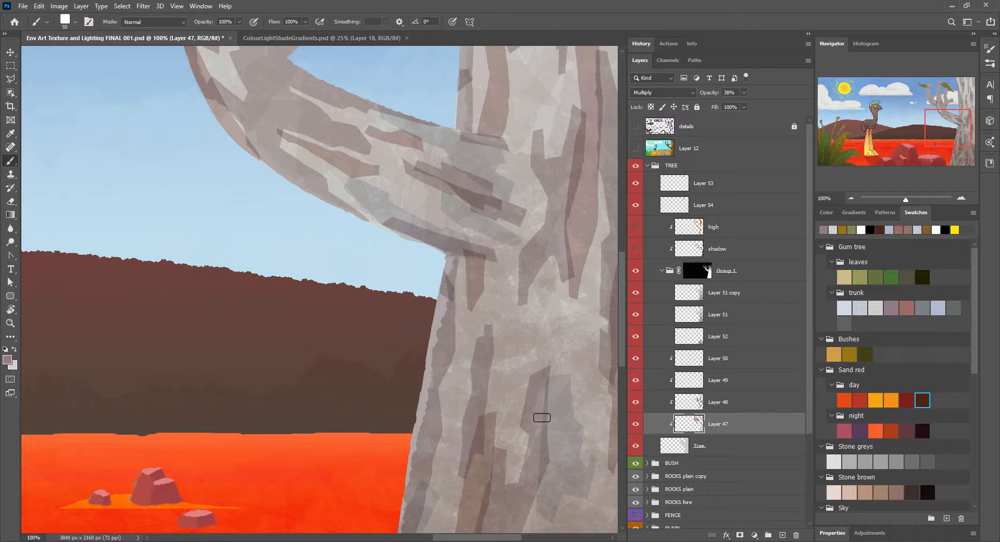
# Step: Paint bark shading strokes along the trunk's edge below the main branch
pyautogui.moveTo(540, 418); pyautogui.dragTo(543, 216)
pyautogui.moveTo(404, 353)
pyautogui.mouseDown()
pyautogui.moveTo(447, 92)
pyautogui.moveTo(464, 141)
pyautogui.mouseUp()
pyautogui.moveTo(461, 140); pyautogui.dragTo(420, 358)
pyautogui.moveTo(456, 154); pyautogui.dragTo(319, 312)
pyautogui.moveTo(383, 104); pyautogui.dragTo(374, 495)
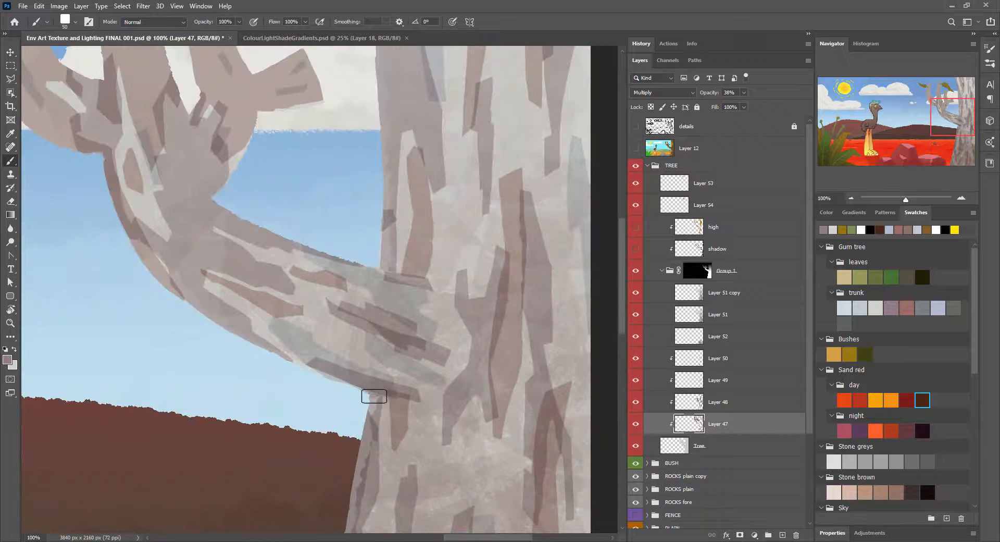
# Step: Paint dark bark strokes around the base of the main branch to define its join with the trunk
pyautogui.moveTo(326, 367); pyautogui.dragTo(393, 392)
pyautogui.moveTo(417, 289)
pyautogui.mouseDown()
pyautogui.moveTo(364, 271)
pyautogui.moveTo(445, 346)
pyautogui.mouseUp()
pyautogui.moveTo(409, 395); pyautogui.dragTo(449, 351)
pyautogui.hotkey('ctrl', '-')
pyautogui.hotkey('ctrl', '-')
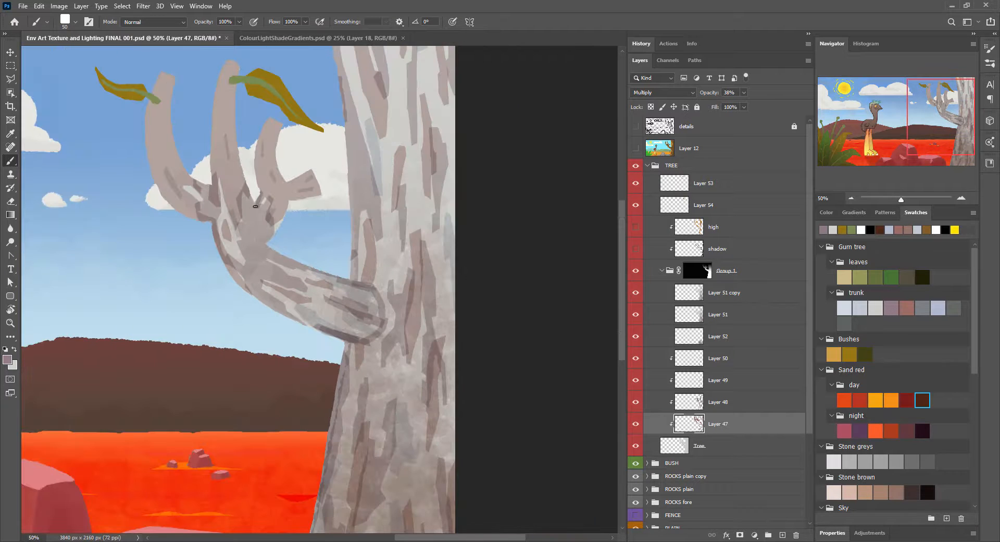
pyautogui.hotkey('ctrl', '-')
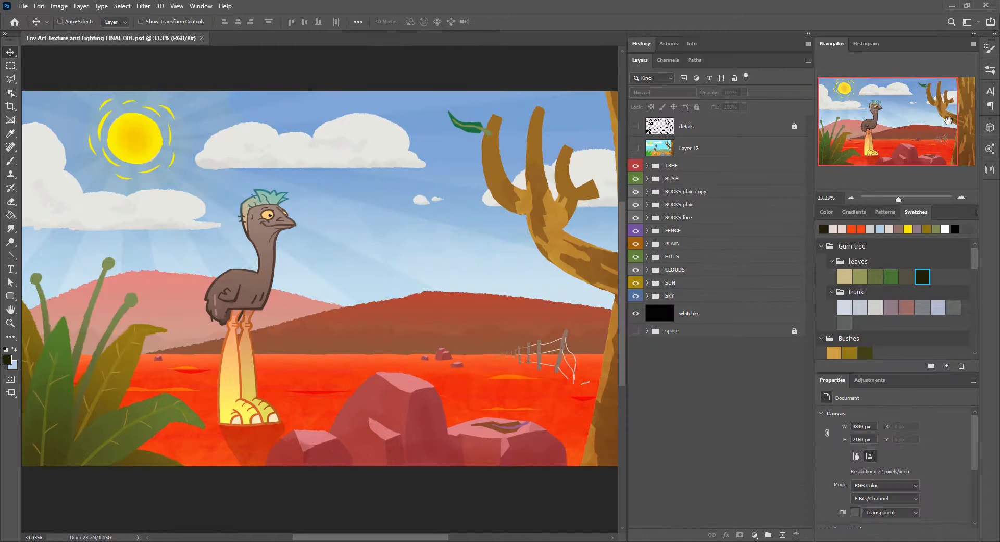
# Step: Choose the Dust/Debris 2 brush and add a new layer in the SKY group, clipped to Layer 14
pyautogui.click(990, 70)
pyautogui.moveTo(975, 180)
pyautogui.mouseDown()
pyautogui.moveTo(975, 148)
pyautogui.moveTo(974, 192)
pyautogui.mouseUp()
pyautogui.press('b')
pyautogui.click(926, 290)
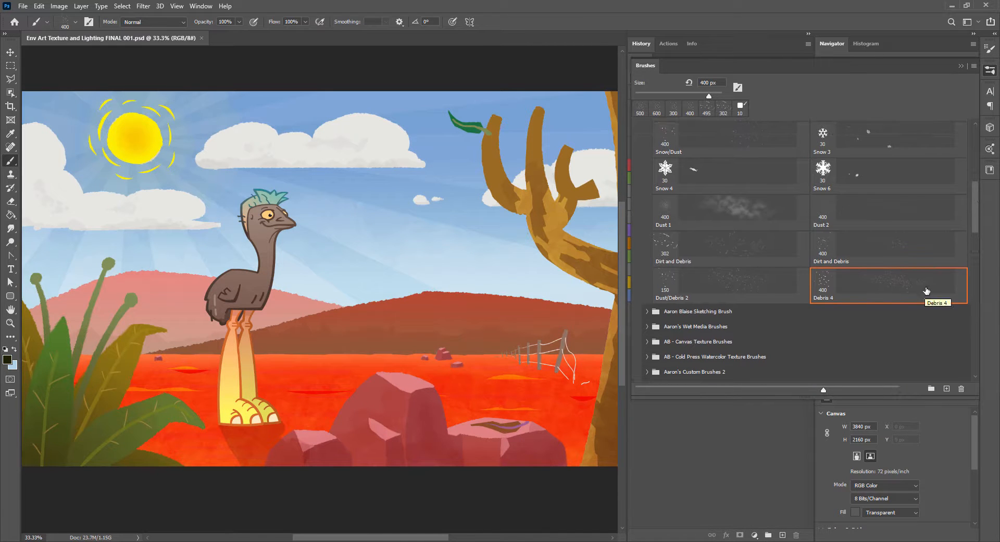
pyautogui.click(743, 281)
pyautogui.click(755, 34)
pyautogui.click(680, 296)
pyautogui.click(783, 535)
pyautogui.click(647, 318)
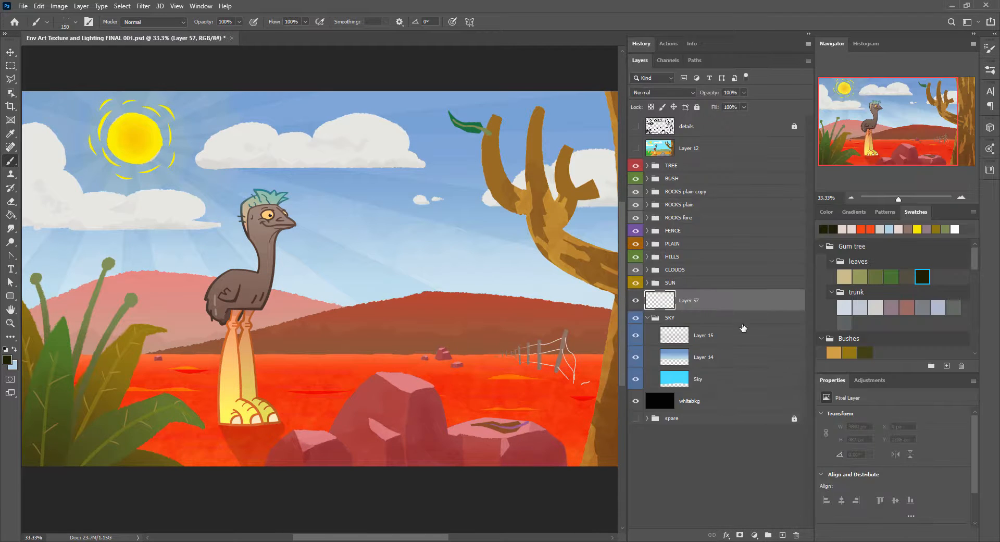
pyautogui.moveTo(705, 304); pyautogui.dragTo(716, 345)
pyautogui.keyDown('alt'); pyautogui.click(715, 347); pyautogui.keyUp('alt')
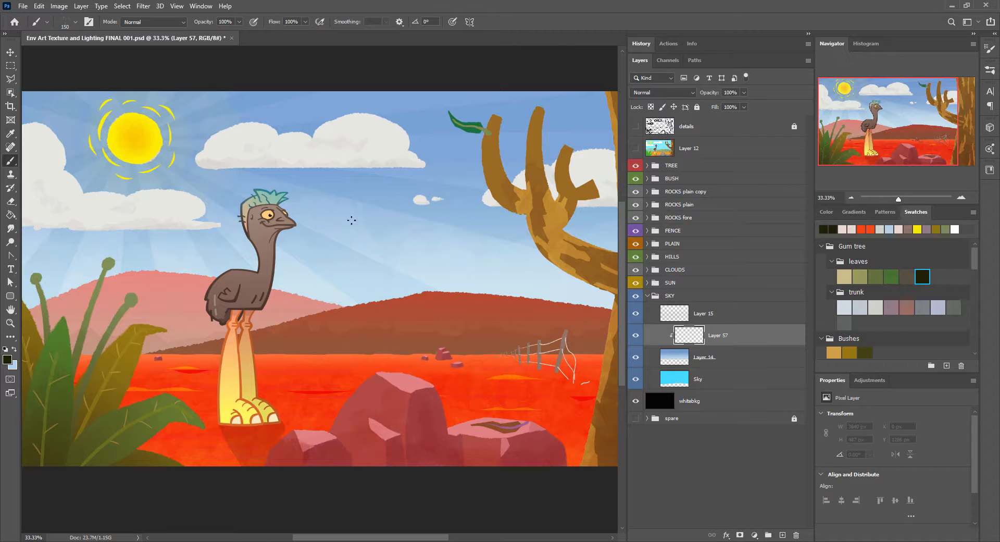
# Step: Scatter white specks across the sky with the debris brush at 300 px
pyautogui.press('d')
pyautogui.press('x')
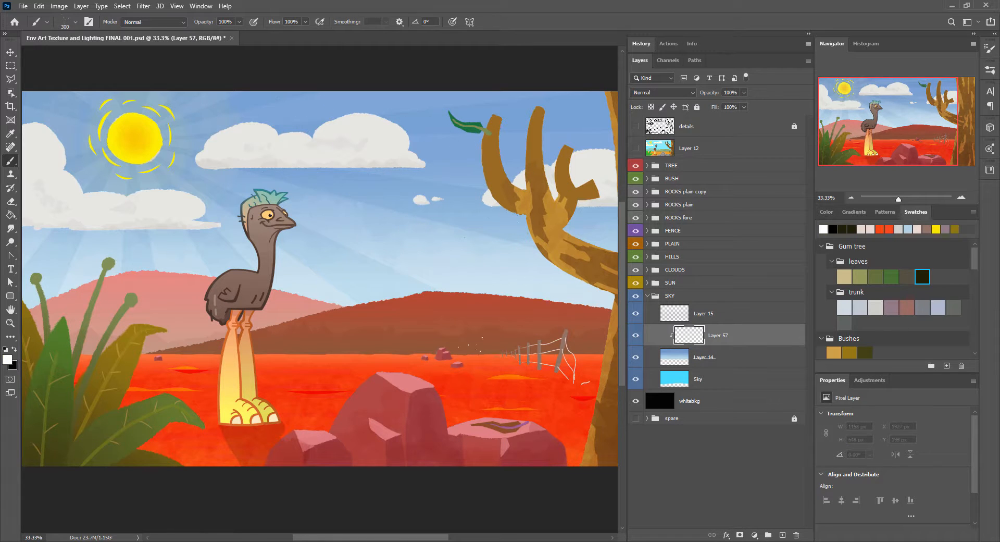
pyautogui.hotkey('ctrl', '-')
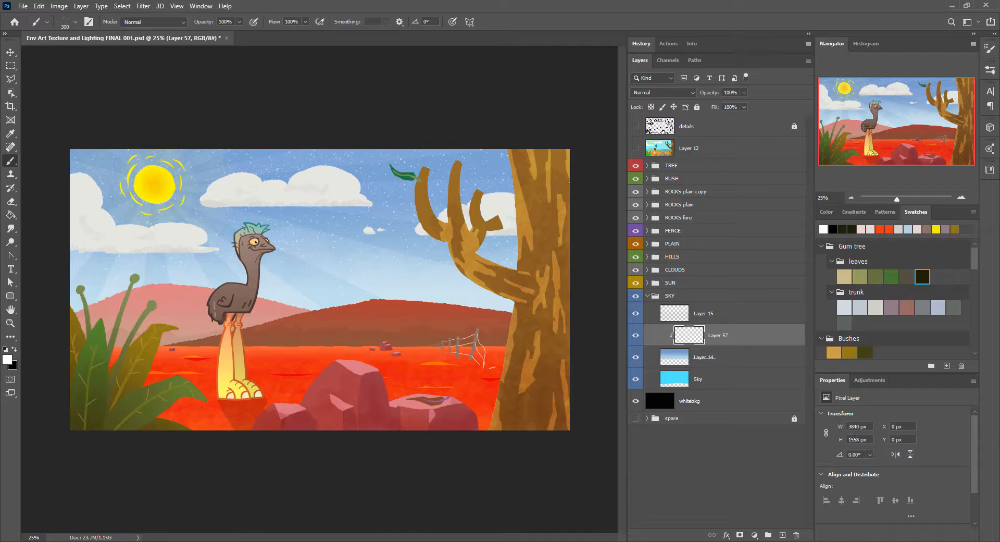
# Step: Mask the speck layer with a white-to-black gradient fading towards the horizon, keeping its blend mode at Normal
pyautogui.click(740, 535)
pyautogui.press('g')
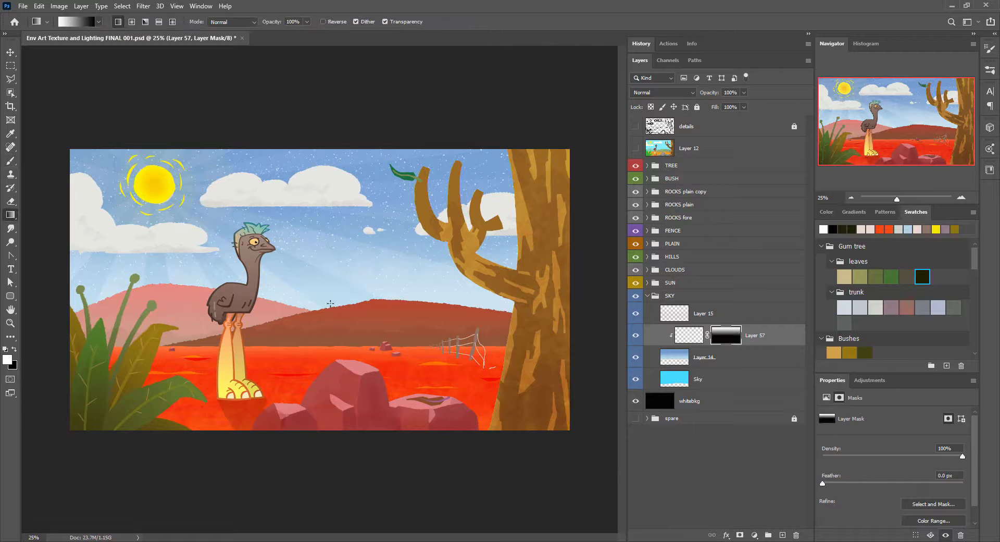
pyautogui.click(689, 335)
pyautogui.click(662, 93)
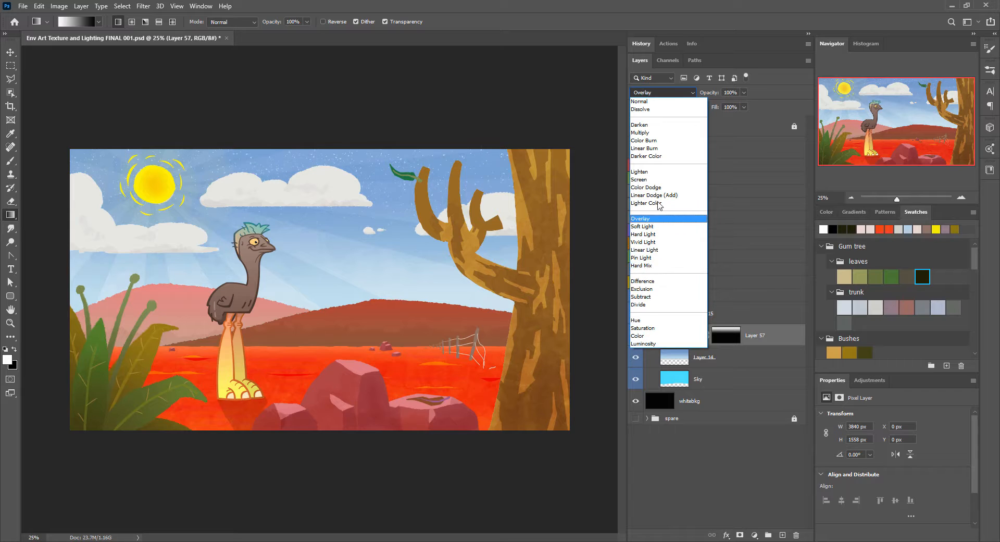
pyautogui.click(646, 102)
# Step: Colorize the specks blue using Hue/Saturation with hue 204, saturation +100 and lightness -36
pyautogui.hotkey('ctrl', 'u')
pyautogui.moveTo(528, 174); pyautogui.dragTo(538, 183)
pyautogui.click(621, 318)
pyautogui.moveTo(520, 312); pyautogui.dragTo(489, 312)
pyautogui.moveTo(470, 259); pyautogui.dragTo(538, 258)
pyautogui.moveTo(496, 285); pyautogui.dragTo(567, 285)
pyautogui.moveTo(489, 312)
pyautogui.mouseDown()
pyautogui.moveTo(504, 313)
pyautogui.moveTo(493, 312)
pyautogui.mouseUp()
pyautogui.moveTo(538, 258); pyautogui.dragTo(525, 260)
pyautogui.moveTo(493, 312); pyautogui.dragTo(502, 313)
pyautogui.moveTo(567, 285); pyautogui.dragTo(572, 285)
pyautogui.moveTo(524, 260); pyautogui.dragTo(528, 261)
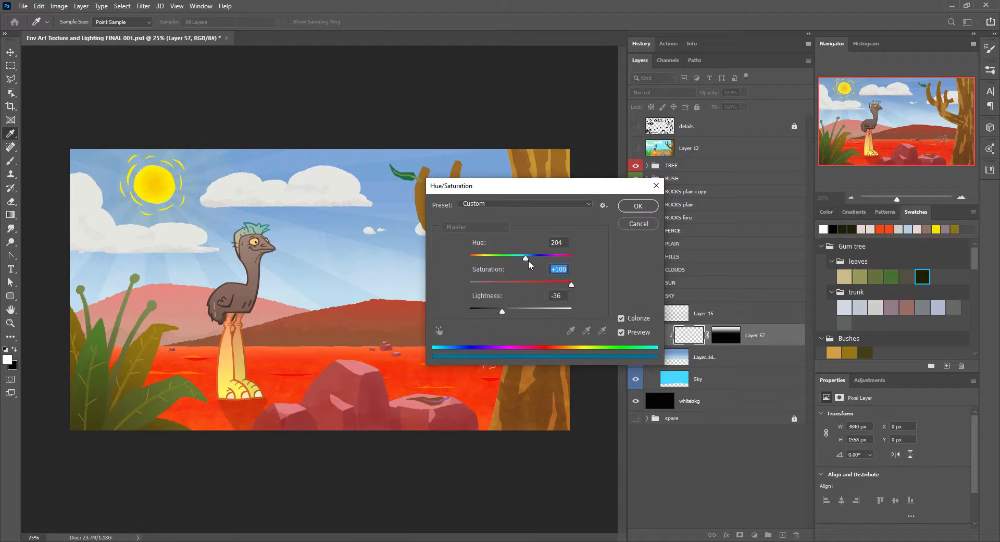
pyautogui.press('Return')
# Step: Set the speck layer's blend mode to Vivid Light and its opacity to 50%
pyautogui.click(663, 93)
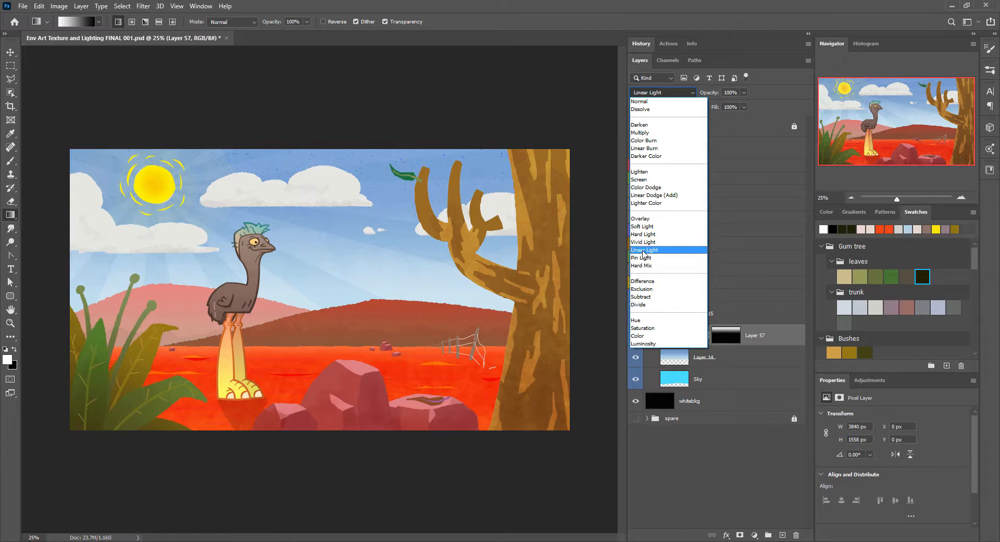
pyautogui.click(643, 242)
pyautogui.hotkey('ctrl', '+')
pyautogui.hotkey('ctrl', '+')
pyautogui.hotkey('ctrl', '+')
pyautogui.moveTo(386, 55); pyautogui.dragTo(476, 320)
pyautogui.moveTo(717, 92); pyautogui.dragTo(706, 92)
pyautogui.hotkey('ctrl', '-')
pyautogui.hotkey('ctrl', '-')
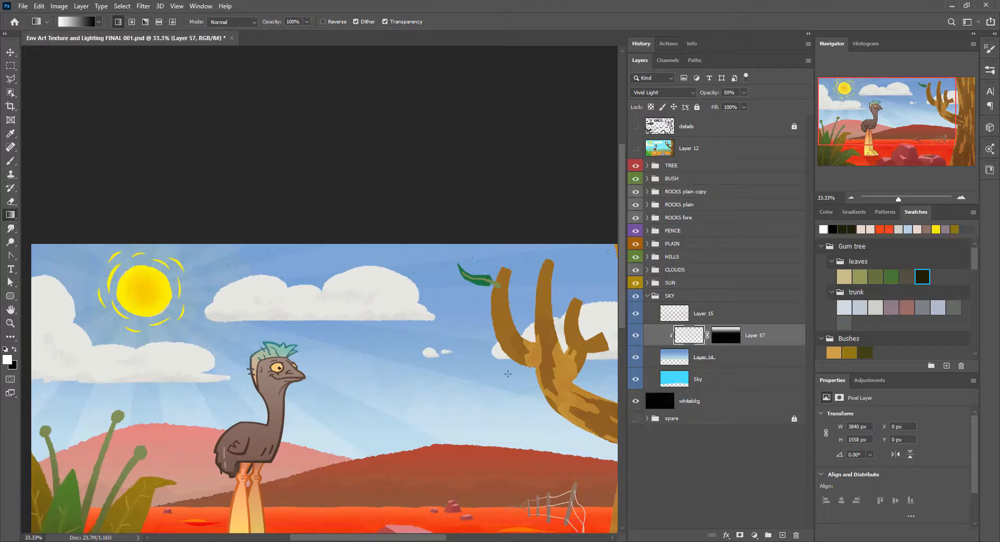
# Step: Lower the Cloud01 layer's lightness to -2 and add a new layer above Layer 16 in the CLOUDS group
pyautogui.click(647, 296)
pyautogui.moveTo(508, 373); pyautogui.dragTo(521, 316)
pyautogui.click(647, 270)
pyautogui.click(635, 353)
pyautogui.click(635, 354)
pyautogui.click(699, 355)
pyautogui.hotkey('ctrl', 'u')
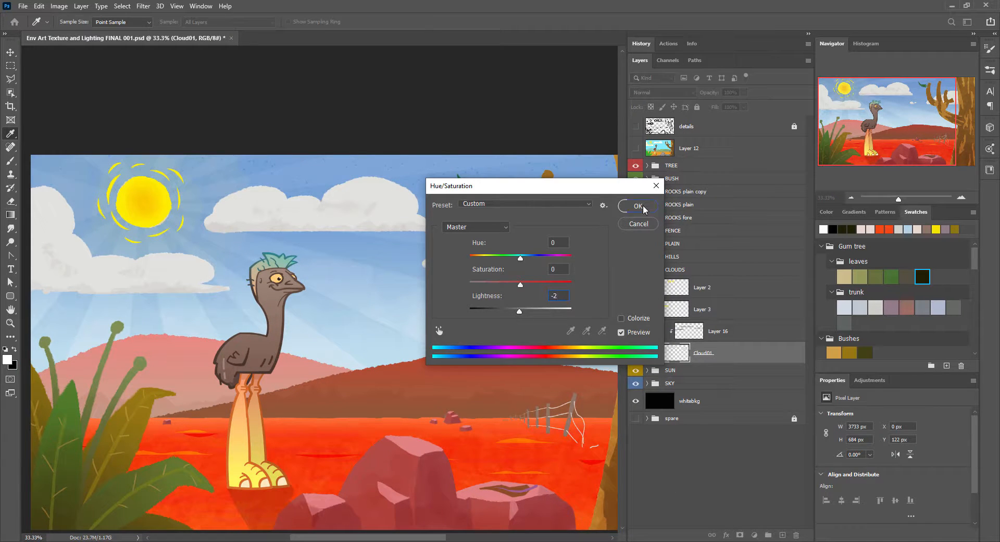
pyautogui.click(638, 207)
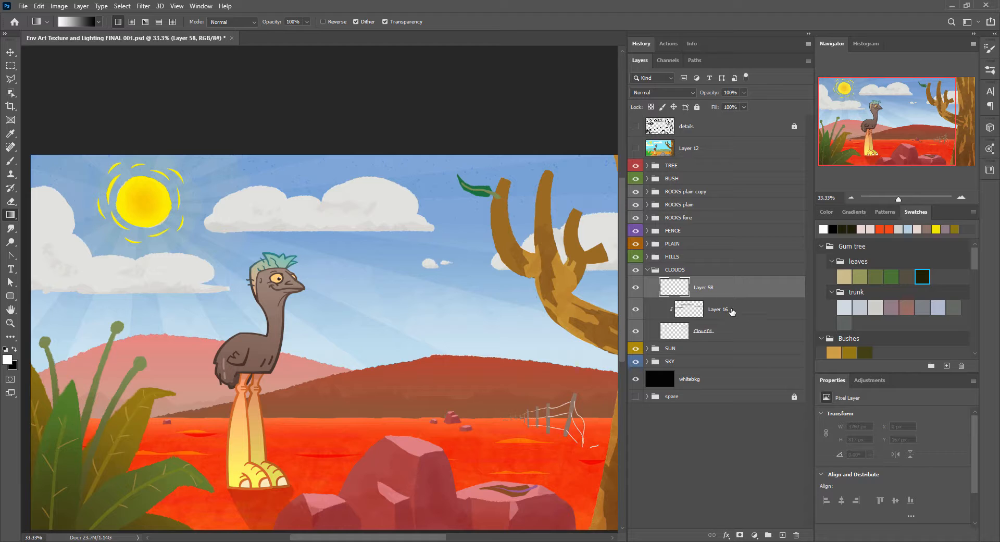
pyautogui.press('b')
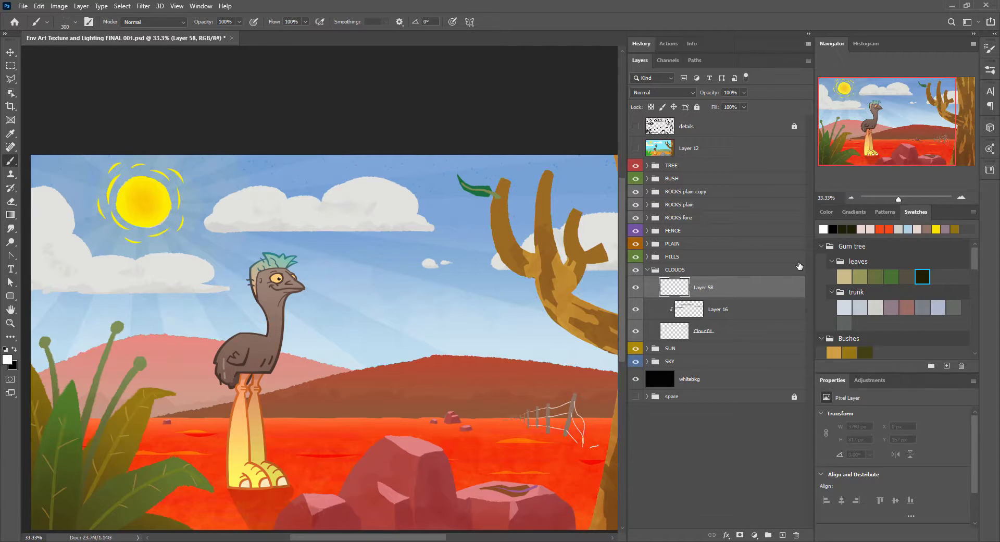
# Step: Hide the TREE group, speckle the clouds in white on Layer 58 and set its blend mode to Soft Light
pyautogui.click(850, 198)
pyautogui.click(636, 165)
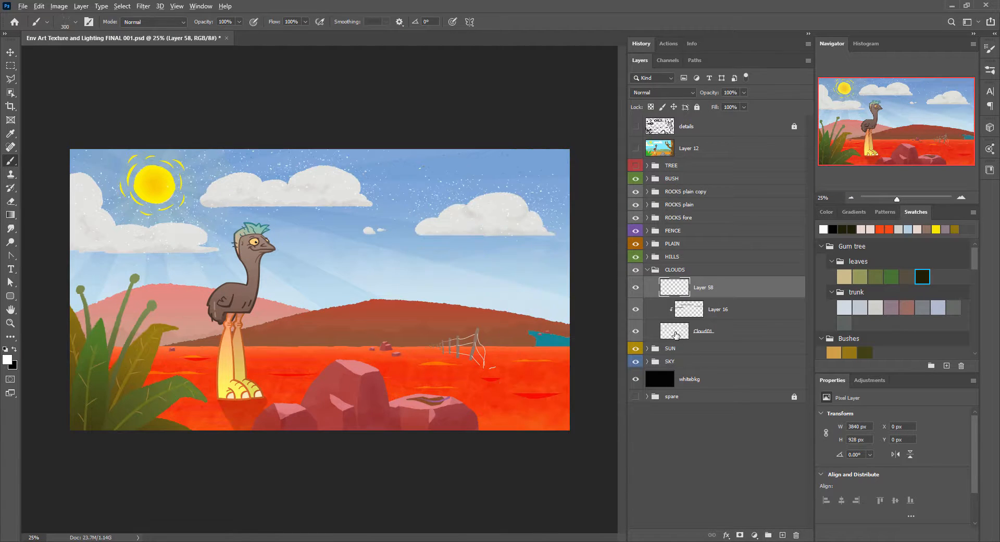
pyautogui.hotkey('ctrl', '+')
pyautogui.click(662, 92)
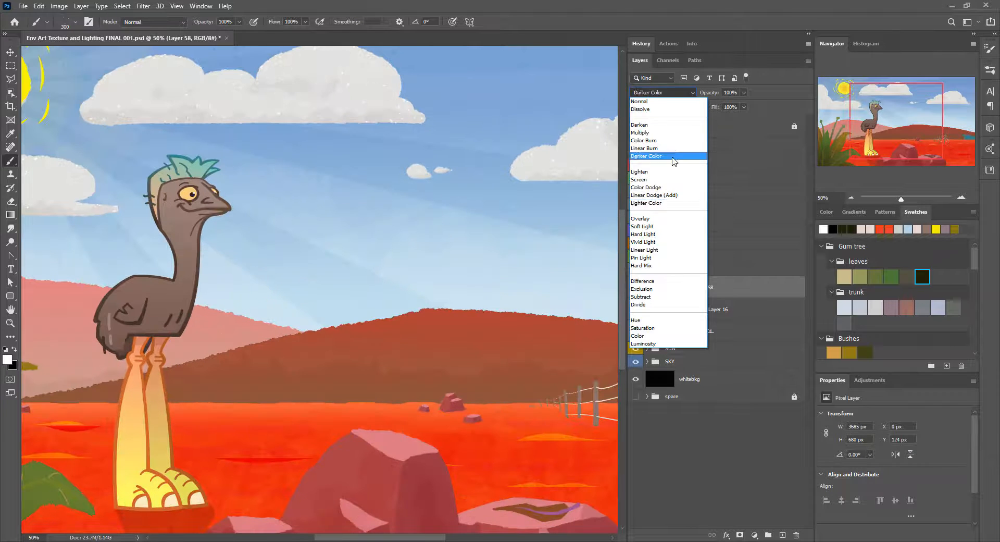
pyautogui.click(642, 226)
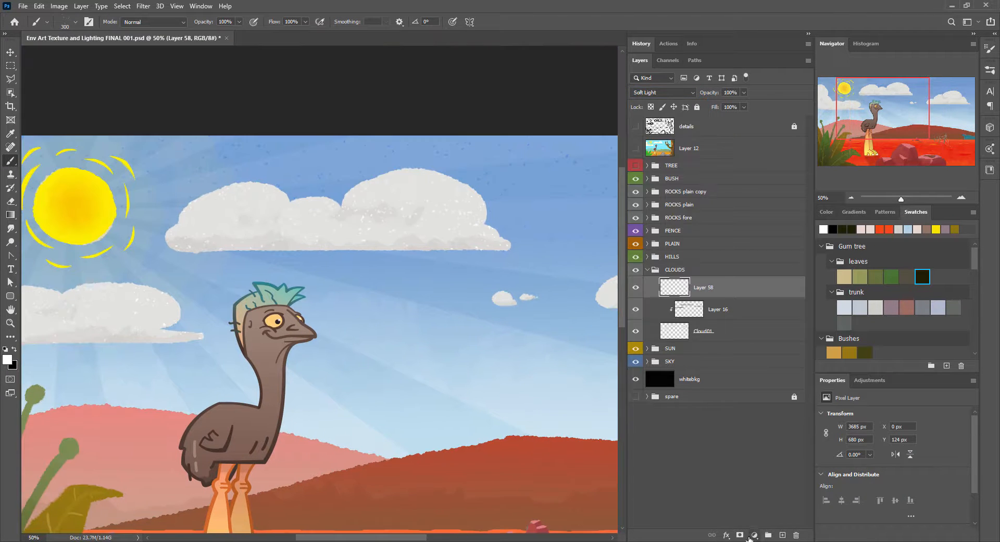
# Step: Add a mask to the cloud speck layer and fade the middle cloud's specks with a vertical gradient inside a lasso selection
pyautogui.click(740, 535)
pyautogui.press('l')
pyautogui.hotkey('shift', 'l')
pyautogui.hotkey('shift', 'l')
pyautogui.moveTo(523, 218); pyautogui.dragTo(520, 210)
pyautogui.press('g')
pyautogui.moveTo(362, 179); pyautogui.dragTo(362, 241)
pyautogui.moveTo(584, 224); pyautogui.dragTo(230, 215)
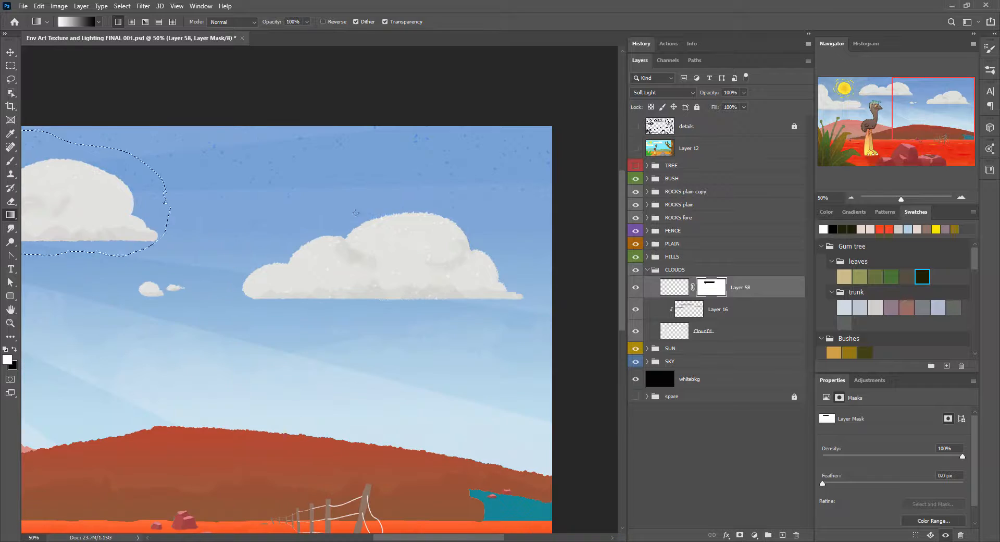
# Step: Lasso the cloud nearest the tree's side and fade its specks with a vertical gradient on the mask
pyautogui.press('l')
pyautogui.moveTo(506, 235); pyautogui.dragTo(505, 239)
pyautogui.press('g')
pyautogui.moveTo(400, 218); pyautogui.dragTo(400, 266)
pyautogui.moveTo(36, 260); pyautogui.dragTo(614, 258)
# Step: Lasso the cloud beneath the sun, fade its specks on the mask with a vertical gradient, and deselect
pyautogui.press('l')
pyautogui.moveTo(235, 241)
pyautogui.mouseDown()
pyautogui.moveTo(127, 169)
pyautogui.moveTo(235, 242)
pyautogui.mouseUp()
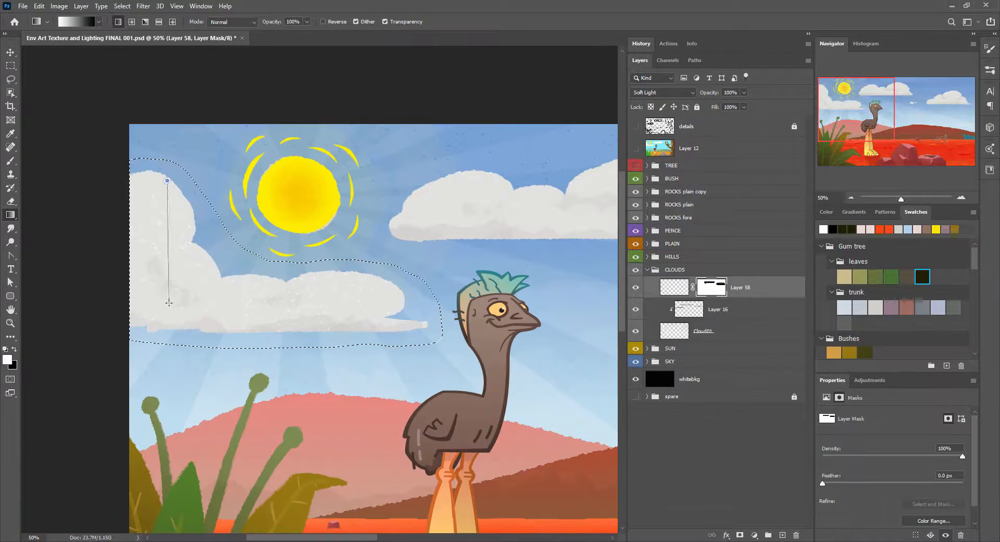
pyautogui.moveTo(169, 303); pyautogui.dragTo(169, 303)
pyautogui.moveTo(238, 240); pyautogui.dragTo(240, 301)
pyautogui.hotkey('ctrl', 'd')
# Step: Add a new layer above the front hill's noise layer in the HILLS group
pyautogui.moveTo(501, 318); pyautogui.dragTo(248, 291)
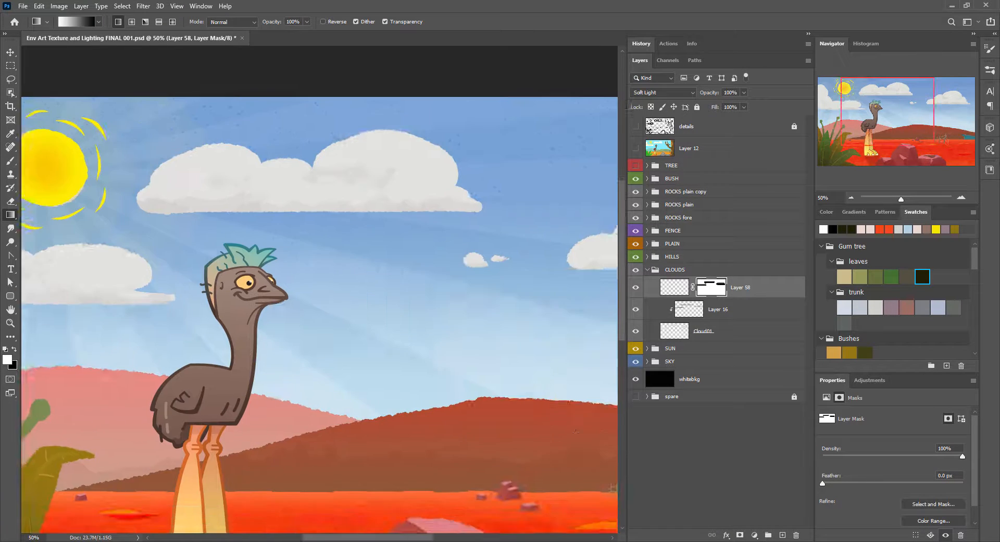
pyautogui.moveTo(525, 375); pyautogui.dragTo(331, 384)
pyautogui.click(648, 270)
pyautogui.click(672, 257)
pyautogui.click(647, 257)
pyautogui.click(755, 276)
pyautogui.click(782, 535)
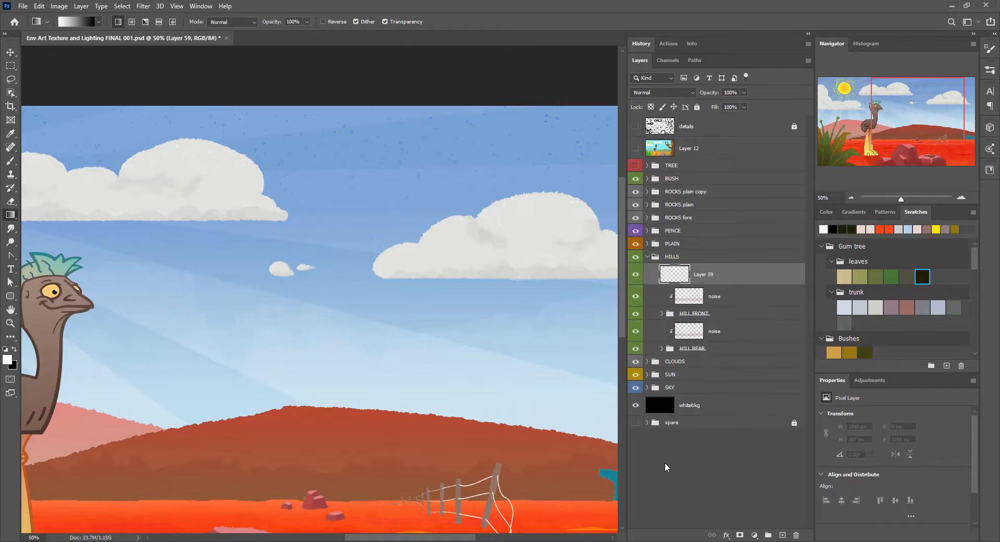
# Step: Speckle the front hill using the orange-red and orange day swatches from the Sand red set
pyautogui.hotkey('ctrl', '-')
pyautogui.scroll(-5, 894, 292)
pyautogui.click(844, 273)
pyautogui.press('b')
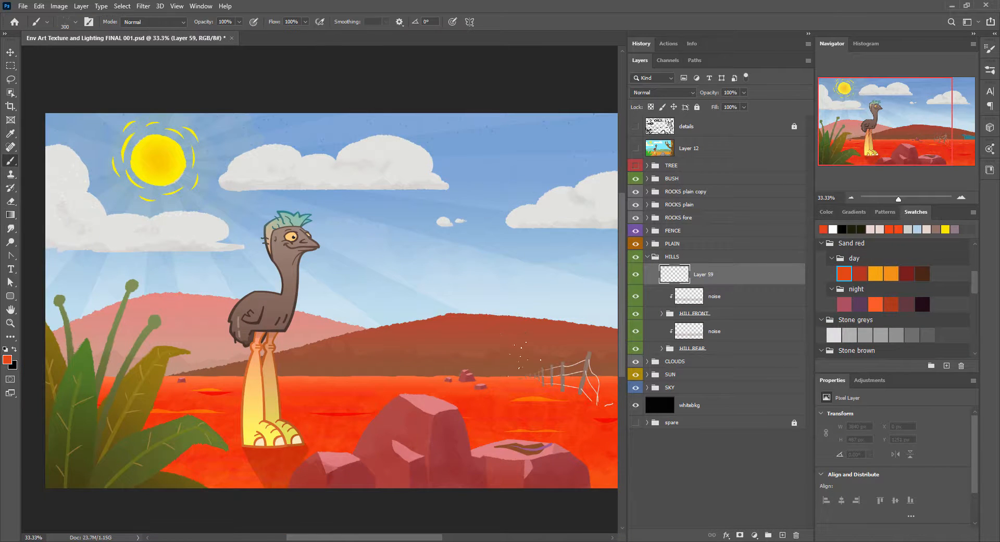
pyautogui.moveTo(528, 377); pyautogui.dragTo(388, 347)
pyautogui.click(891, 274)
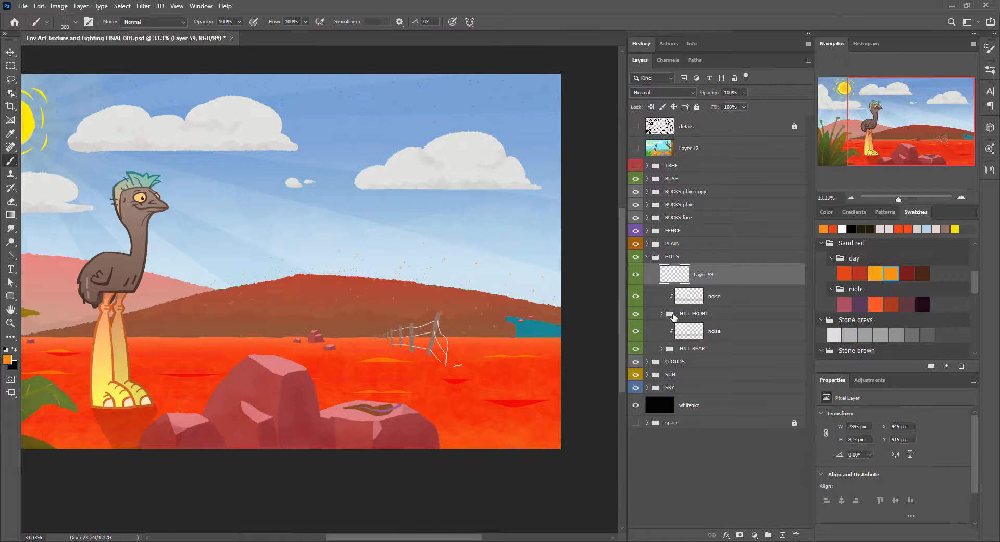
# Step: Add a new layer above the rear hill's noise layer and speckle the rear hill in orange
pyautogui.click(730, 332)
pyautogui.click(782, 536)
pyautogui.moveTo(302, 337); pyautogui.dragTo(551, 307)
pyautogui.moveTo(476, 325); pyautogui.dragTo(366, 361)
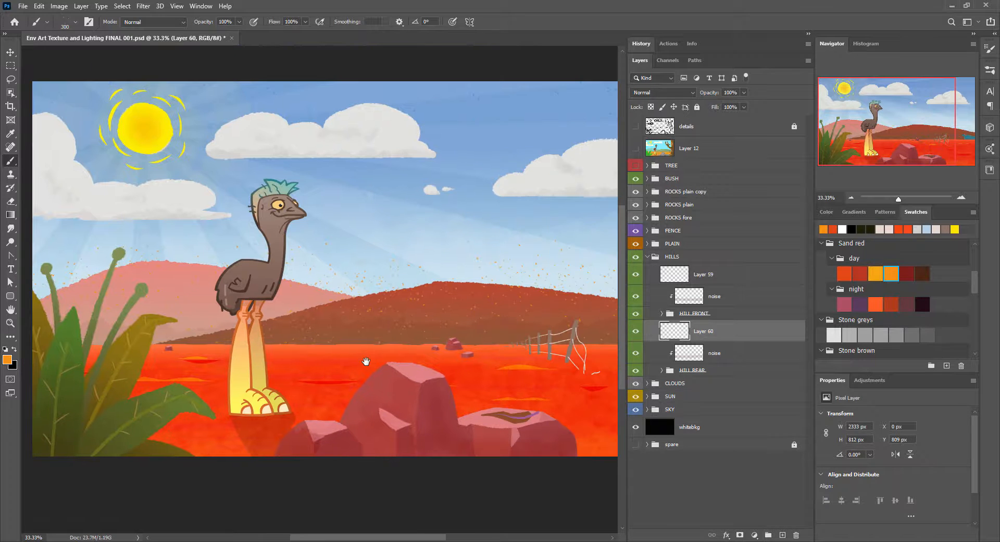
# Step: Mask Layer 59's specks to the front hill's shape
pyautogui.click(662, 313)
pyautogui.keyDown('ctrl'); pyautogui.click(693, 355); pyautogui.keyUp('ctrl')
pyautogui.click(703, 275)
pyautogui.click(740, 535)
pyautogui.click(661, 313)
# Step: Mask Layer 60's specks to the rear hill's shape using the hill layer's outline
pyautogui.click(670, 370)
pyautogui.click(662, 371)
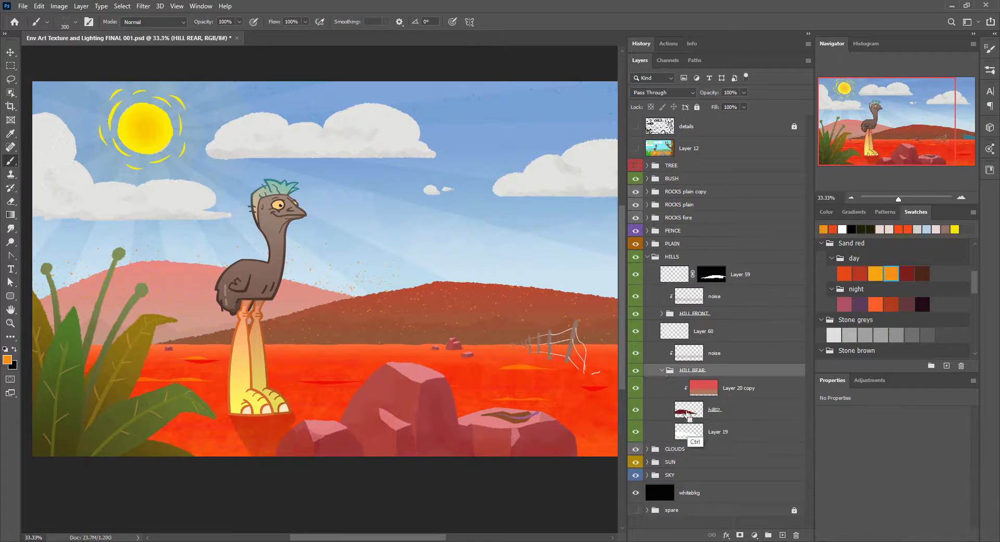
pyautogui.keyDown('ctrl'); pyautogui.click(691, 411); pyautogui.keyUp('ctrl')
pyautogui.click(662, 370)
pyautogui.click(703, 332)
pyautogui.click(740, 535)
pyautogui.click(676, 331)
pyautogui.moveTo(537, 314); pyautogui.dragTo(535, 314)
pyautogui.click(638, 206)
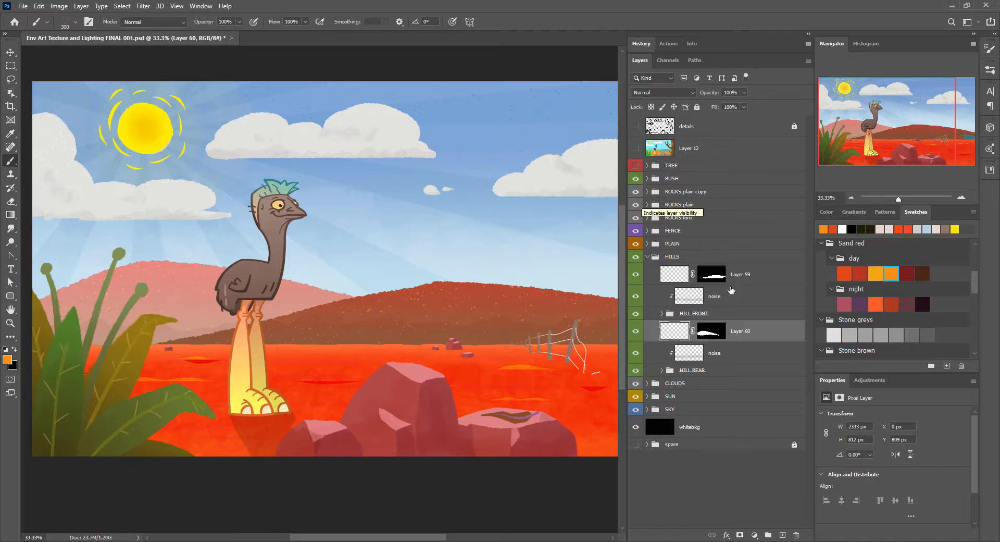
# Step: Set the rear hill speck layer's blend mode to Hard Light and the front hill speck layer's to Vivid Light
pyautogui.click(663, 92)
pyautogui.click(655, 234)
pyautogui.click(741, 275)
pyautogui.click(662, 93)
pyautogui.click(644, 242)
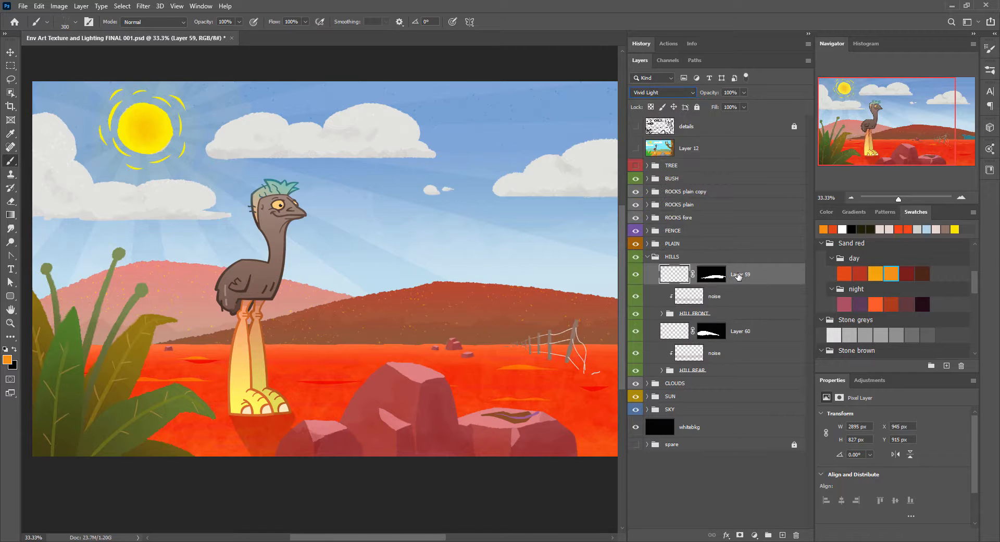
# Step: Fade the front hill's specks downward with a white-to-black gradient inside the hill selection on Layer 59's mask
pyautogui.keyDown('ctrl'); pyautogui.click(711, 275); pyautogui.keyUp('ctrl')
pyautogui.click(674, 274)
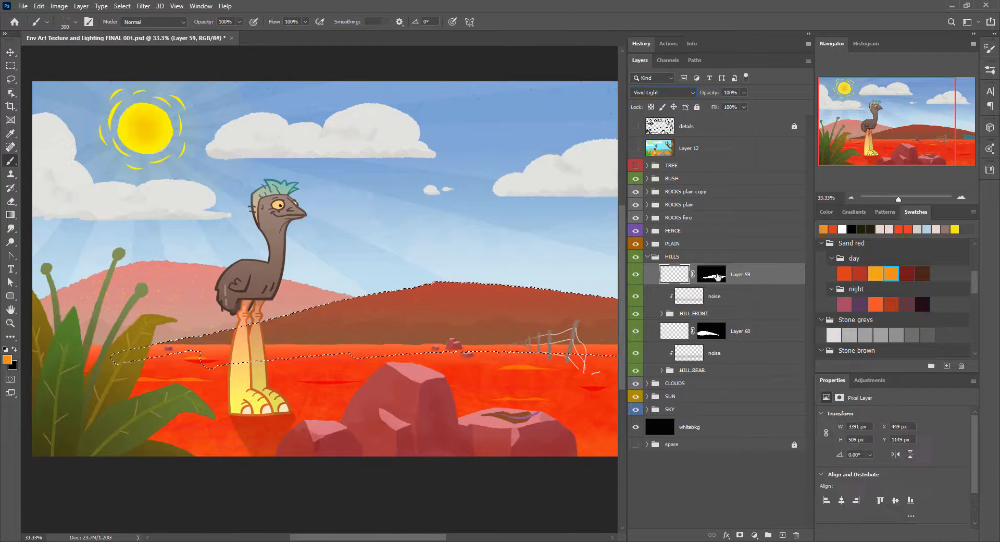
pyautogui.press('g')
pyautogui.press('d')
pyautogui.press('x')
pyautogui.moveTo(443, 285); pyautogui.dragTo(442, 347)
pyautogui.hotkey('ctrl', 'z')
pyautogui.click(711, 275)
# Step: Fade the rear hill's specks downward with a gradient inside the hill selection on Layer 60's mask, and deselect
pyautogui.keyDown('ctrl'); pyautogui.click(712, 331); pyautogui.keyUp('ctrl')
pyautogui.click(711, 331)
pyautogui.moveTo(174, 266); pyautogui.dragTo(176, 341)
pyautogui.hotkey('ctrl', 'd')
# Step: Add a new layer above Layer 23 in the PLAIN group, choose the yellow-orange Sand red day swatch and show the TREE group
pyautogui.click(648, 257)
pyautogui.click(648, 244)
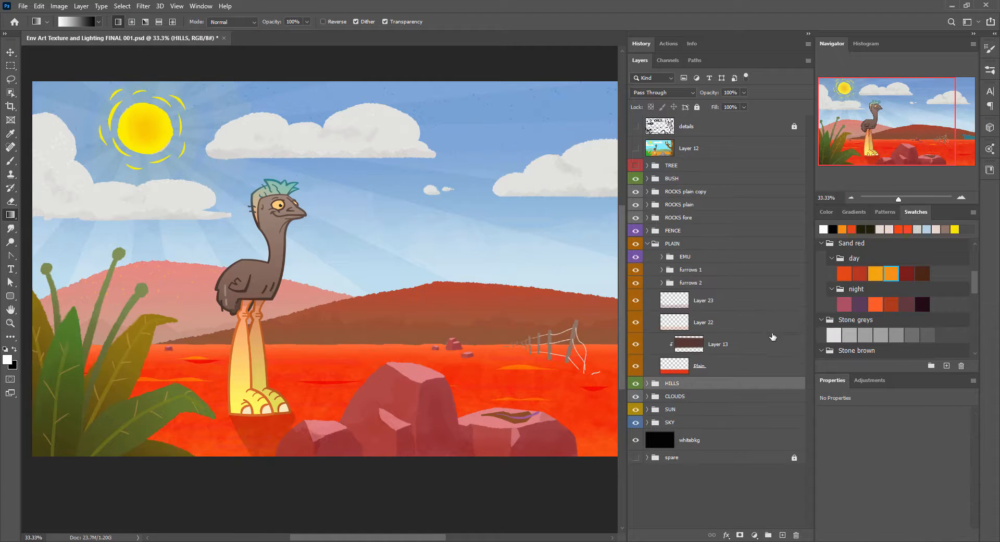
pyautogui.click(767, 298)
pyautogui.click(783, 535)
pyautogui.press('b')
pyautogui.click(875, 274)
pyautogui.hotkey('ctrl', '-')
pyautogui.click(636, 165)
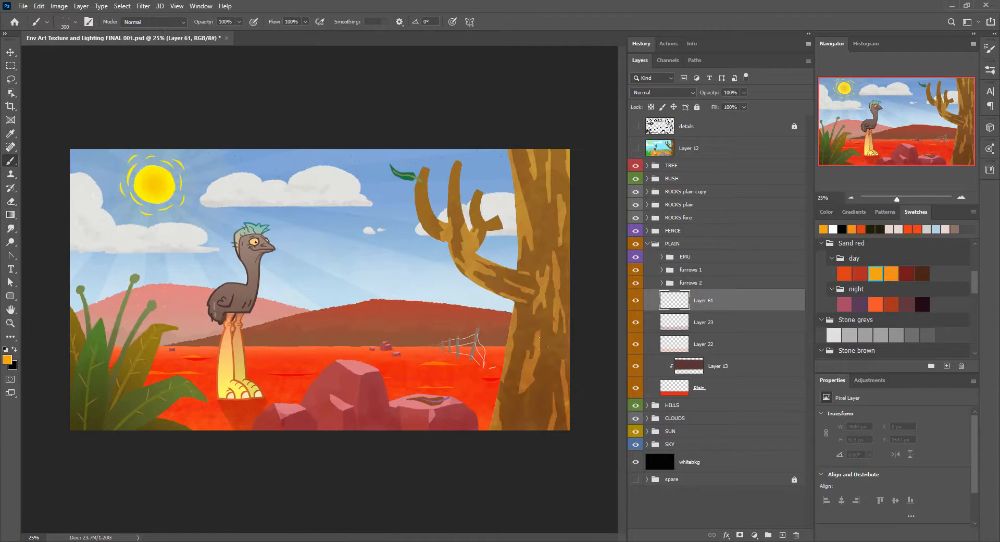
# Step: Speckle the red plain with yellow-orange debris, enlarging the brush for the wider areas
pyautogui.moveTo(131, 388); pyautogui.dragTo(198, 402)
pyautogui.hotkey('ctrl', '+')
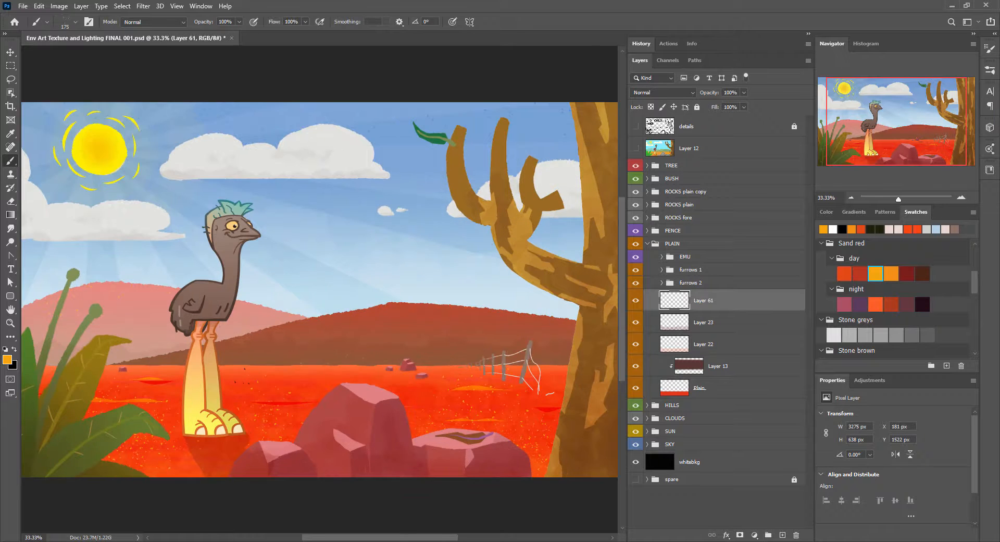
pyautogui.press(']')
pyautogui.press(']')
pyautogui.moveTo(208, 334); pyautogui.dragTo(463, 296)
pyautogui.click(549, 367)
# Step: Mask Layer 61's specks to the shape of the plain
pyautogui.moveTo(521, 338); pyautogui.dragTo(362, 294)
pyautogui.keyDown('ctrl'); pyautogui.click(676, 392); pyautogui.keyUp('ctrl')
pyautogui.click(740, 535)
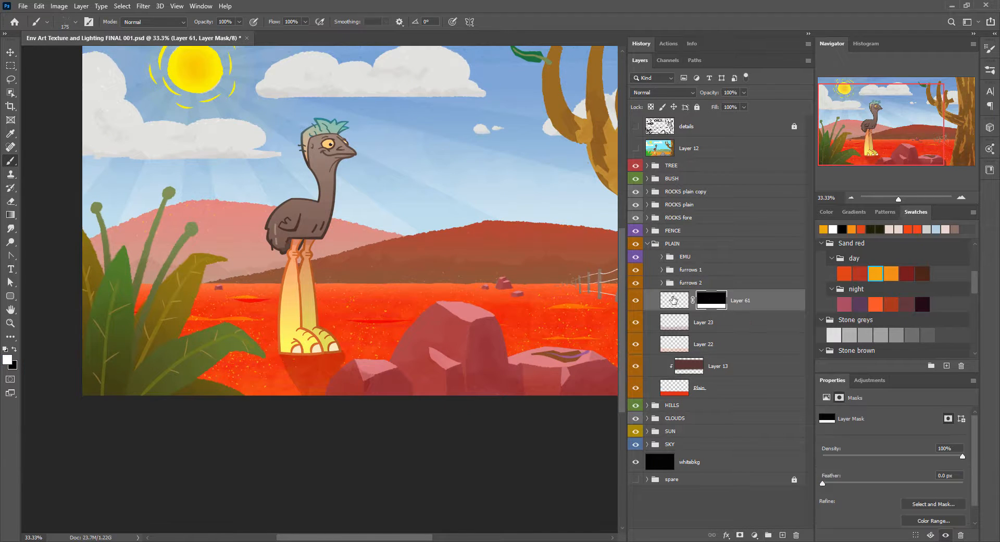
# Step: Fade the plain's specks on Layer 61's mask with a reflected black-and-white gradient inside the plain selection, and deselect
pyautogui.keyDown('ctrl'); pyautogui.click(673, 300); pyautogui.keyUp('ctrl')
pyautogui.press('g')
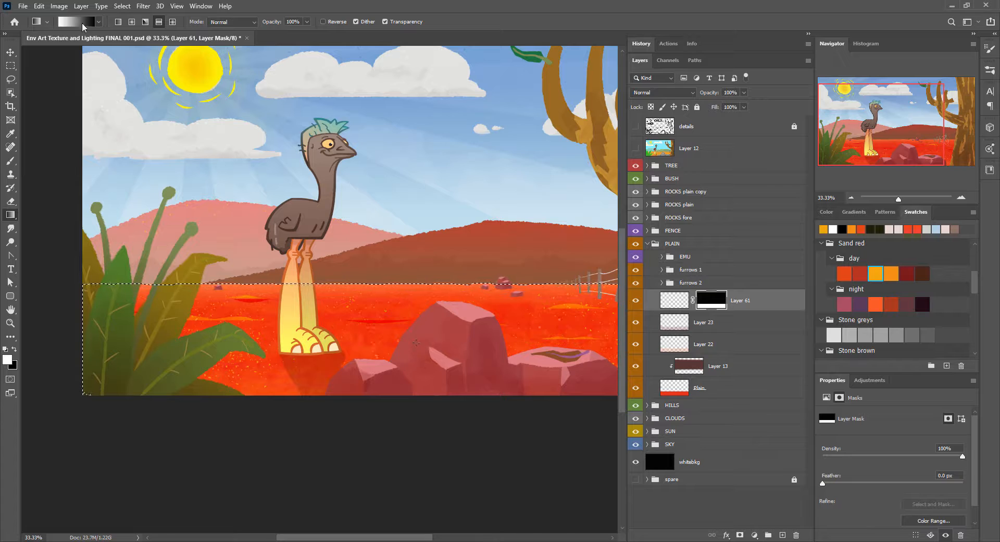
pyautogui.click(82, 24)
pyautogui.press('Escape')
pyautogui.click(99, 22)
pyautogui.click(23, 43)
pyautogui.moveTo(148, 107); pyautogui.dragTo(246, 332)
pyautogui.click(24, 42)
pyautogui.moveTo(395, 298); pyautogui.dragTo(394, 326)
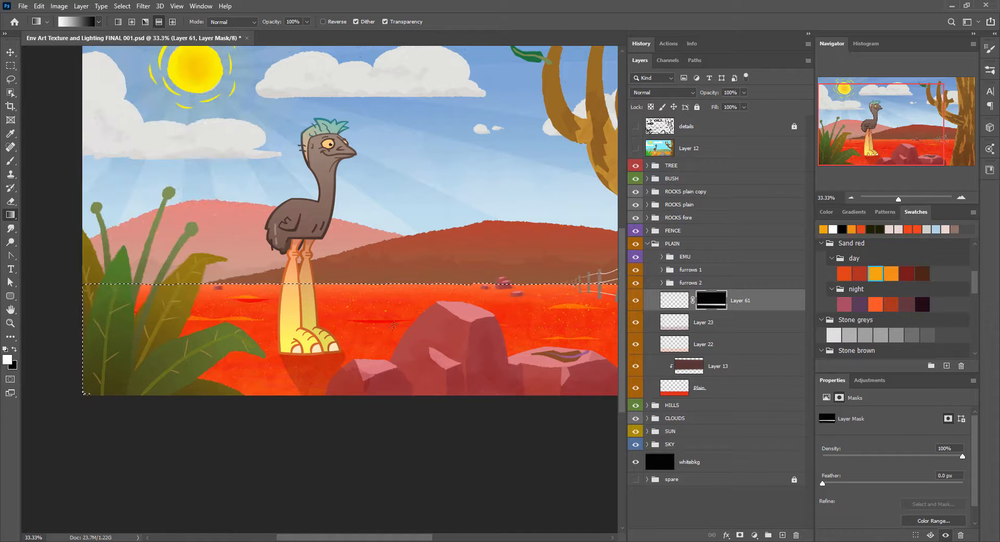
pyautogui.hotkey('ctrl', 'd')
pyautogui.press('x')
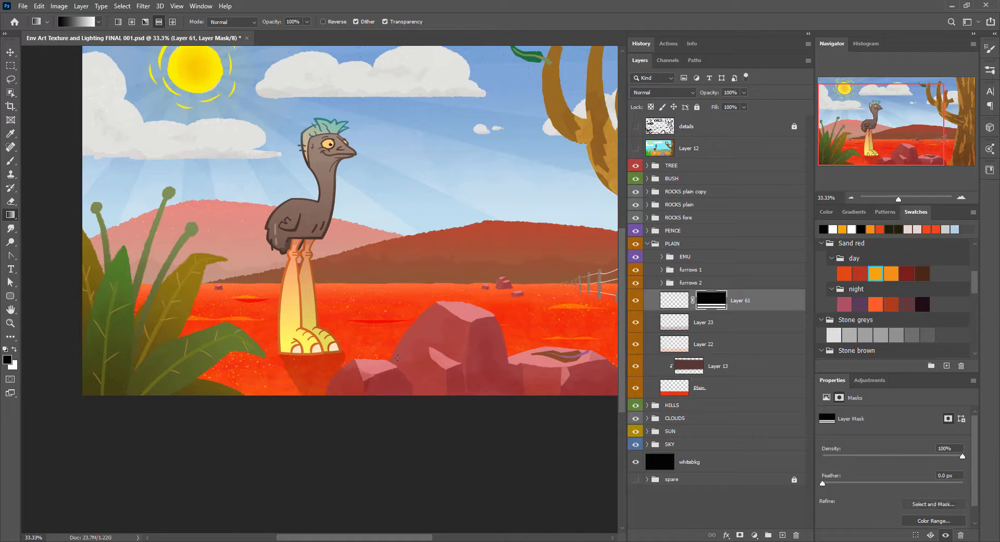
# Step: Set the plain speck layer's blend mode to Exclusion and its opacity to 51%
pyautogui.click(675, 300)
pyautogui.click(663, 92)
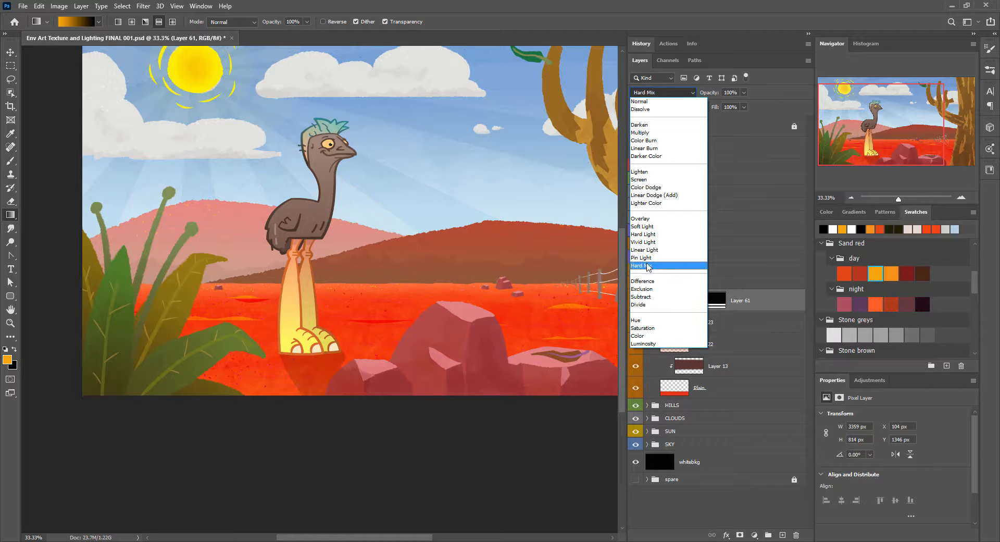
pyautogui.click(641, 288)
pyautogui.moveTo(714, 93); pyautogui.dragTo(710, 95)
# Step: Rename the speck layers in the PLAIN and SKY groups as noise
pyautogui.doubleClick(743, 304)
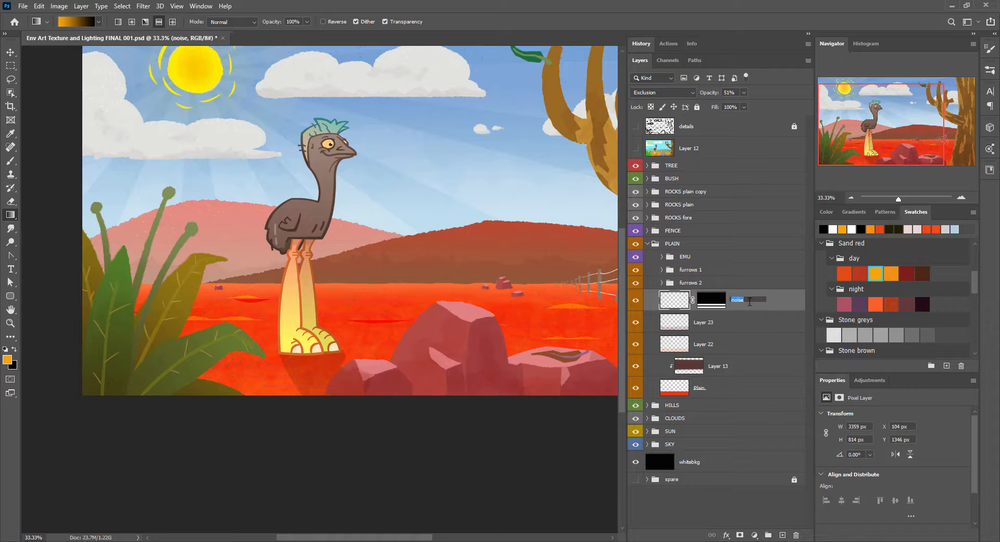
pyautogui.click(648, 244)
pyautogui.click(647, 296)
pyautogui.doubleClick(707, 313)
pyautogui.click(647, 296)
# Step: Rename the speck layers in the CLOUDS and HILLS groups as noise and collapse both groups
pyautogui.click(648, 270)
pyautogui.doubleClick(741, 289)
pyautogui.click(647, 270)
pyautogui.click(648, 257)
pyautogui.doubleClick(743, 275)
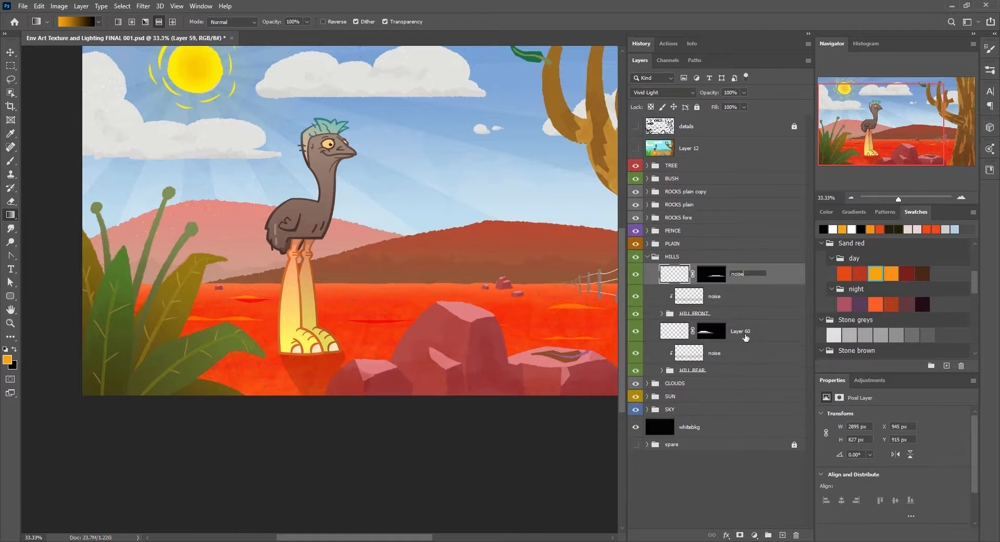
pyautogui.click(647, 257)
pyautogui.click(648, 244)
pyautogui.click(648, 244)
# Step: Show Layer 11 in the ROCKS fore group and set its opacity to 18%
pyautogui.click(647, 217)
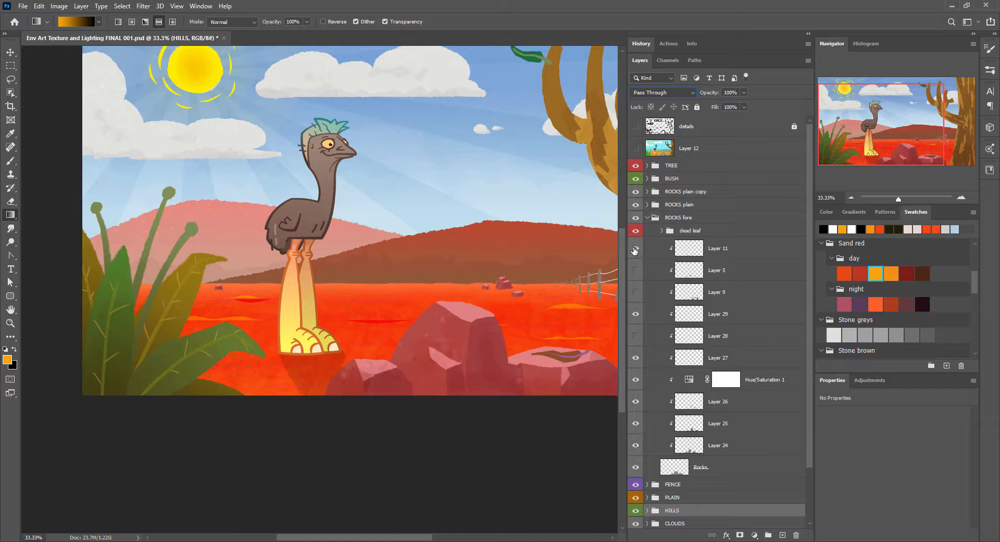
pyautogui.click(693, 248)
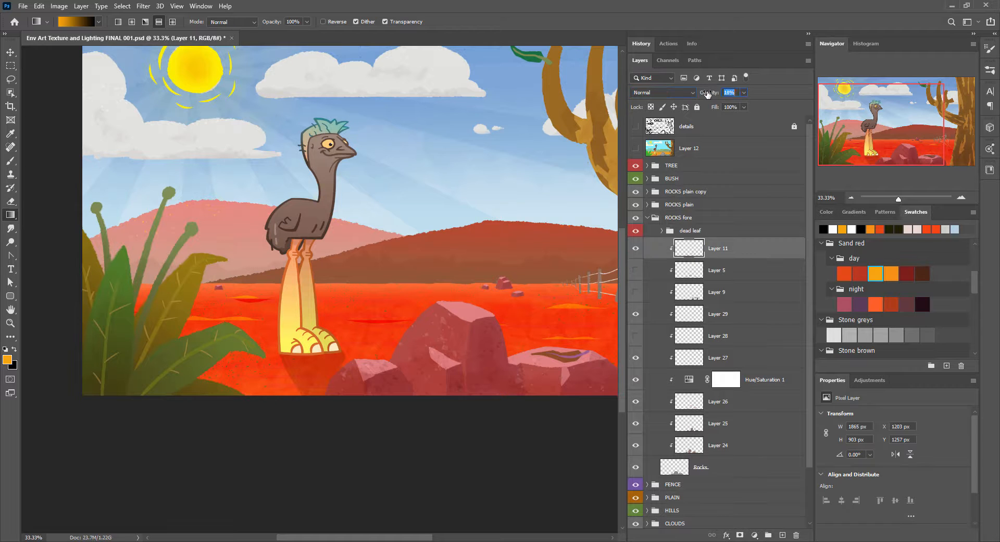
pyautogui.moveTo(701, 93); pyautogui.dragTo(708, 94)
# Step: Delete Layer 5, Layer 9 and Layer 28 from the ROCKS fore group and collapse the group
pyautogui.click(732, 271)
pyautogui.keyDown('shift'); pyautogui.click(733, 292); pyautogui.keyUp('shift')
pyautogui.press('Delete')
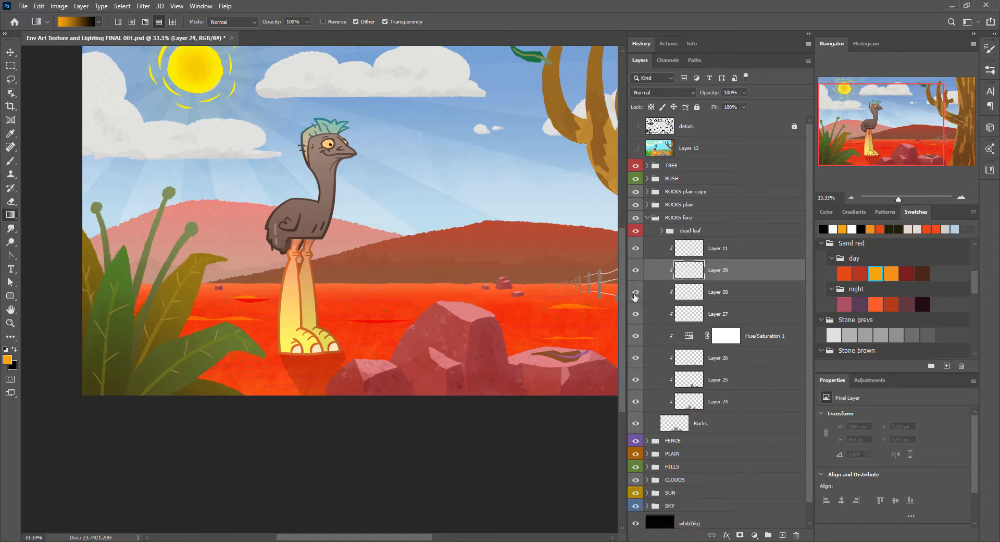
pyautogui.click(745, 295)
pyautogui.press('Delete')
pyautogui.click(648, 218)
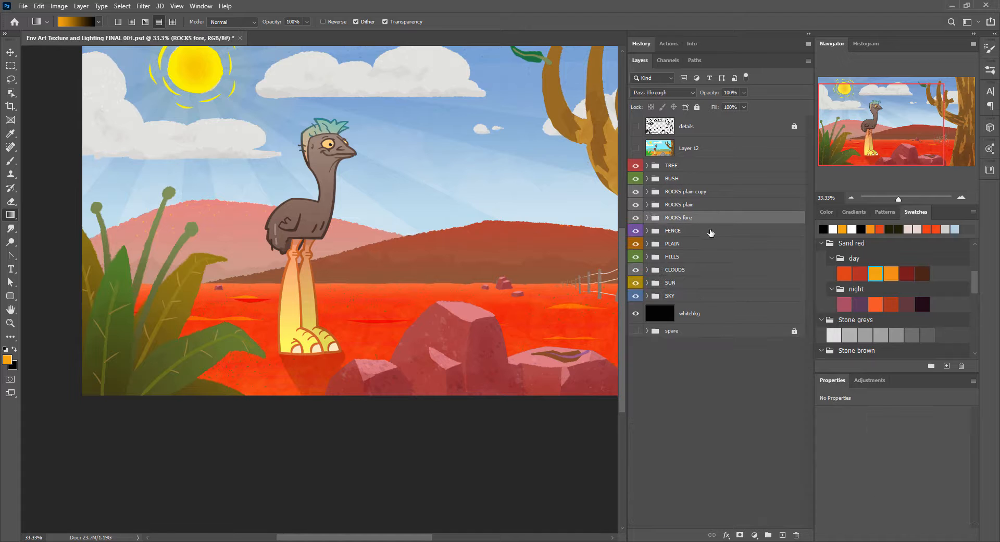
# Step: Delete Layer 6 and Layer 10 from the BUSH group
pyautogui.click(648, 178)
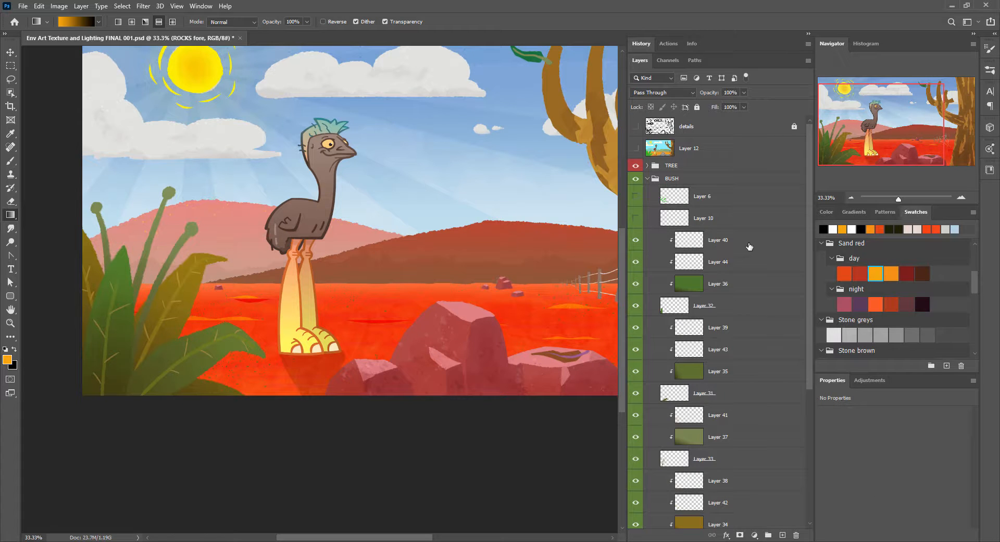
pyautogui.click(745, 197)
pyautogui.keyDown('shift'); pyautogui.click(748, 218); pyautogui.keyUp('shift')
pyautogui.press('Delete')
# Step: Colour-label the layers from Layer 40 to Layer 32 orange and those from Layer 39 to Layer 31 yellow
pyautogui.keyDown('shift'); pyautogui.click(756, 265); pyautogui.keyUp('shift')
pyautogui.rightClick(743, 260)
pyautogui.click(765, 460)
pyautogui.click(751, 286)
pyautogui.keyDown('shift'); pyautogui.click(747, 348); pyautogui.keyUp('shift')
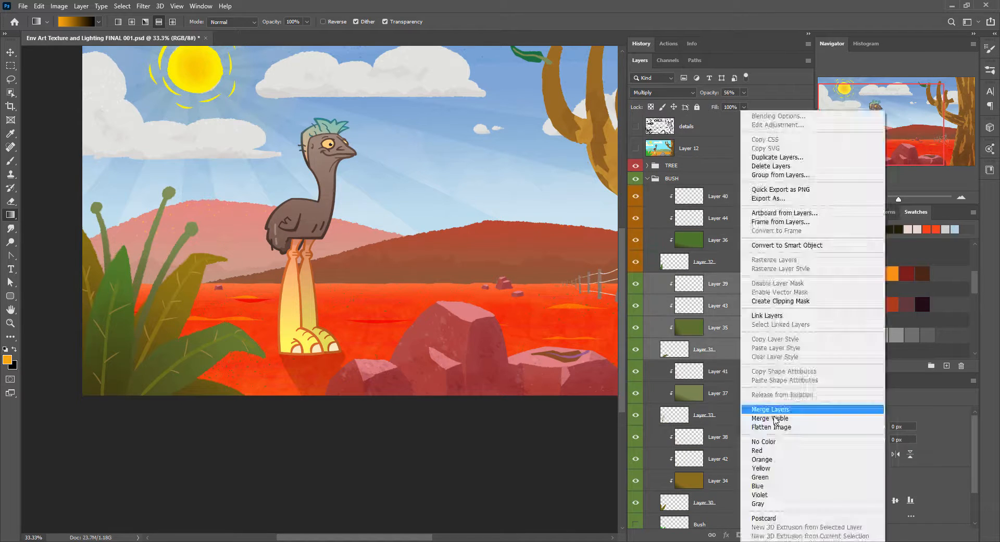
pyautogui.click(762, 468)
# Step: Colour-label the layers from Layer 41 to Layer 33 green and those from Layer 38 to Layer 30 blue
pyautogui.click(751, 372)
pyautogui.keyDown('shift'); pyautogui.click(750, 415); pyautogui.keyUp('shift')
pyautogui.rightClick(750, 411)
pyautogui.click(781, 477)
pyautogui.click(750, 437)
pyautogui.keyDown('shift'); pyautogui.click(750, 502); pyautogui.keyUp('shift')
pyautogui.rightClick(750, 484)
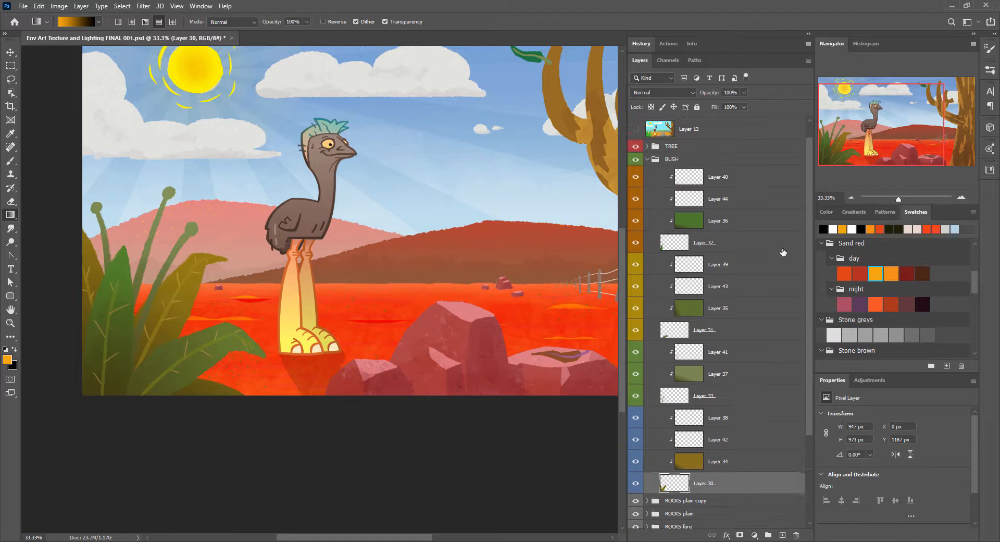
# Step: Add a clipped layer named noise above Layer 38 and speckle the yellow-brown leaves with the darkest Gum tree leaves swatch
pyautogui.click(783, 534)
pyautogui.scroll(5, 904, 270)
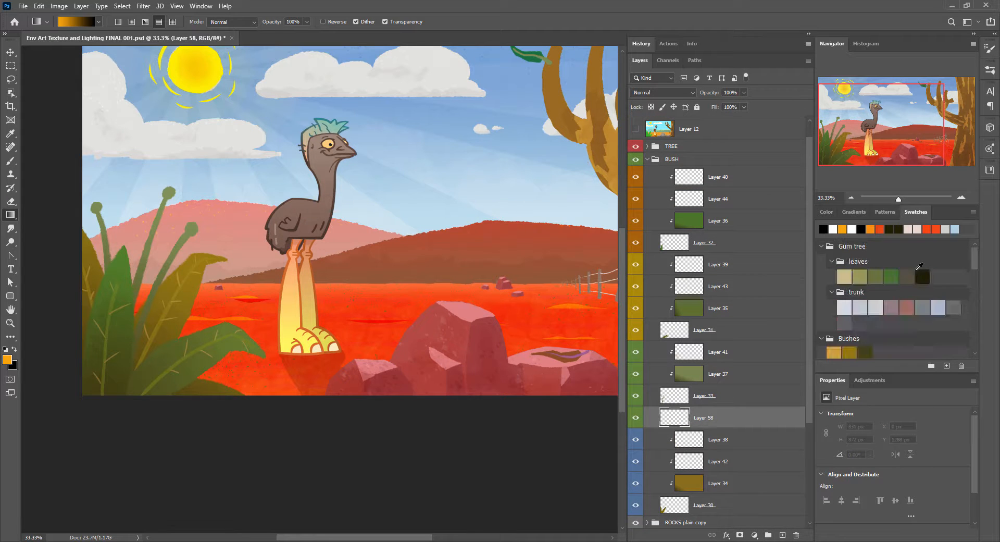
pyautogui.click(892, 276)
pyautogui.press('b')
pyautogui.hotkey('ctrl', 'alt', 'g')
pyautogui.doubleClick(718, 417)
pyautogui.write('noise')
pyautogui.press('Return')
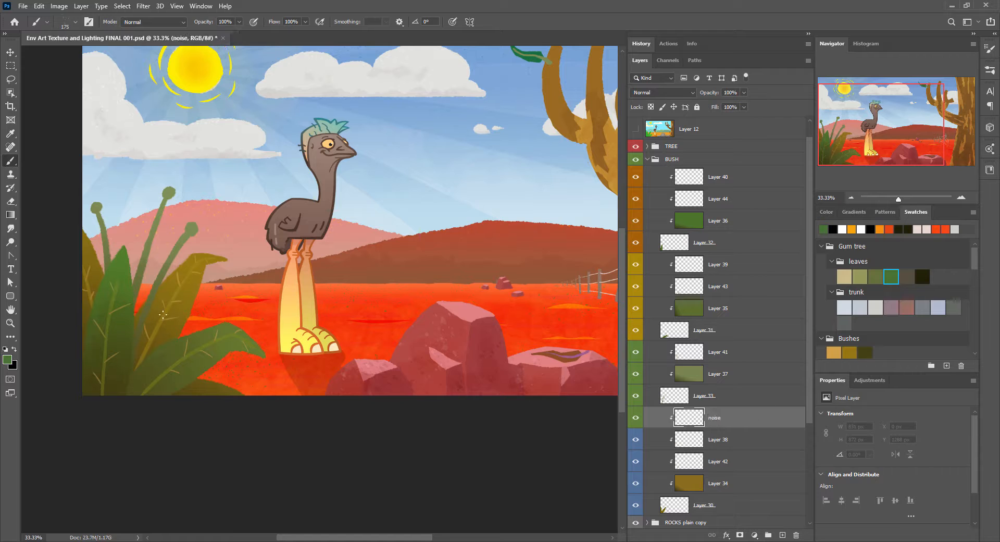
pyautogui.click(922, 276)
pyautogui.moveTo(197, 260); pyautogui.dragTo(165, 333)
# Step: Add a clipped layer named noise above Layer 41 and speckle the bush's stalks with the grey-brown Gum tree leaves swatch
pyautogui.click(748, 353)
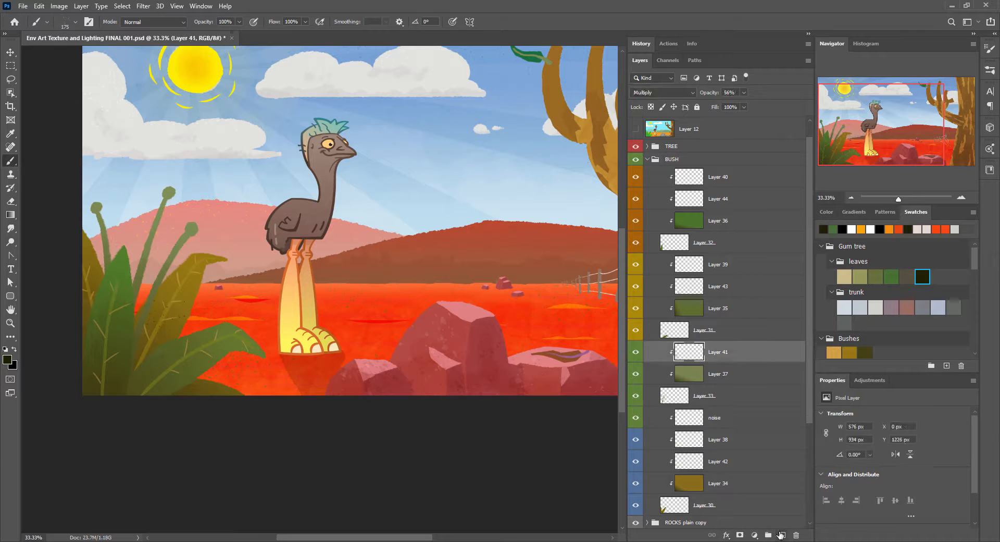
pyautogui.click(783, 535)
pyautogui.hotkey('ctrl', 'alt', 'g')
pyautogui.doubleClick(718, 352)
pyautogui.write('noise')
pyautogui.press('Return')
pyautogui.click(907, 276)
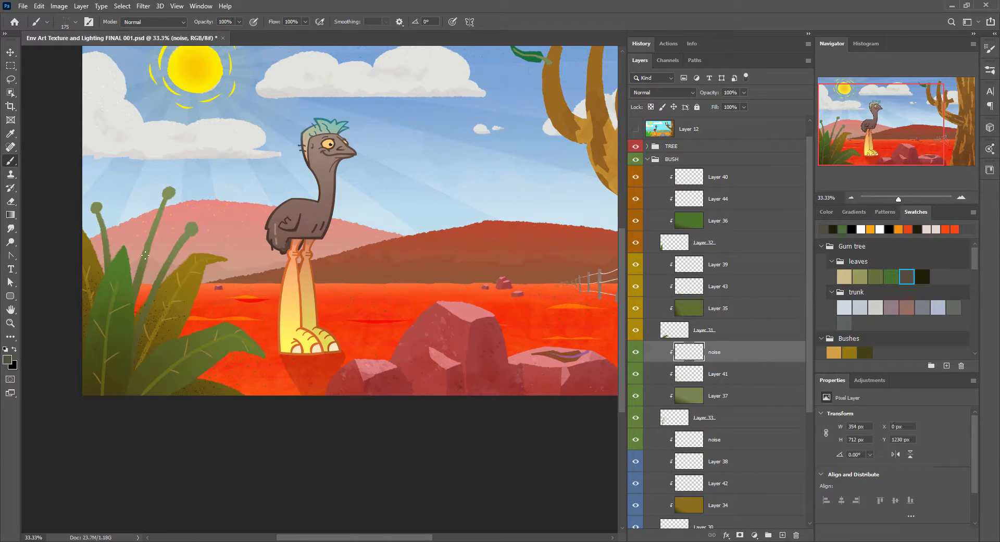
# Step: Add a clipped noise layer above Layer 39 and speckle the lower leaves using the olive Gum tree leaves swatch
pyautogui.moveTo(740, 352); pyautogui.dragTo(740, 255)
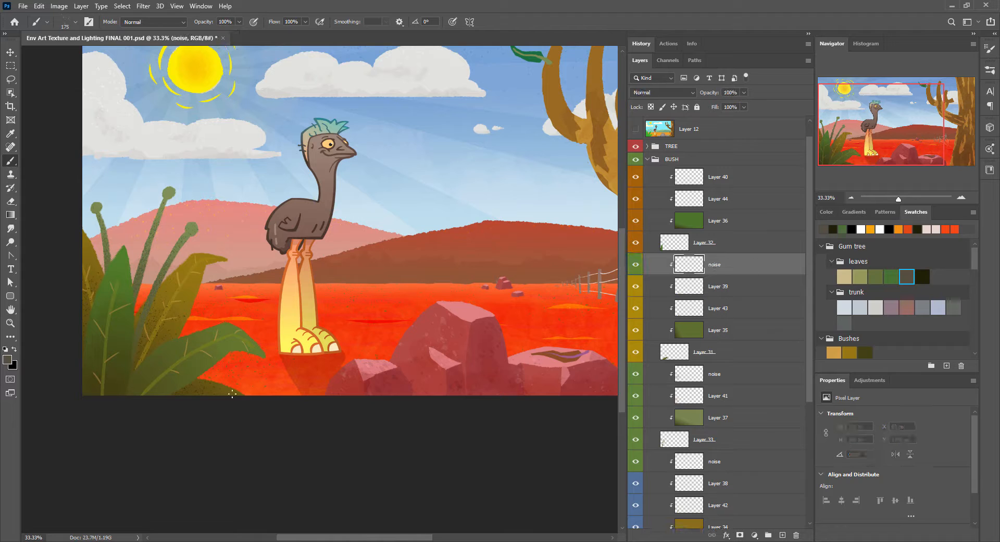
pyautogui.click(860, 276)
pyautogui.click(909, 270)
pyautogui.click(877, 277)
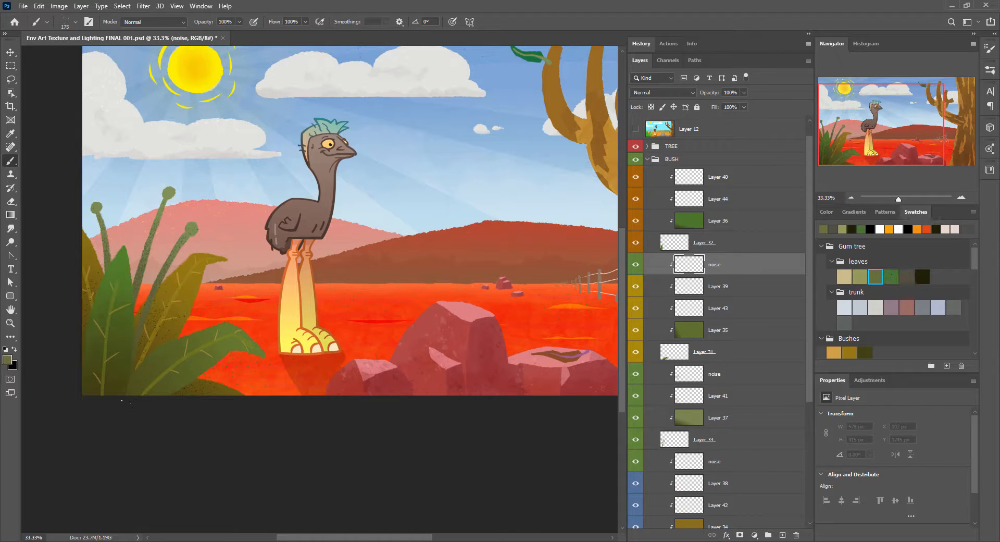
# Step: Add a clipped noise layer above Layer 40, speckle the front green leaves in olive and set its blend mode to Lighter Color
pyautogui.click(770, 178)
pyautogui.hotkey('ctrl', 'v')
pyautogui.click(662, 93)
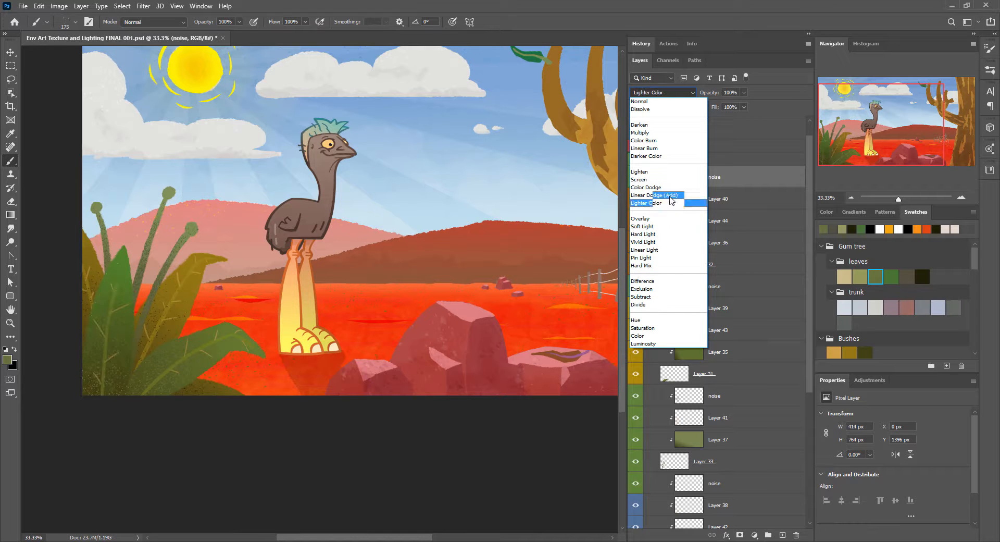
pyautogui.click(667, 202)
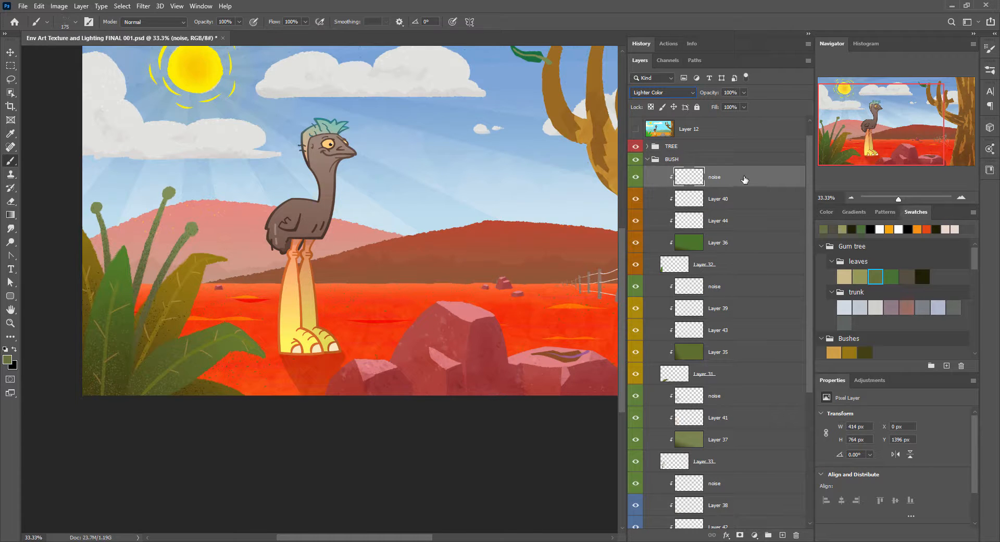
# Step: Move the two upper noise layers directly above Layer 36 and Layer 35, setting the one above Layer 35 to Lighter Color
pyautogui.moveTo(745, 178); pyautogui.dragTo(753, 233)
pyautogui.moveTo(762, 290); pyautogui.dragTo(762, 341)
pyautogui.click(666, 92)
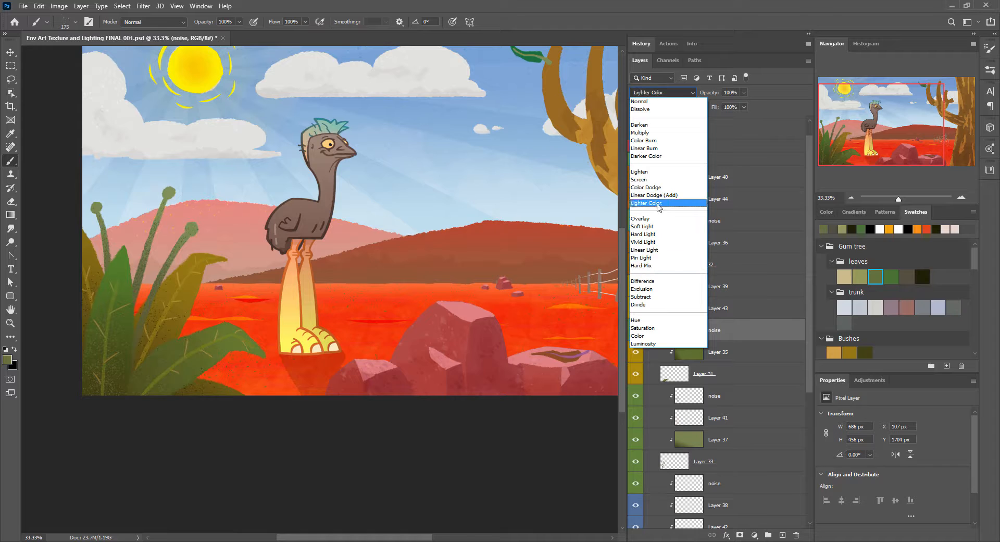
pyautogui.click(657, 203)
# Step: Move the lower noise layers above Layers 37 and 34, set the one above Layer 34 to Pin Light, and set Layer 42's opacity to 73%
pyautogui.moveTo(750, 396); pyautogui.dragTo(750, 426)
pyautogui.moveTo(809, 381); pyautogui.dragTo(807, 453)
pyautogui.moveTo(766, 368); pyautogui.dragTo(766, 421)
pyautogui.click(667, 92)
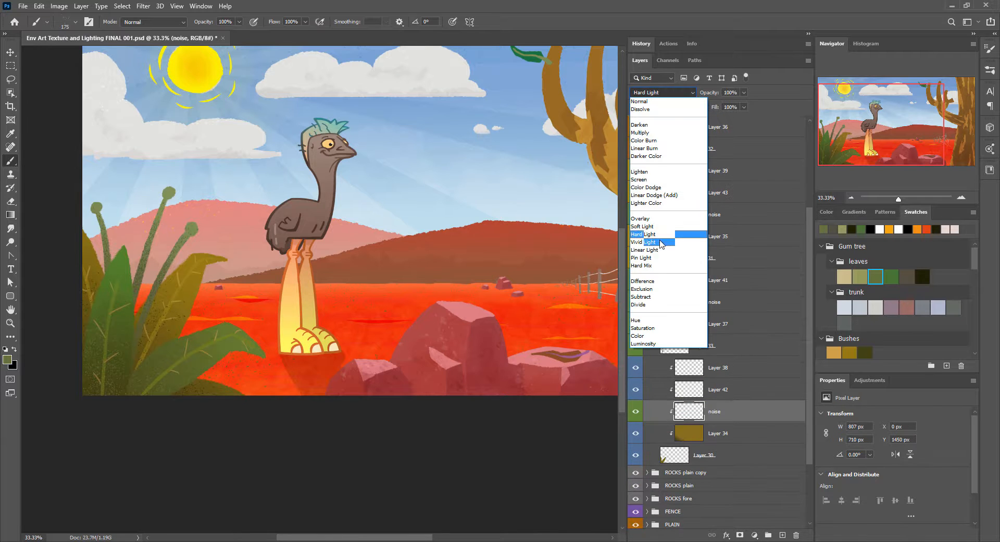
pyautogui.click(662, 258)
pyautogui.click(731, 397)
pyautogui.moveTo(704, 94); pyautogui.dragTo(708, 94)
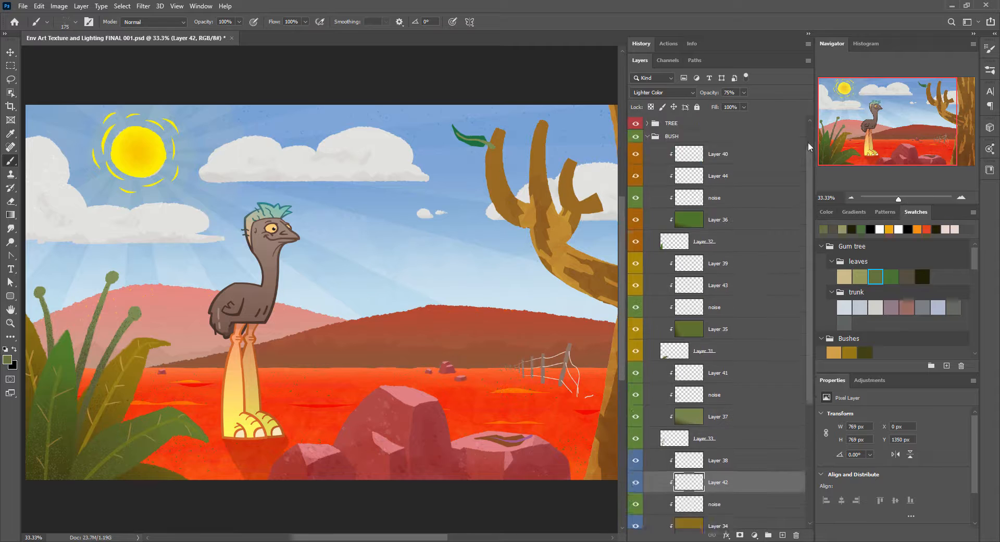
# Step: Group each colour-labelled set of BUSH layers into its own group and rename the lowest group leaves rear
pyautogui.scroll(5, 753, 209)
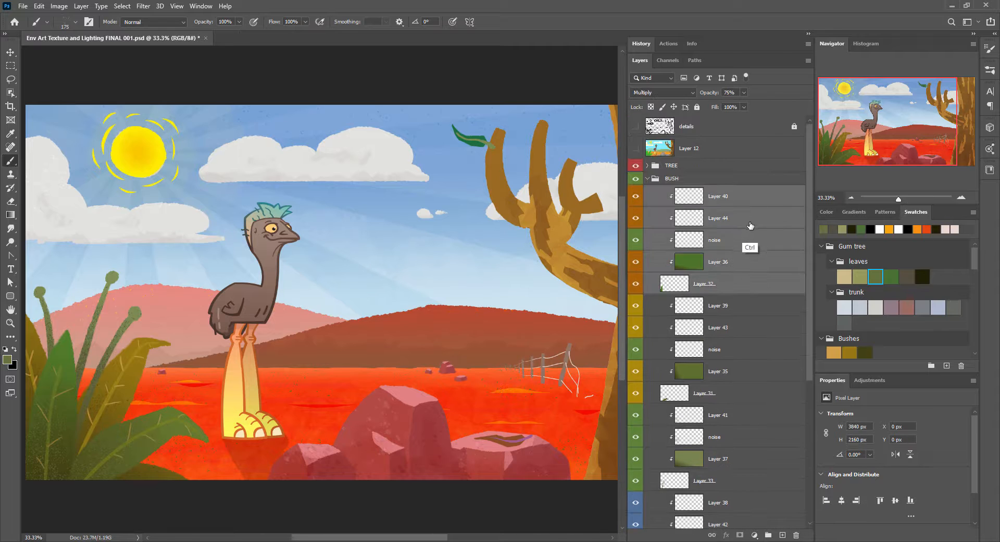
pyautogui.click(748, 288)
pyautogui.keyDown('shift'); pyautogui.click(735, 222); pyautogui.keyUp('shift')
pyautogui.hotkey('ctrl', 'g')
pyautogui.click(724, 323)
pyautogui.keyDown('shift'); pyautogui.click(687, 235); pyautogui.keyUp('shift')
pyautogui.hotkey('ctrl', 'g')
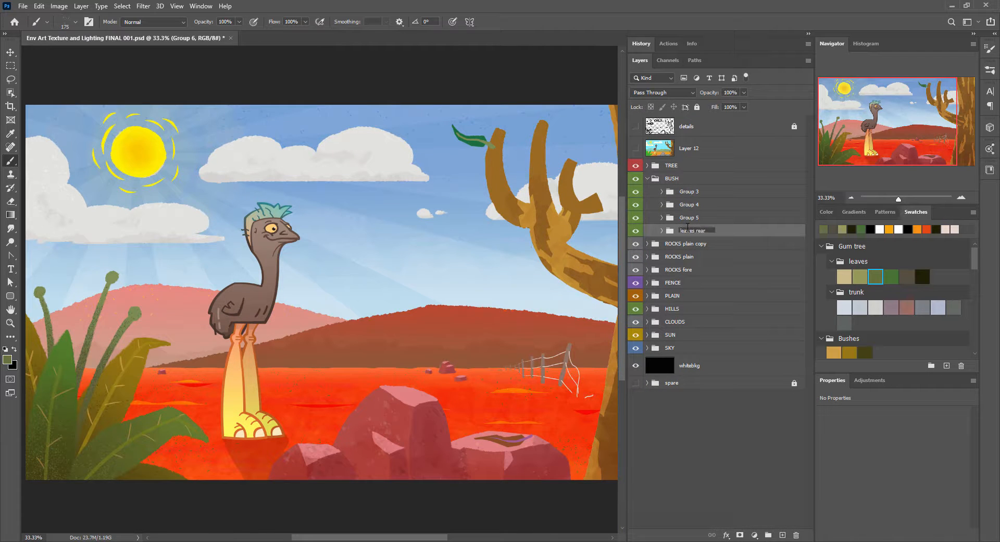
pyautogui.press('Return')
# Step: Rename the remaining BUSH subgroups stamen, leaves mid and leaves fore from the lowest up, then collapse the BUSH group
pyautogui.doubleClick(690, 217)
pyautogui.write('stamen')
pyautogui.press('Return')
pyautogui.doubleClick(698, 204)
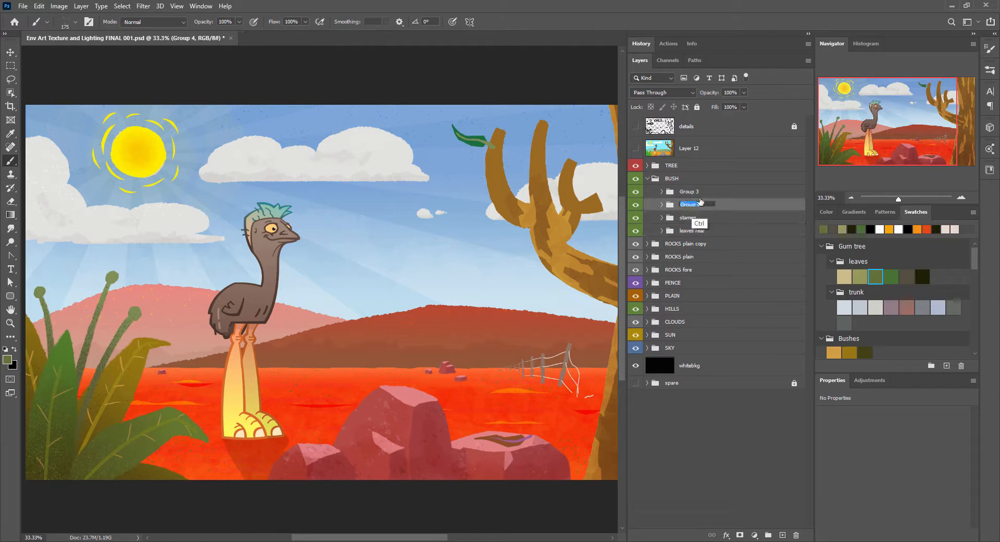
pyautogui.write('leaves mid')
pyautogui.press('Return')
pyautogui.doubleClick(690, 191)
pyautogui.write('leaves fore')
pyautogui.press('Return')
pyautogui.click(648, 178)
# Step: Expand the TREE group and rename its Group 2 as leaf
pyautogui.moveTo(469, 260); pyautogui.dragTo(225, 253)
pyautogui.click(647, 165)
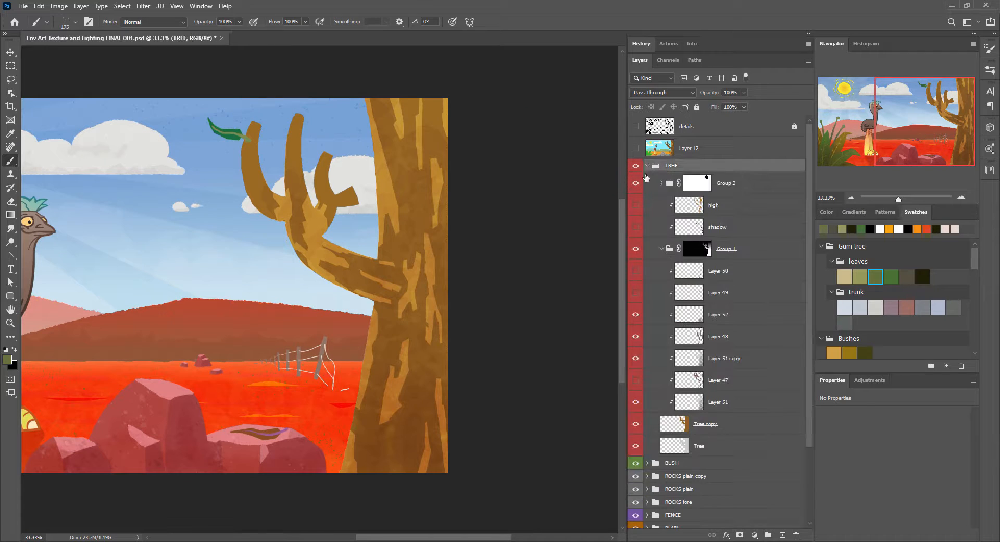
pyautogui.doubleClick(730, 180)
pyautogui.write('leaf')
pyautogui.press('Return')
# Step: Delete the high and shadow layers plus Layer 50 and Layer 49 from the TREE group
pyautogui.click(636, 249)
pyautogui.click(755, 205)
pyautogui.keyDown('shift'); pyautogui.click(758, 228); pyautogui.keyUp('shift')
pyautogui.click(796, 535)
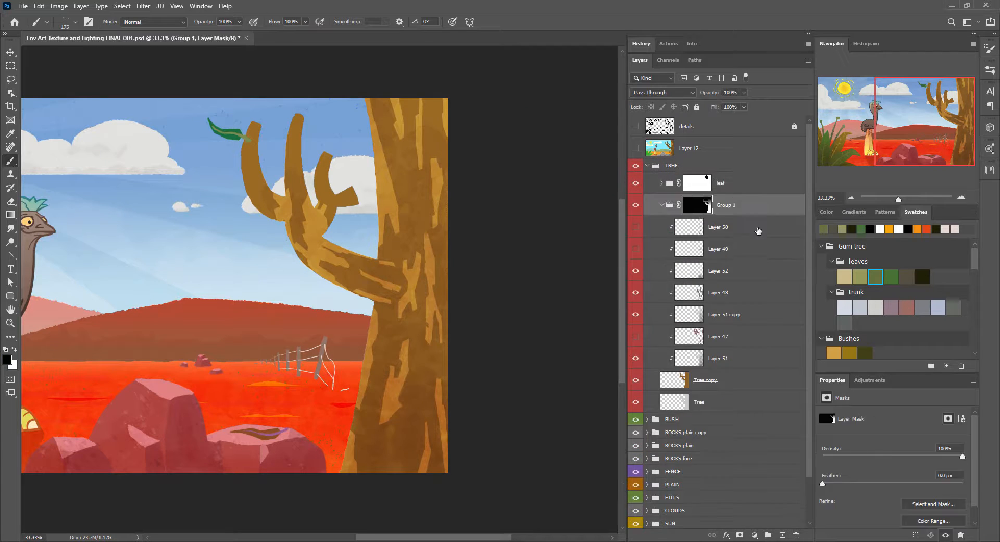
pyautogui.click(759, 228)
pyautogui.keyDown('shift'); pyautogui.click(759, 249); pyautogui.keyUp('shift')
pyautogui.click(796, 535)
# Step: Delete Layer 47 and the masked Group 1 from the TREE group
pyautogui.click(758, 293)
pyautogui.click(796, 535)
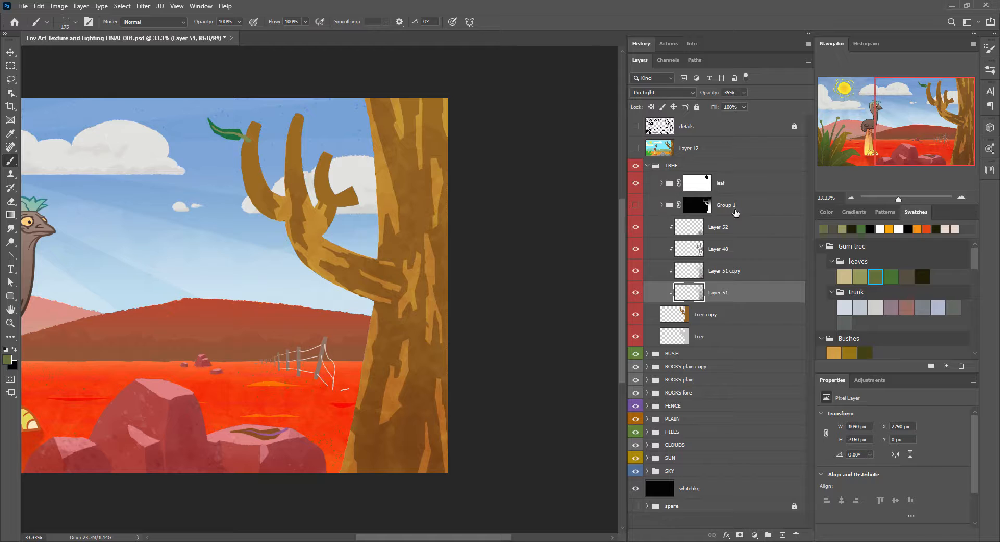
pyautogui.click(759, 212)
pyautogui.click(796, 535)
pyautogui.click(452, 206)
pyautogui.click(796, 535)
pyautogui.click(728, 185)
pyautogui.click(662, 183)
pyautogui.click(661, 183)
pyautogui.click(776, 314)
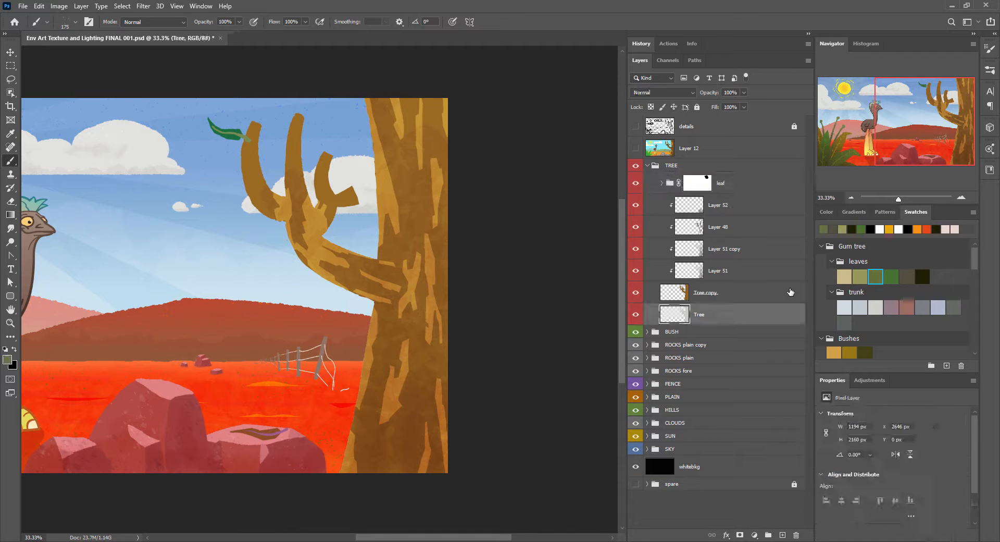
# Step: Add a new layer above the leaf group and turn on Color Dynamics for the speckle brush with 100% foreground/background jitter
pyautogui.click(771, 183)
pyautogui.click(782, 535)
pyautogui.click(889, 230)
pyautogui.moveTo(406, 407); pyautogui.dragTo(340, 354)
pyautogui.click(990, 49)
pyautogui.click(956, 65)
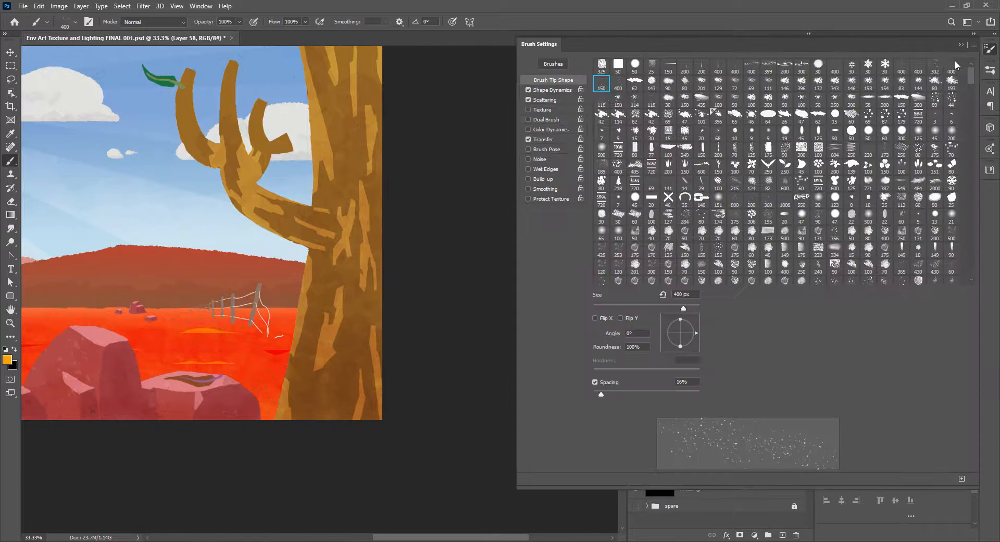
pyautogui.click(551, 129)
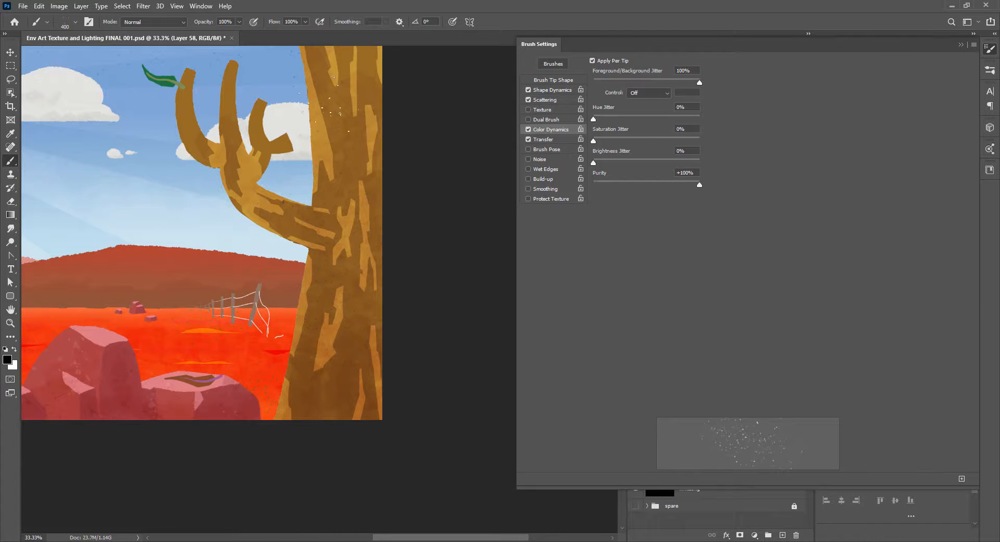
pyautogui.keyDown('alt'); pyautogui.click(208, 326); pyautogui.keyUp('alt')
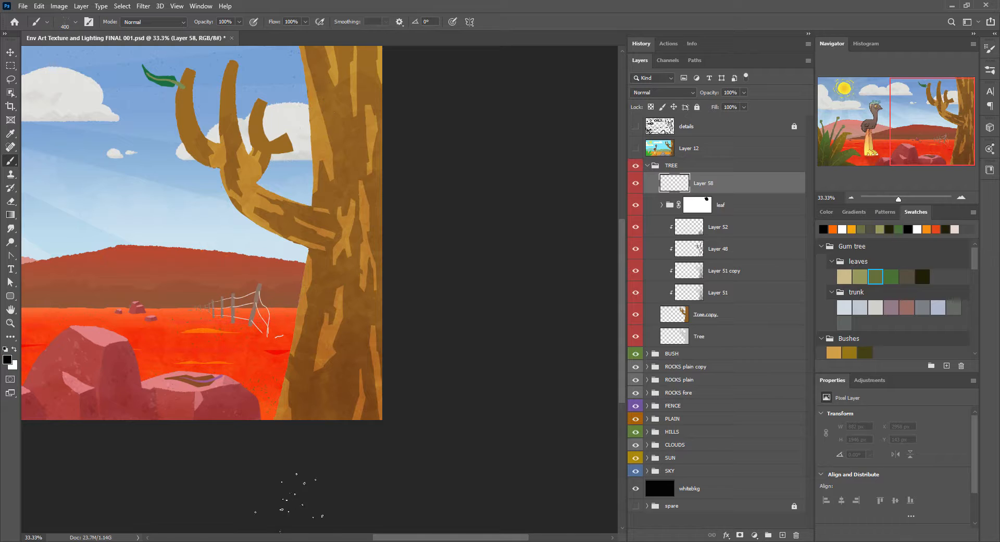
# Step: Move Layer 58 below the leaf group as a clipped layer, speckle the tree trunk and set its blend mode to Soft Light
pyautogui.moveTo(747, 186); pyautogui.dragTo(748, 207)
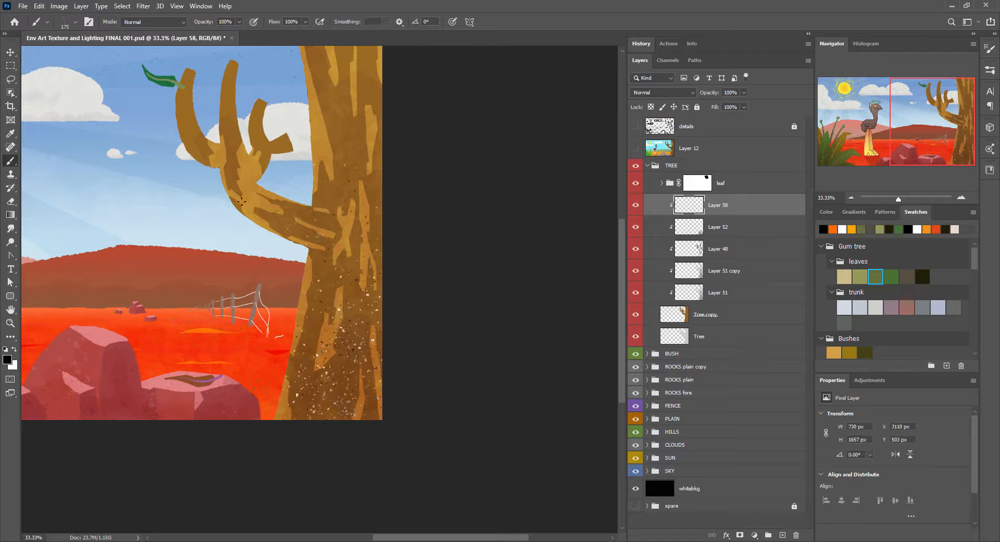
pyautogui.click(662, 92)
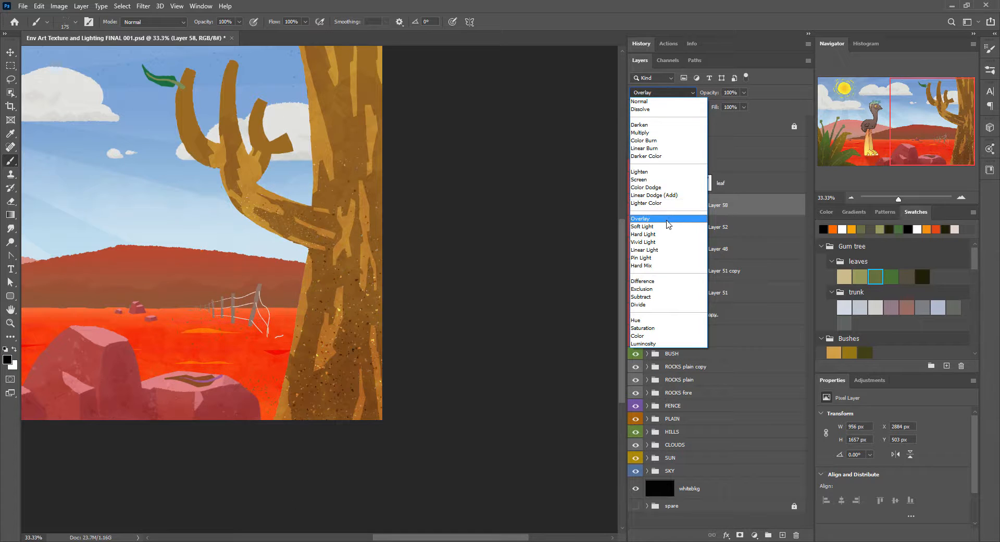
pyautogui.click(665, 225)
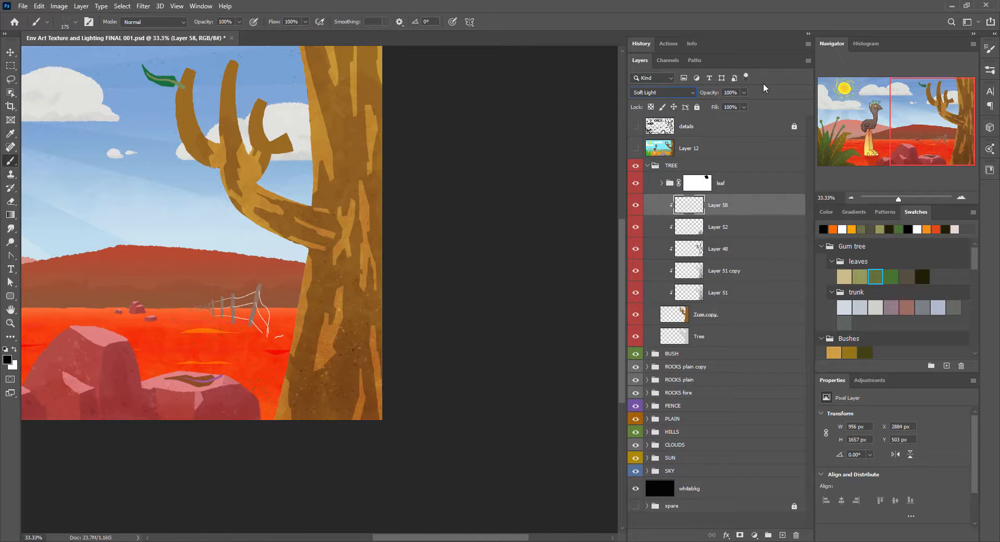
# Step: Undo the last speckle strokes and speckle the whole tree again with the brush enlarged to 1100 px
pyautogui.click(80, 5)
pyautogui.click(501, 27)
pyautogui.hotkey('ctrl', 'z')
pyautogui.hotkey('ctrl', 'z')
pyautogui.hotkey('ctrl', 'z')
pyautogui.hotkey('ctrl', 'z')
pyautogui.press(']')
pyautogui.press(']')
pyautogui.press(']')
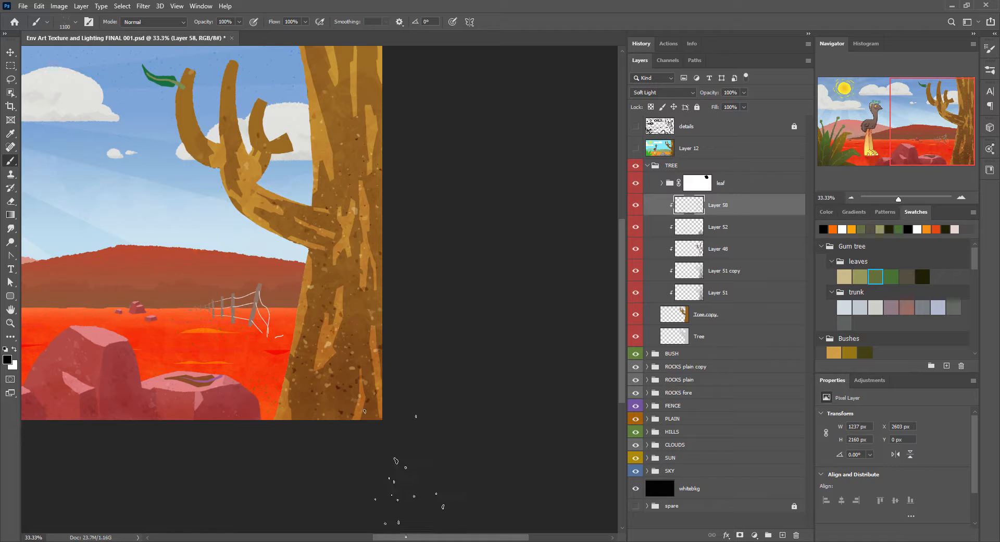
# Step: Mask Layer 58 with a vertical gradient that fades the speckles towards the treetop and lower the layer's opacity to 51%
pyautogui.click(739, 535)
pyautogui.press('g')
pyautogui.moveTo(347, 67); pyautogui.dragTo(347, 292)
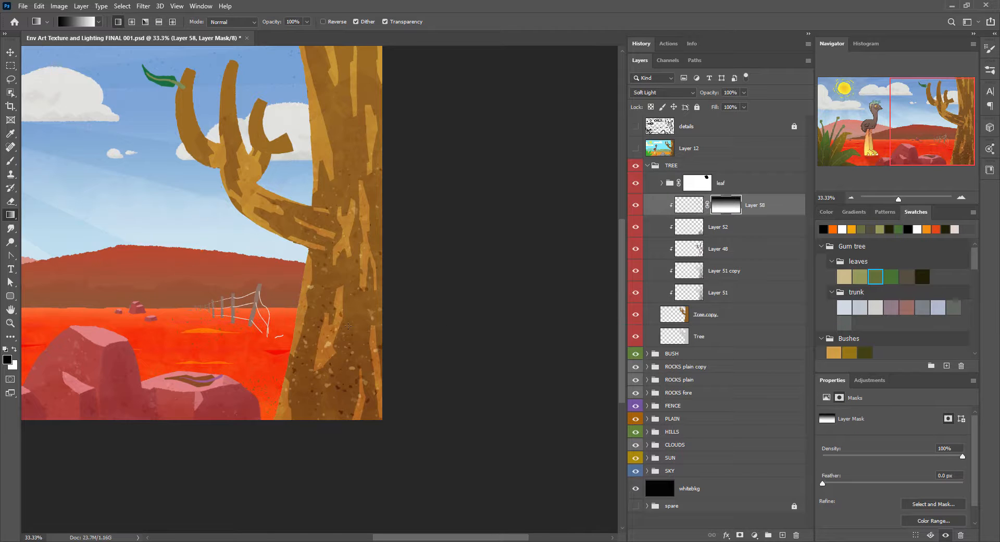
pyautogui.hotkey('ctrl', '-')
pyautogui.hotkey('ctrl', '-')
pyautogui.click(689, 204)
pyautogui.moveTo(717, 95); pyautogui.dragTo(710, 95)
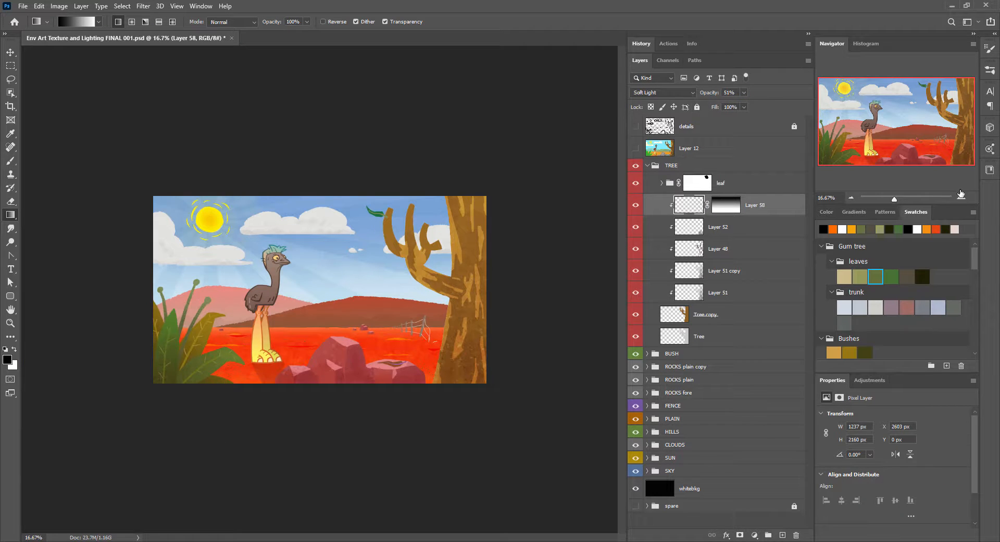
# Step: Examine the whole illustration in full-screen view
pyautogui.click(962, 195)
pyautogui.click(961, 195)
pyautogui.click(961, 195)
pyautogui.press('f')
pyautogui.press('f')
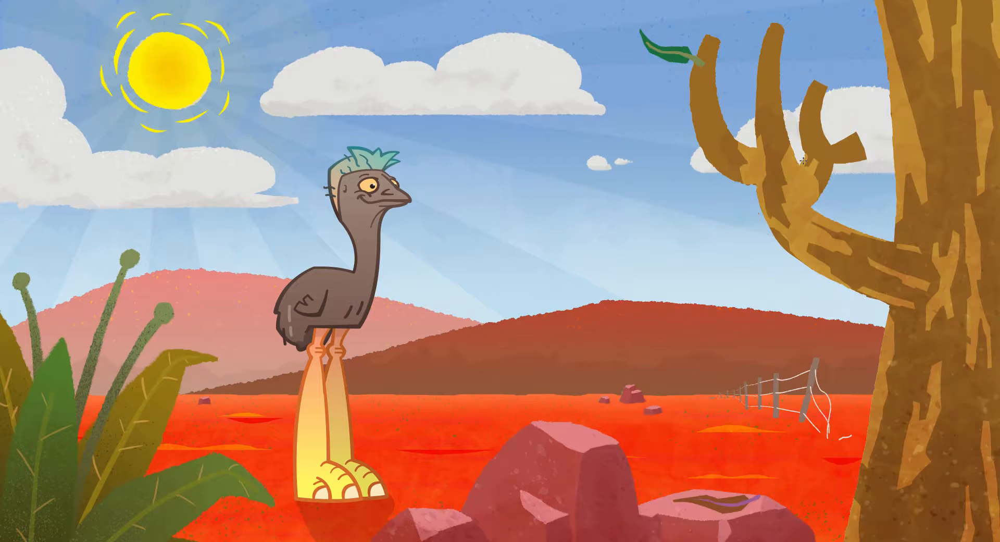
pyautogui.press('f')
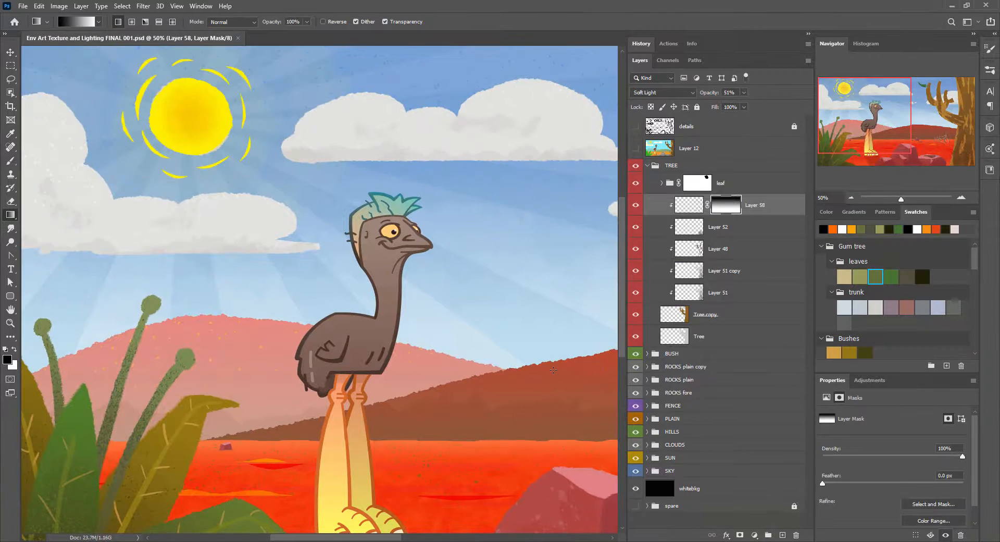
# Step: Choose the Sim WonkoMarker 50 brush and add a new layer at the top of the HILL REAR group
pyautogui.moveTo(495, 283); pyautogui.dragTo(237, 226)
pyautogui.click(647, 165)
pyautogui.click(661, 257)
pyautogui.click(647, 256)
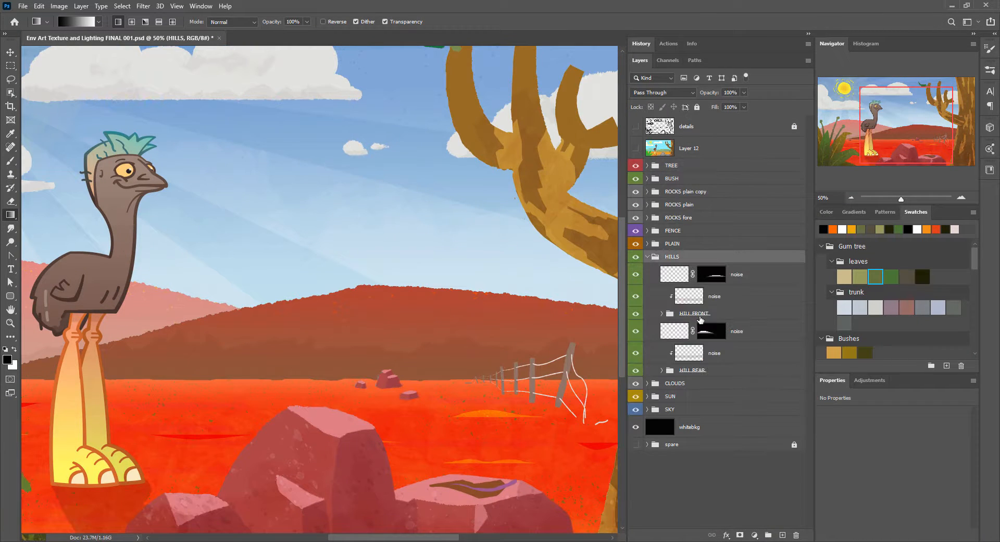
pyautogui.press('b')
pyautogui.press('F5')
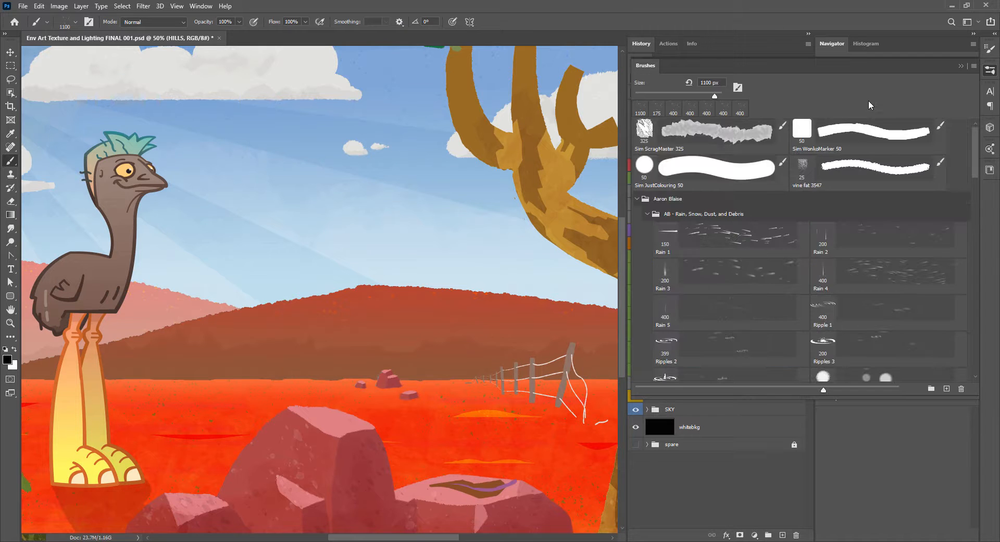
pyautogui.click(858, 131)
pyautogui.press('F5')
pyautogui.click(662, 369)
pyautogui.click(783, 534)
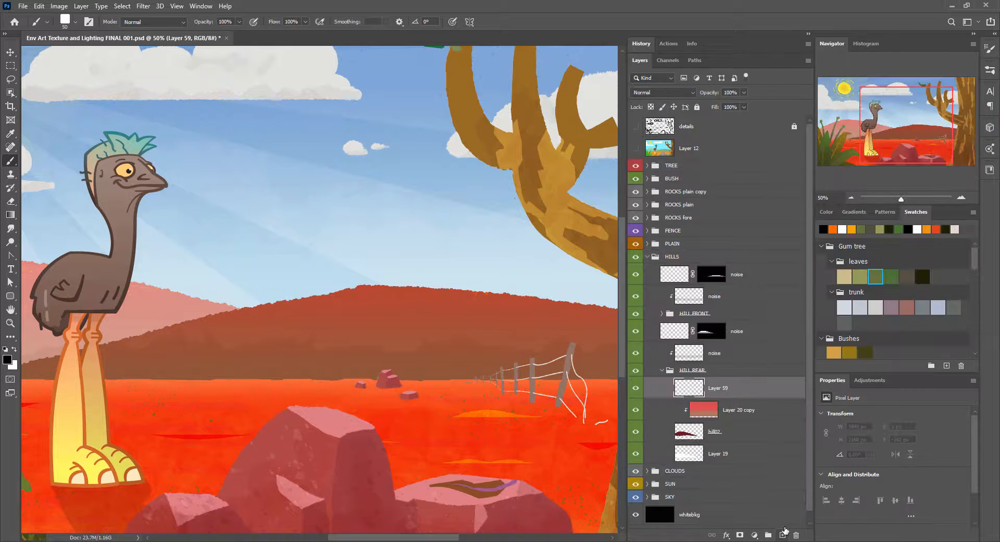
# Step: Sample the brown of the hill and draw a small broken fence along the dark red hill's crest with a reduced brush
pyautogui.keyDown('alt'); pyautogui.click(464, 356); pyautogui.keyUp('alt')
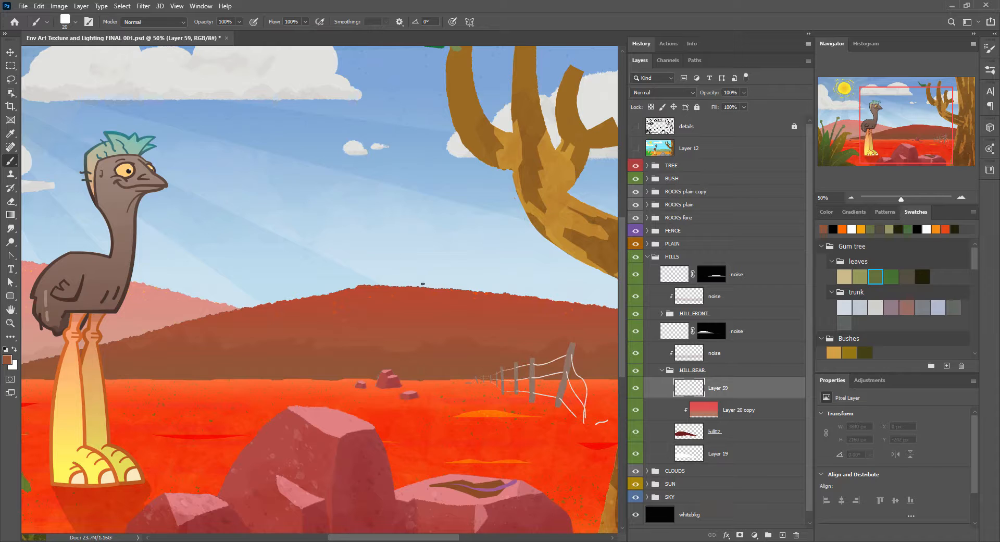
pyautogui.moveTo(422, 286); pyautogui.dragTo(421, 280)
pyautogui.press('[')
pyautogui.moveTo(414, 282); pyautogui.dragTo(385, 240)
pyautogui.press('[')
pyautogui.press('[')
pyautogui.press('[')
pyautogui.press('[')
pyautogui.doubleClick(962, 199)
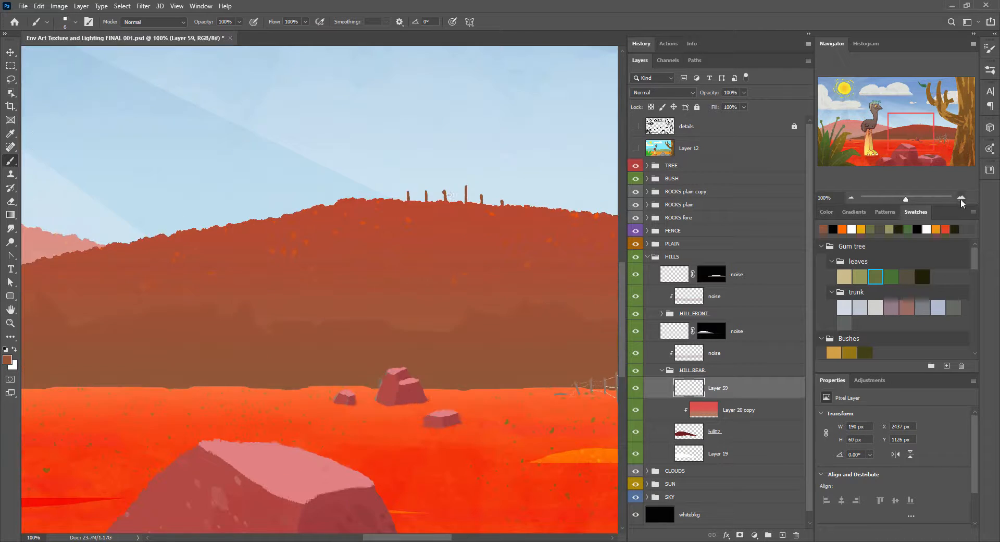
pyautogui.tripleClick(851, 198)
# Step: Sample the pink of the distant hill and add a new layer at the top of the HILL FRONT group
pyautogui.moveTo(208, 292); pyautogui.dragTo(446, 278)
pyautogui.tripleClick(962, 198)
pyautogui.moveTo(271, 110); pyautogui.dragTo(446, 333)
pyautogui.keyDown('alt'); pyautogui.click(443, 330); pyautogui.keyUp('alt')
pyautogui.click(662, 369)
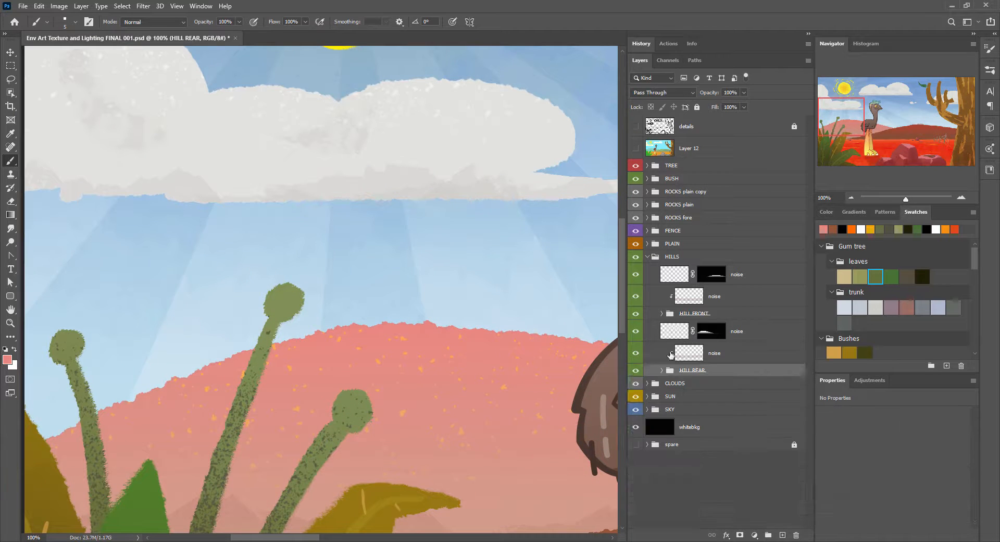
pyautogui.click(662, 314)
pyautogui.click(733, 330)
pyautogui.click(782, 535)
# Step: Draw a small bare pink tree with forked branches on top of the distant pink hill
pyautogui.keyDown('alt'); pyautogui.click(431, 330); pyautogui.keyUp('alt')
pyautogui.hotkey('ctrl', 'z')
pyautogui.moveTo(381, 282); pyautogui.dragTo(390, 310)
pyautogui.press(']')
pyautogui.press(']')
pyautogui.press(']')
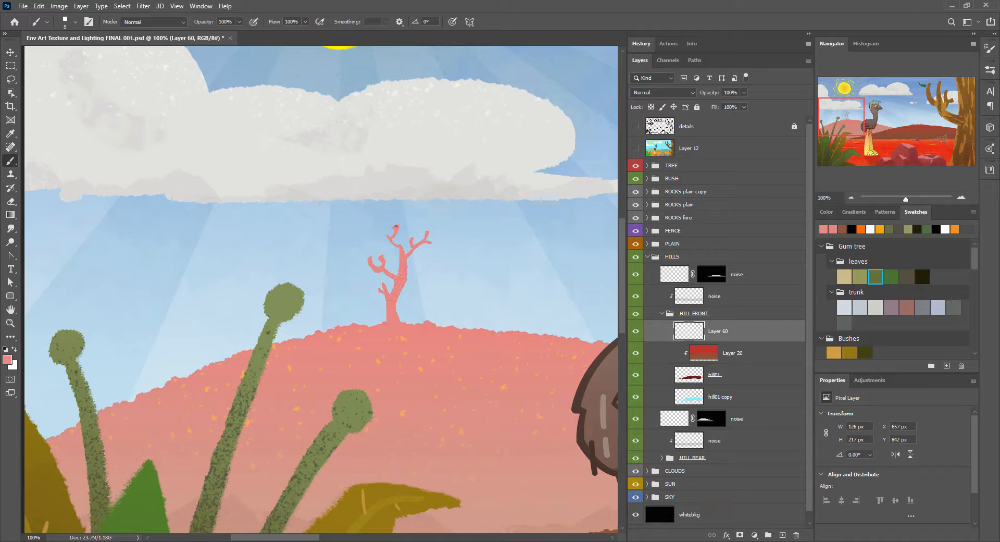
pyautogui.hotkey('ctrl', '+')
pyautogui.hotkey('ctrl', '+')
pyautogui.moveTo(505, 198); pyautogui.dragTo(236, 281)
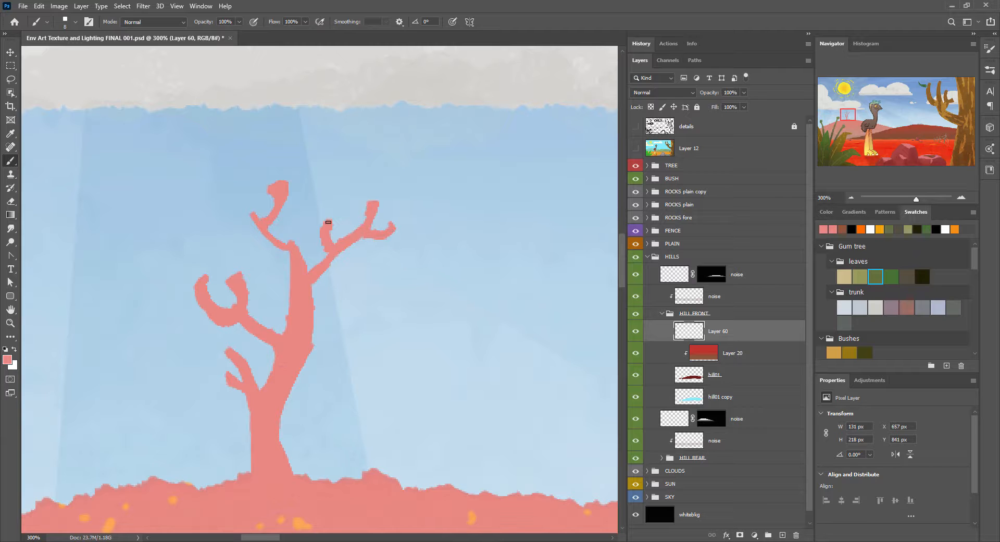
pyautogui.hotkey('ctrl', '-')
pyautogui.hotkey('ctrl', '-')
pyautogui.hotkey('ctrl', '-')
pyautogui.hotkey('ctrl', '-')
pyautogui.hotkey('ctrl', '-')
pyautogui.hotkey('ctrl', '-')
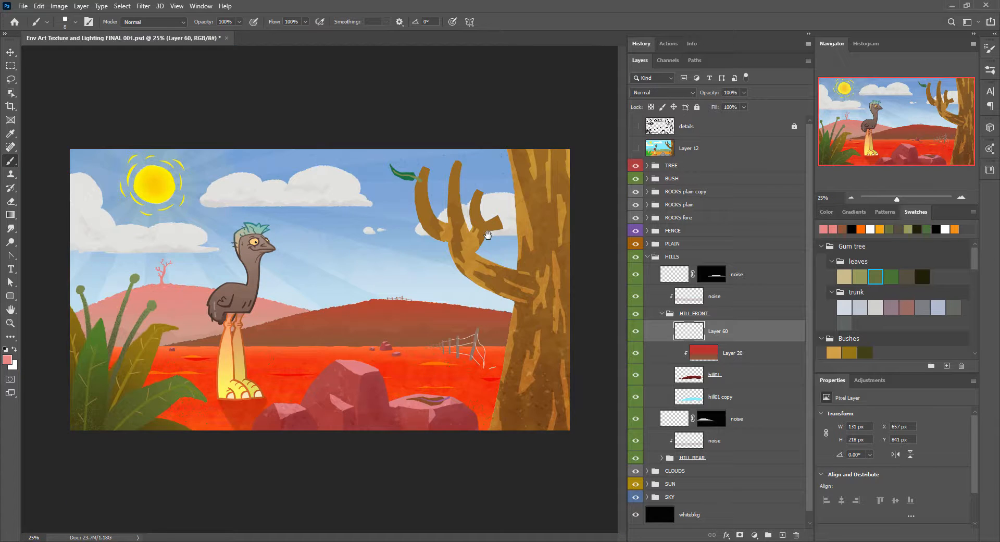
# Step: Touch up the bare tree, rename its layer d tree, and collapse the HILLS group with no layer selected
pyautogui.hotkey('ctrl', '+')
pyautogui.hotkey('ctrl', '+')
pyautogui.hotkey('ctrl', '+')
pyautogui.hotkey('ctrl', '+')
pyautogui.moveTo(130, 271); pyautogui.dragTo(573, 271)
pyautogui.moveTo(229, 229); pyautogui.dragTo(207, 217)
pyautogui.hotkey('ctrl', '-')
pyautogui.hotkey('ctrl', '-')
pyautogui.hotkey('ctrl', '-')
pyautogui.hotkey('ctrl', '-')
pyautogui.write('d tree')
pyautogui.press('Return')
pyautogui.click(648, 257)
pyautogui.click(703, 385)
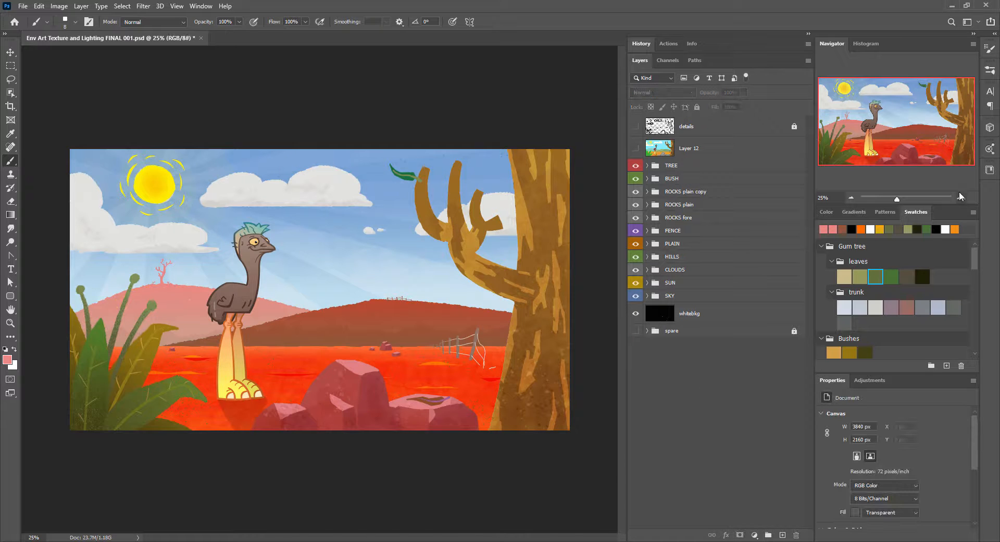
# Step: Examine the finished artwork in full-screen view without the interface
pyautogui.doubleClick(961, 197)
pyautogui.press('Tab')
pyautogui.press('f')
pyautogui.press('f')
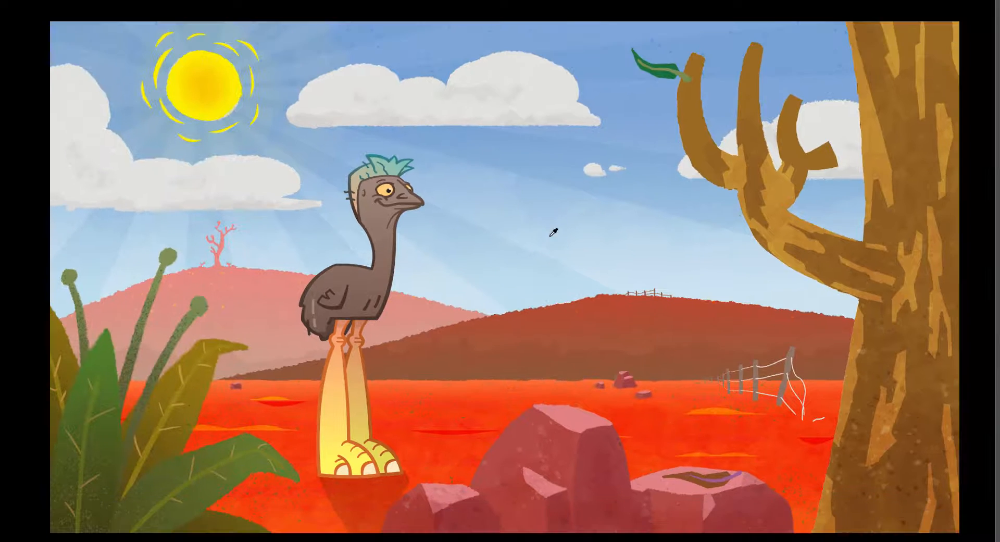